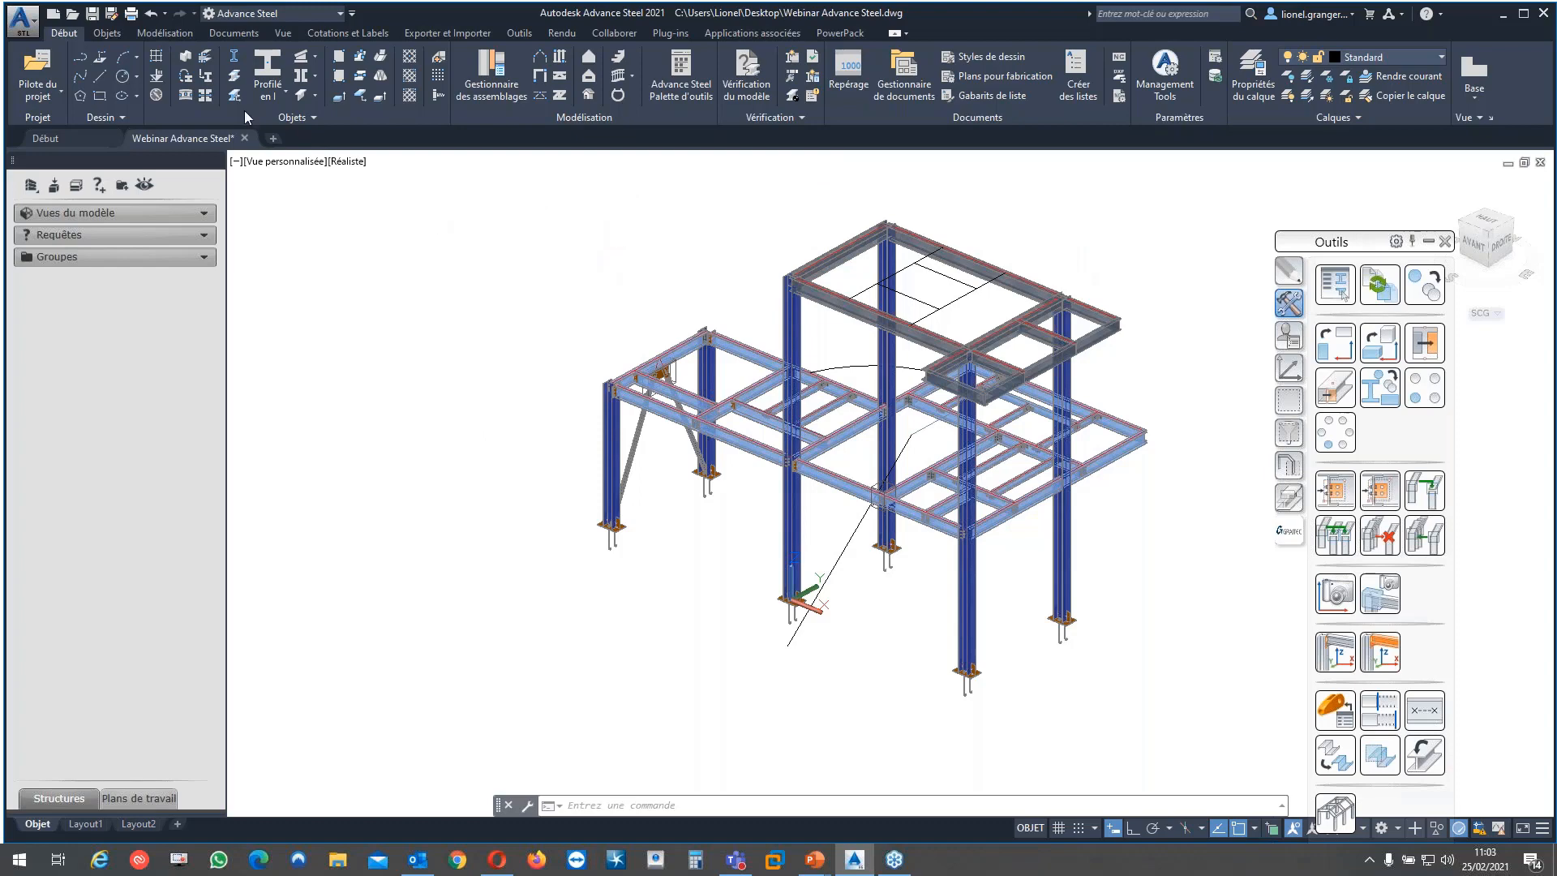
{"action": "left_click", "coordinate": [114, 37]}
{"action": "left_click", "coordinate": [160, 37]}
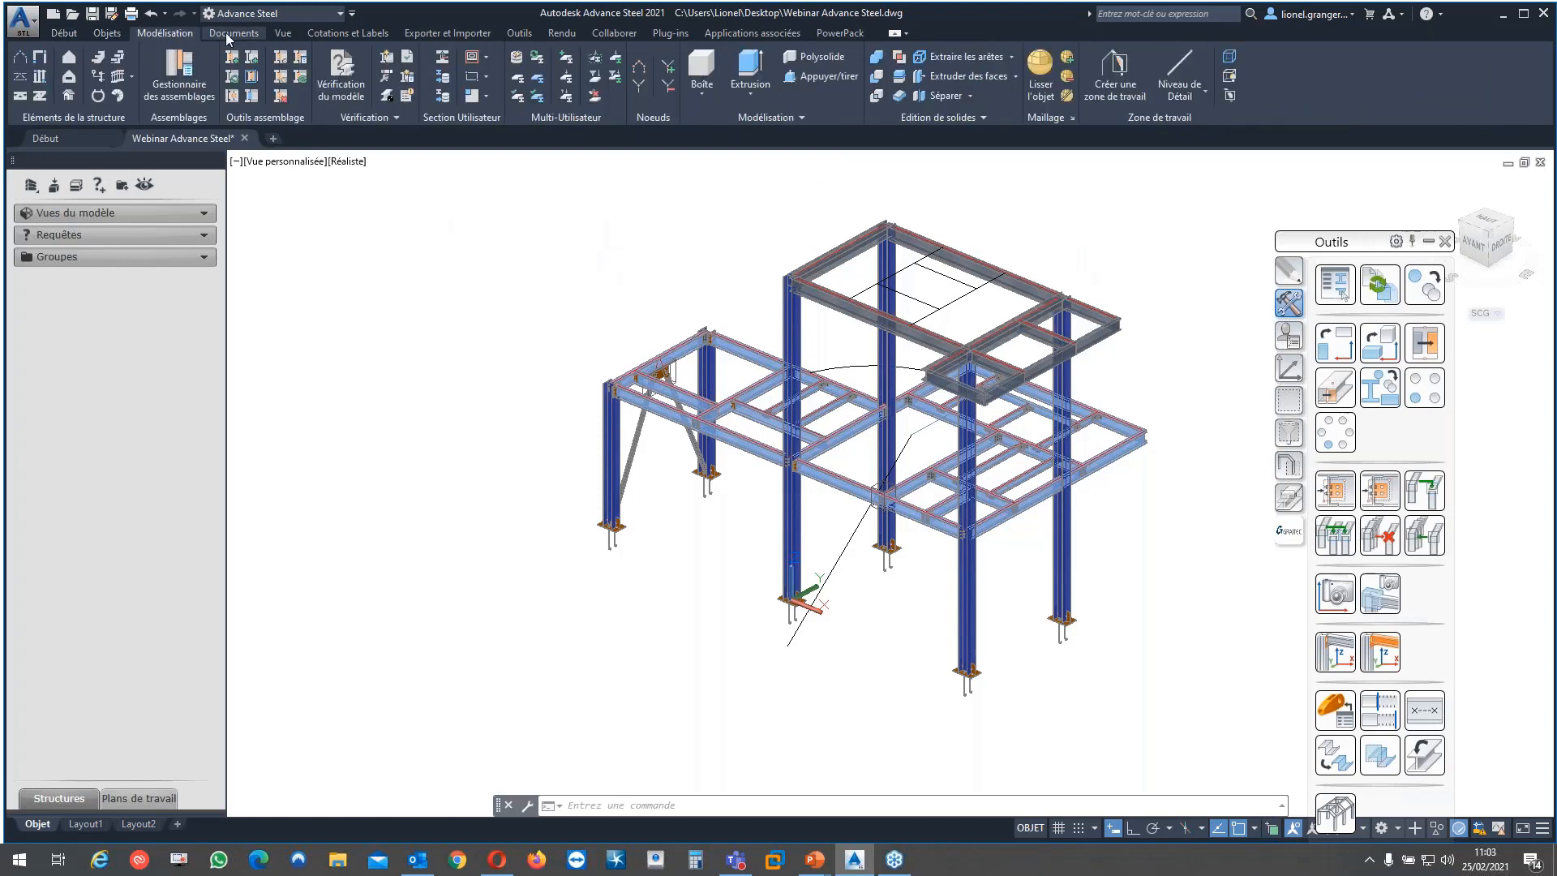
{"action": "left_click", "coordinate": [225, 33]}
{"action": "left_click", "coordinate": [283, 37]}
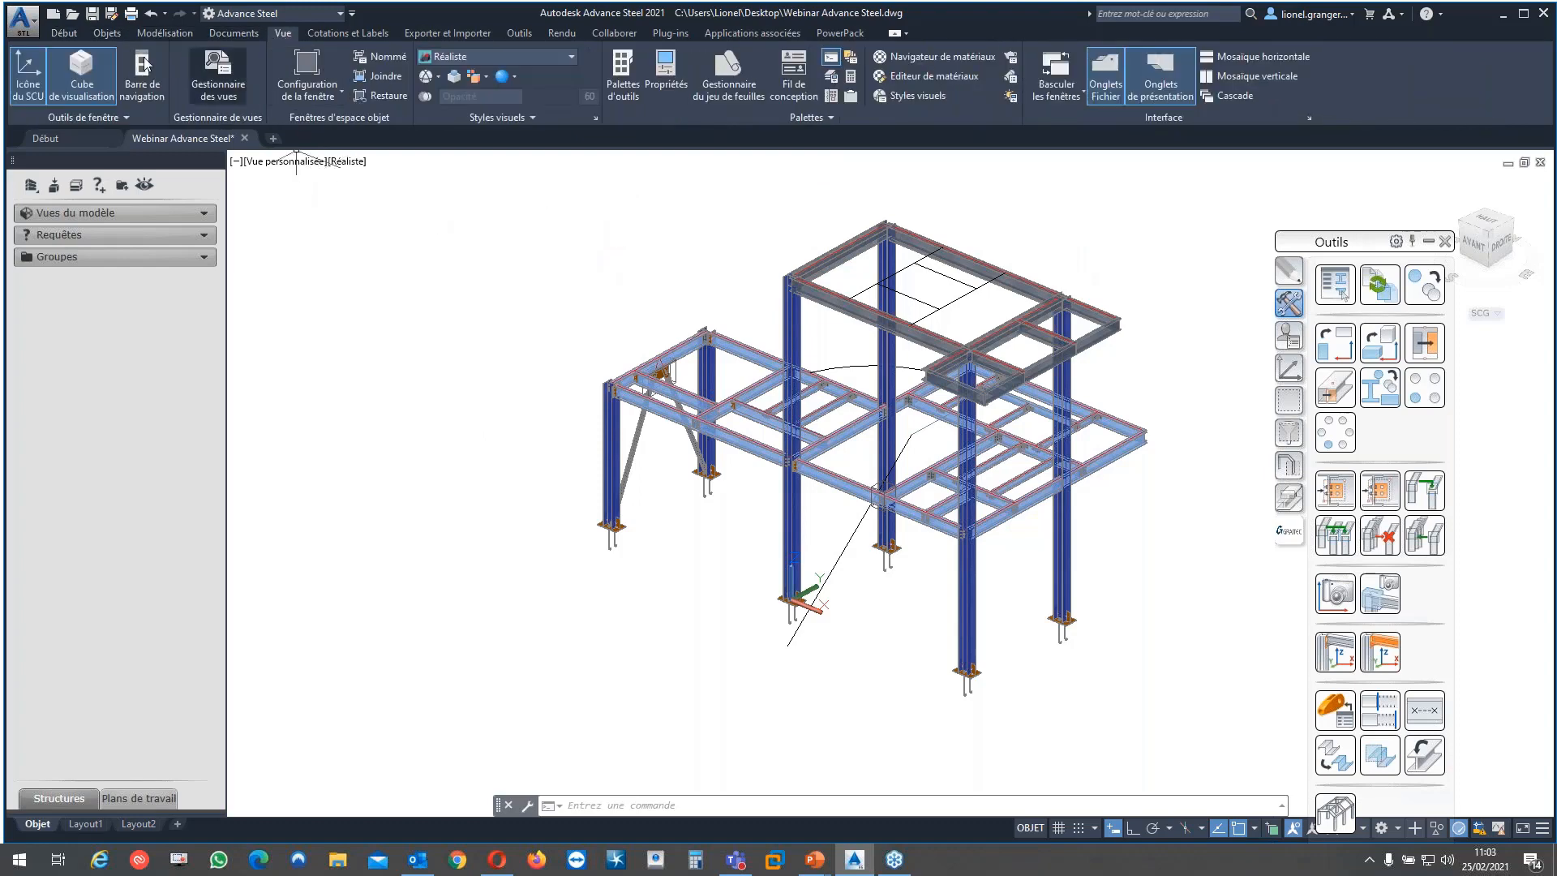
{"action": "left_click", "coordinate": [65, 33]}
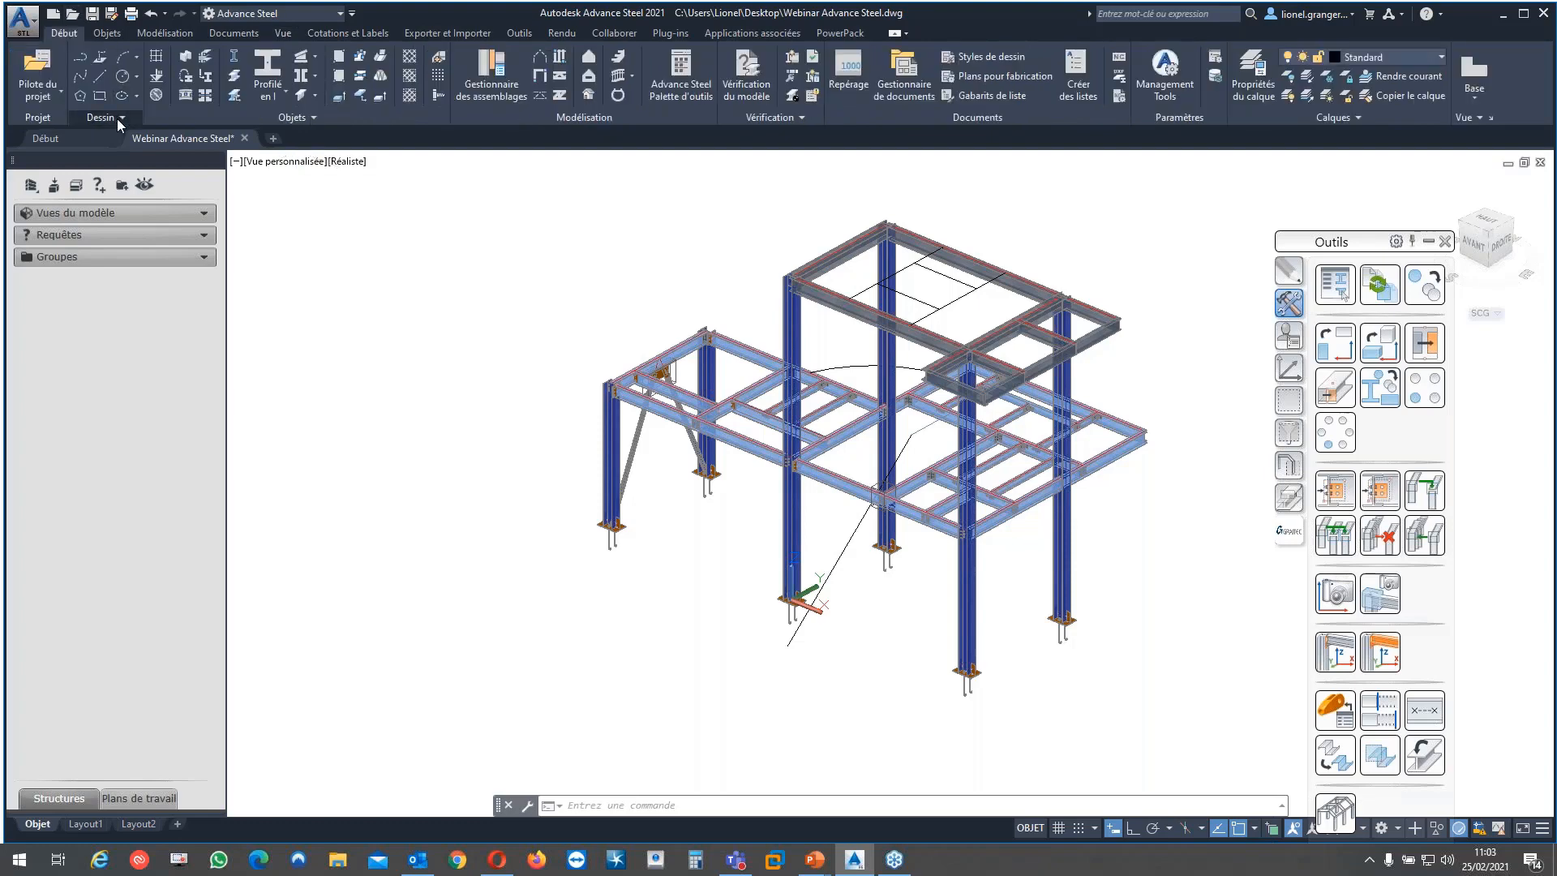
{"action": "left_click", "coordinate": [116, 118]}
{"action": "left_click", "coordinate": [495, 268]}
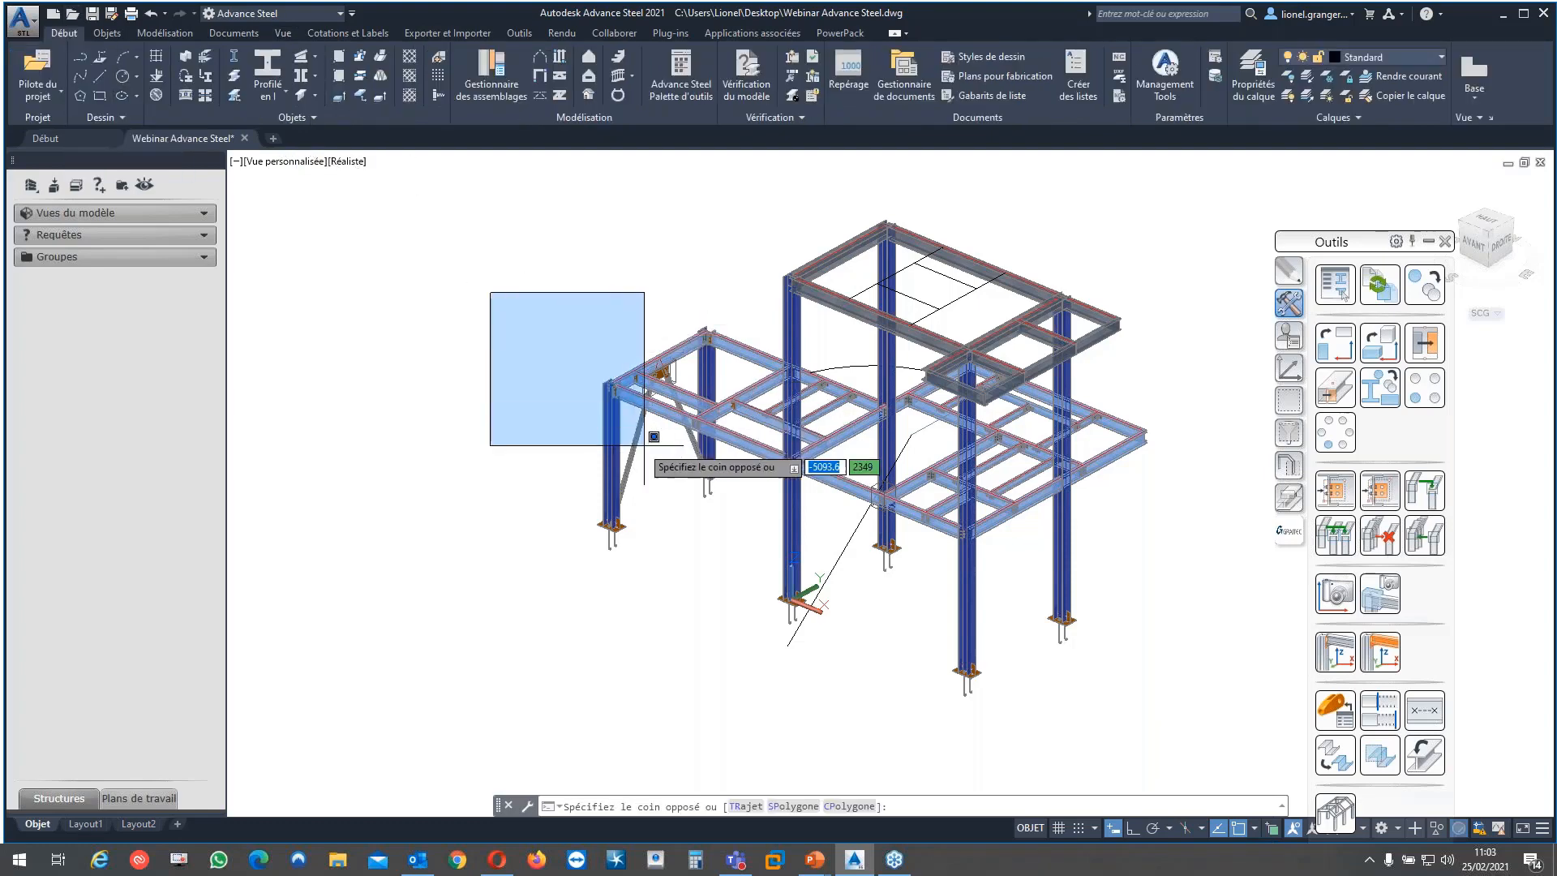
{"action": "left_click", "coordinate": [653, 437]}
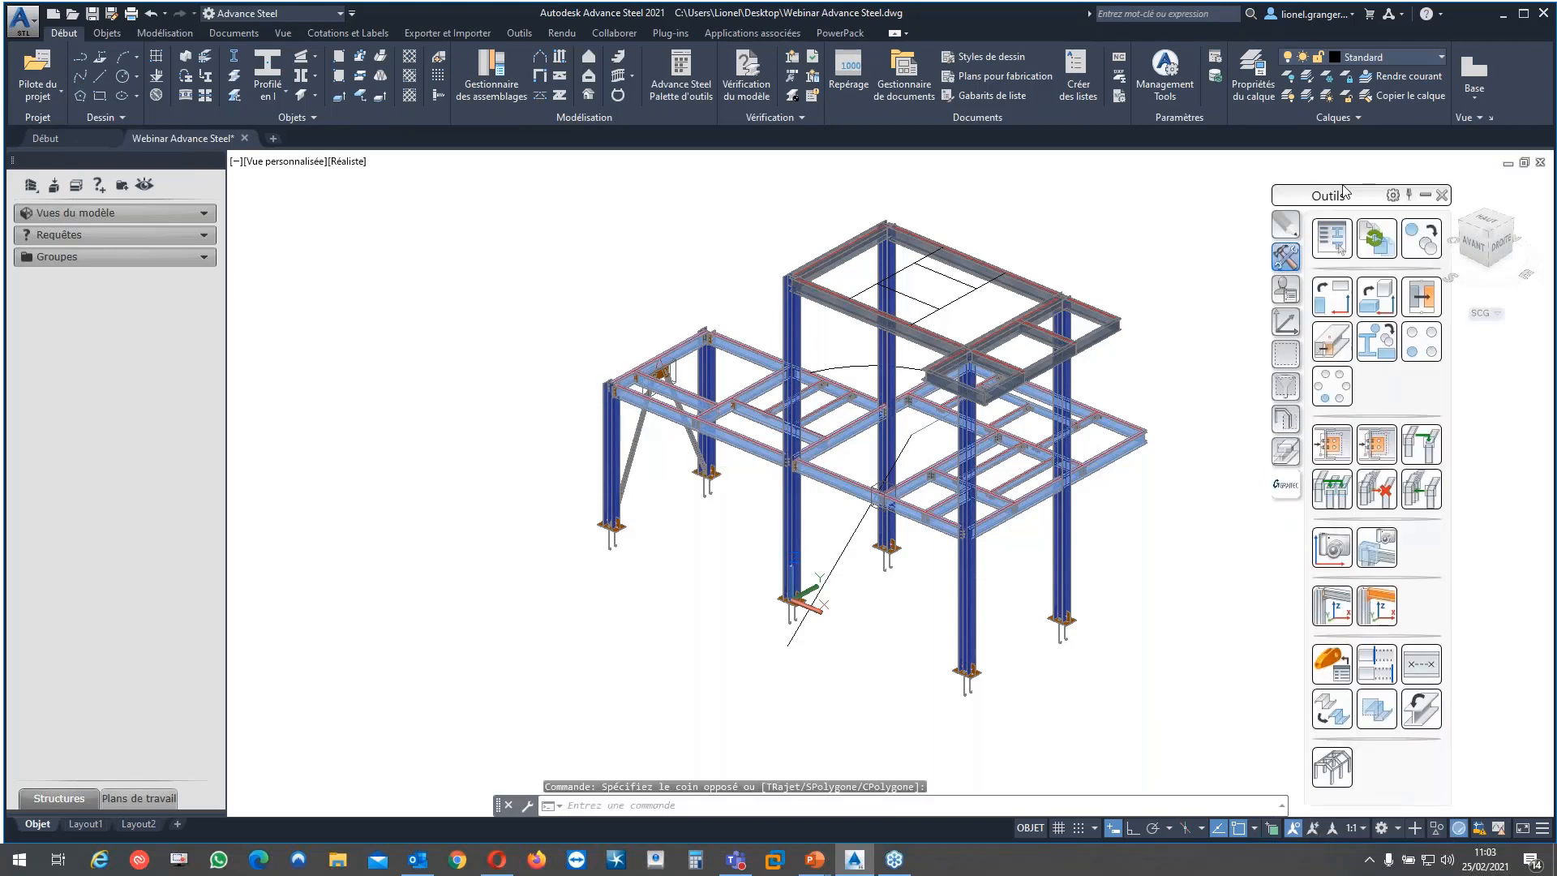
{"action": "left_click", "coordinate": [1381, 828]}
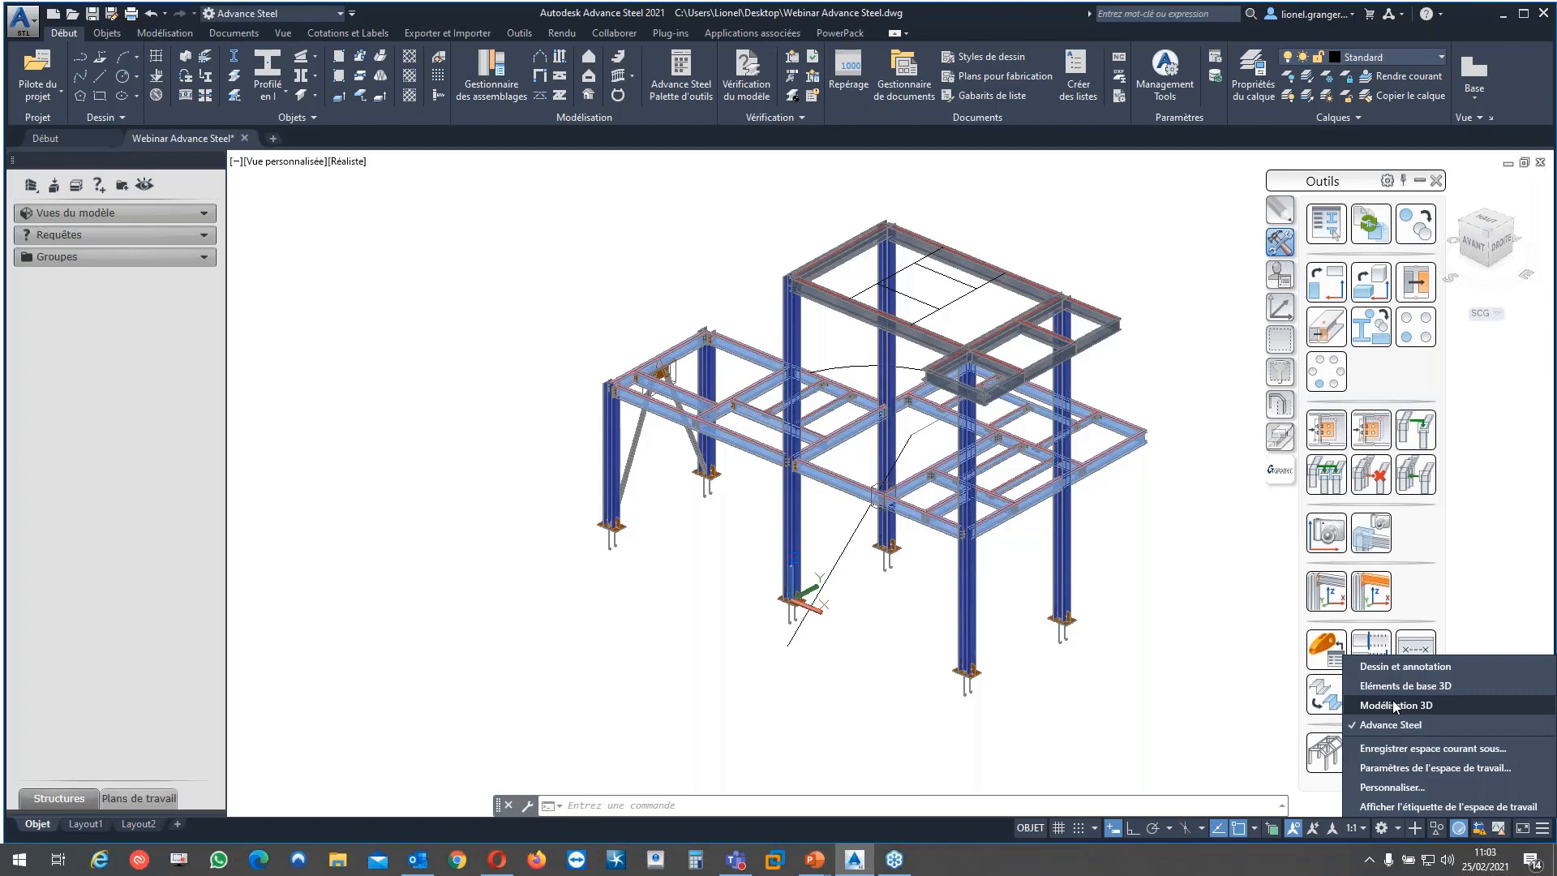
{"action": "left_click", "coordinate": [1195, 661]}
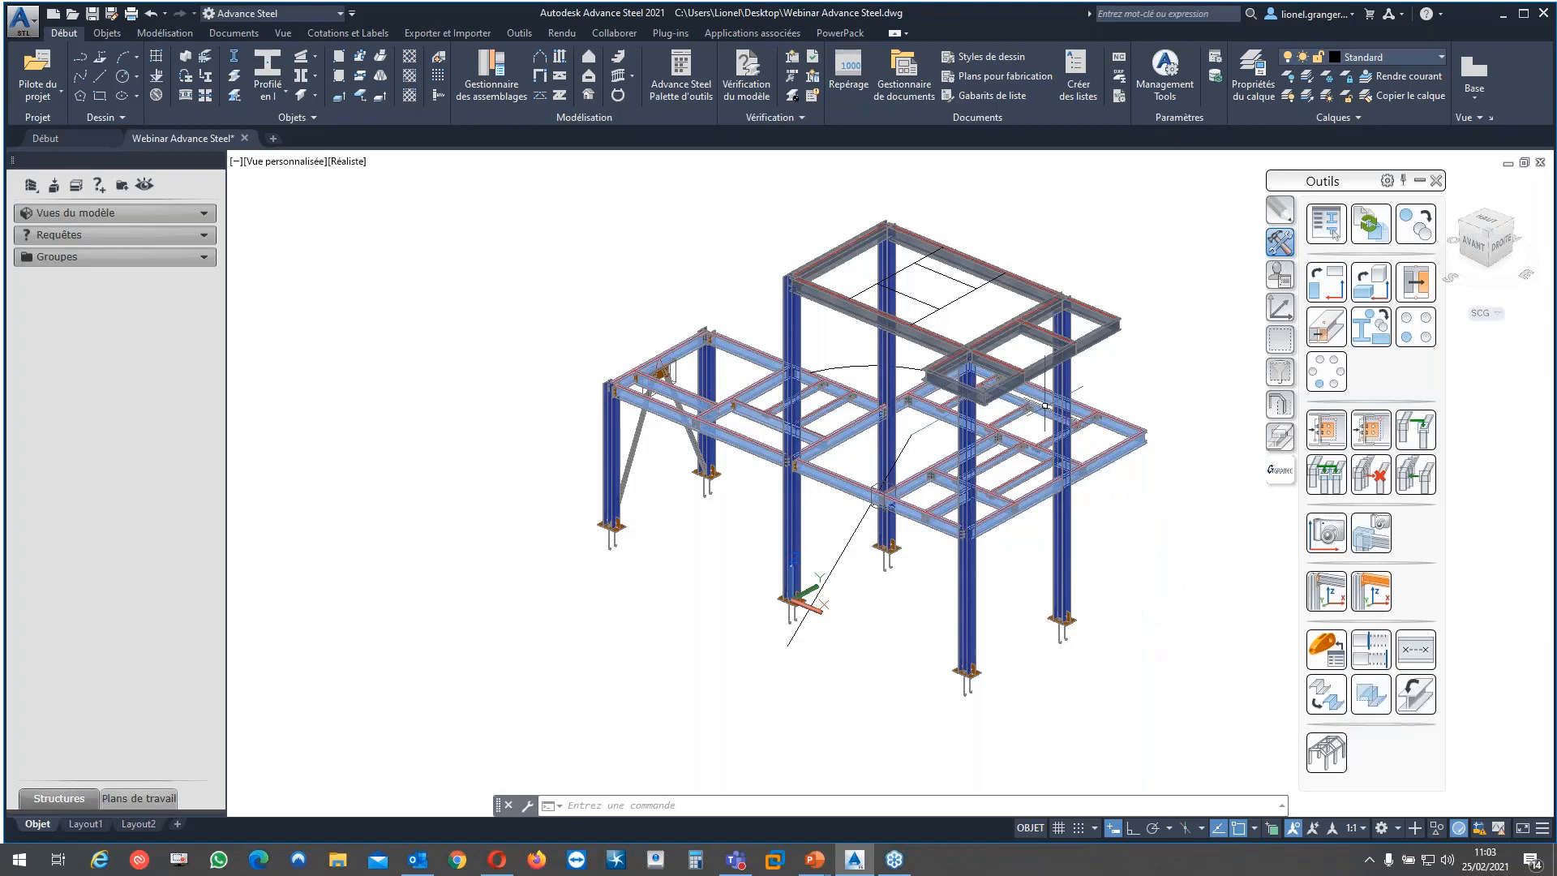
Convert the four layout lines inside the upper frame into straight beams, deleting the source lines
{"action": "middle_click_drag", "start_coordinate": [1066, 430], "coordinate": [1112, 475]}
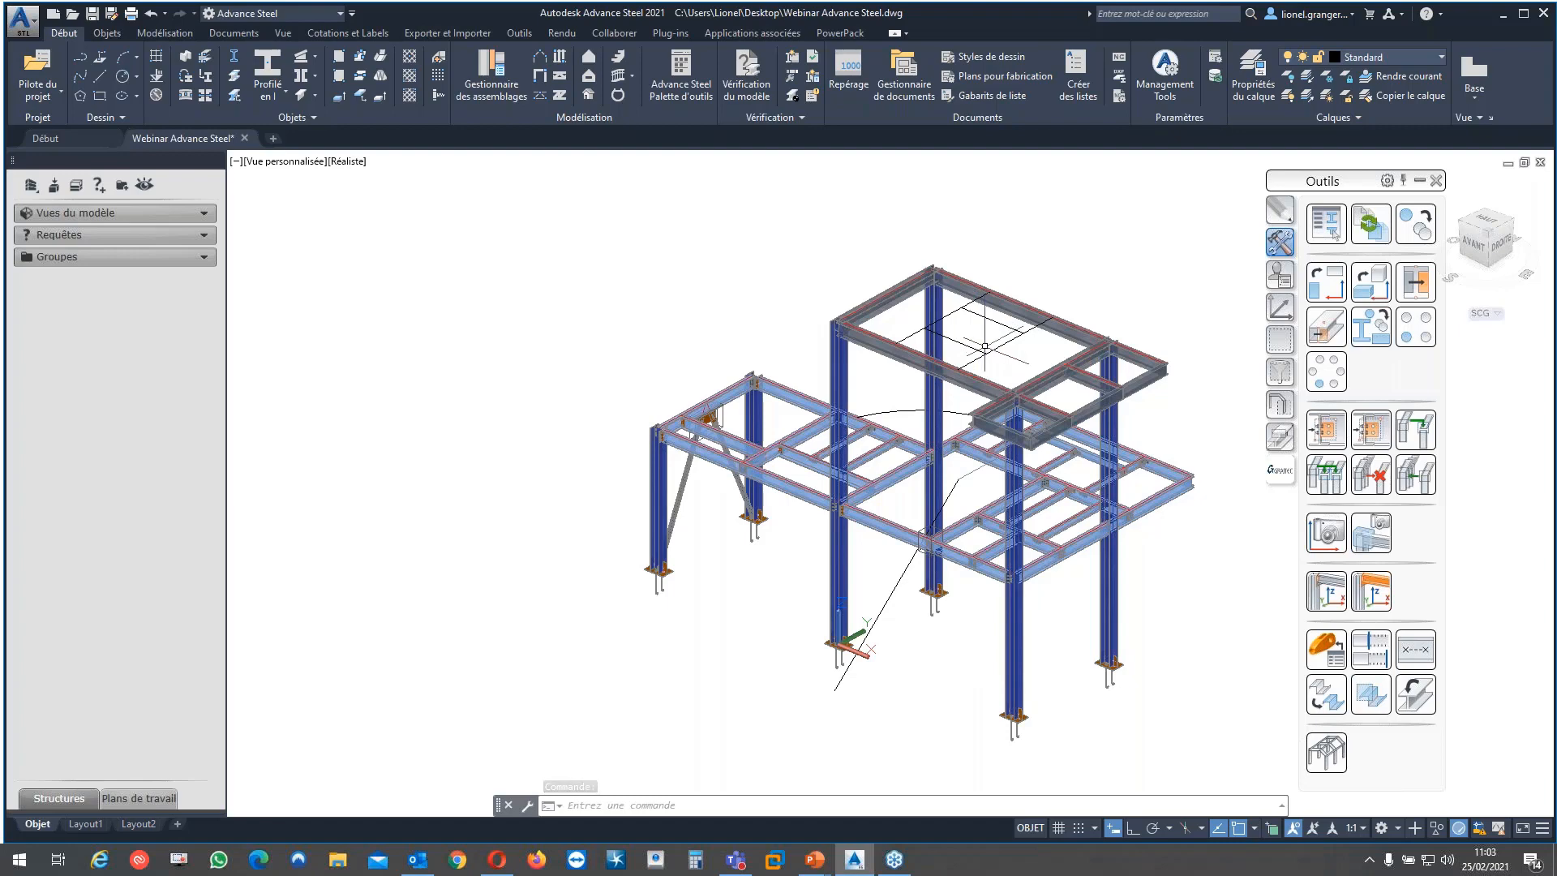
{"action": "scroll", "coordinate": [984, 346], "scroll_direction": "up", "scroll_amount": 3}
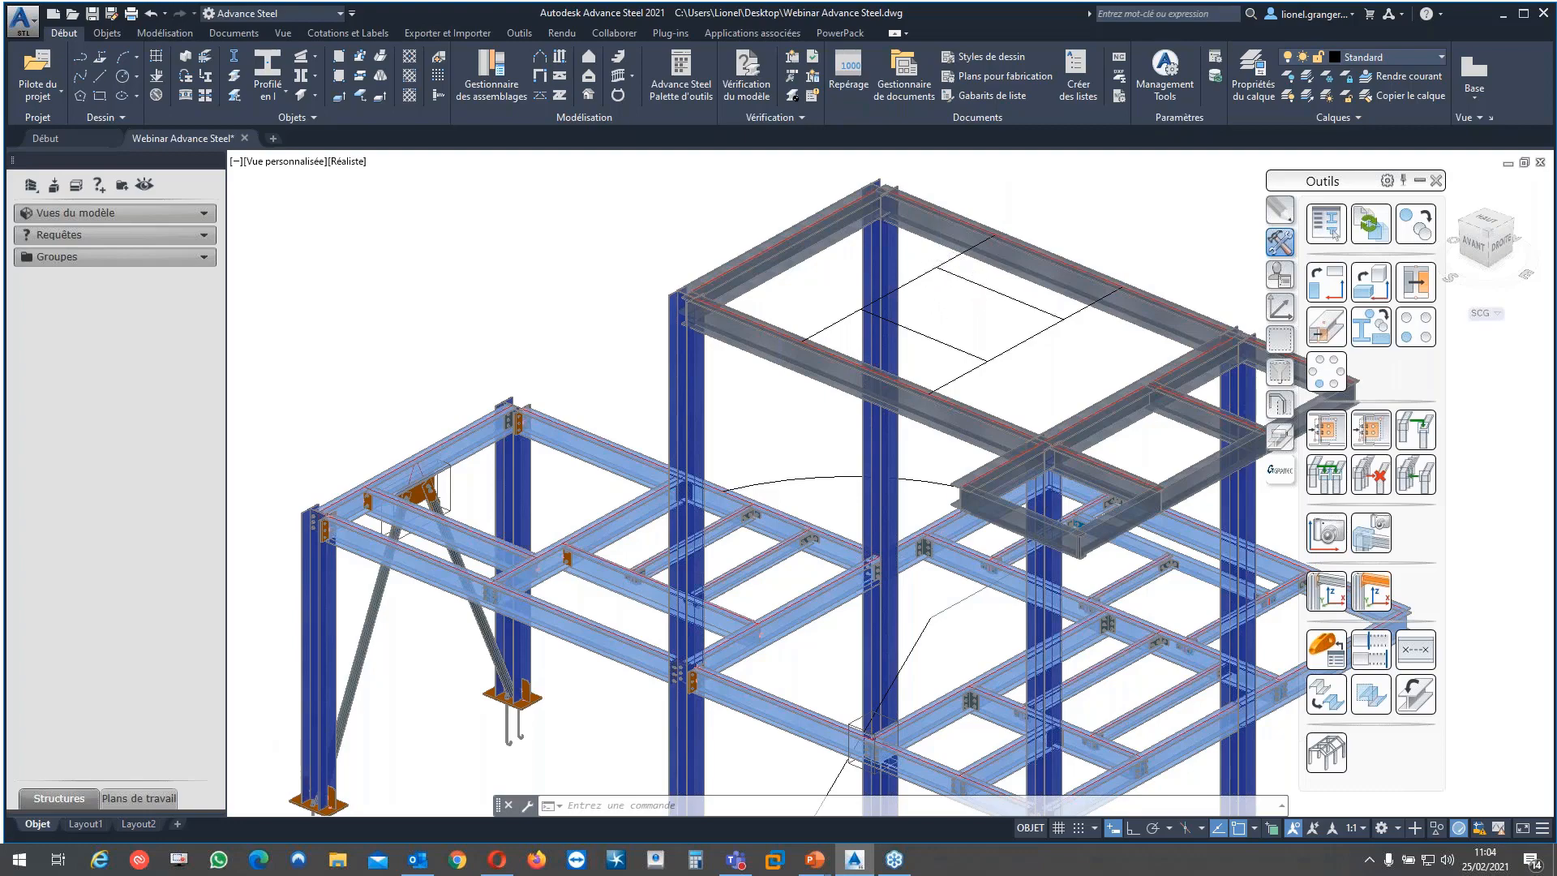
{"action": "scroll", "coordinate": [944, 252], "scroll_direction": "up", "scroll_amount": 4}
{"action": "left_click", "coordinate": [952, 244]}
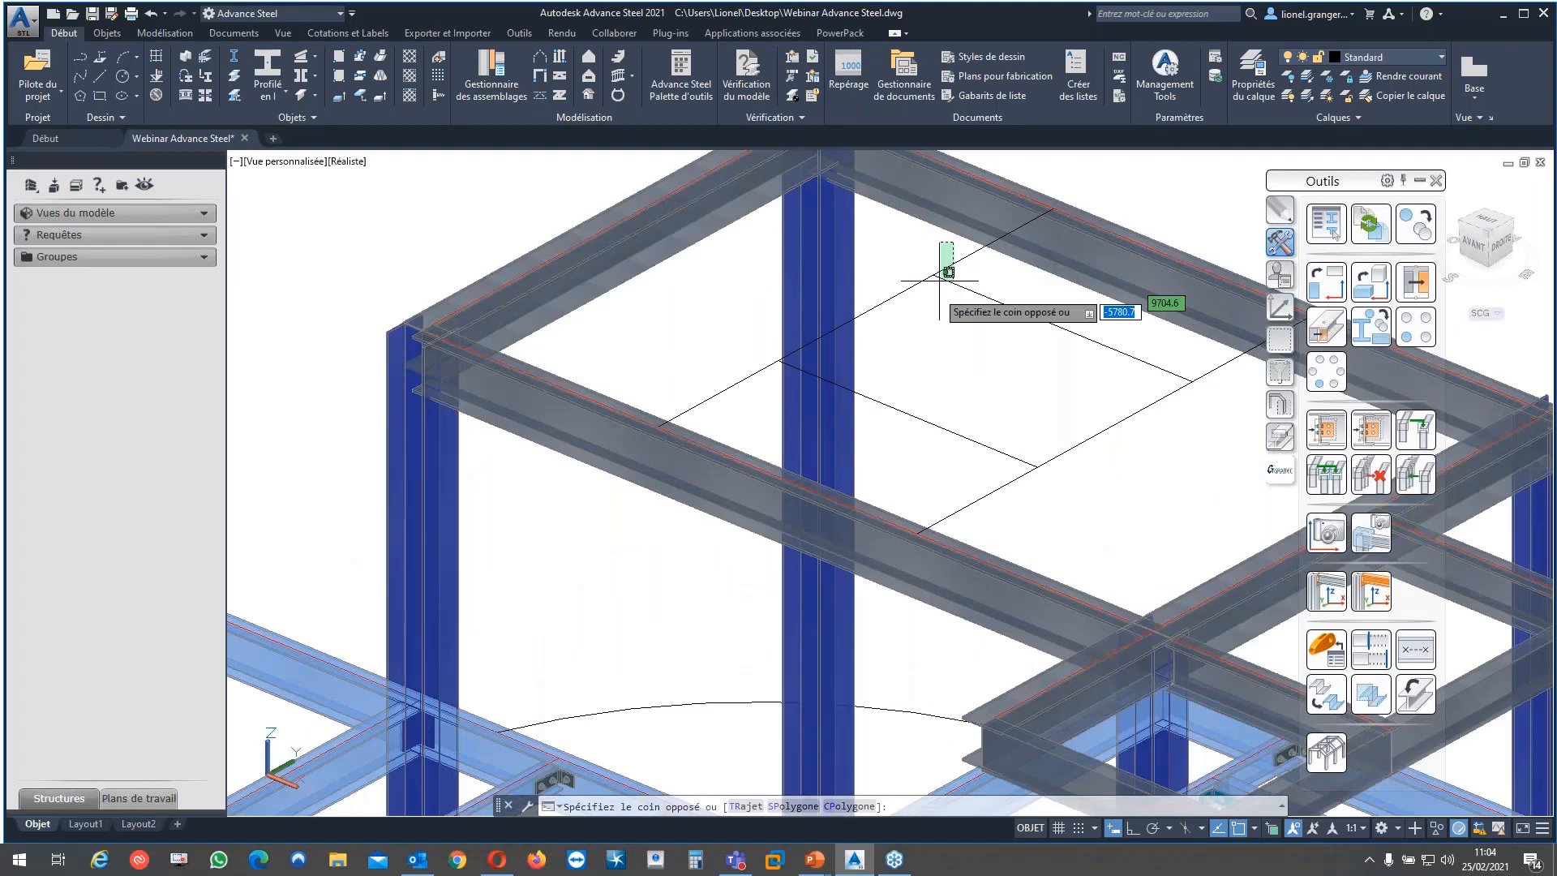
{"action": "left_click", "coordinate": [945, 276]}
{"action": "key", "text": "Escape"}
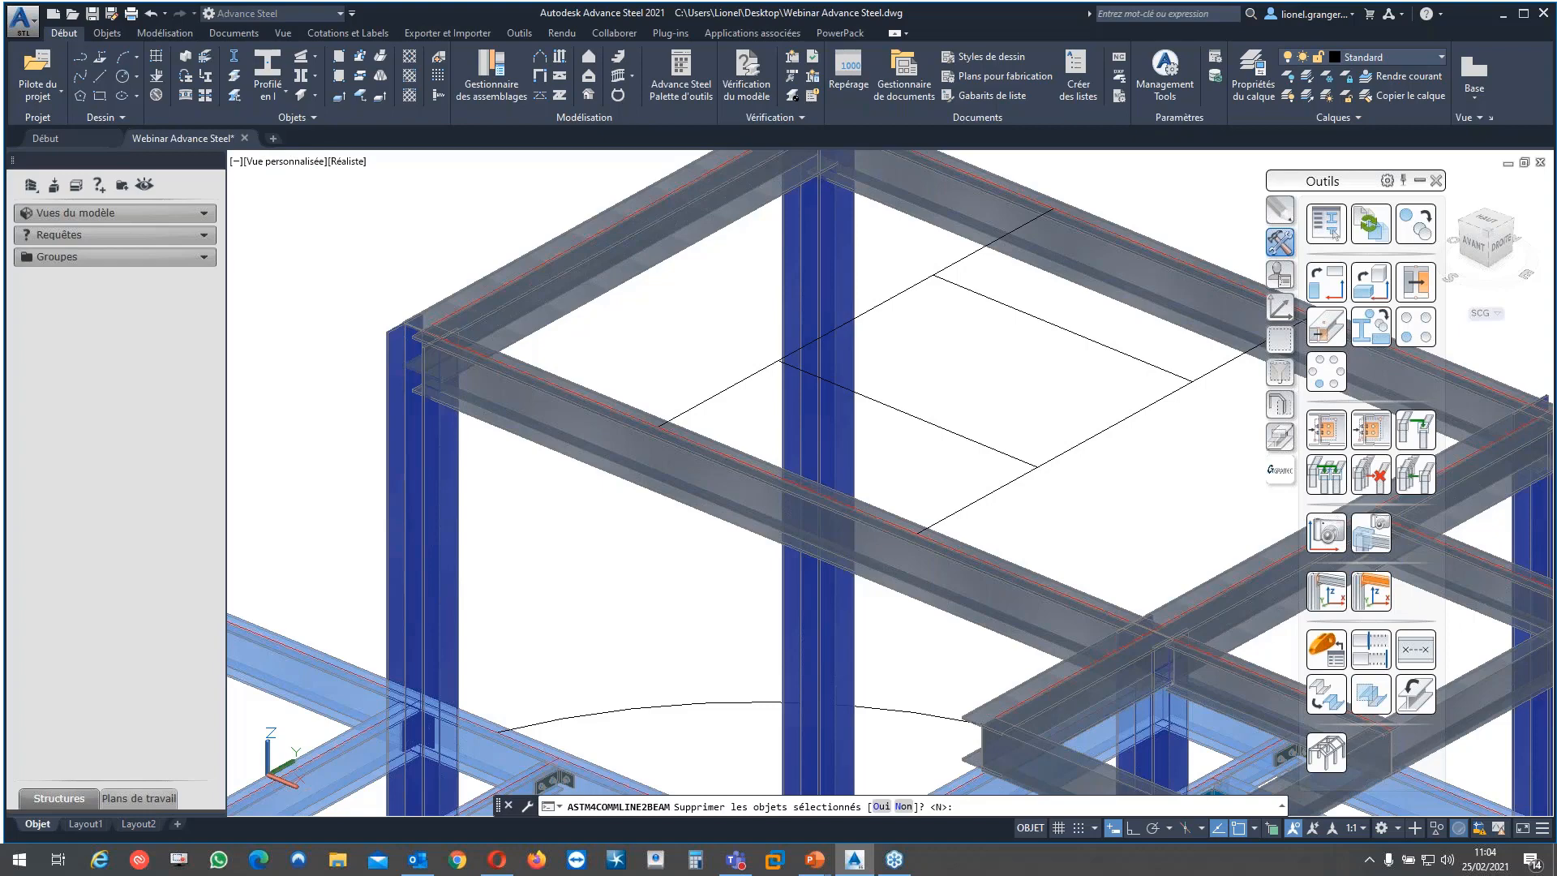
{"action": "type", "text": "O"}
{"action": "key", "text": "Return"}
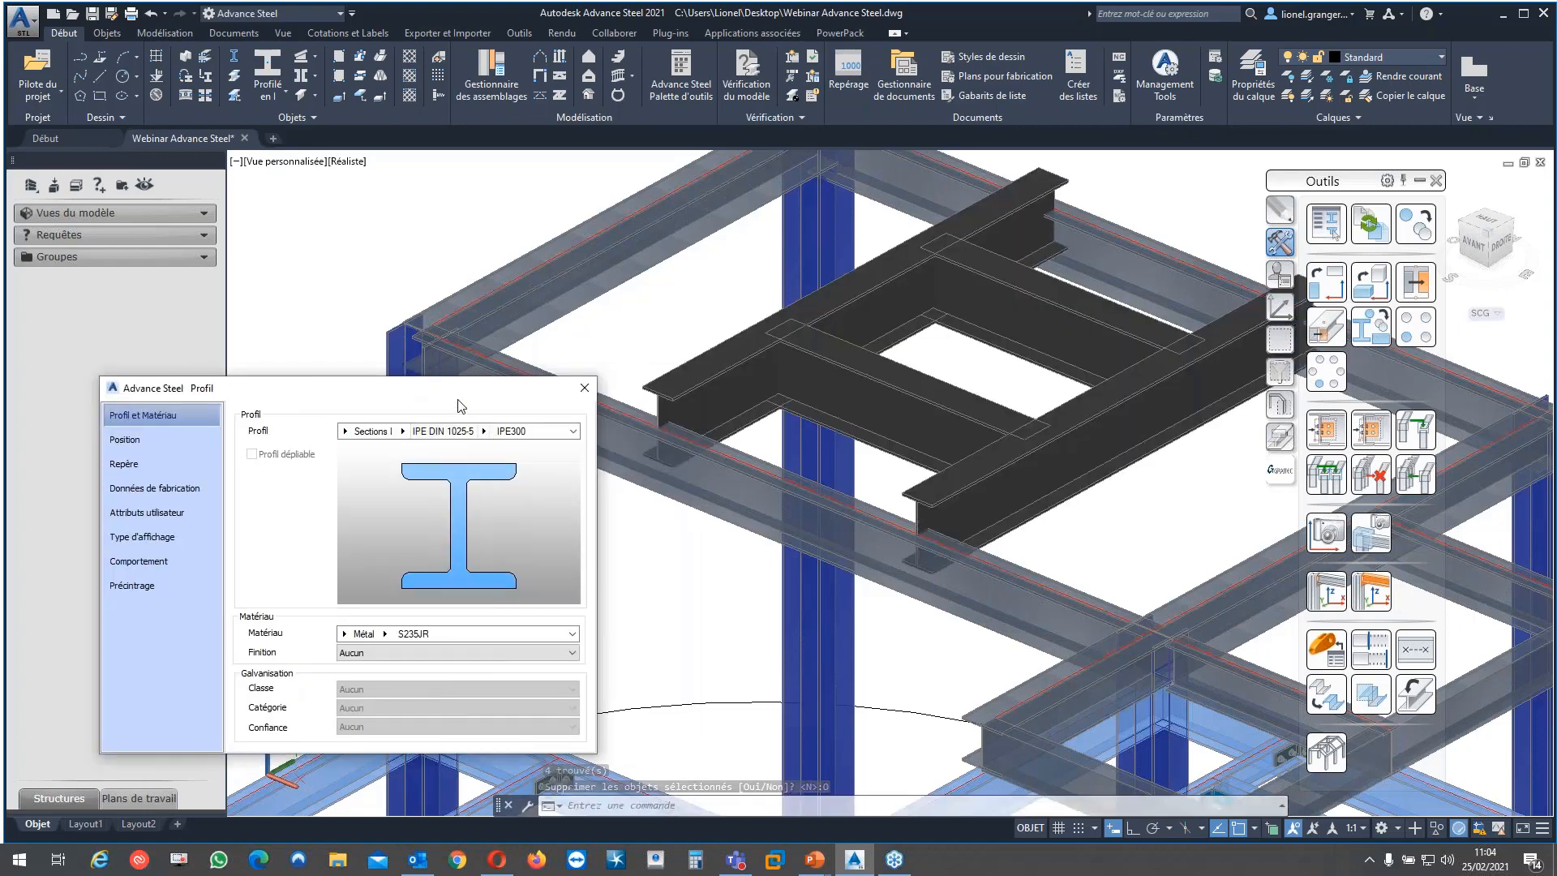
Examine the full lists of profile classes and of I-section families available for the new beams
{"action": "left_click_drag", "start_coordinate": [458, 400], "coordinate": [461, 341]}
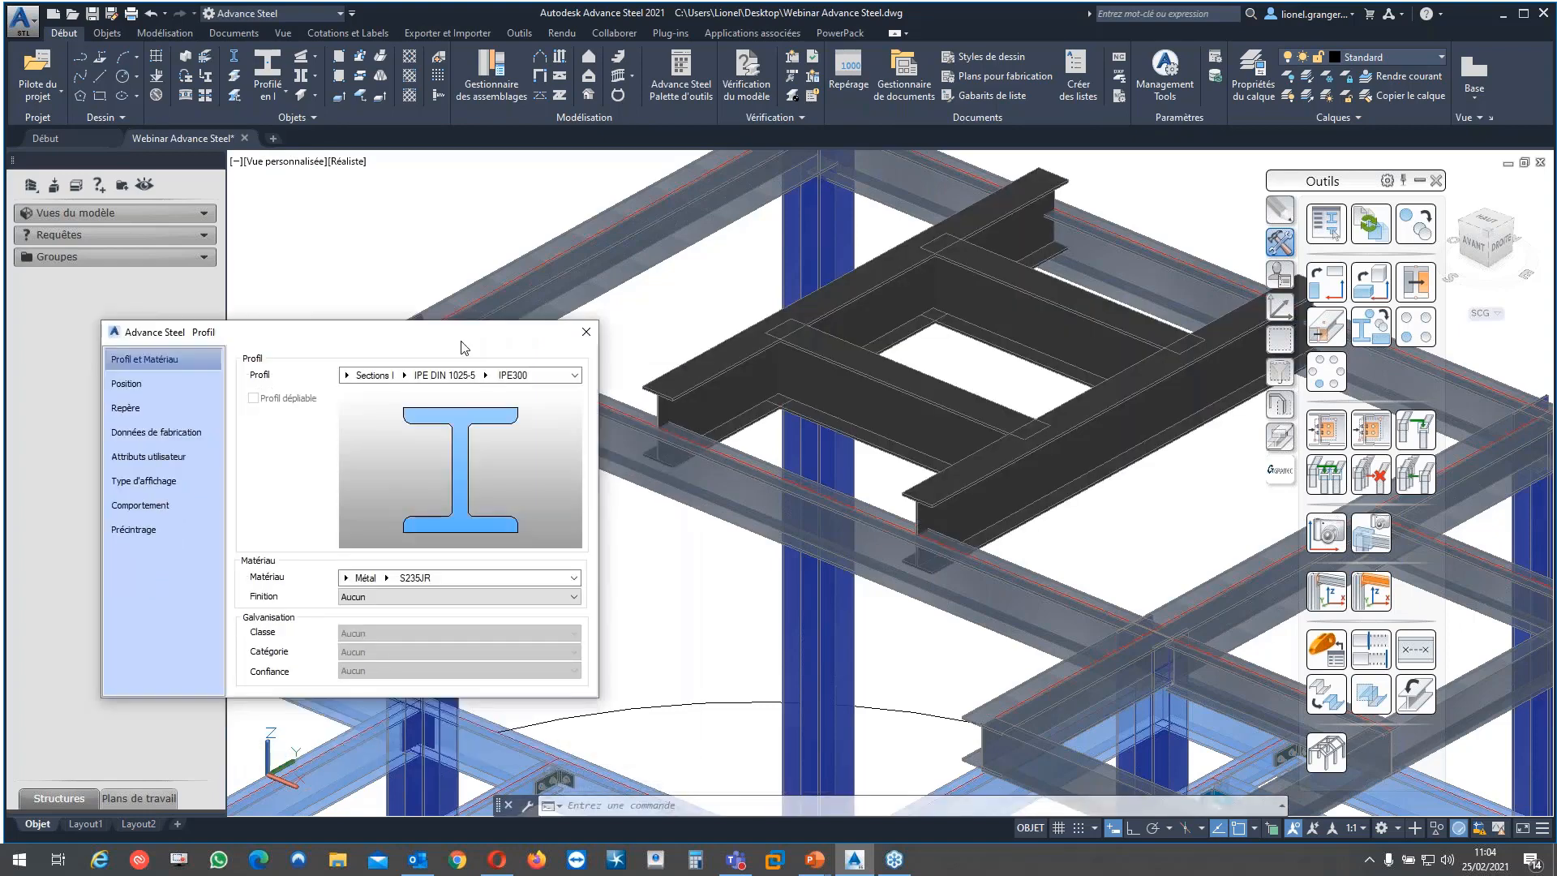
{"action": "left_click", "coordinate": [346, 376]}
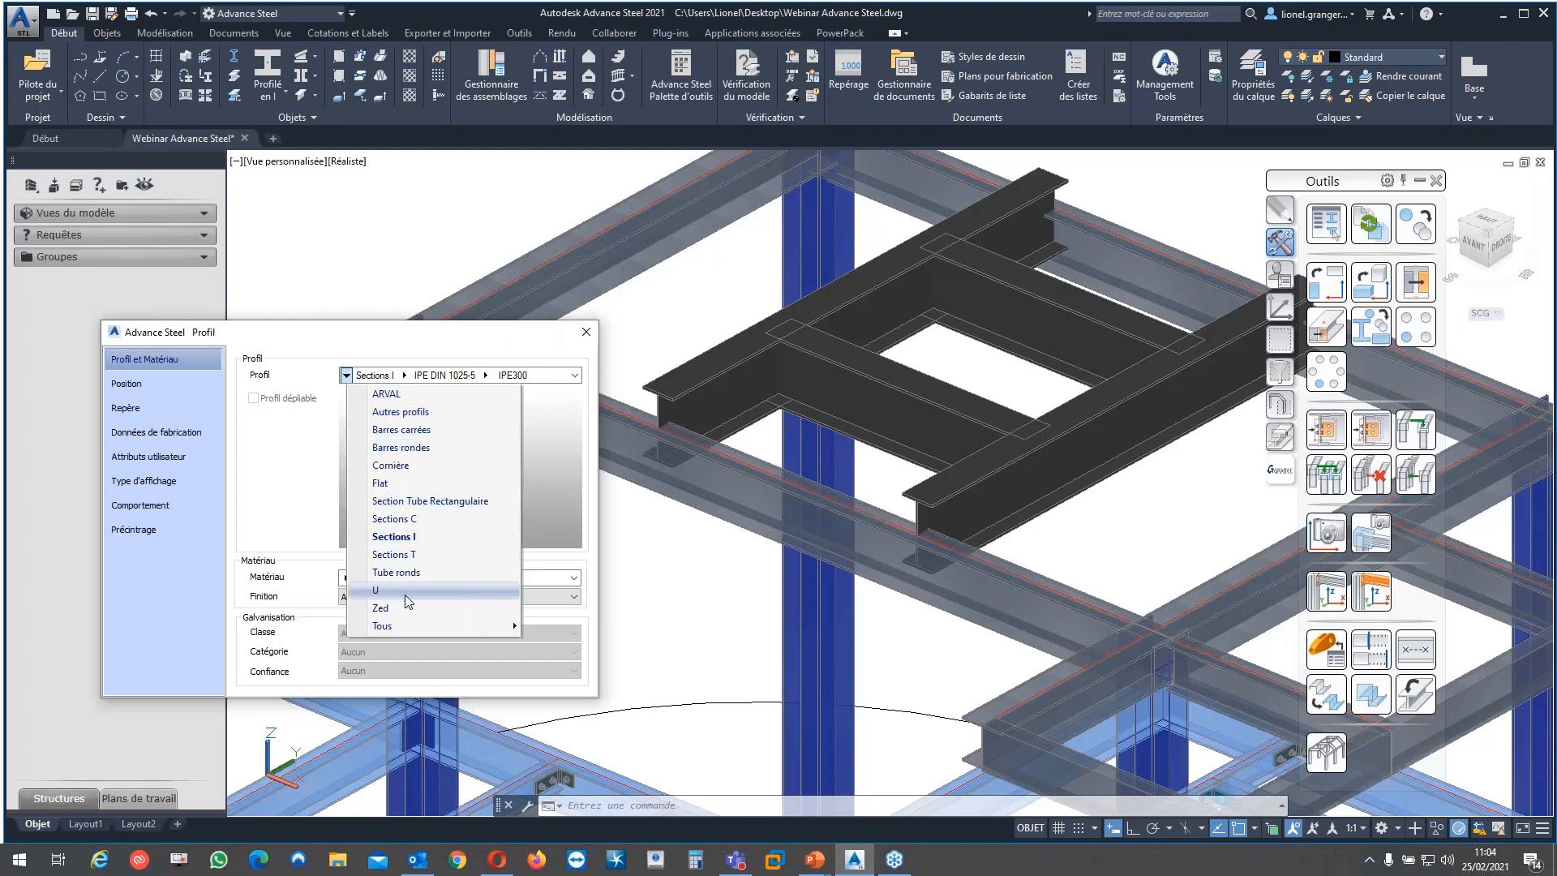
{"action": "mouse_move", "coordinate": [407, 625]}
{"action": "scroll", "coordinate": [567, 600], "scroll_direction": "down", "scroll_amount": 5}
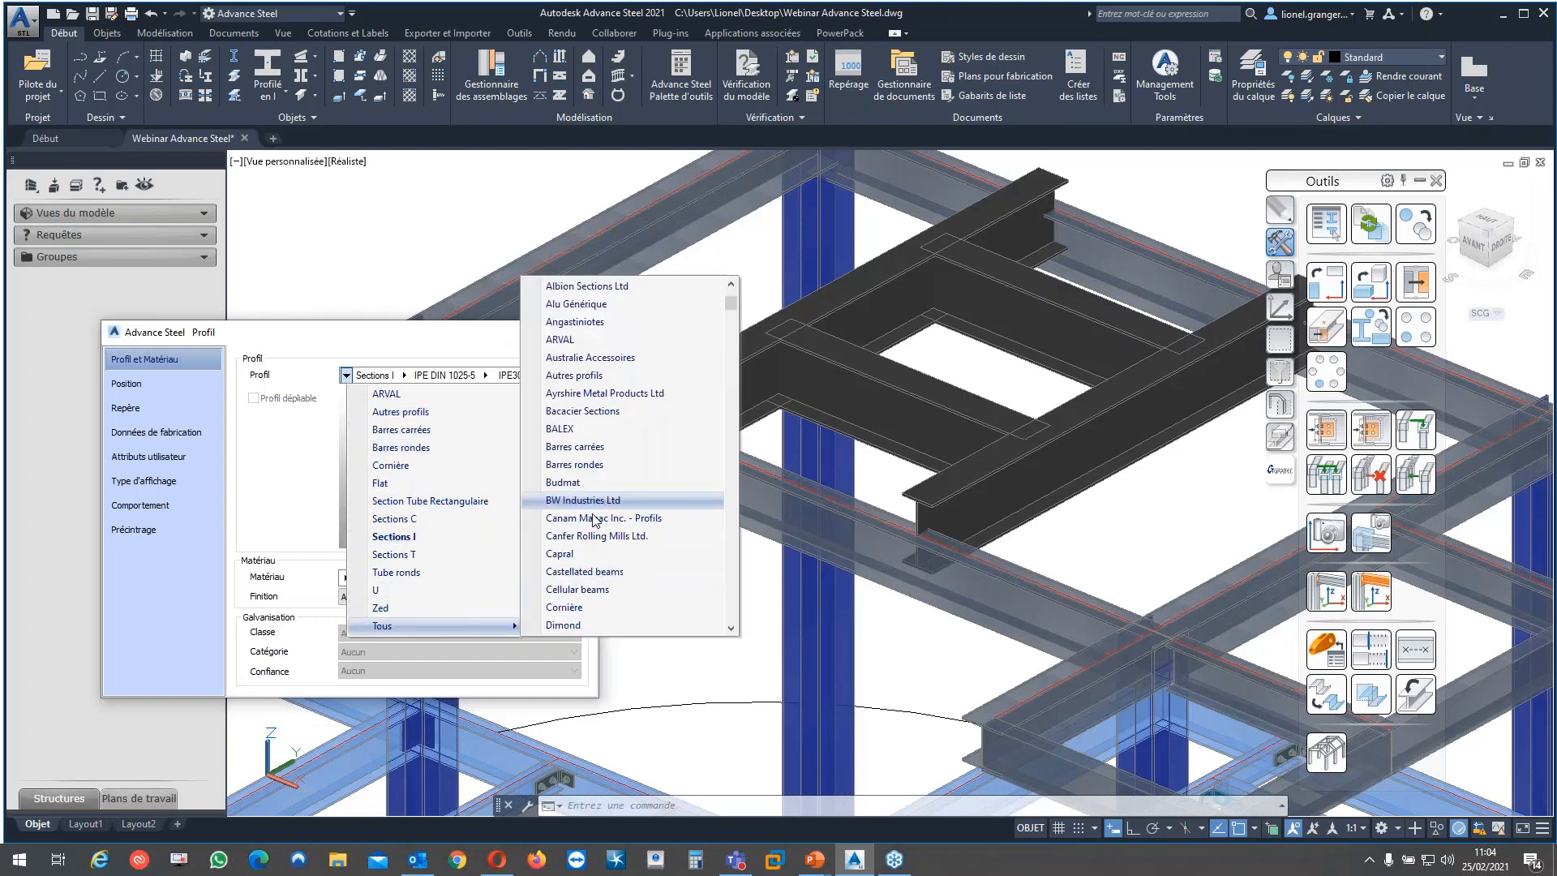
{"action": "scroll", "coordinate": [596, 520], "scroll_direction": "down", "scroll_amount": 2}
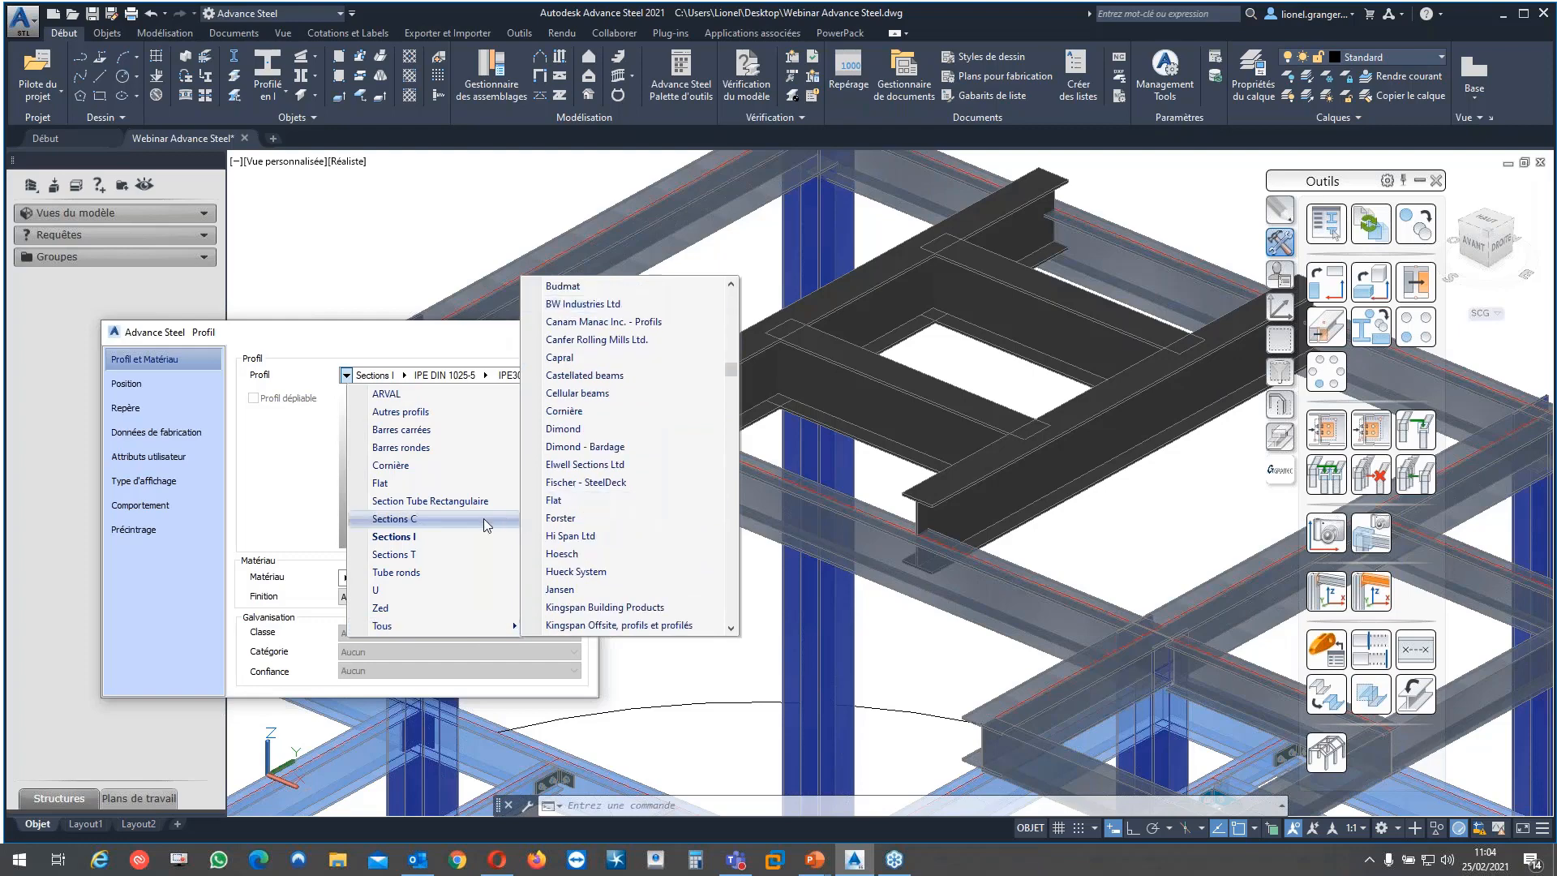
{"action": "left_click", "coordinate": [338, 351]}
{"action": "left_click", "coordinate": [403, 374]}
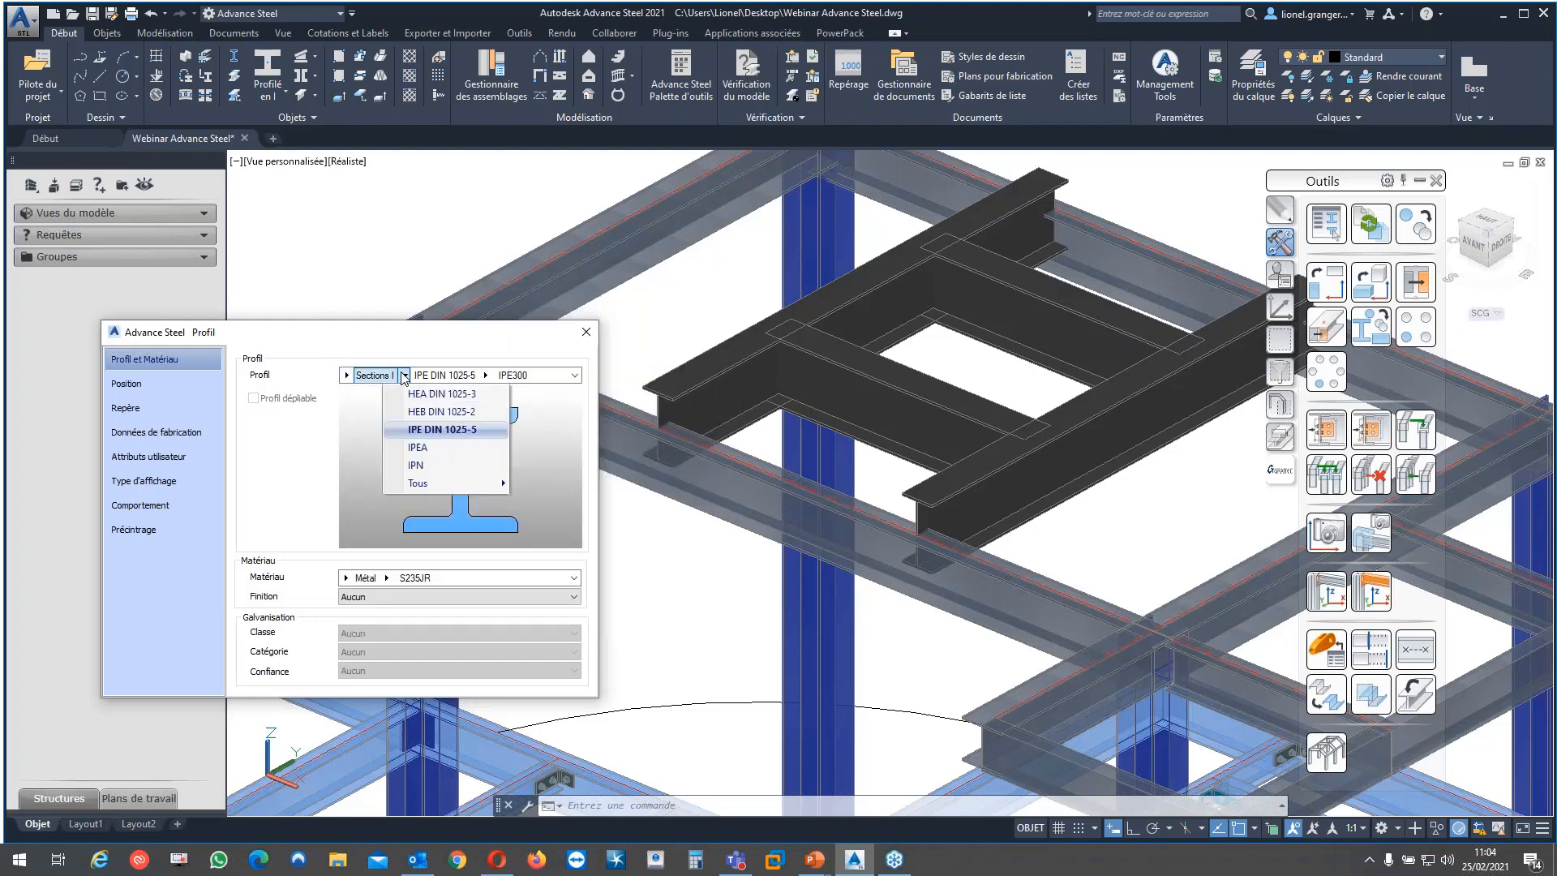
{"action": "mouse_move", "coordinate": [417, 487]}
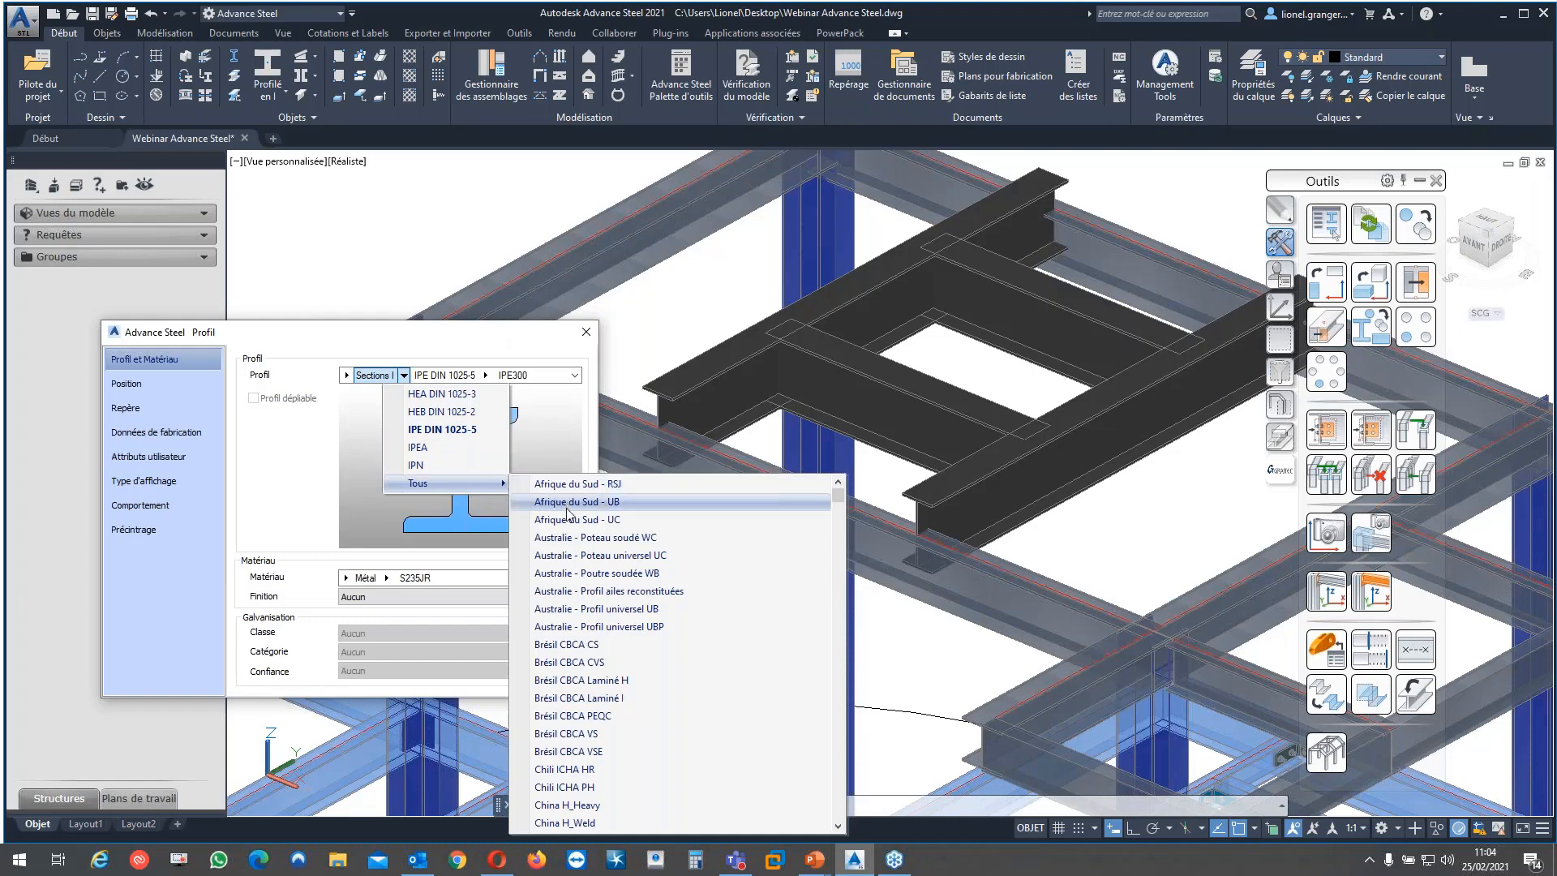
{"action": "scroll", "coordinate": [573, 687], "scroll_direction": "down", "scroll_amount": 4}
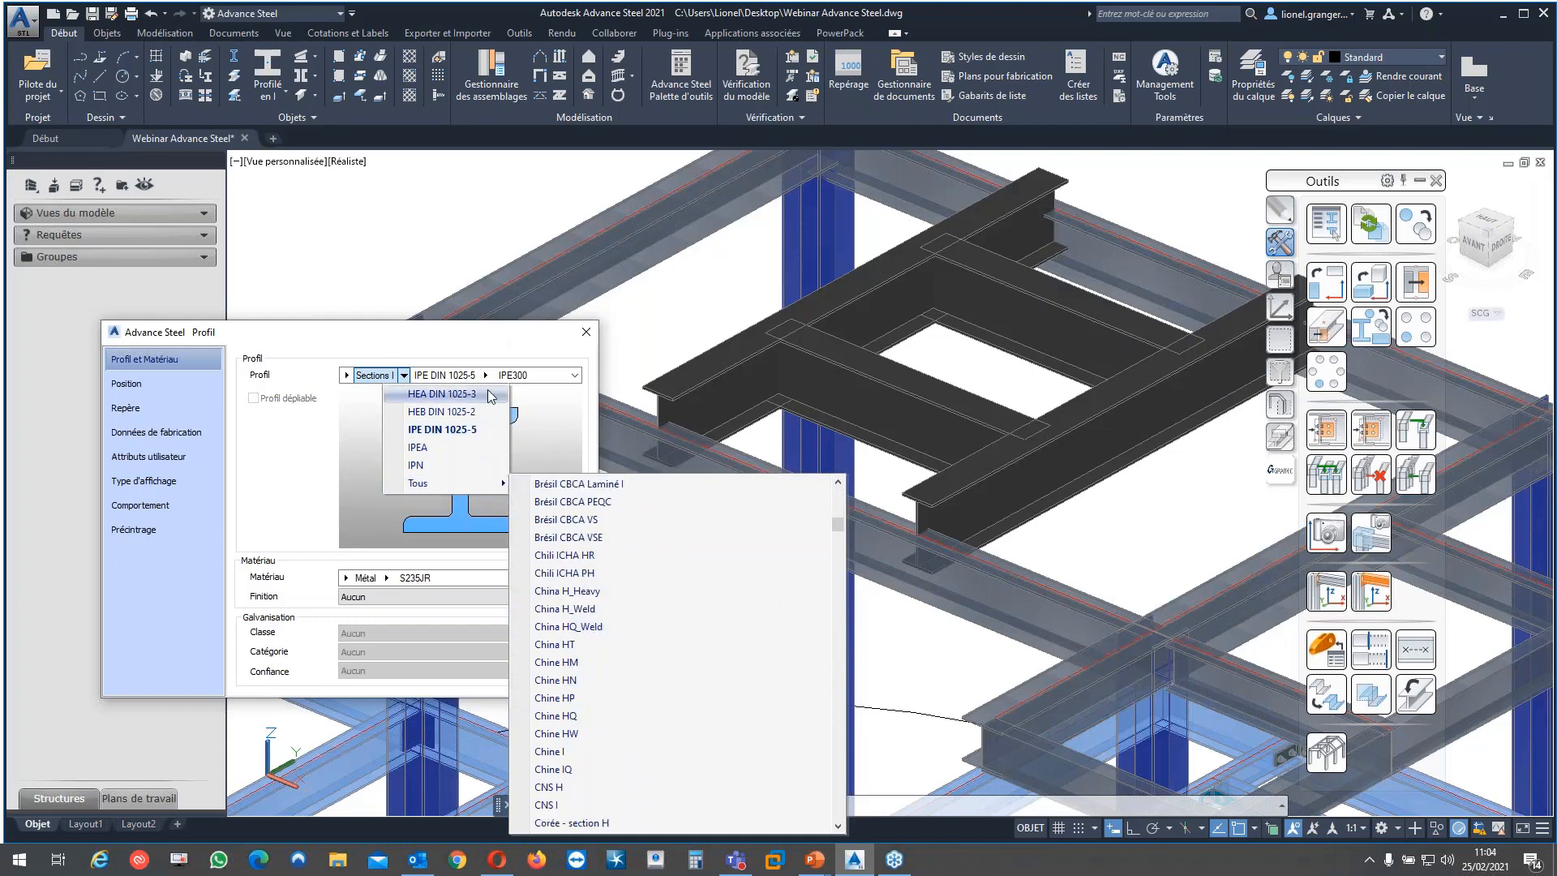
Set the new beams' profile to IPE220 in the IPE DIN 1025-5 family and offset them from the top-centre reference point
{"action": "left_click", "coordinate": [490, 429]}
{"action": "left_click", "coordinate": [484, 375]}
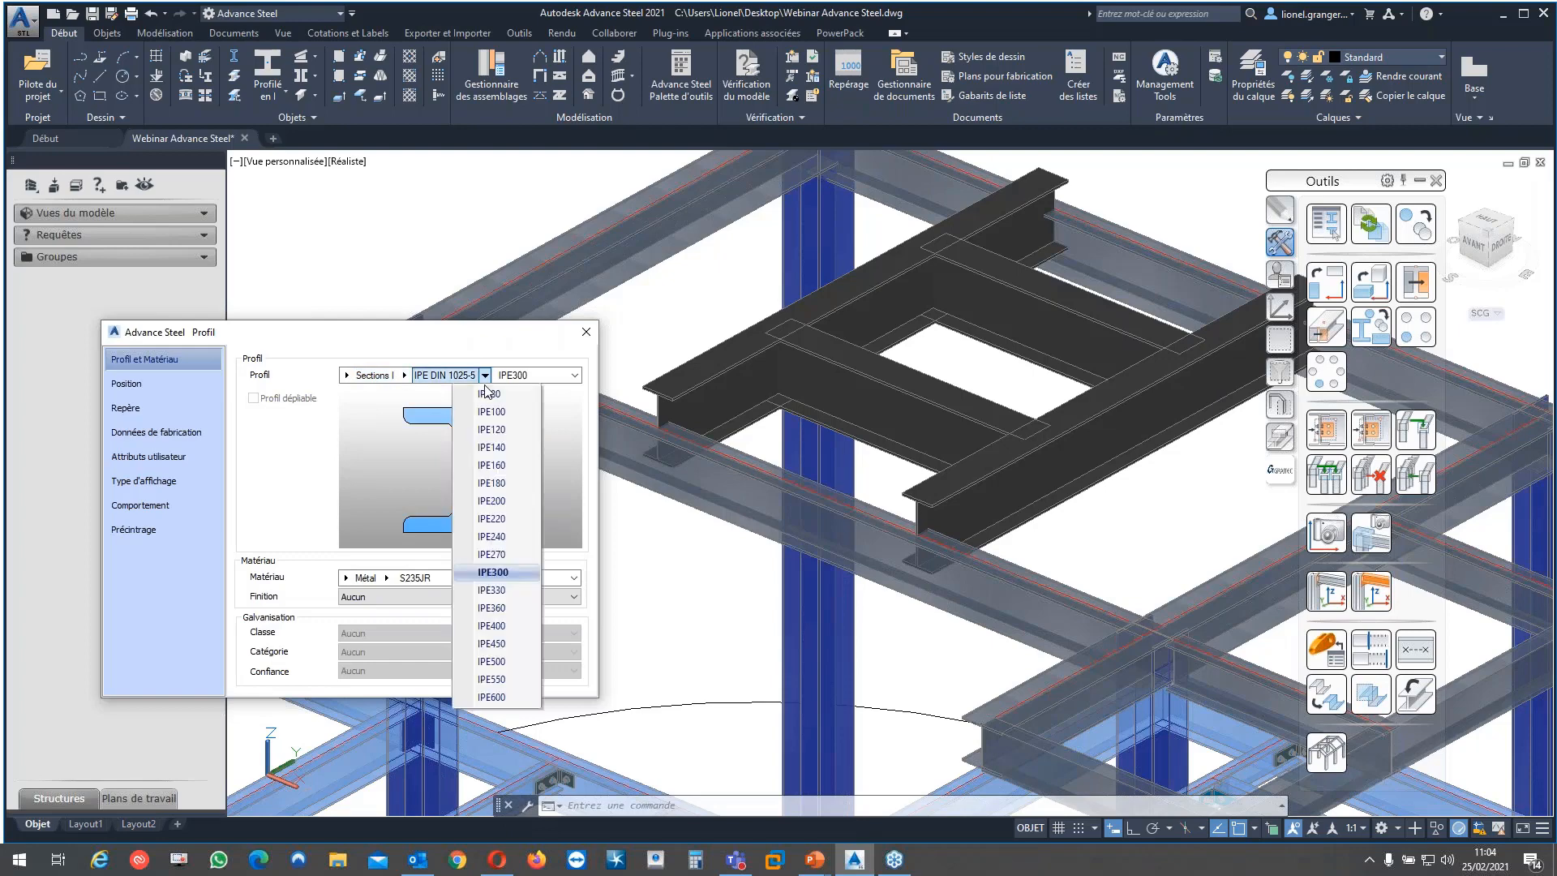
{"action": "left_click", "coordinate": [504, 519]}
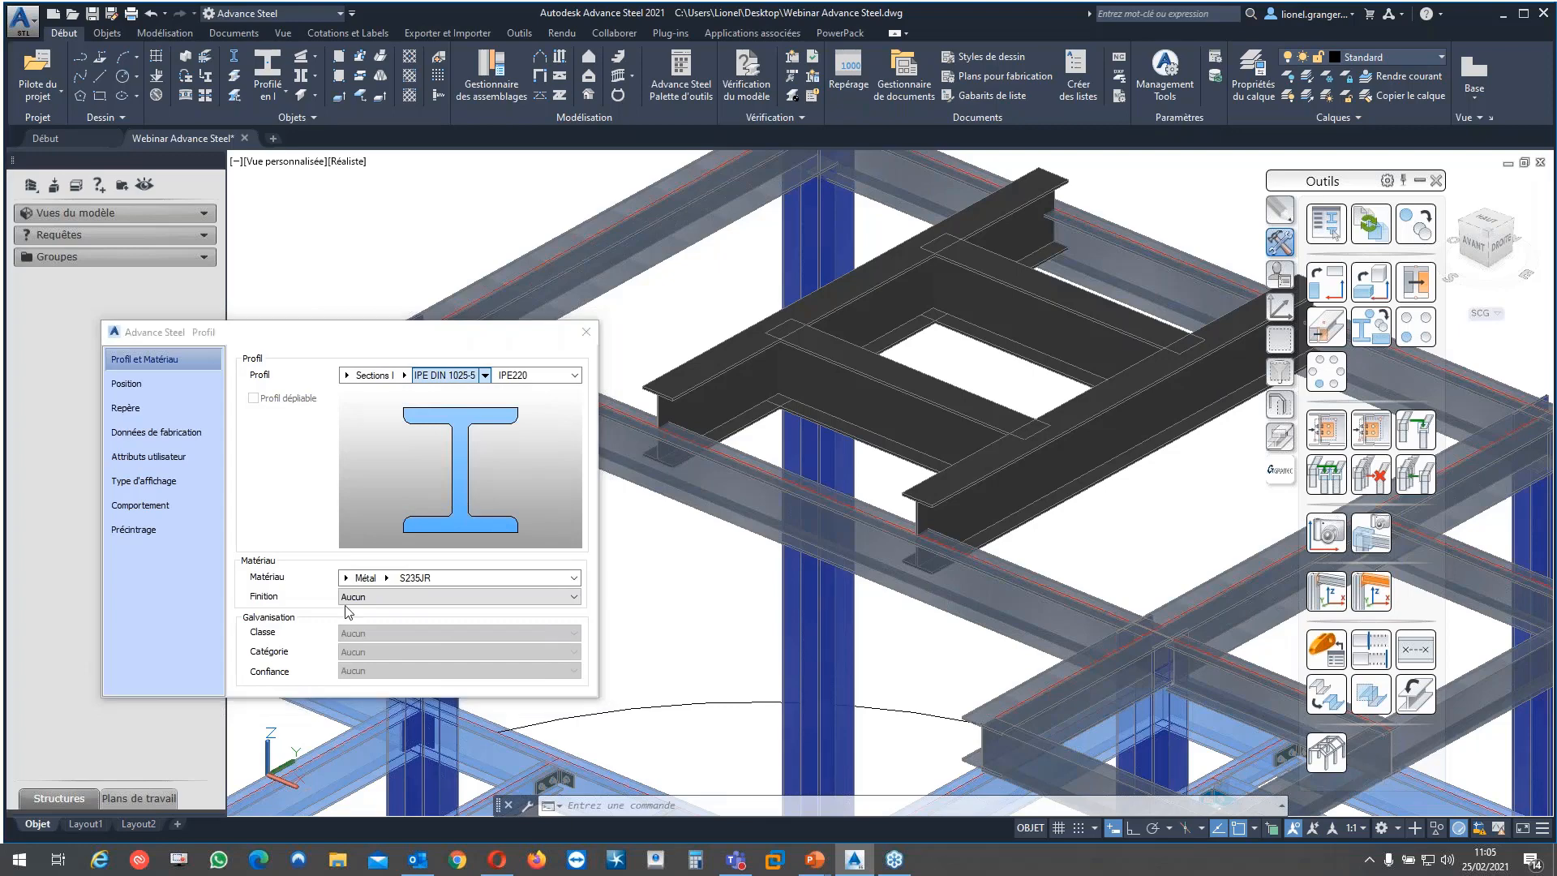
{"action": "left_click", "coordinate": [170, 383]}
{"action": "left_click", "coordinate": [316, 376]}
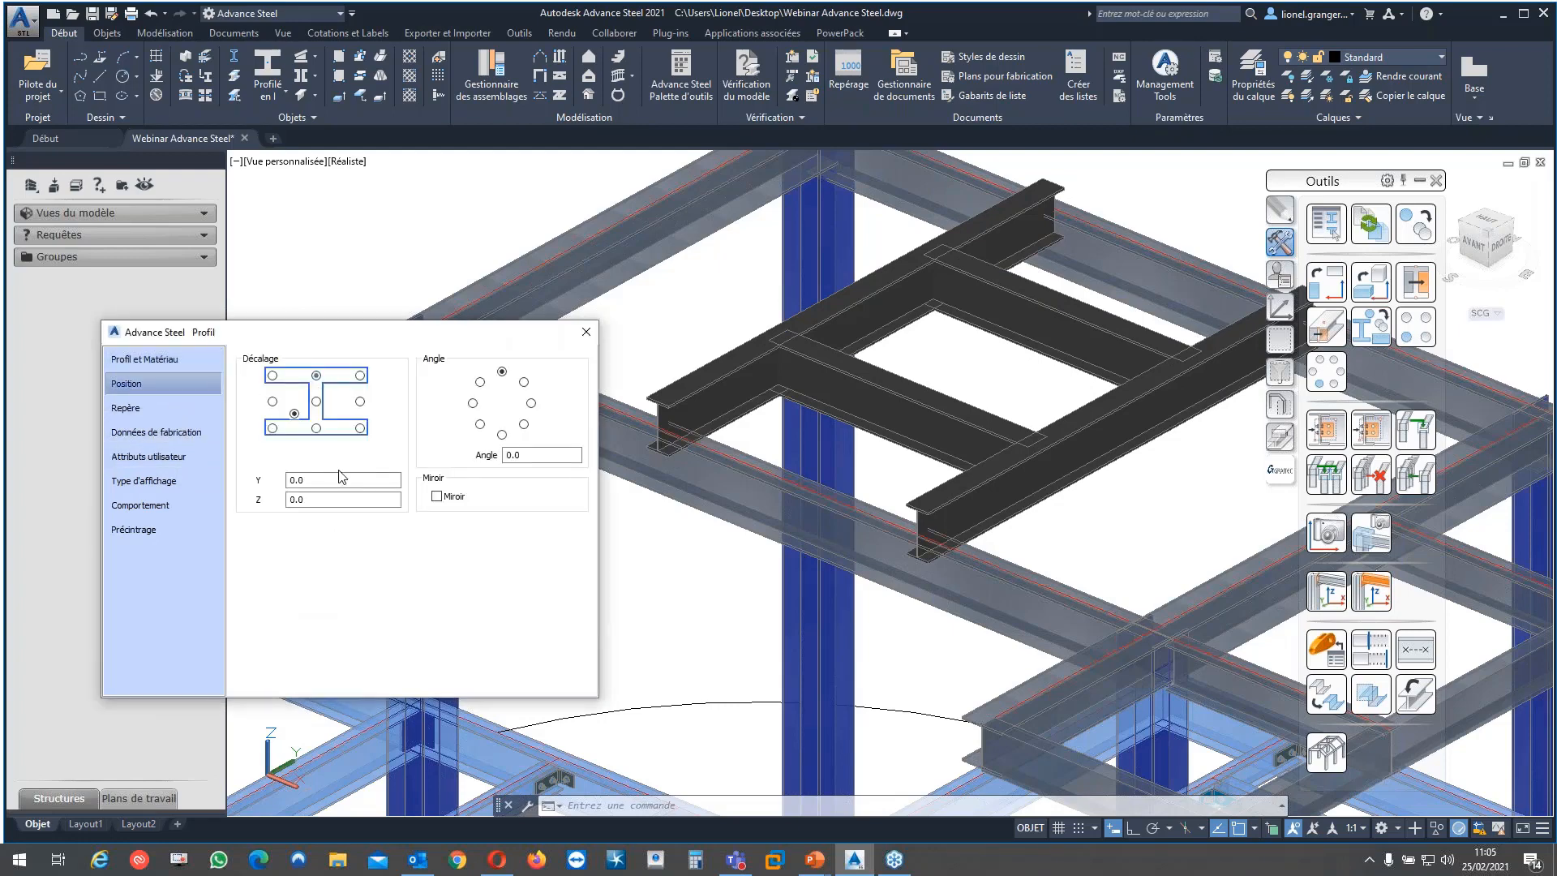
{"action": "left_click", "coordinate": [586, 332]}
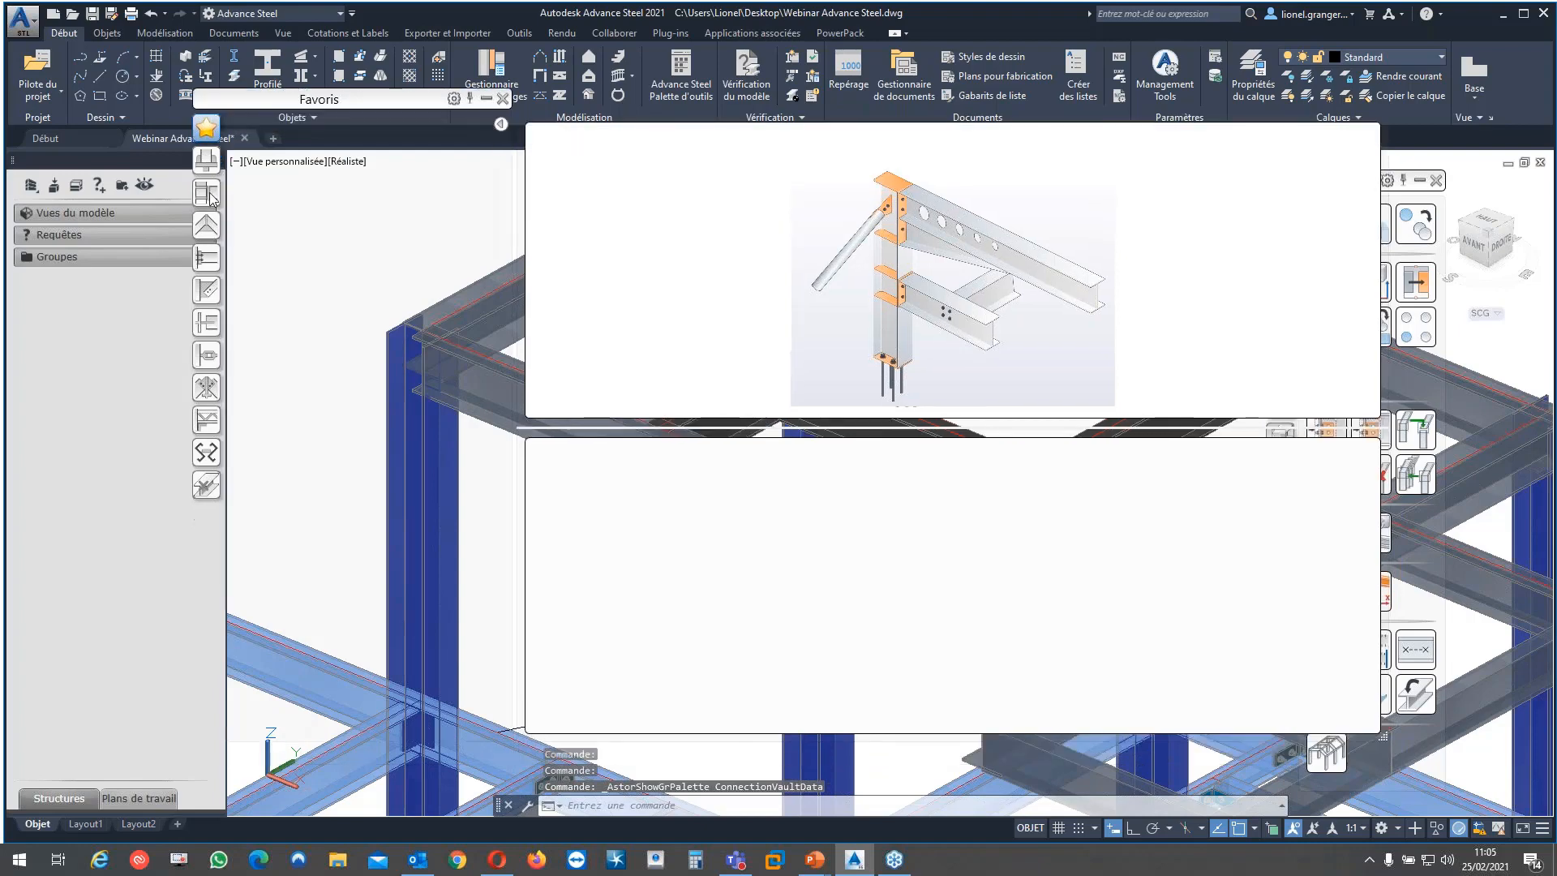
Connect the end of the new IPE220 beam to the grey perimeter beam with the floor joint "Attache par cornière et grugeage"
{"action": "left_click", "coordinate": [206, 257]}
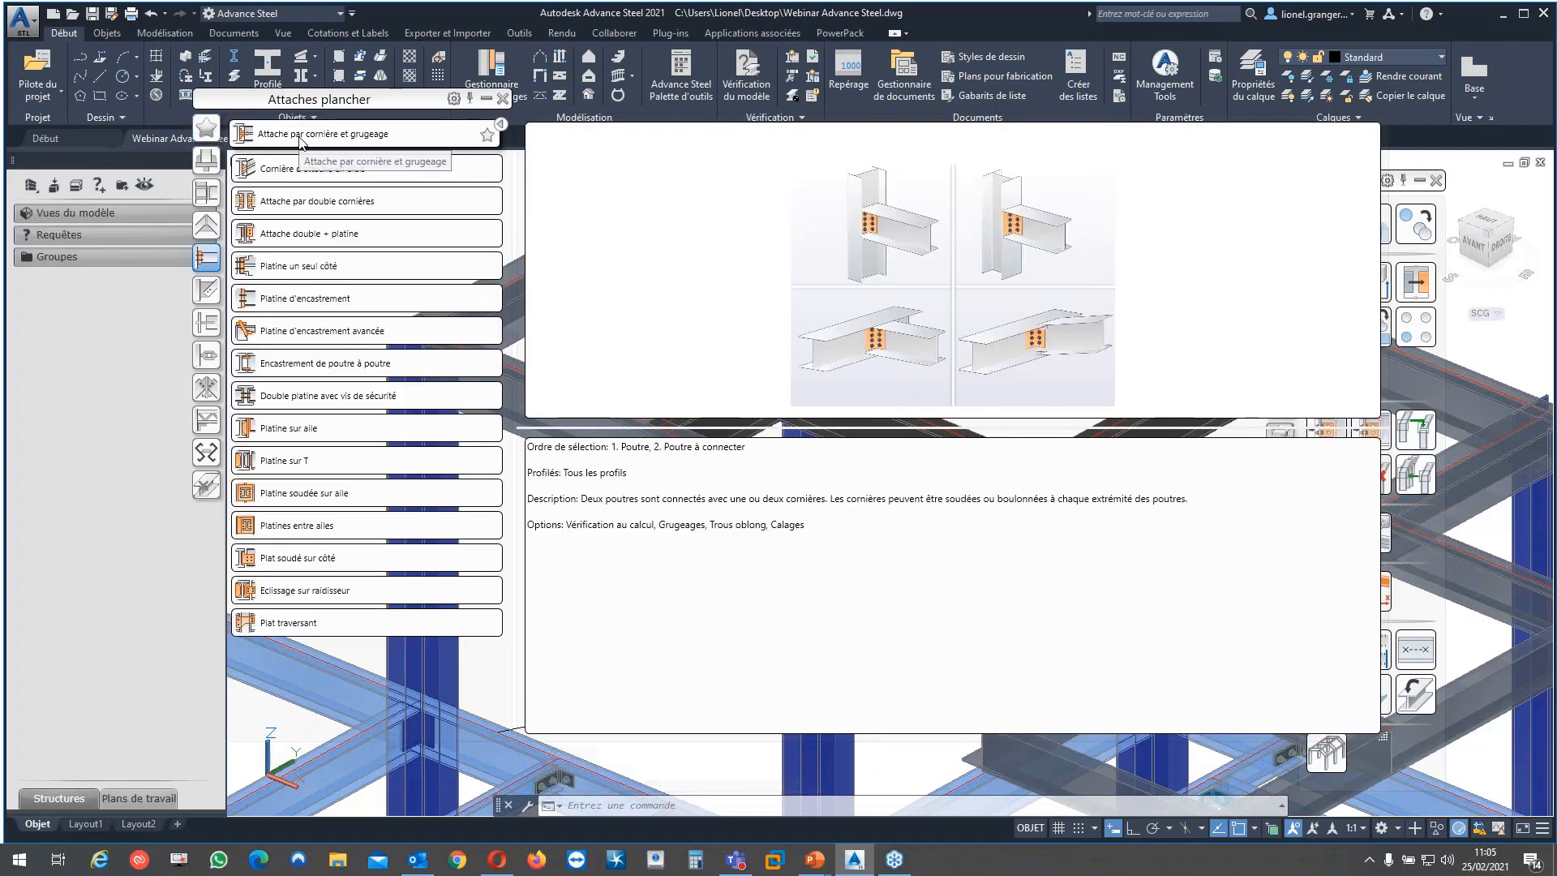
{"action": "left_click", "coordinate": [300, 137]}
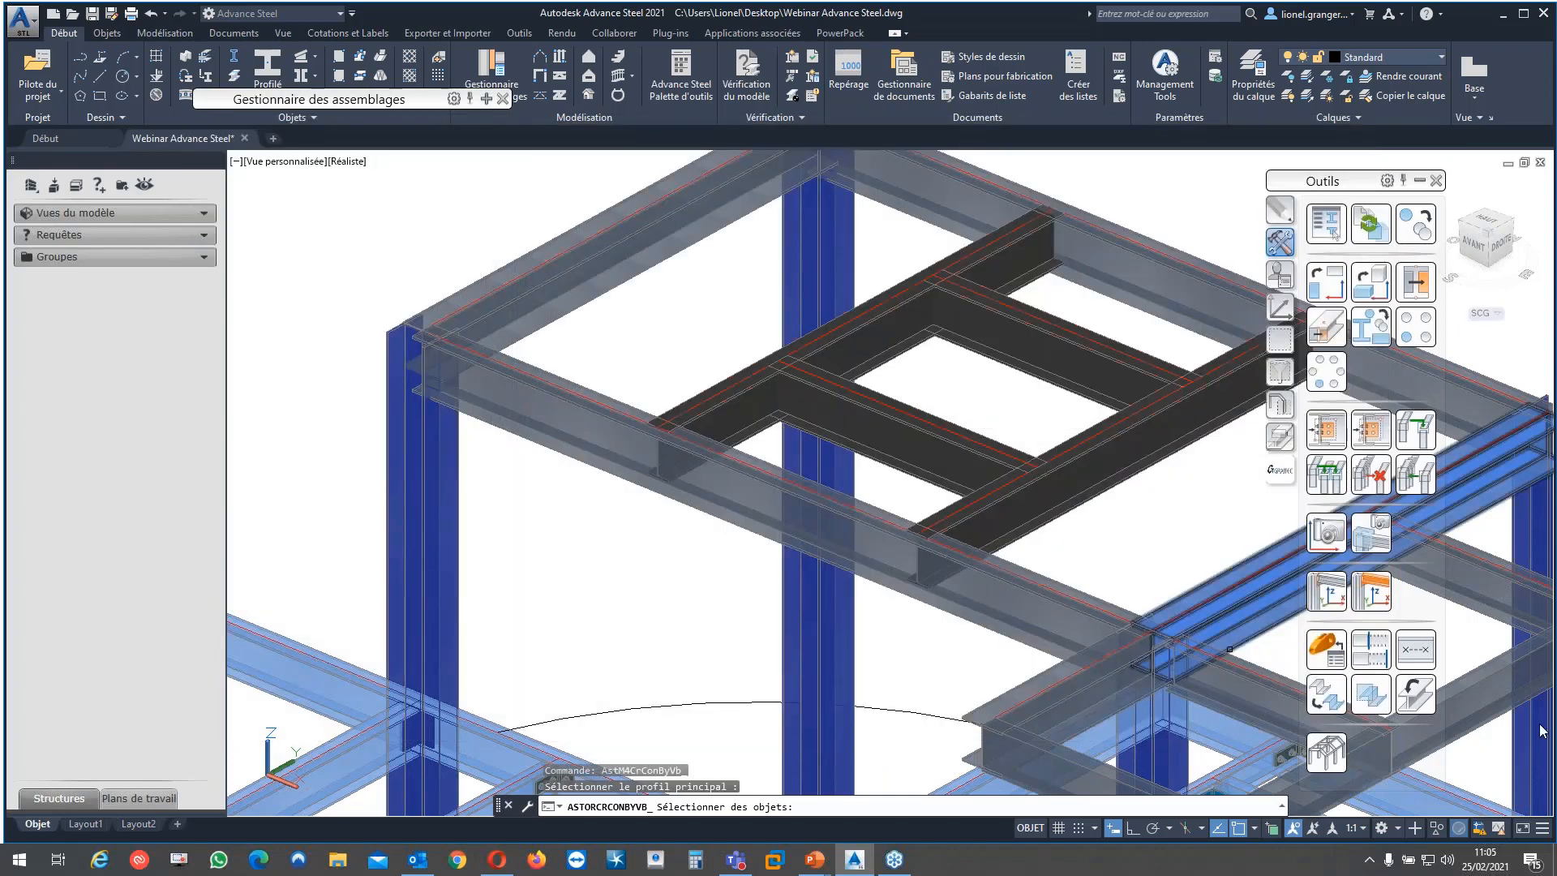
{"action": "left_click", "coordinate": [1229, 648]}
{"action": "key", "text": "Return"}
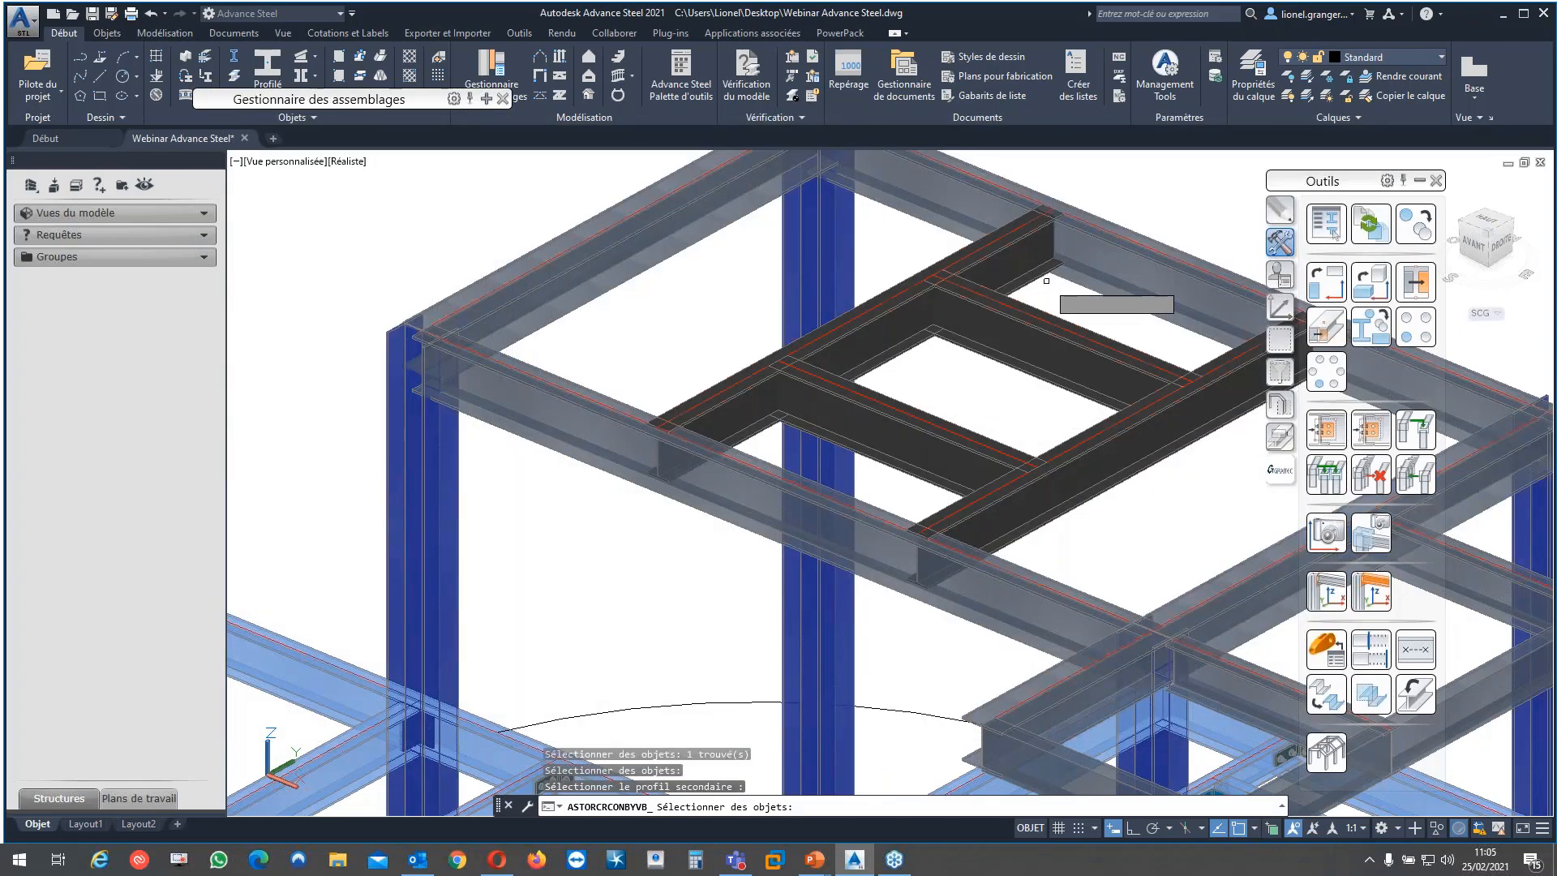
{"action": "left_click", "coordinate": [1046, 278]}
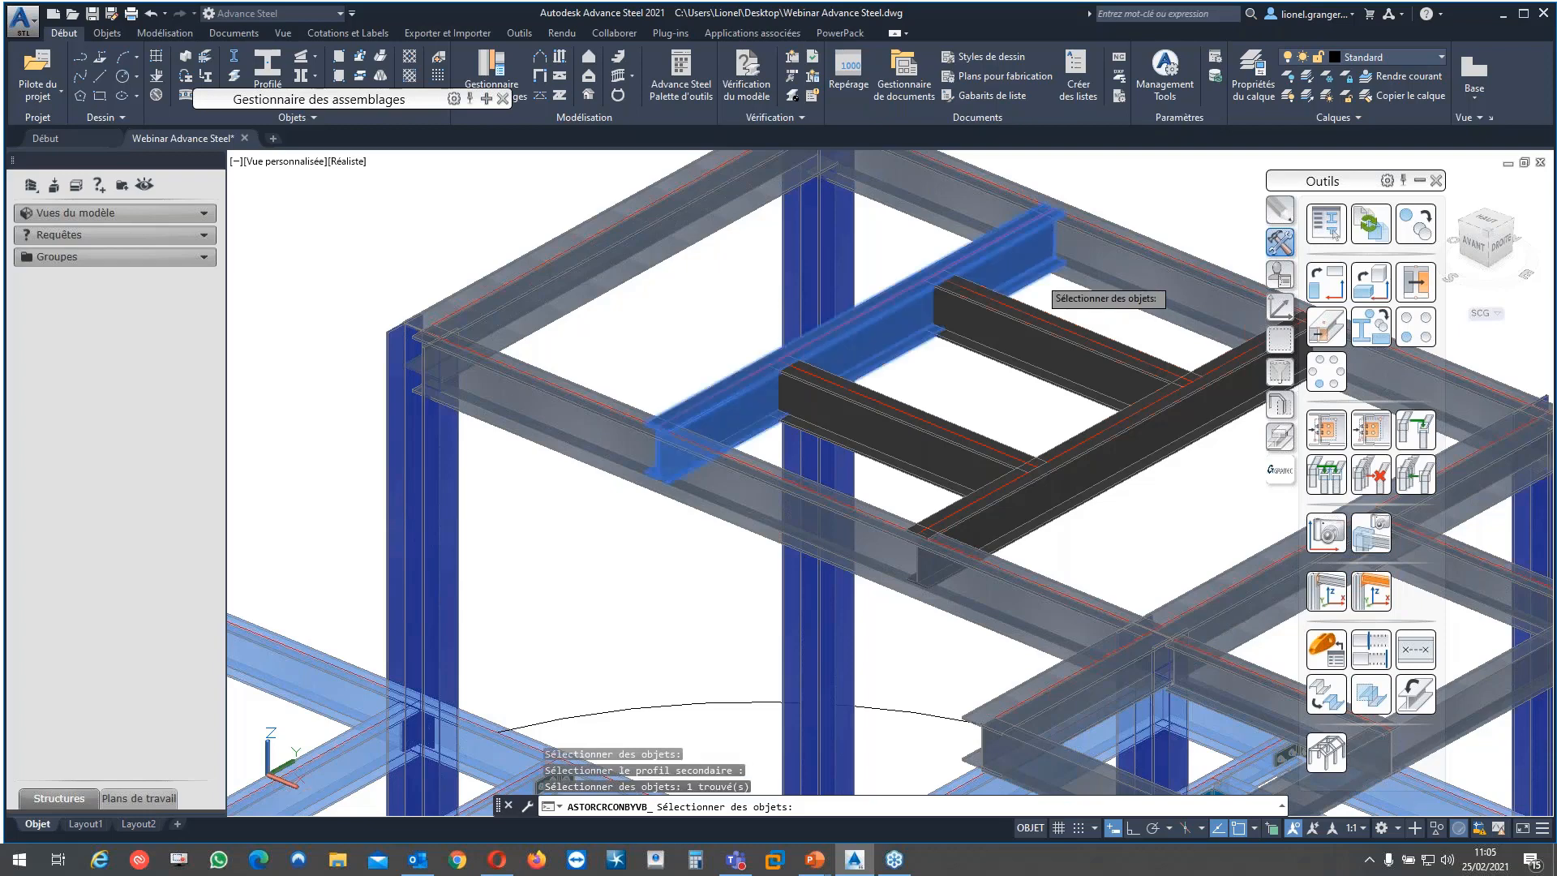
{"action": "key", "text": "Return"}
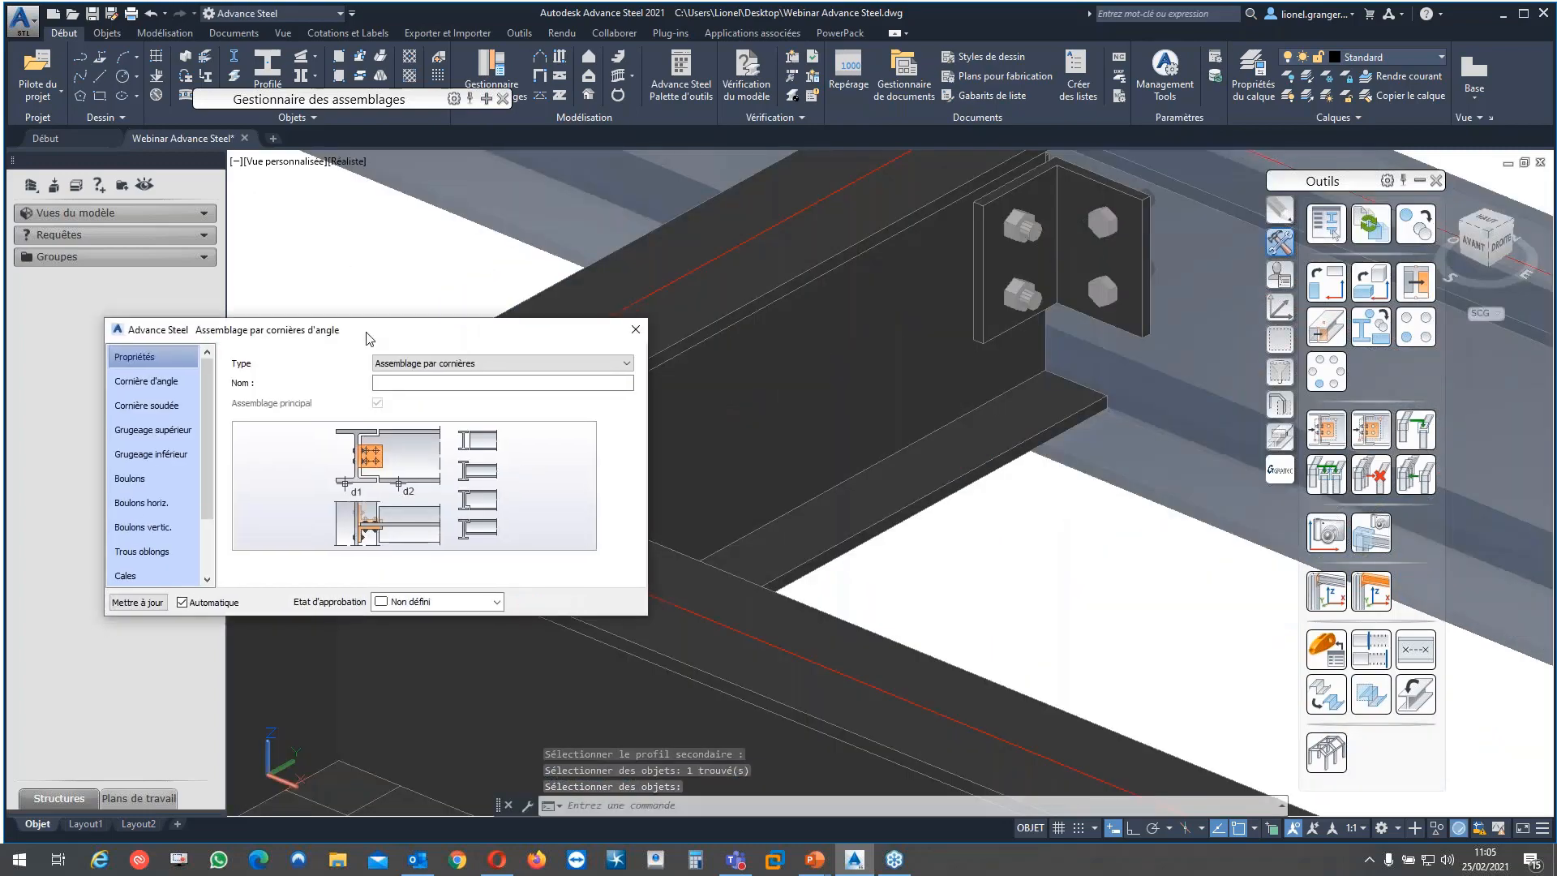
Set the angle cleat profile of the joint to L60X6
{"action": "left_click_drag", "start_coordinate": [349, 338], "coordinate": [538, 285]}
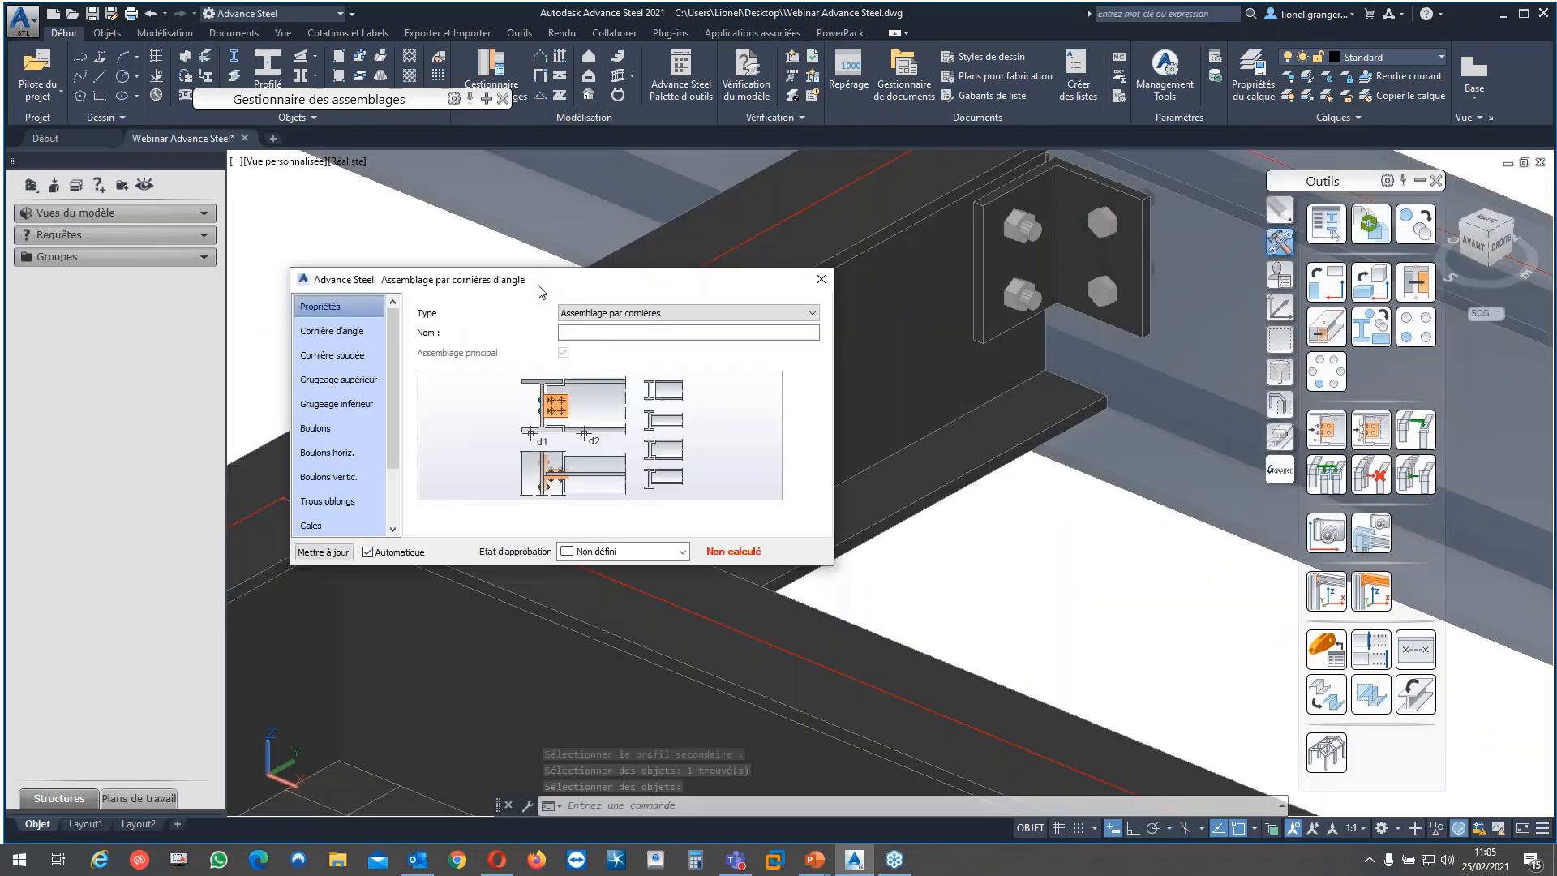
{"action": "left_click", "coordinate": [359, 337]}
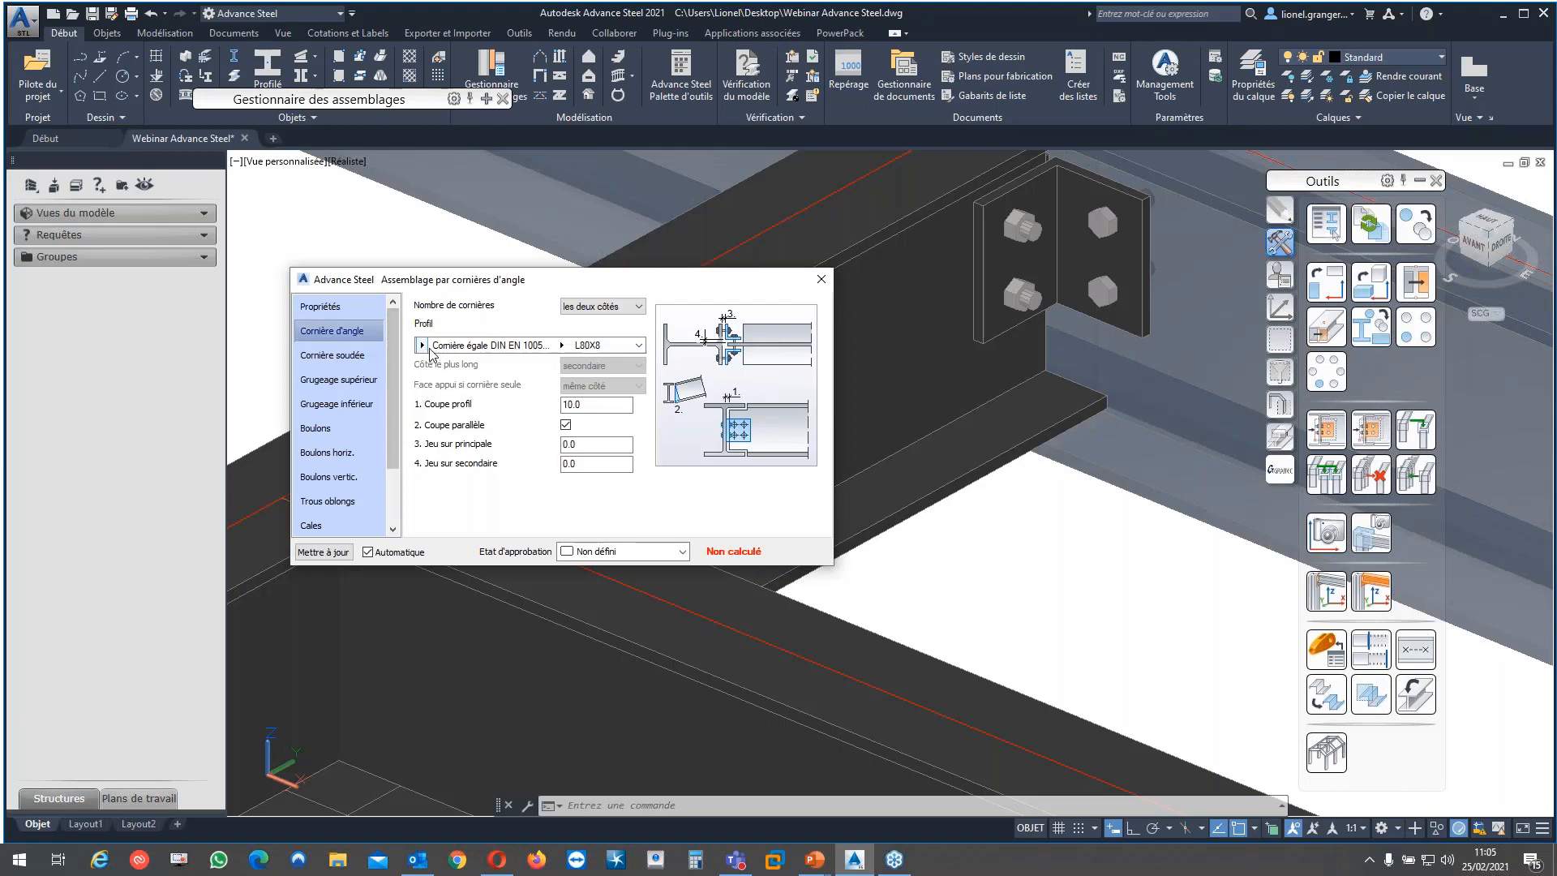
{"action": "left_click", "coordinate": [486, 344]}
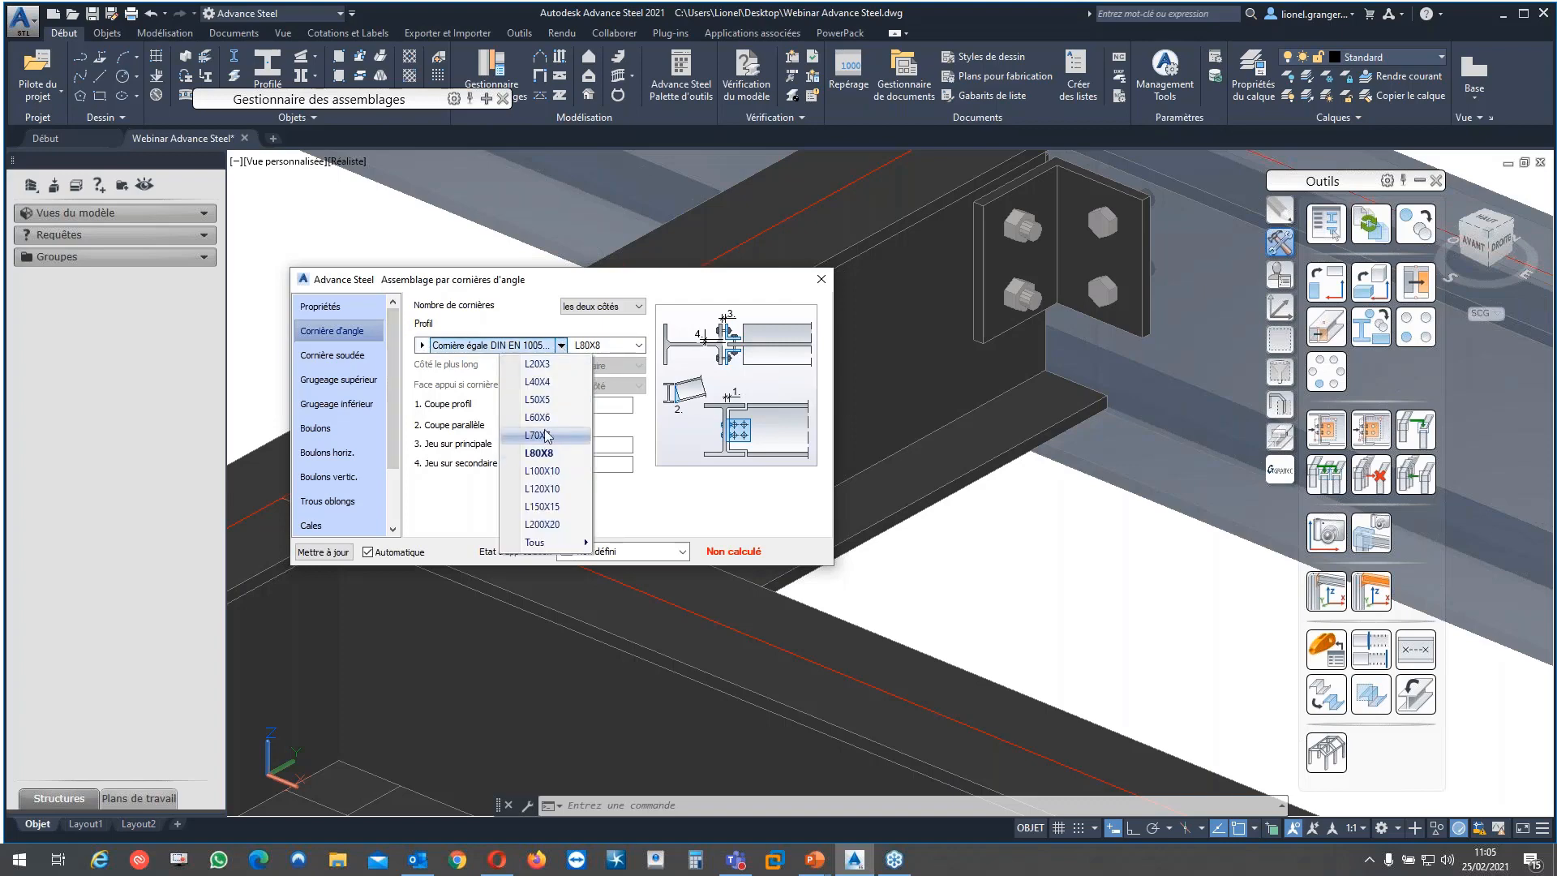
{"action": "left_click", "coordinate": [537, 417]}
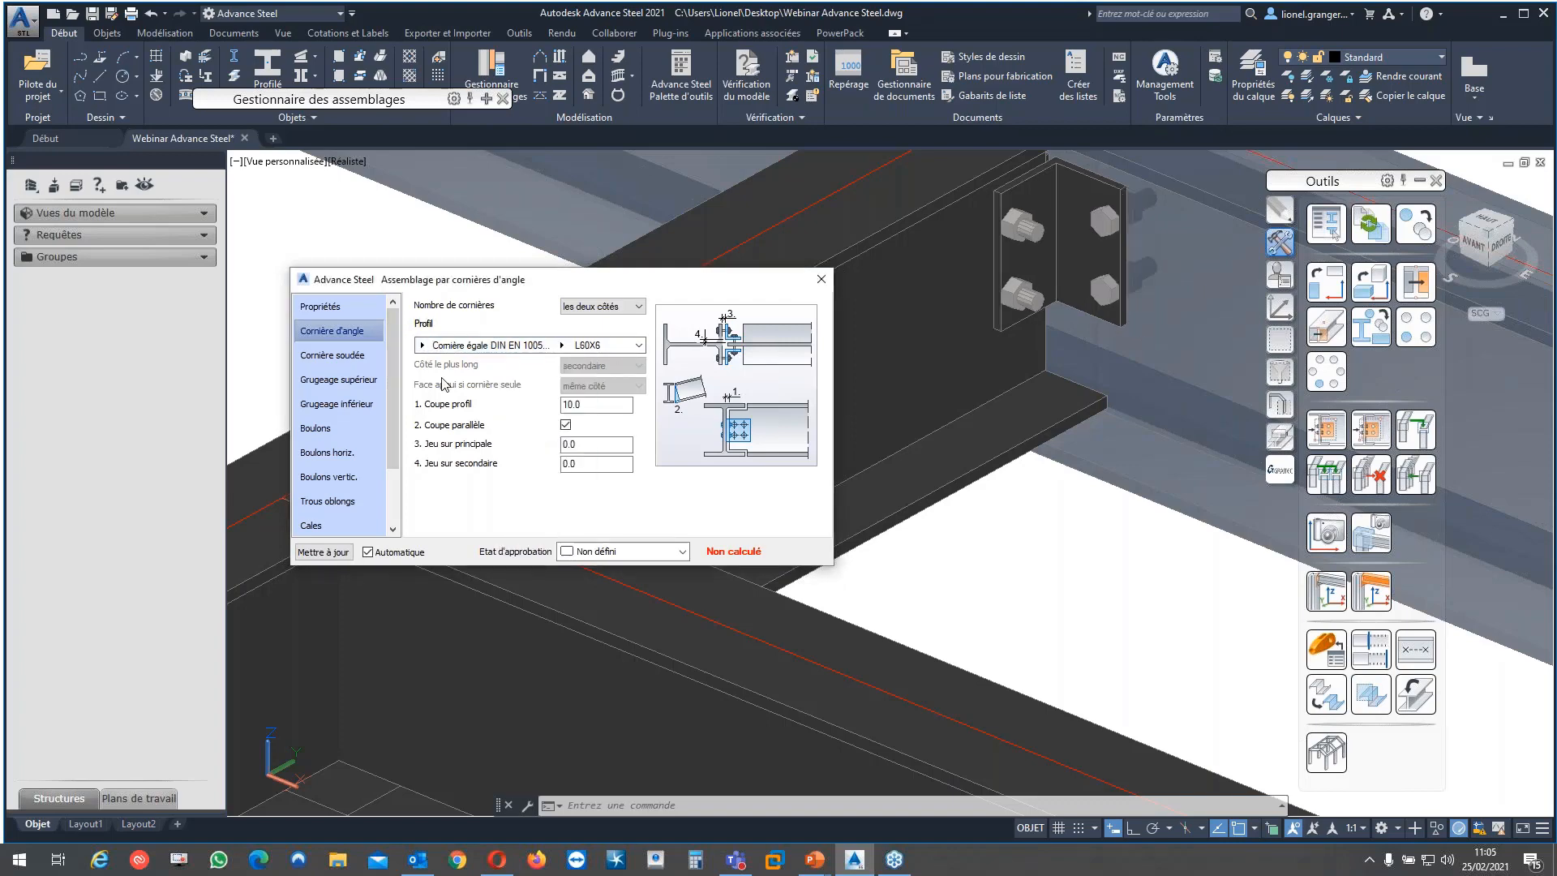
Set the horizontal bolt gauge (Trusquinage) to 35 on both the main and the secondary side of the joint
{"action": "left_click", "coordinate": [340, 461]}
{"action": "double_click", "coordinate": [587, 348]}
{"action": "type", "text": "35"}
{"action": "key", "text": "Return"}
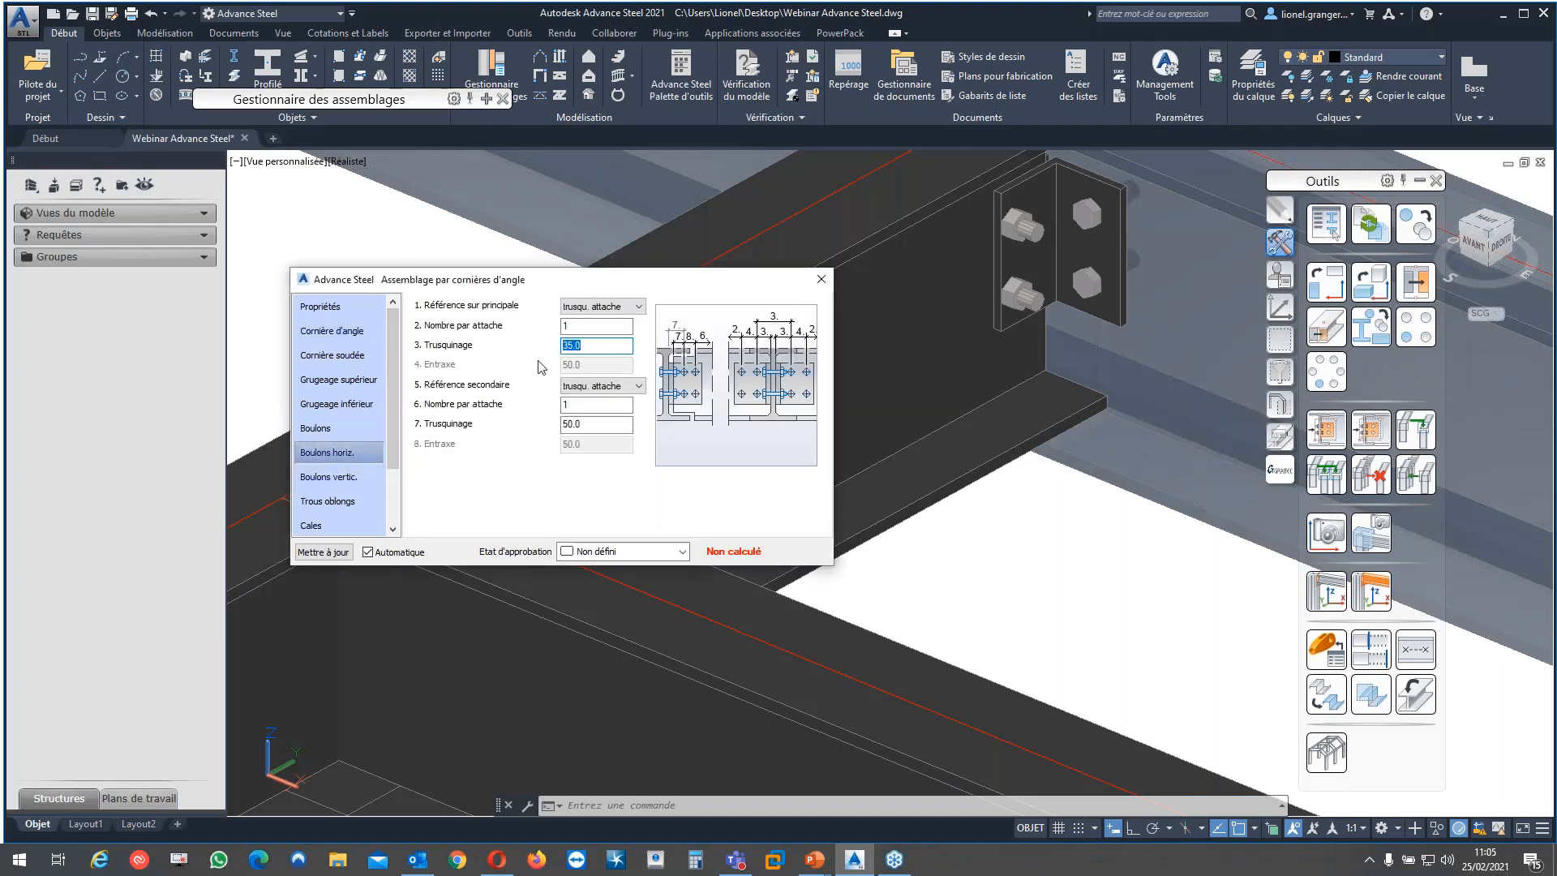
{"action": "double_click", "coordinate": [603, 425]}
{"action": "type", "text": "35"}
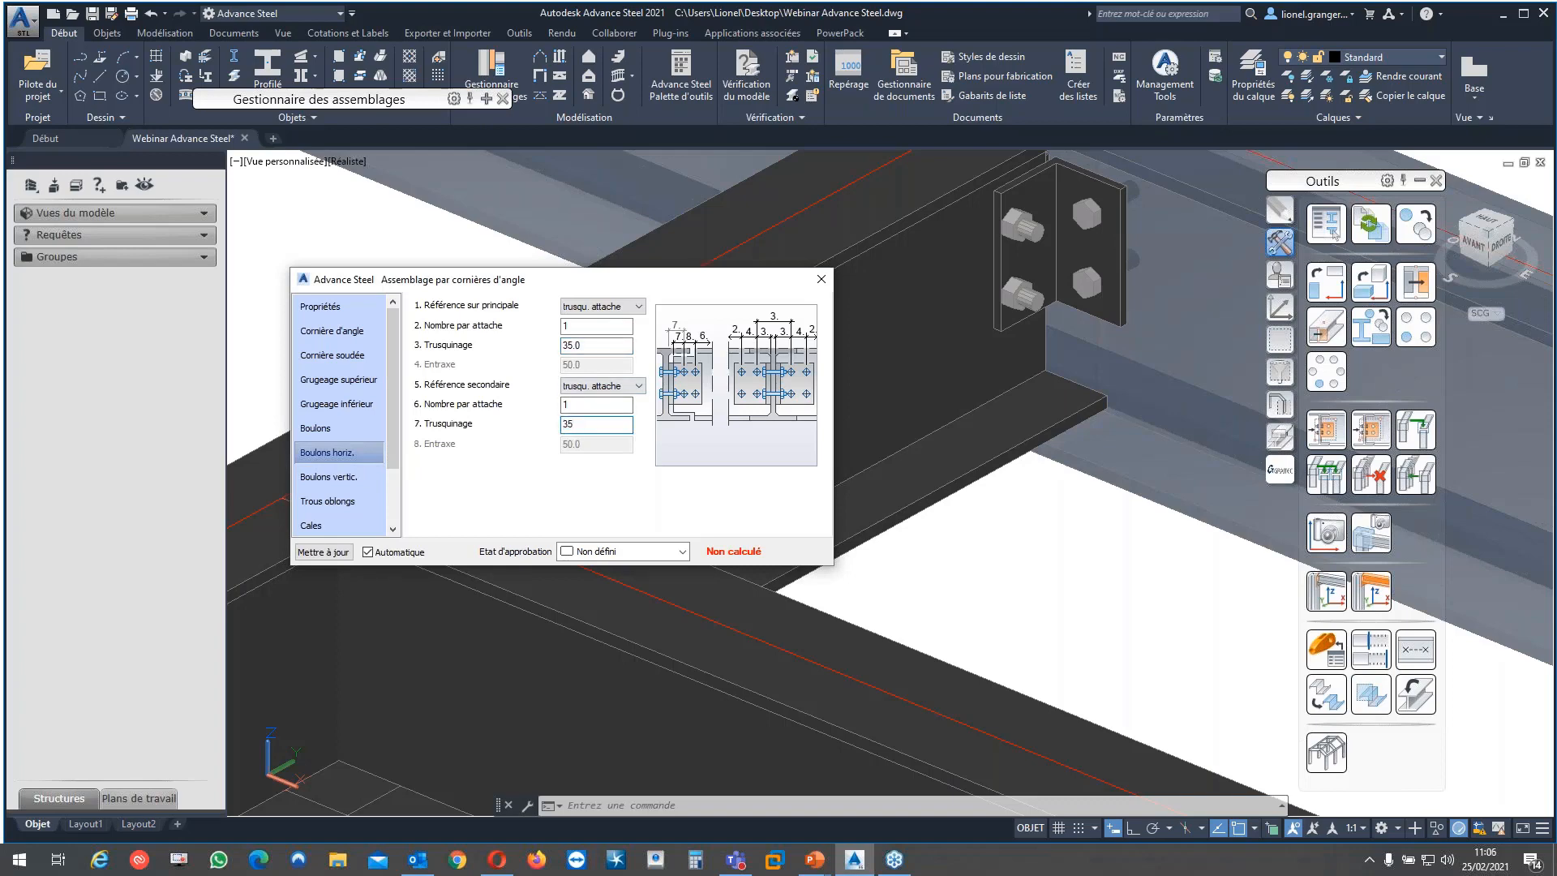
{"action": "key", "text": "Return"}
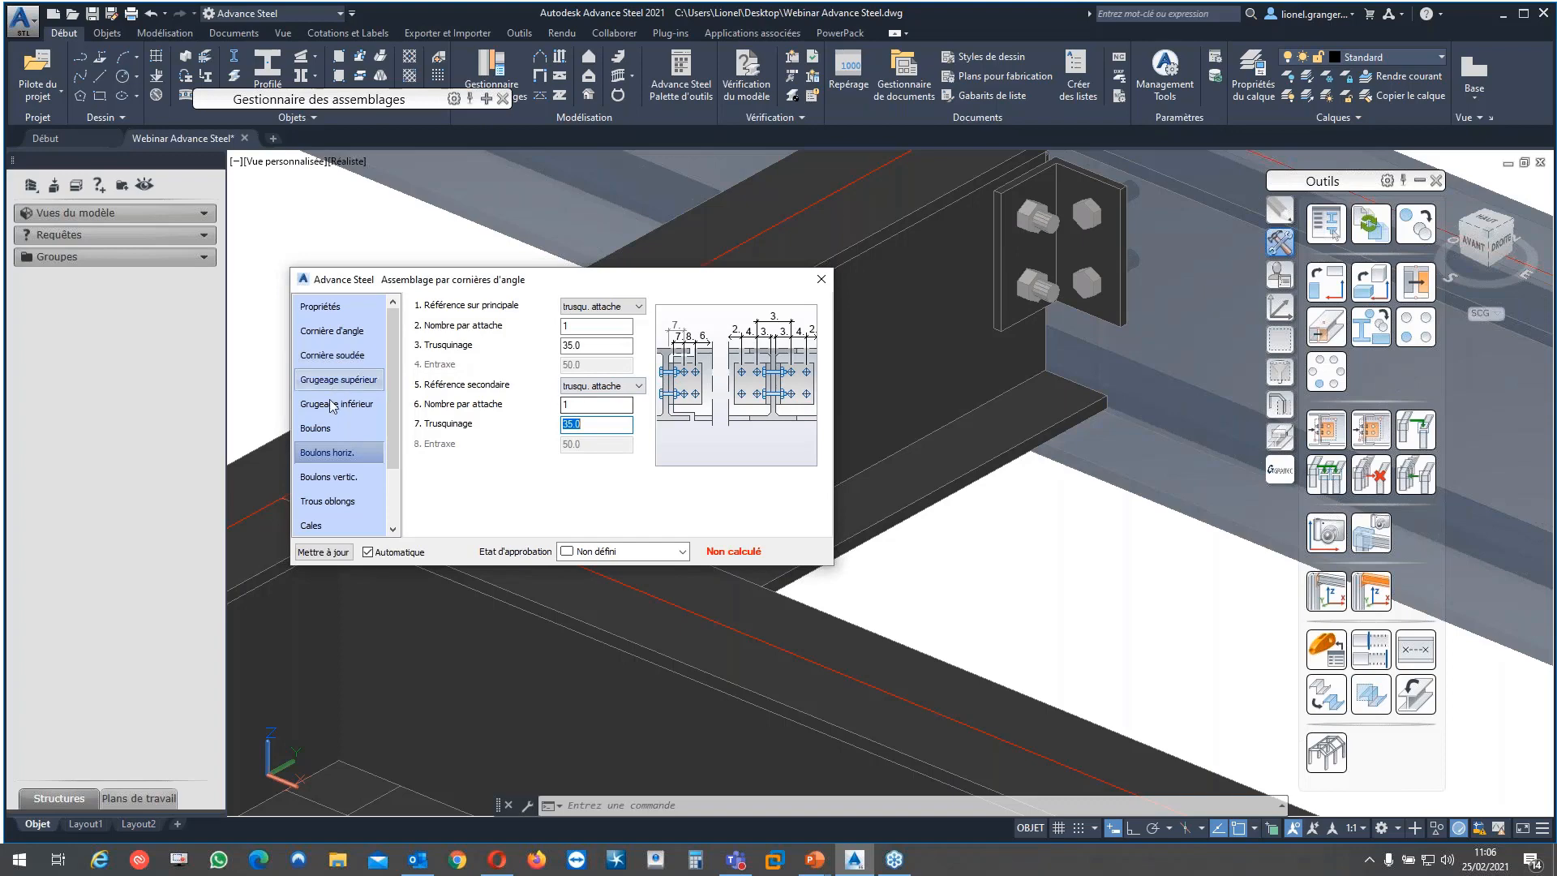
Set the cleat welds (Soudures) of the angle cleat joint to "secondaire" and close its properties
{"action": "left_click", "coordinate": [345, 356]}
{"action": "left_click", "coordinate": [604, 306]}
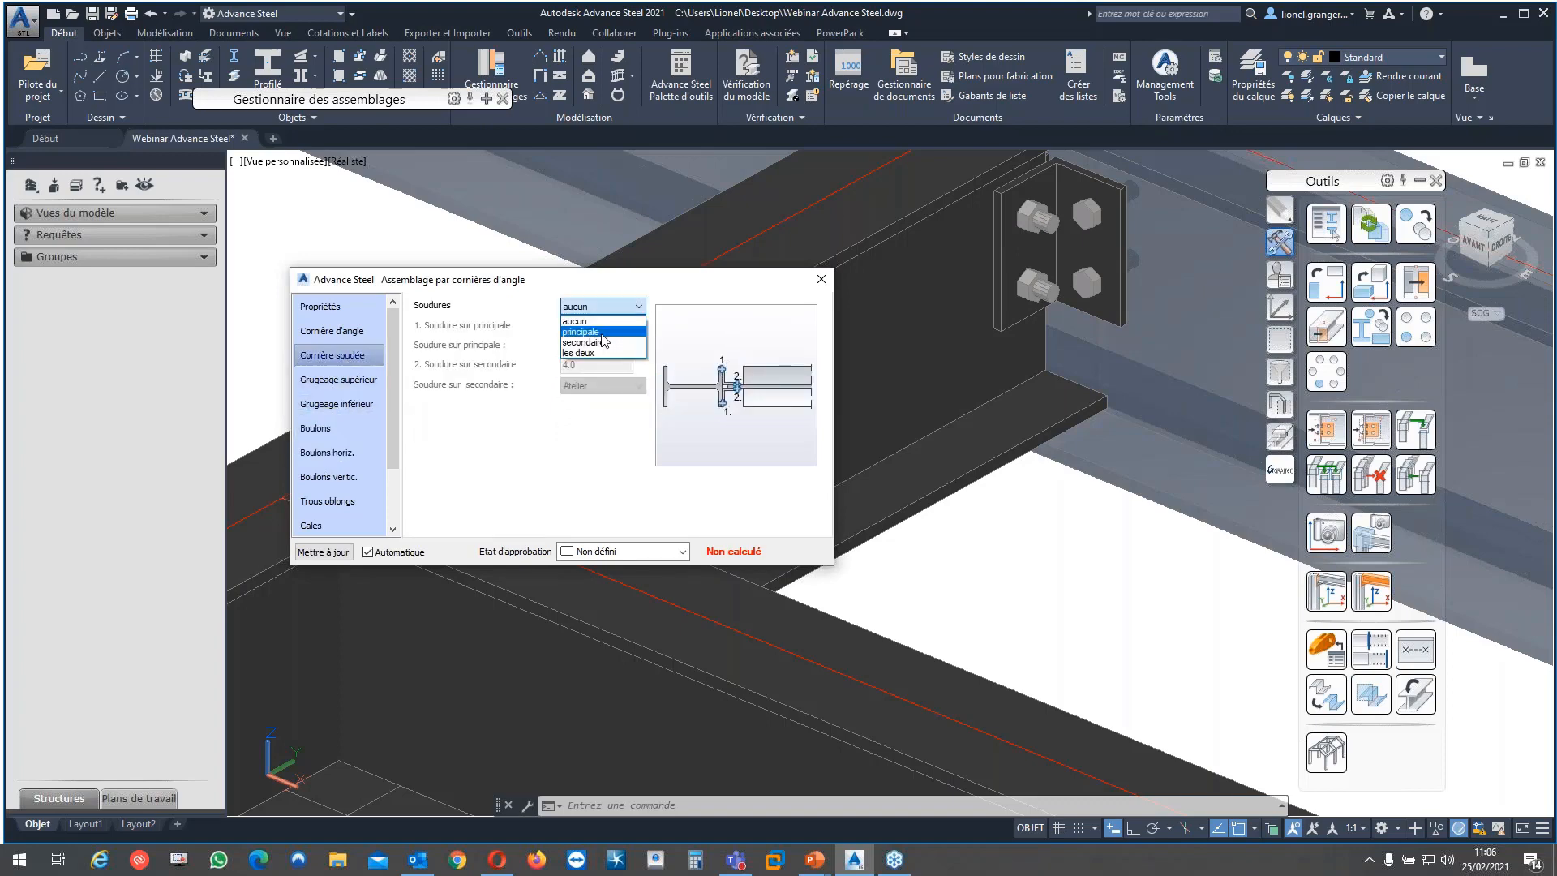
{"action": "left_click", "coordinate": [600, 342]}
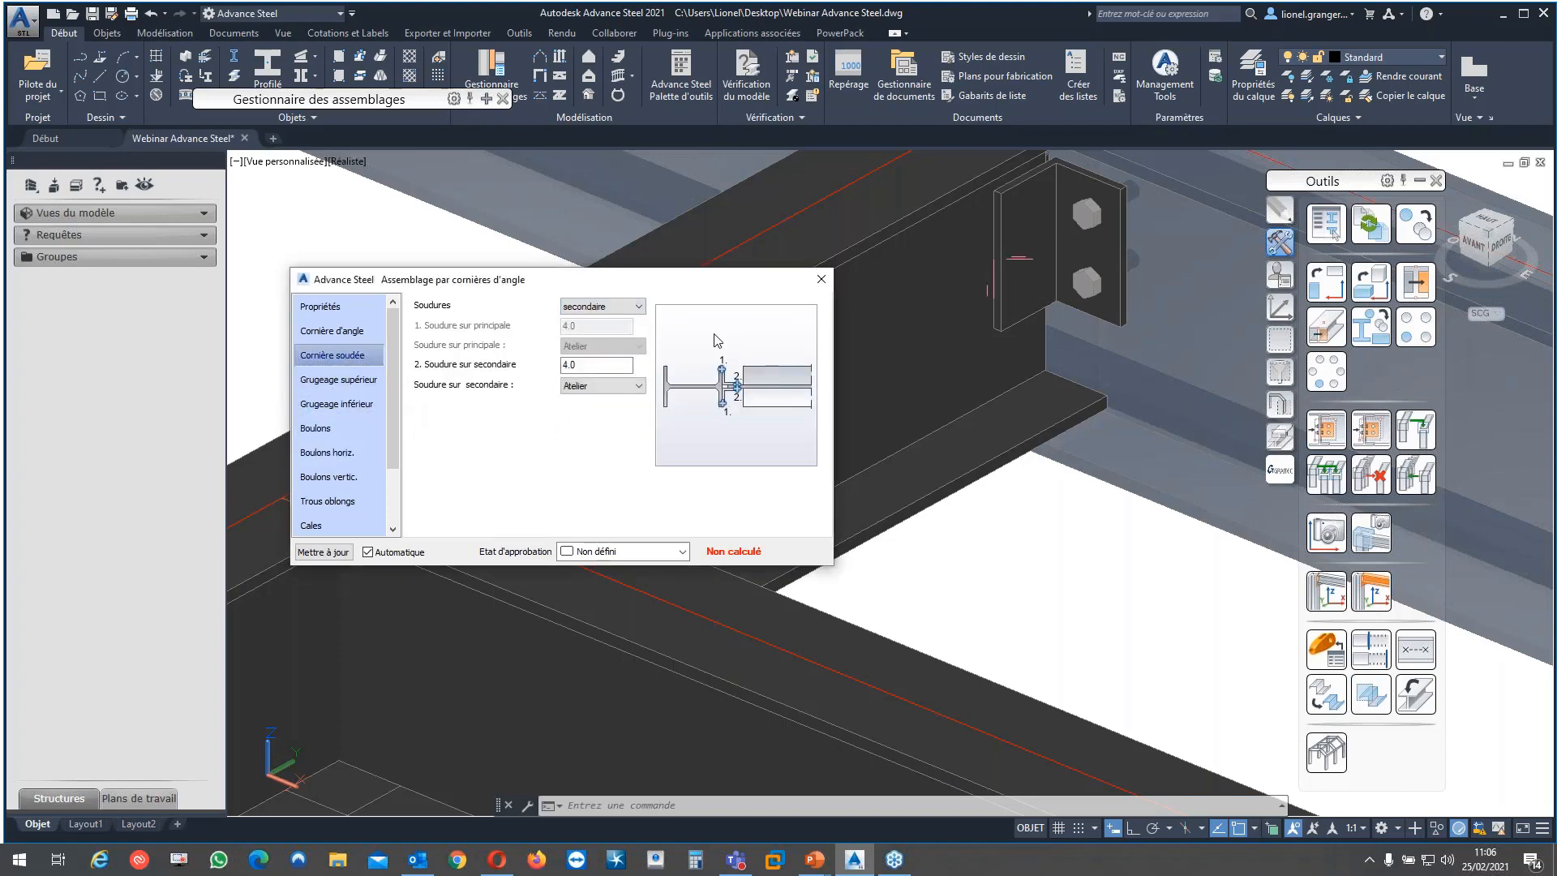
{"action": "left_click", "coordinate": [822, 279]}
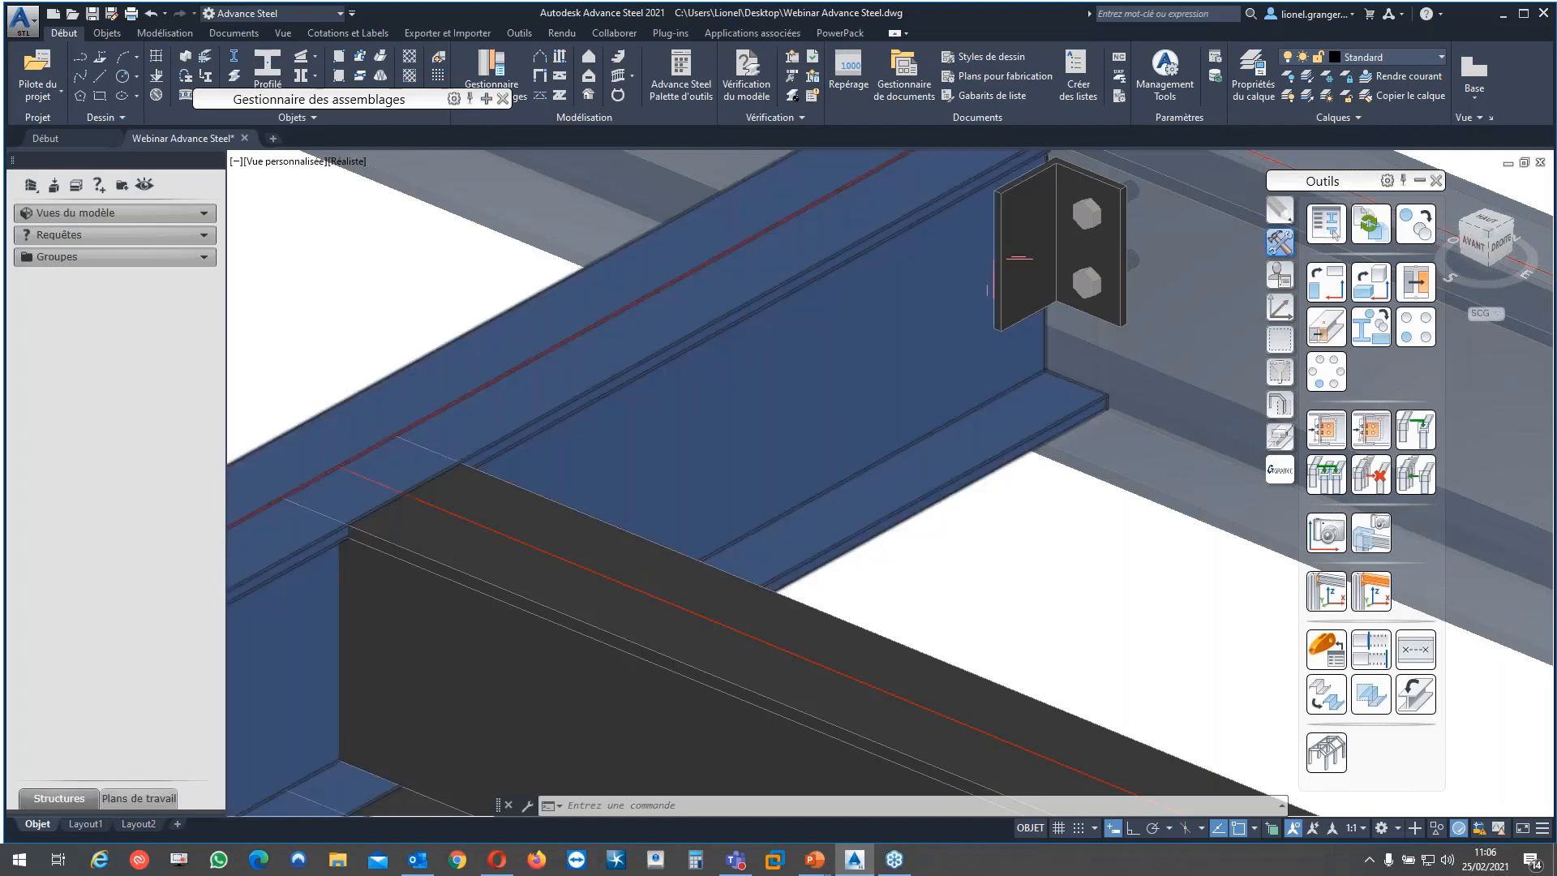
Start a multiple slave copy of the cleat joint and pick two perimeter beams and the two long IPE220 beams as its main beams
{"action": "scroll", "coordinate": [821, 343], "scroll_direction": "down", "scroll_amount": 4}
{"action": "scroll", "coordinate": [890, 298], "scroll_direction": "up", "scroll_amount": 5}
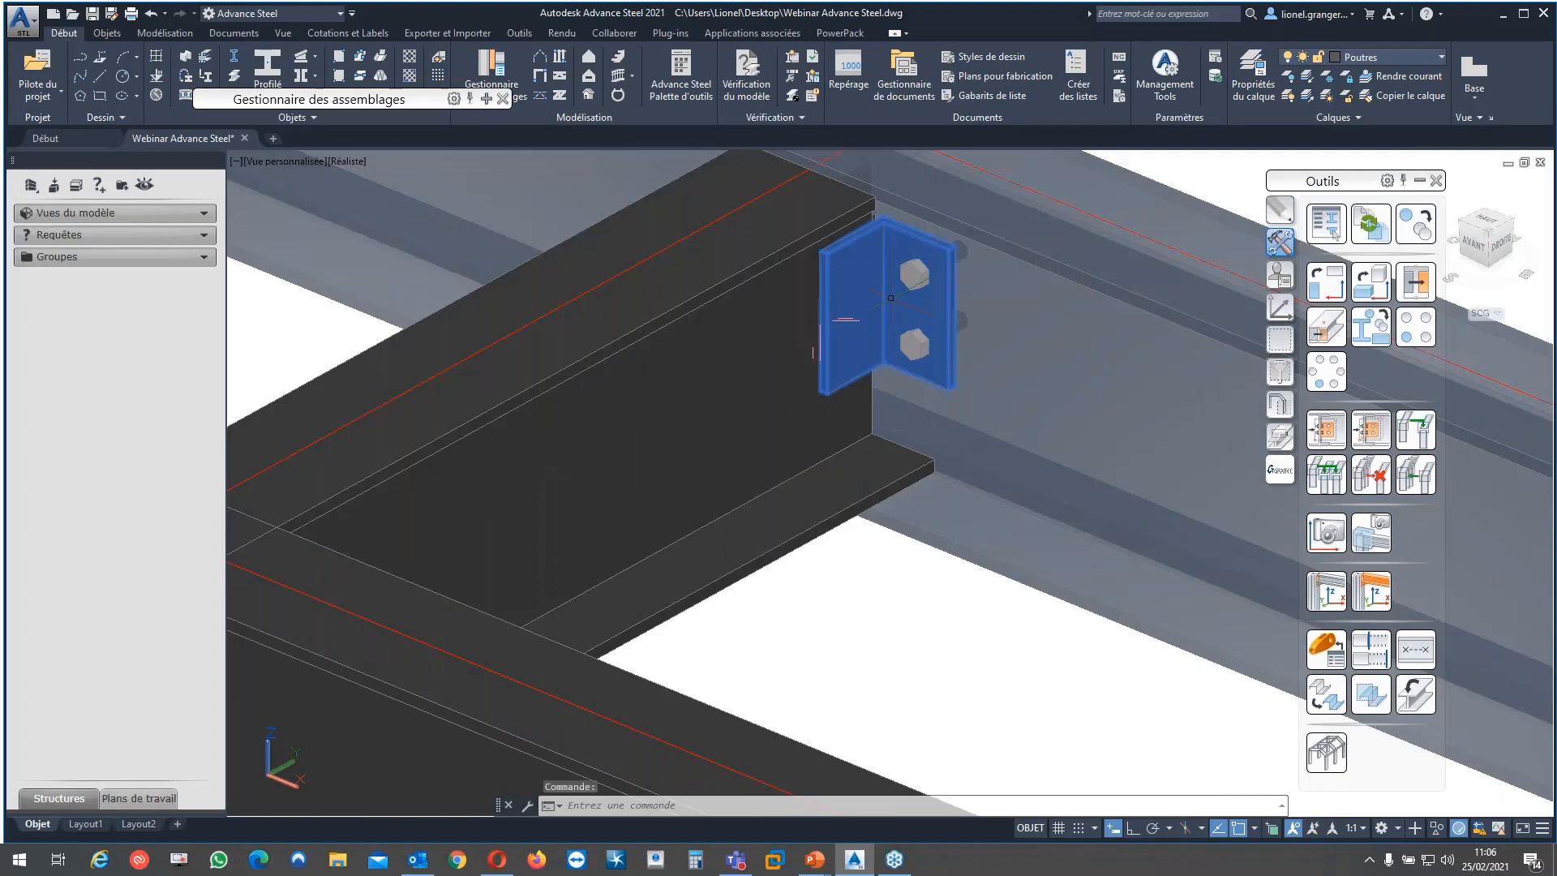
{"action": "left_click", "coordinate": [1163, 252]}
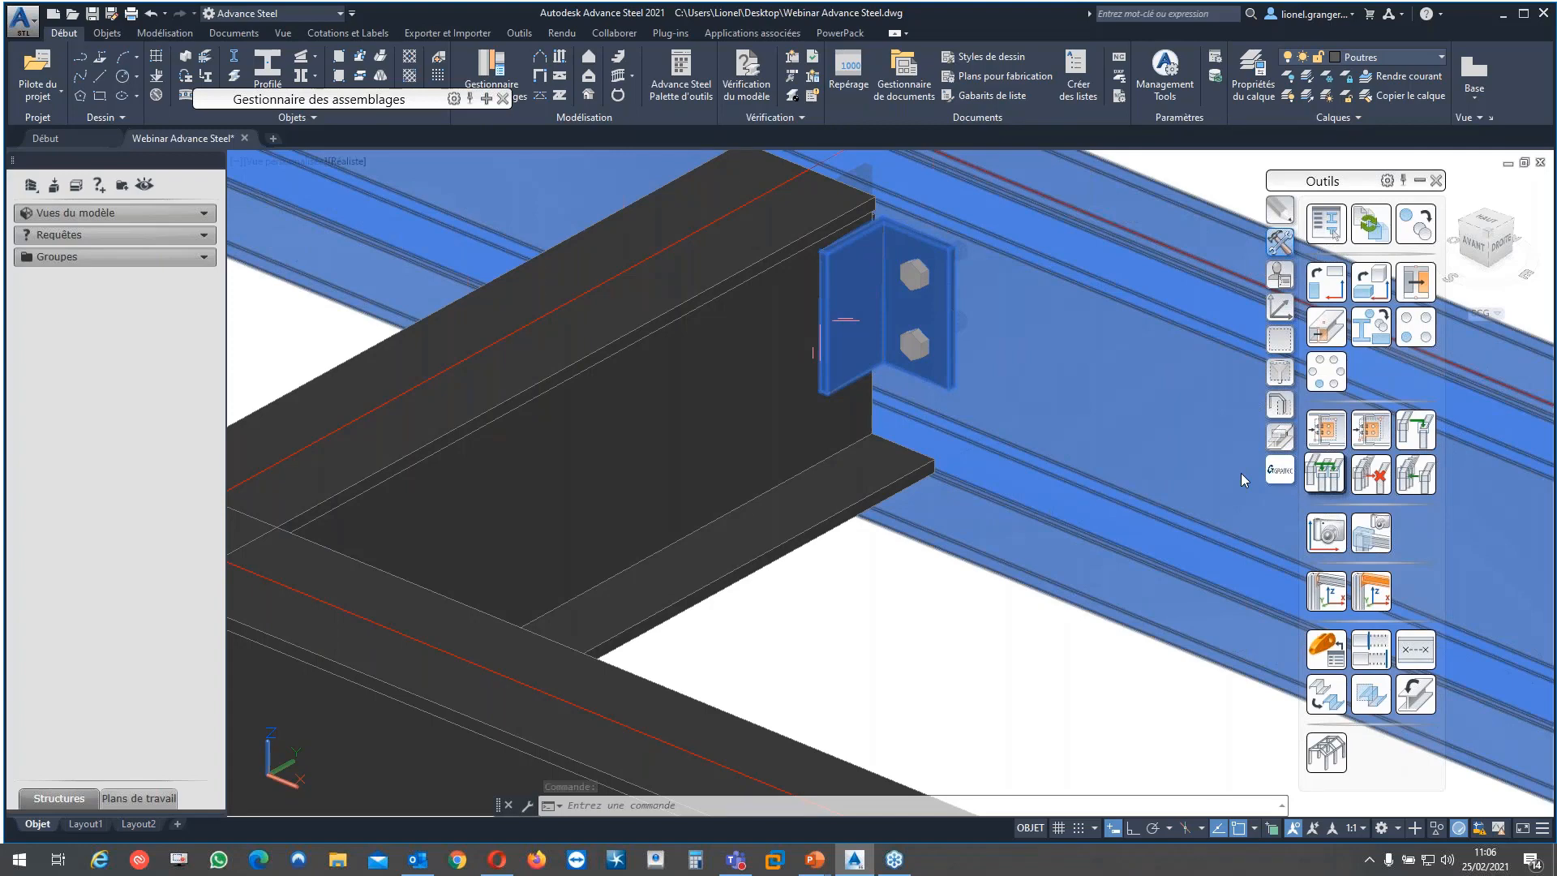
{"action": "scroll", "coordinate": [973, 409], "scroll_direction": "down", "scroll_amount": 5}
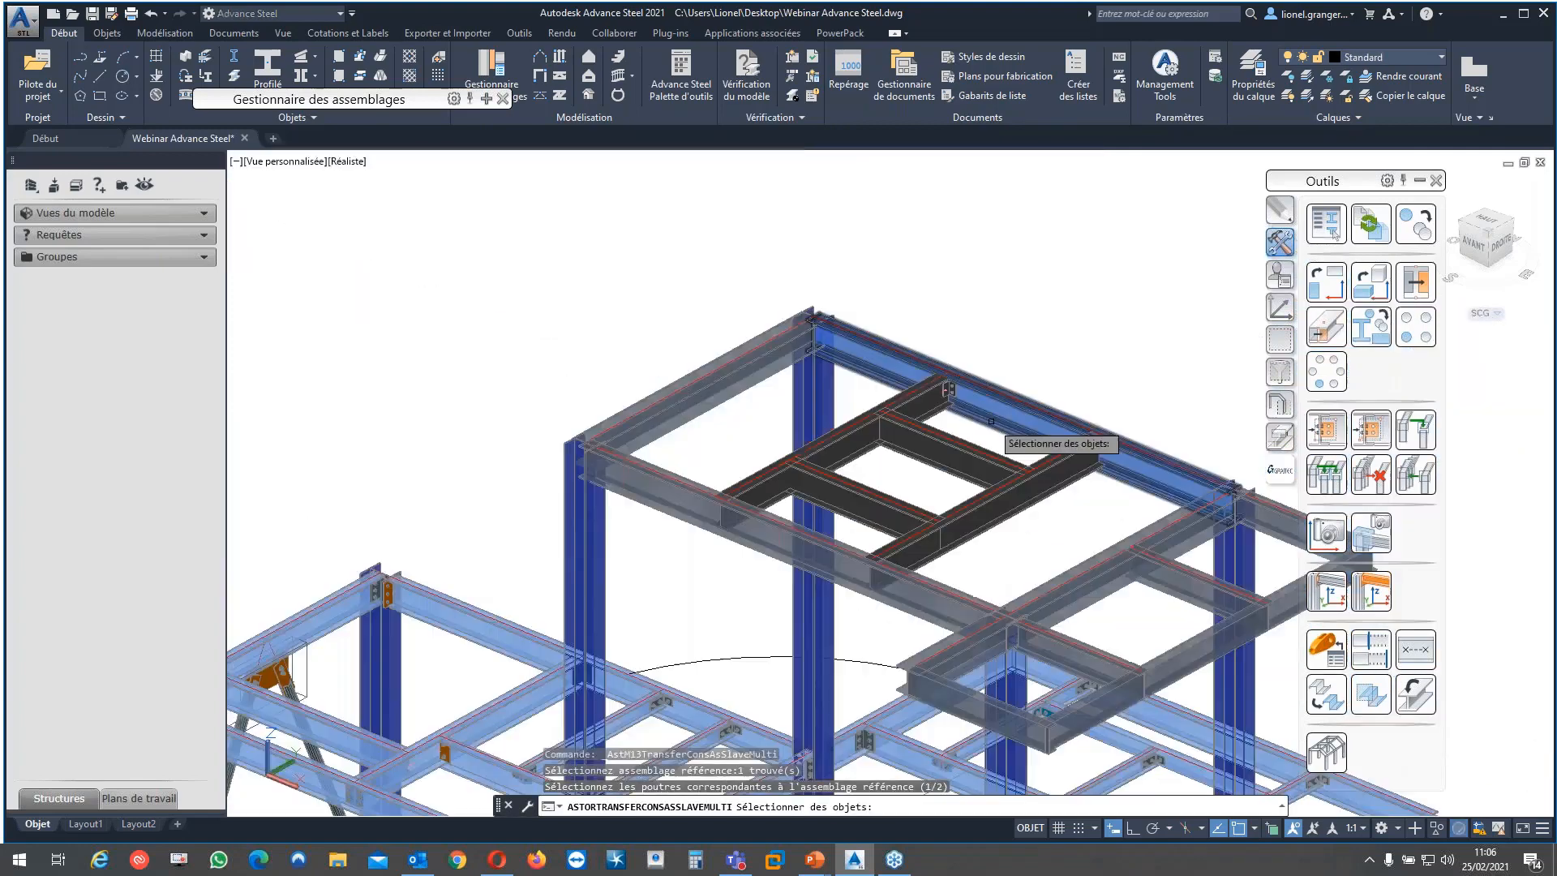
{"action": "left_click", "coordinate": [991, 421]}
{"action": "left_click", "coordinate": [813, 545]}
{"action": "left_click", "coordinate": [845, 442]}
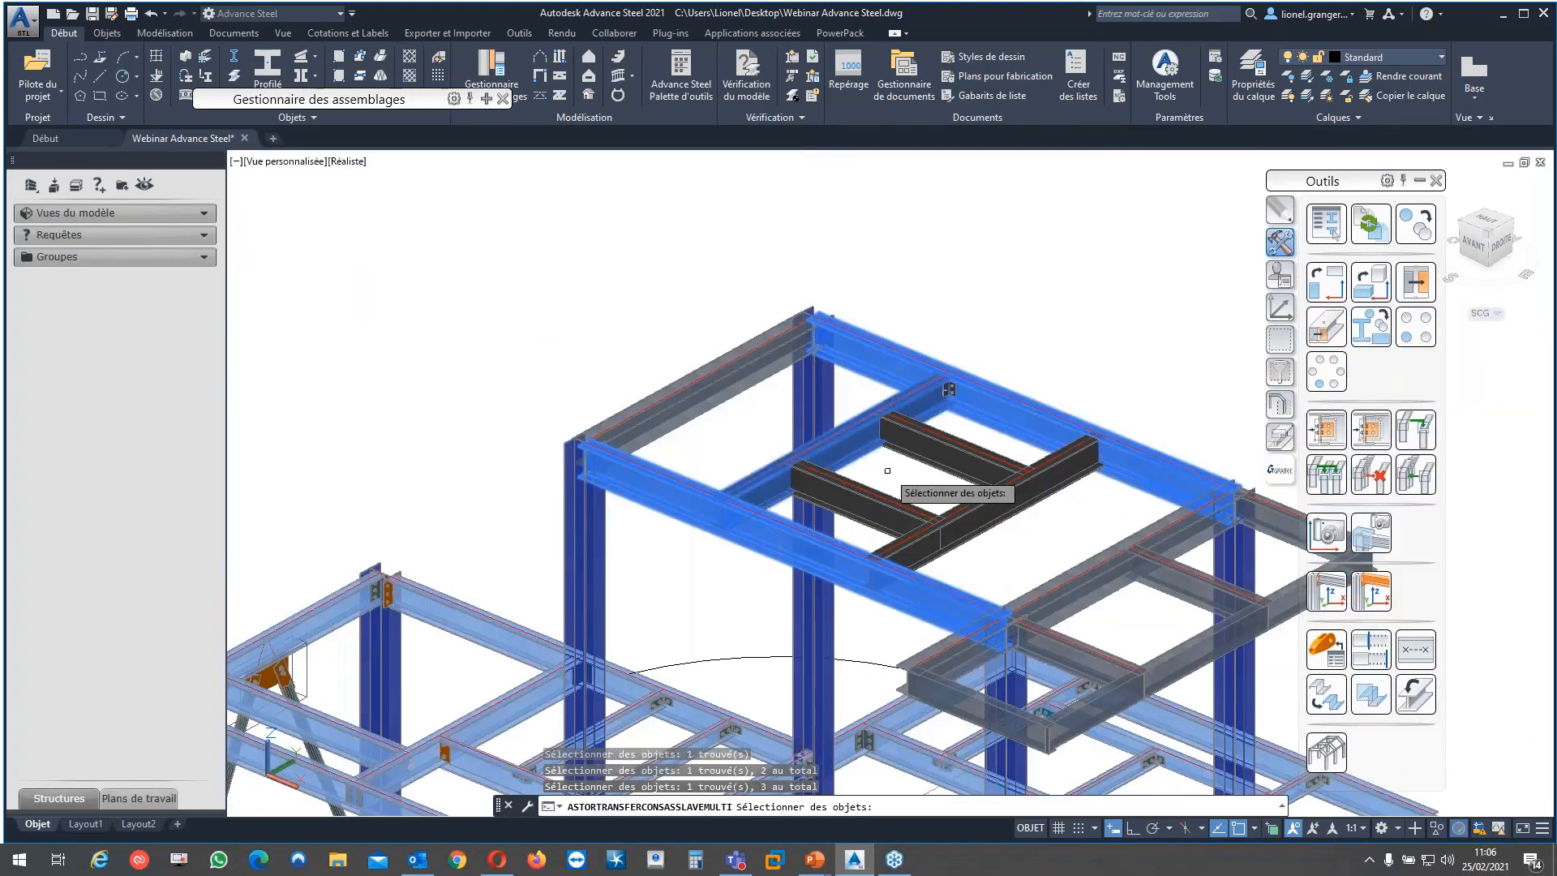
{"action": "left_click", "coordinate": [969, 519]}
{"action": "key", "text": "Return"}
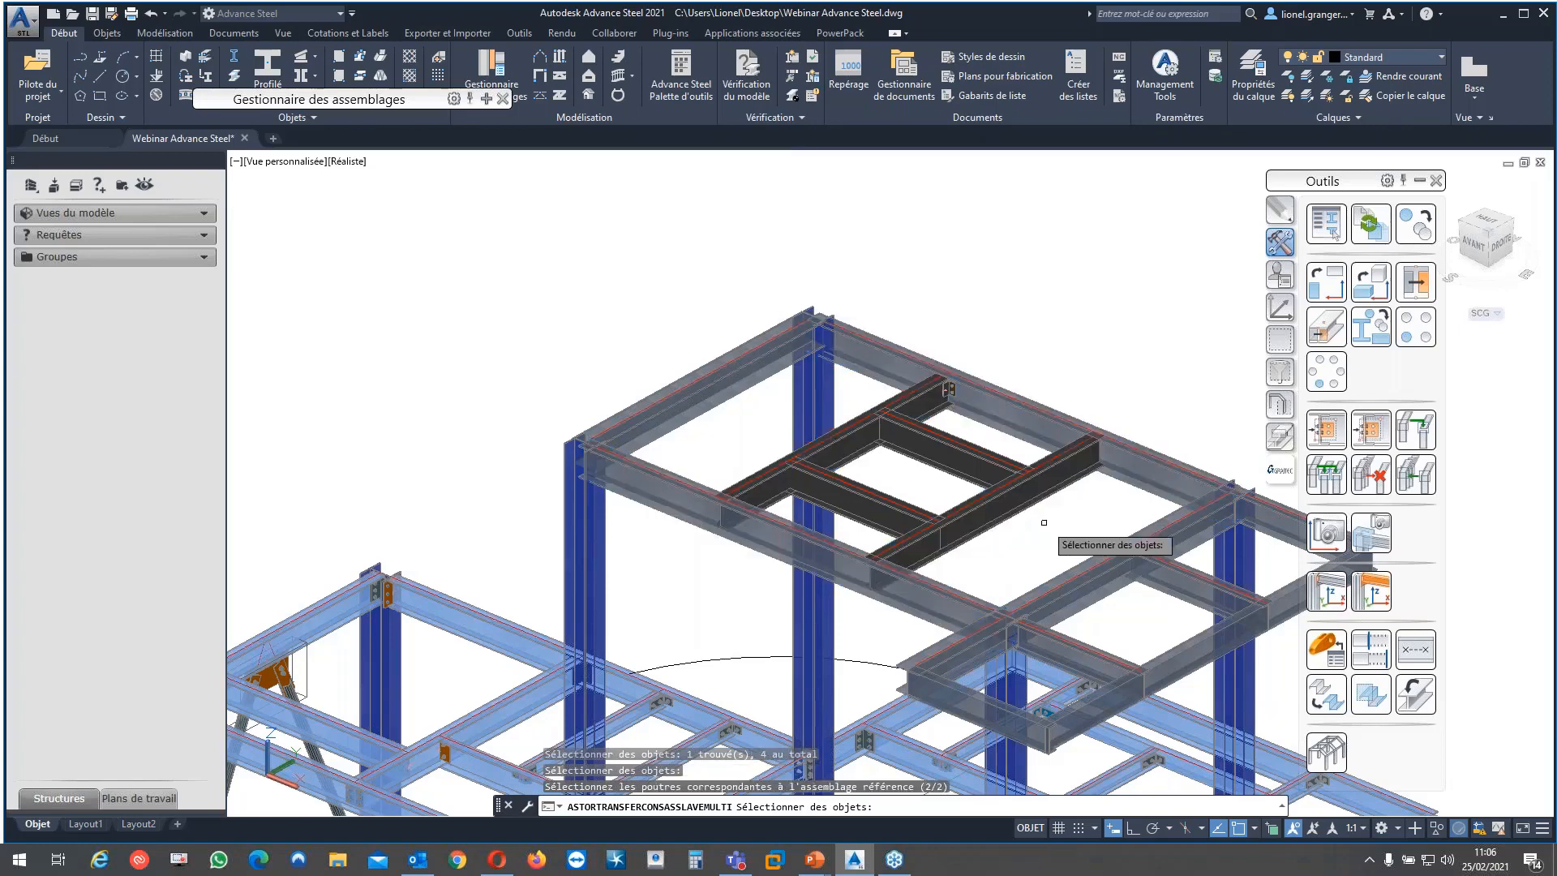
Pick all four IPE220 beams as the attached beams to create the slave cleat joints
{"action": "left_click", "coordinate": [989, 478]}
{"action": "left_click", "coordinate": [984, 459]}
{"action": "left_click", "coordinate": [902, 509]}
{"action": "left_click", "coordinate": [863, 438]}
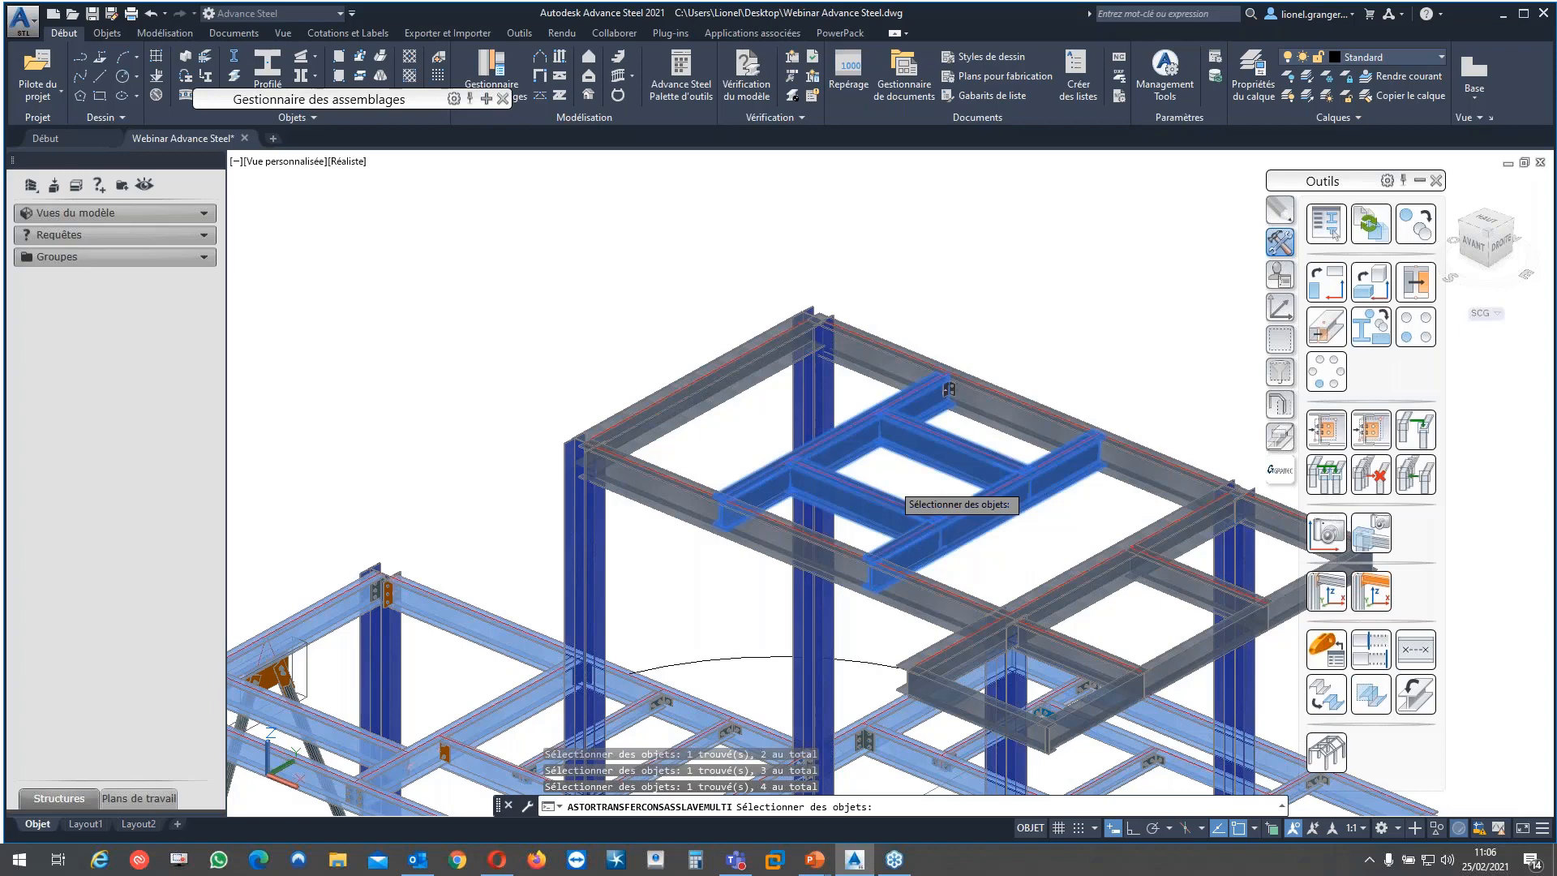
{"action": "key", "text": "Return"}
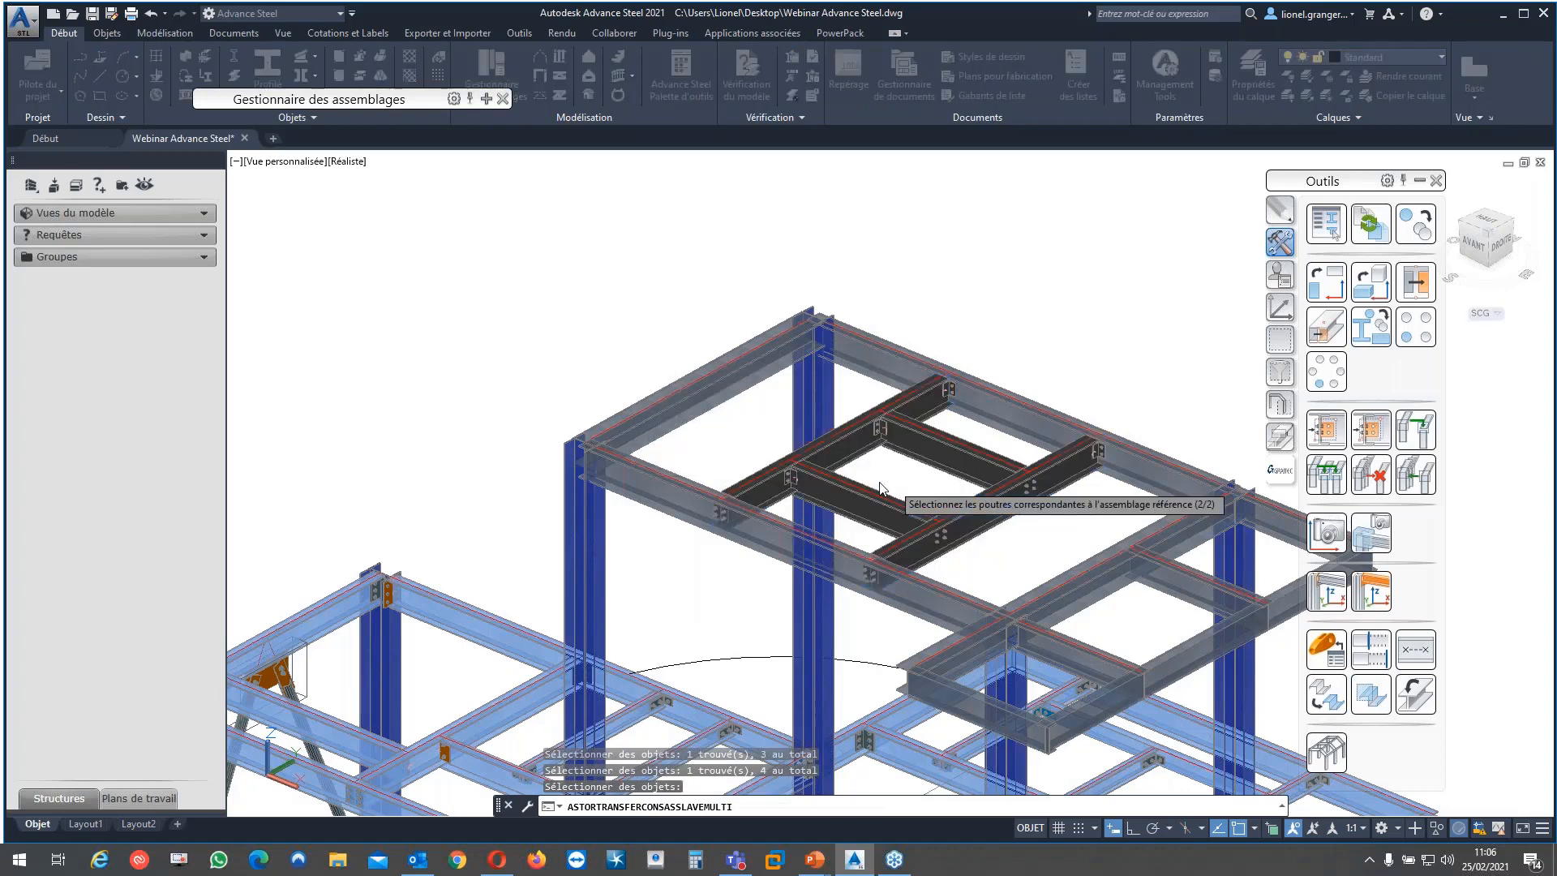
{"action": "key", "text": "Return"}
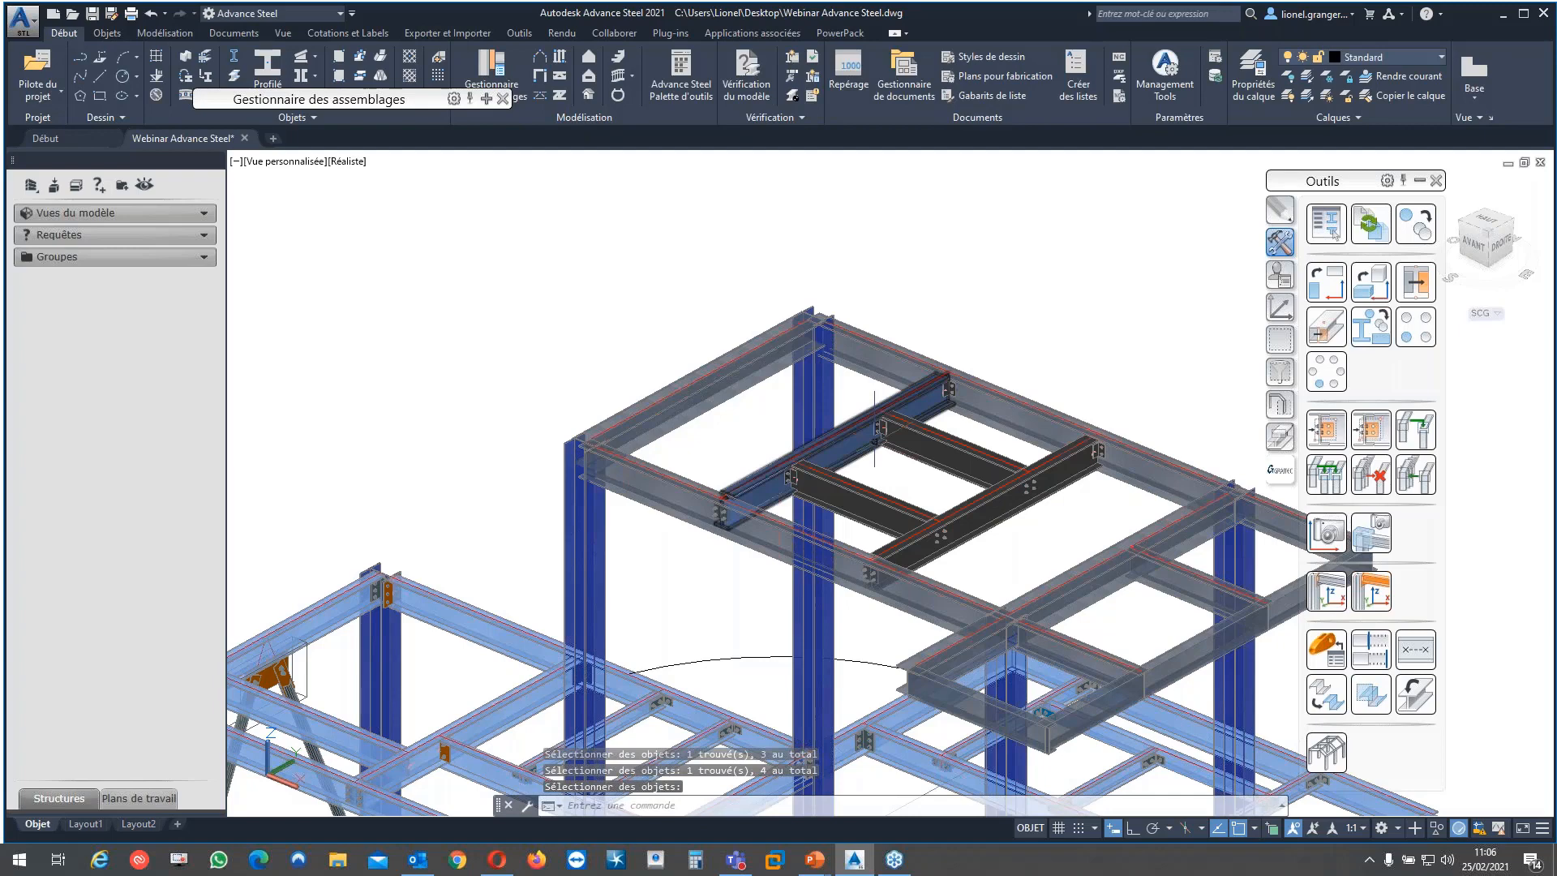
Open the properties of the cleat joint at the long IPE220 beam's rear end and switch to its main joint (Assemblage principal)
{"action": "scroll", "coordinate": [874, 441], "scroll_direction": "up", "scroll_amount": 5}
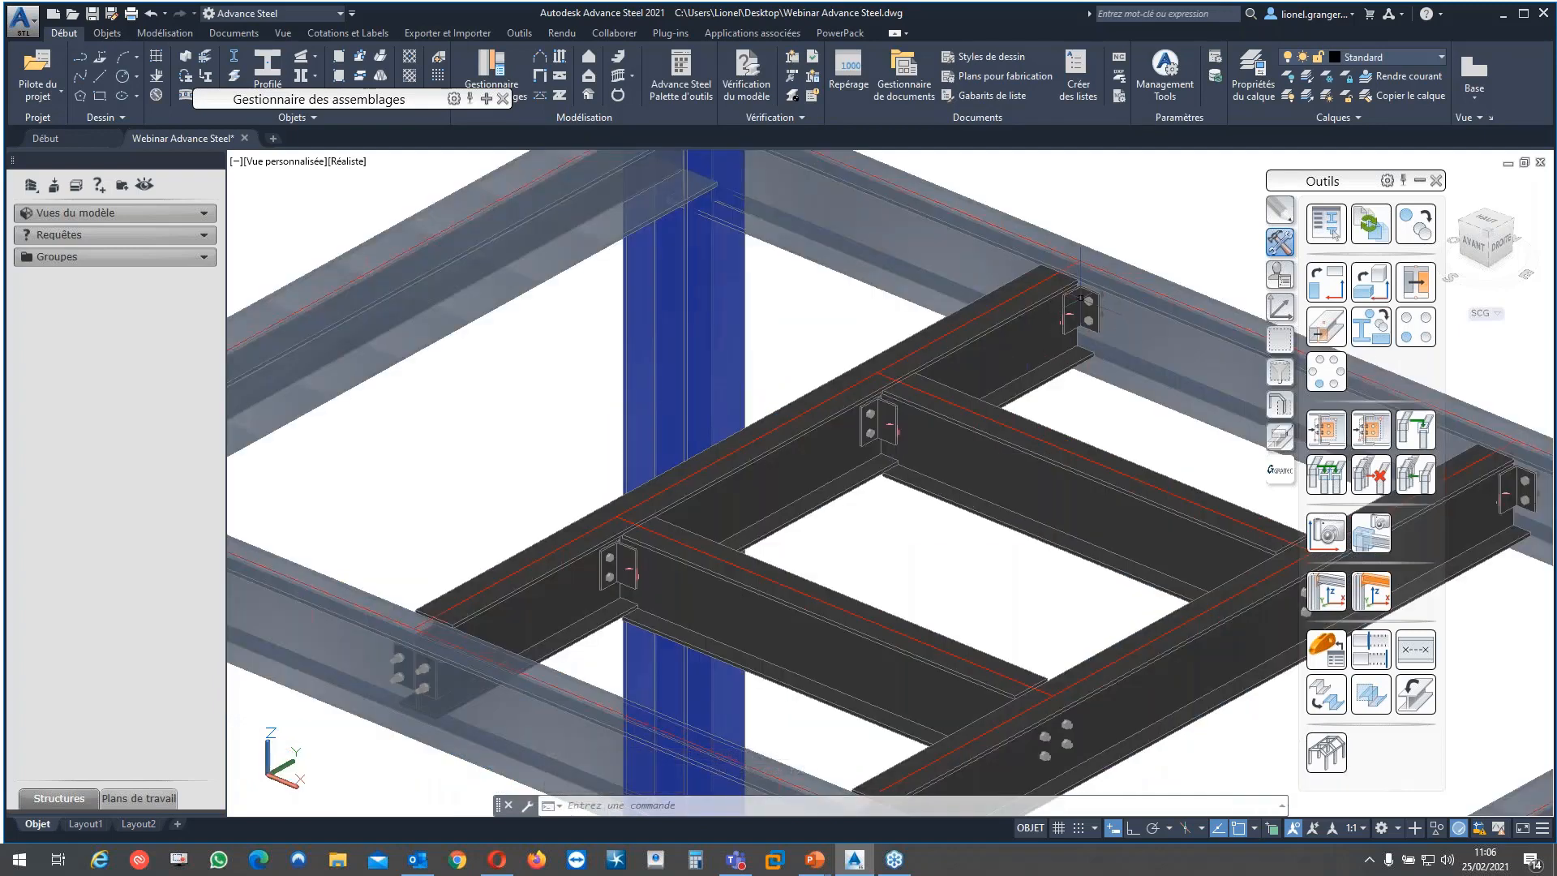
{"action": "left_click", "coordinate": [1080, 305]}
{"action": "right_click", "coordinate": [1080, 302]}
{"action": "left_click", "coordinate": [1126, 476]}
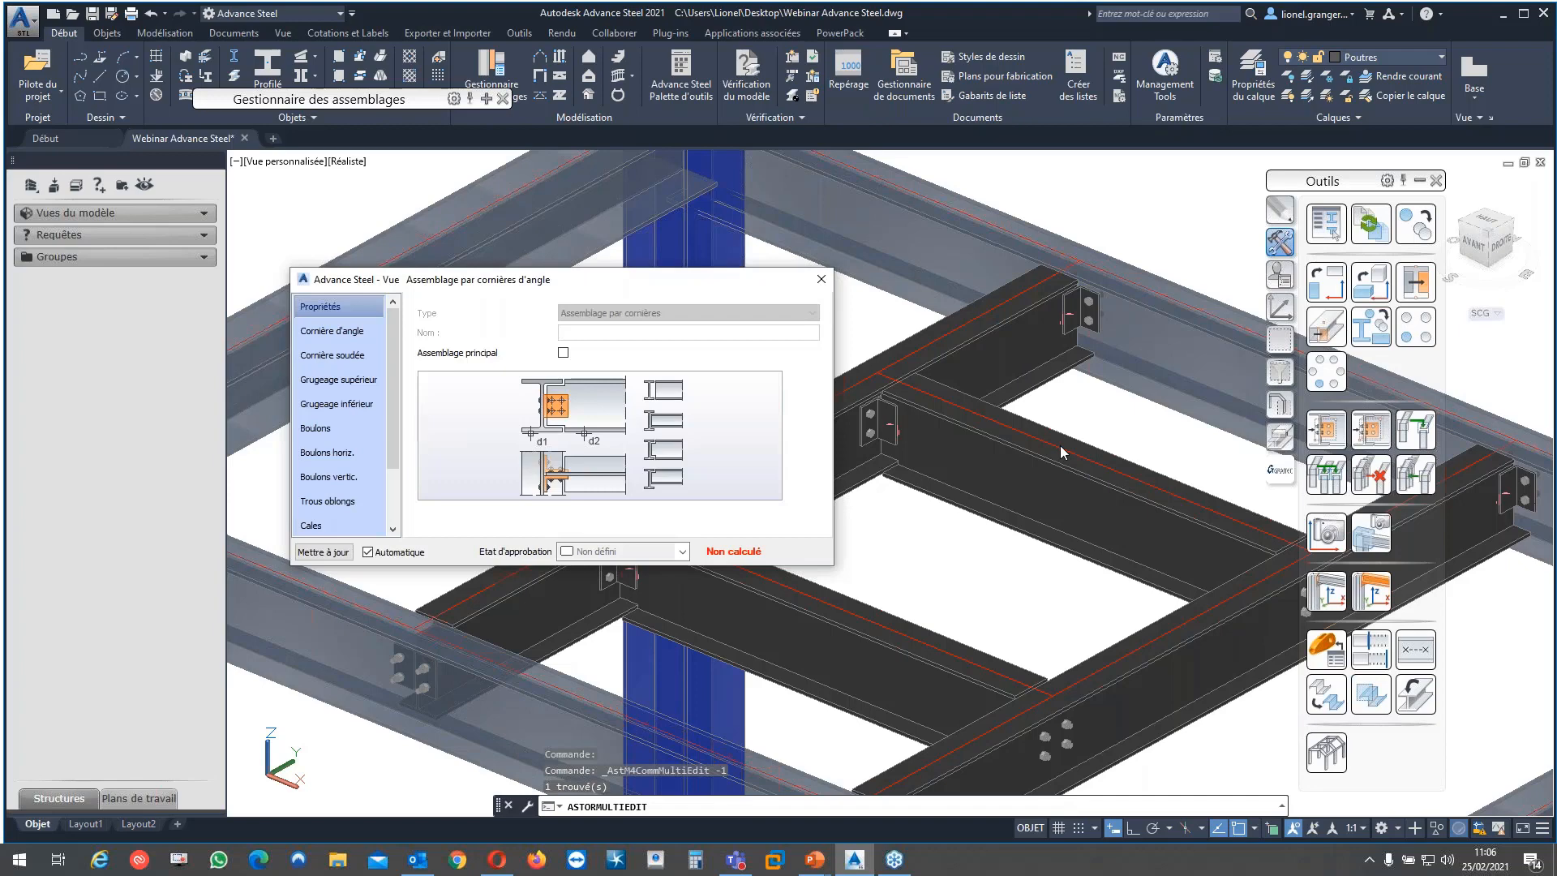
{"action": "left_click", "coordinate": [333, 355]}
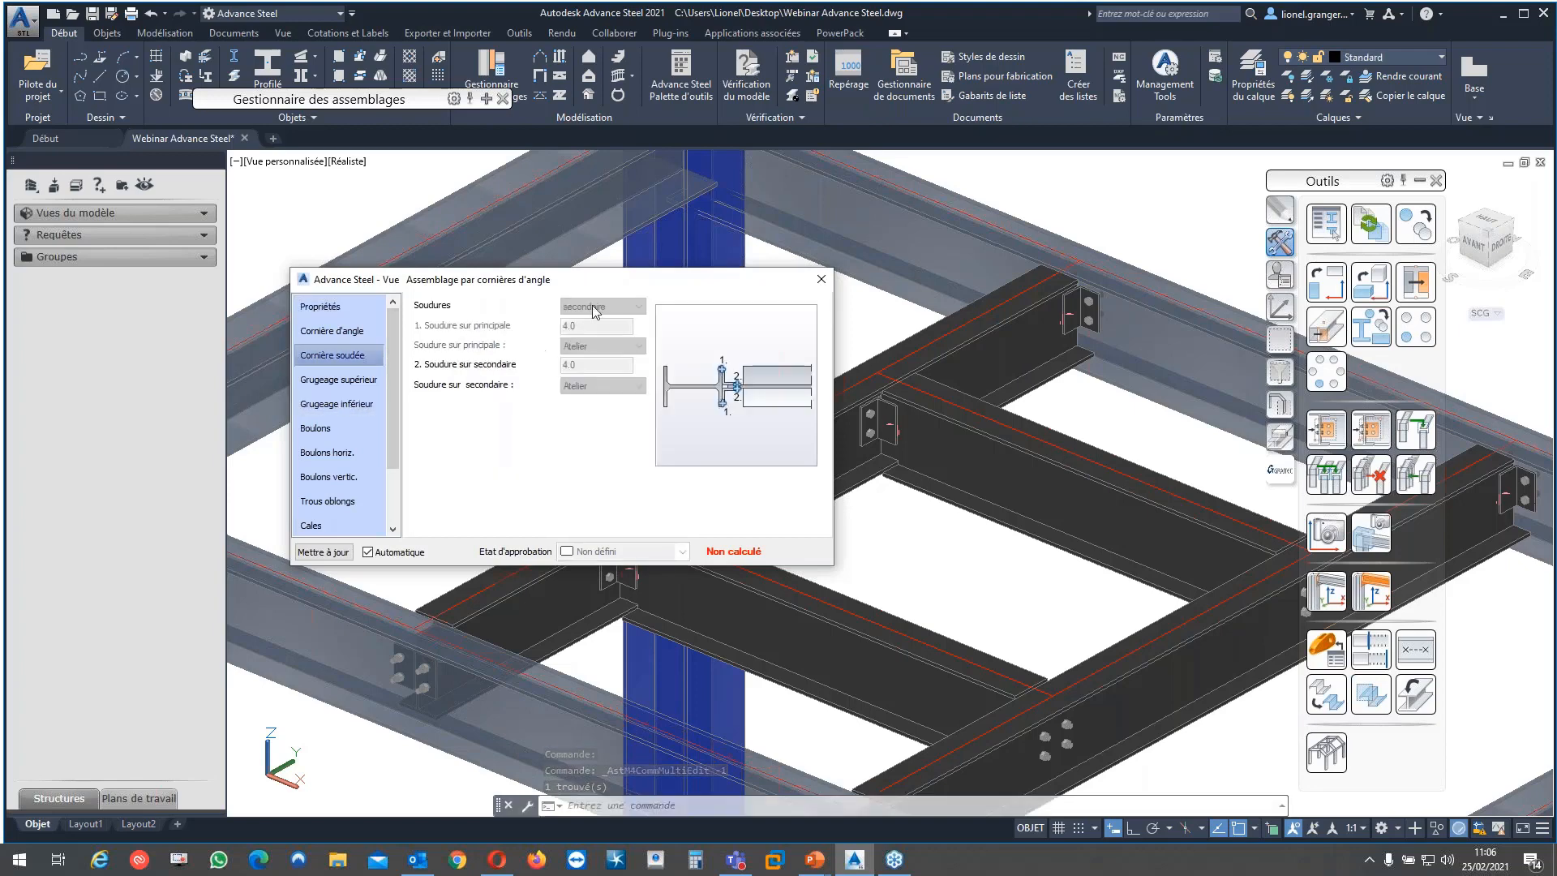
{"action": "left_click", "coordinate": [350, 311]}
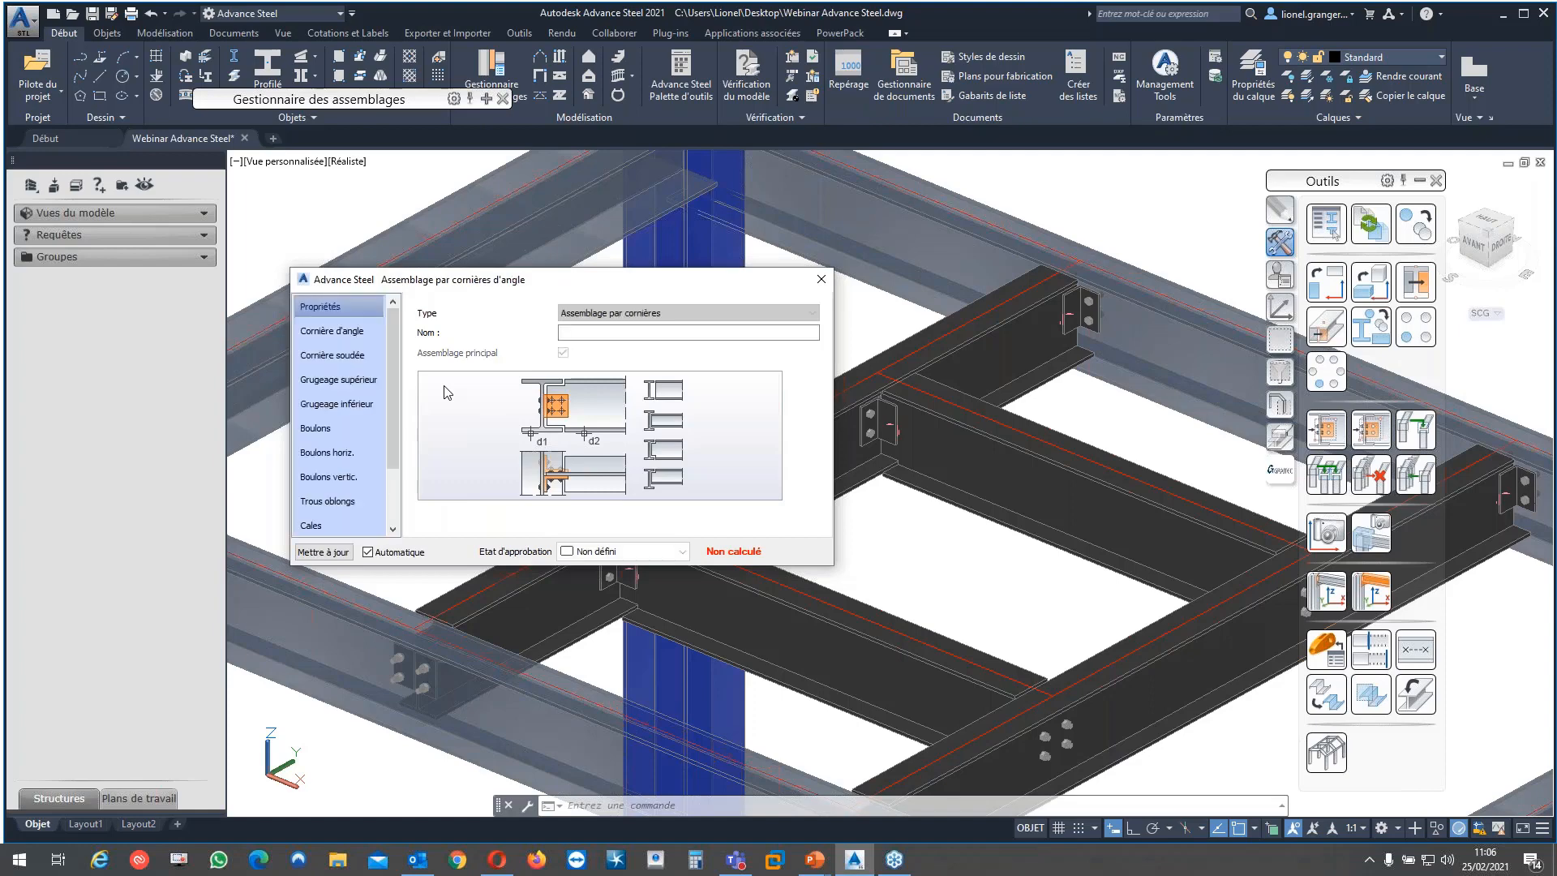
Set the welds (Soudures) of the main cleat joint to "aucun" and close its properties
{"action": "left_click", "coordinate": [353, 357]}
{"action": "left_click", "coordinate": [620, 308]}
{"action": "left_click", "coordinate": [614, 316]}
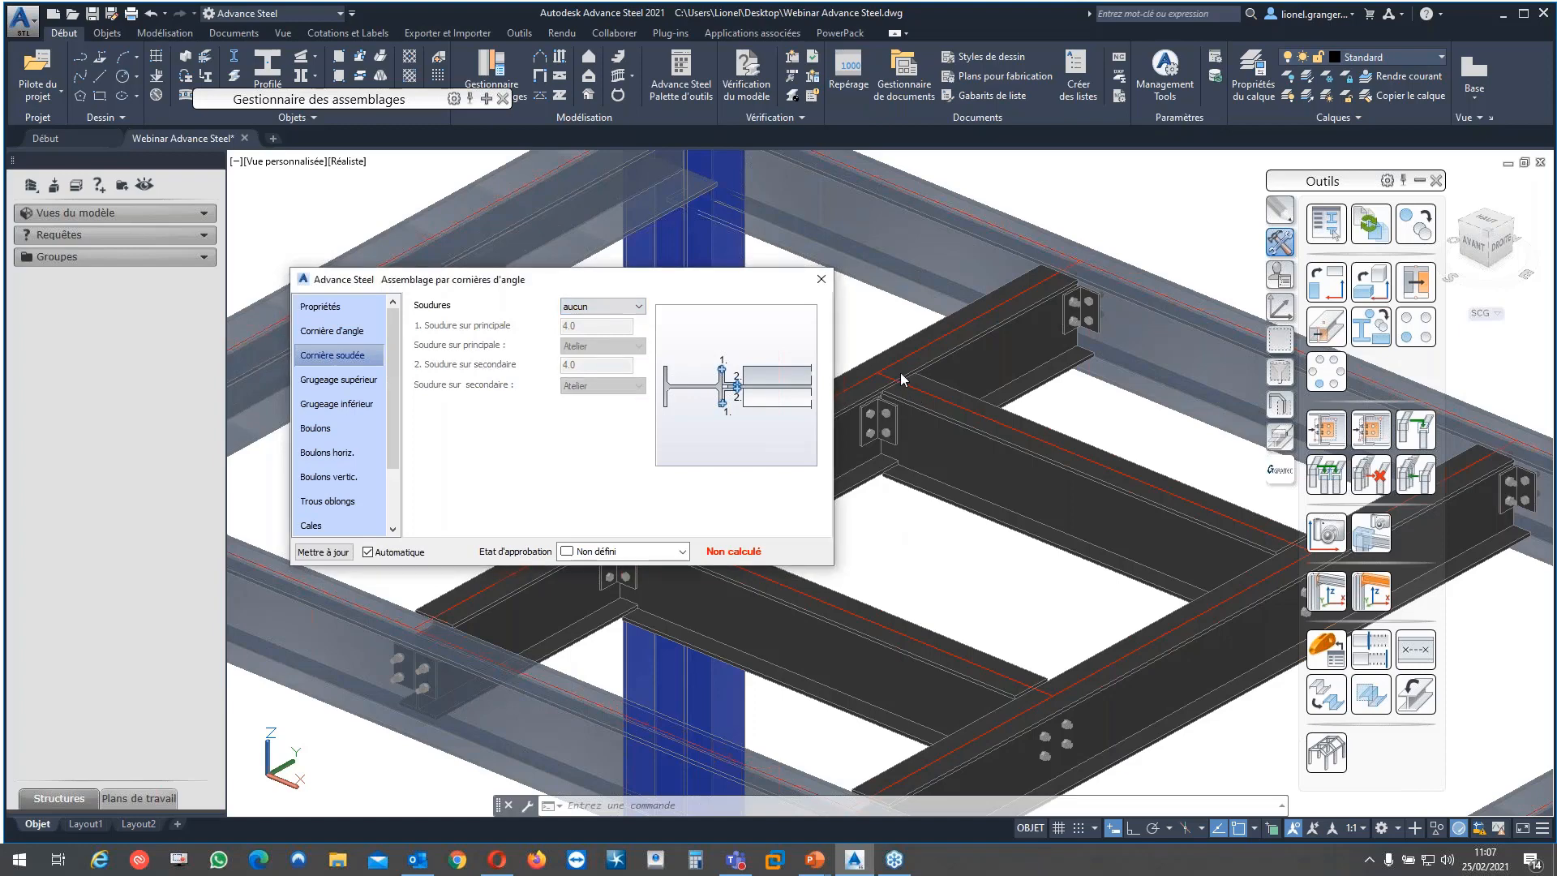
{"action": "left_click", "coordinate": [821, 281]}
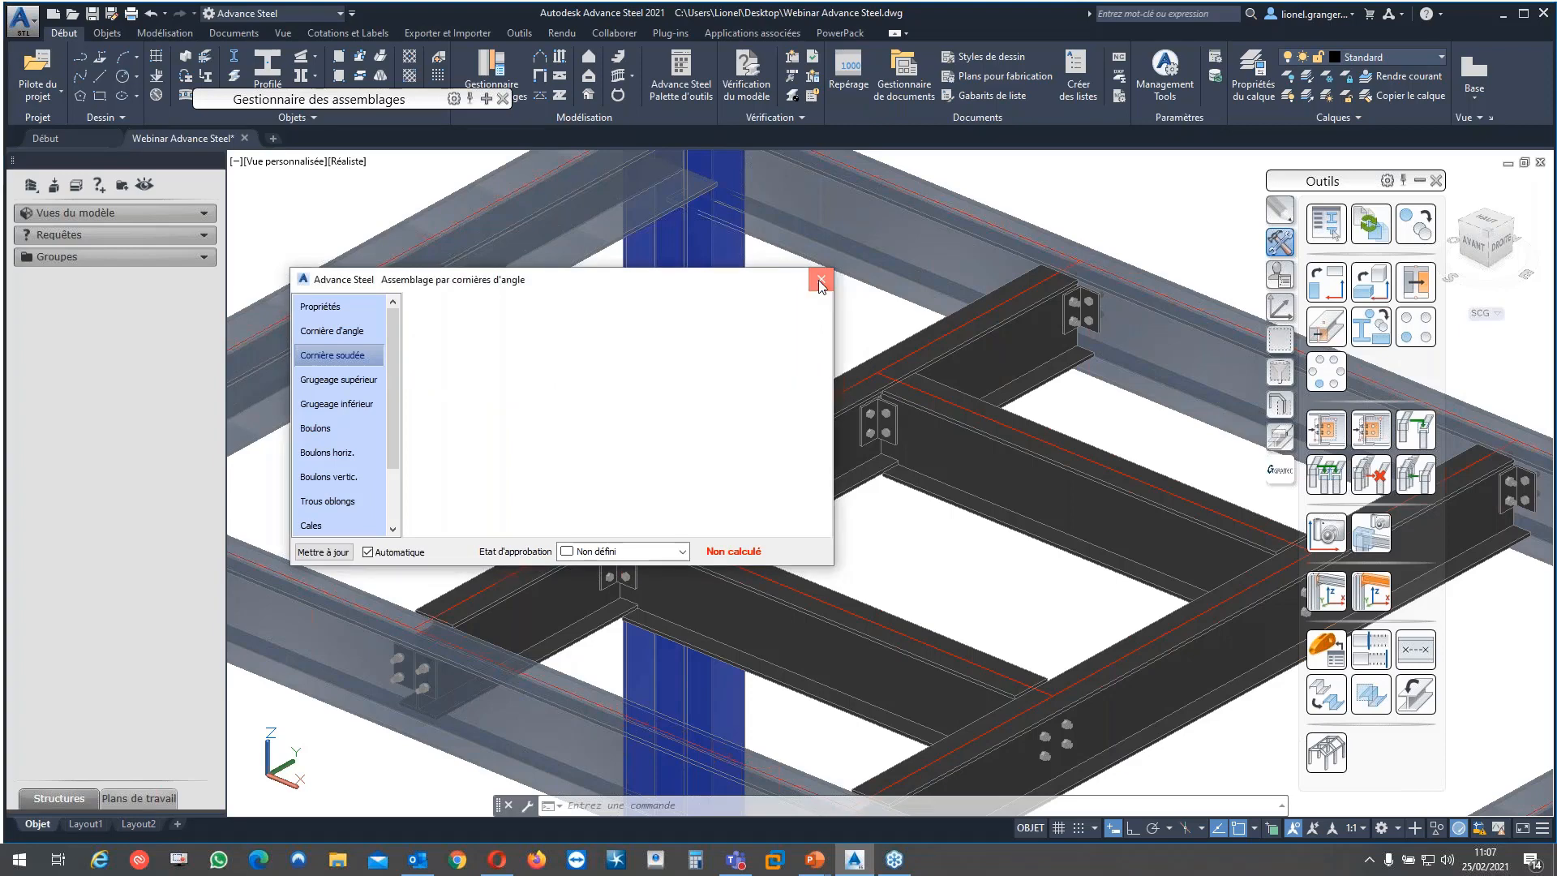
Align the UCS with the rear grey perimeter beam of the upper frame
{"action": "scroll", "coordinate": [1242, 504], "scroll_direction": "up", "scroll_amount": 5}
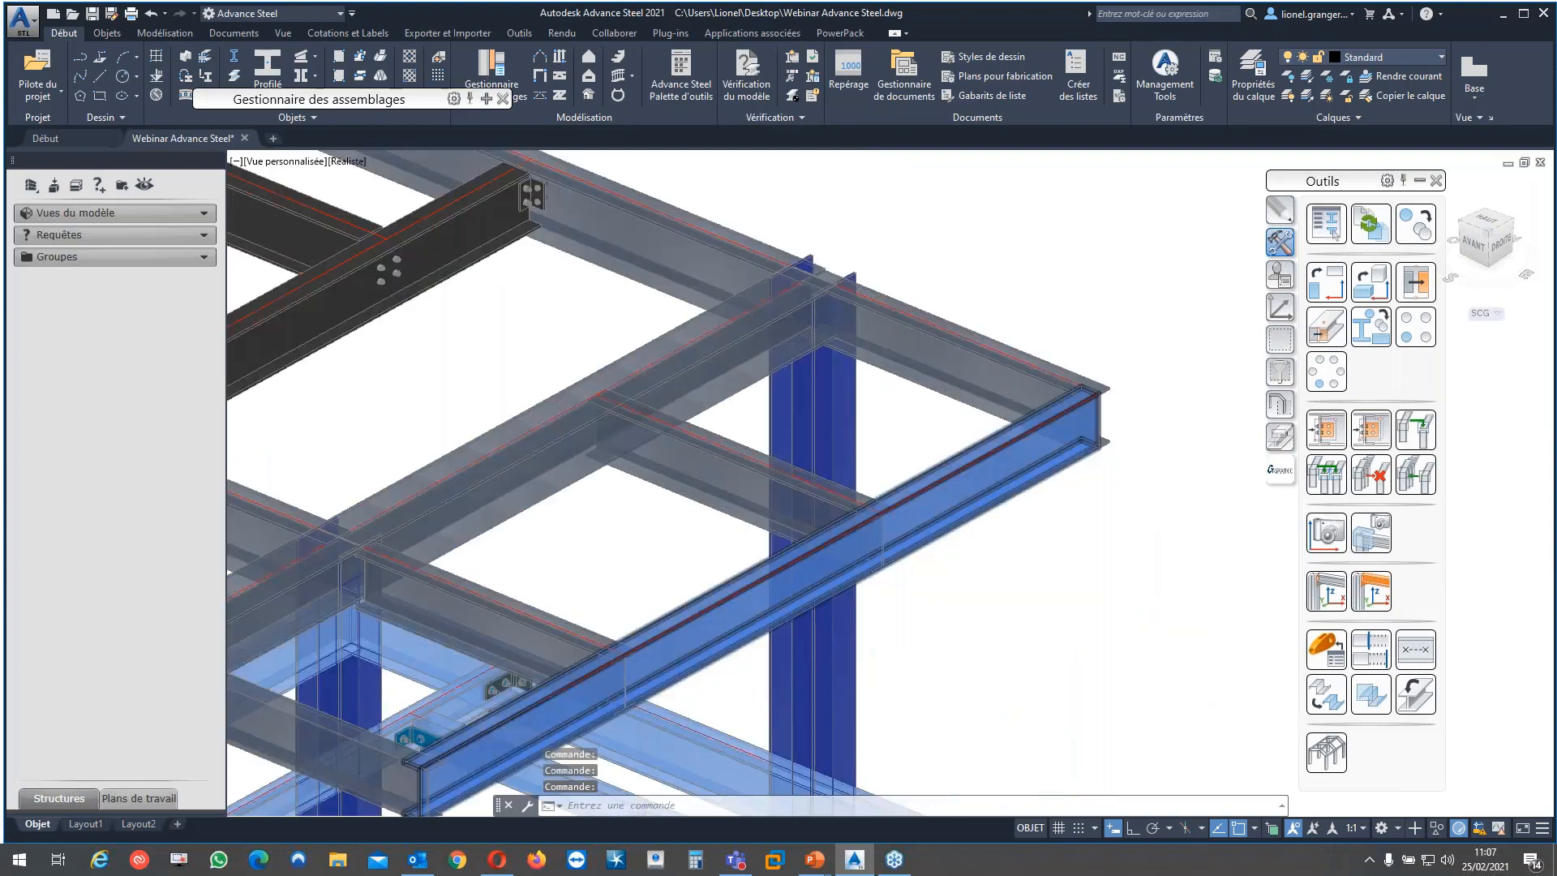
{"action": "scroll", "coordinate": [1064, 396], "scroll_direction": "down", "scroll_amount": 5}
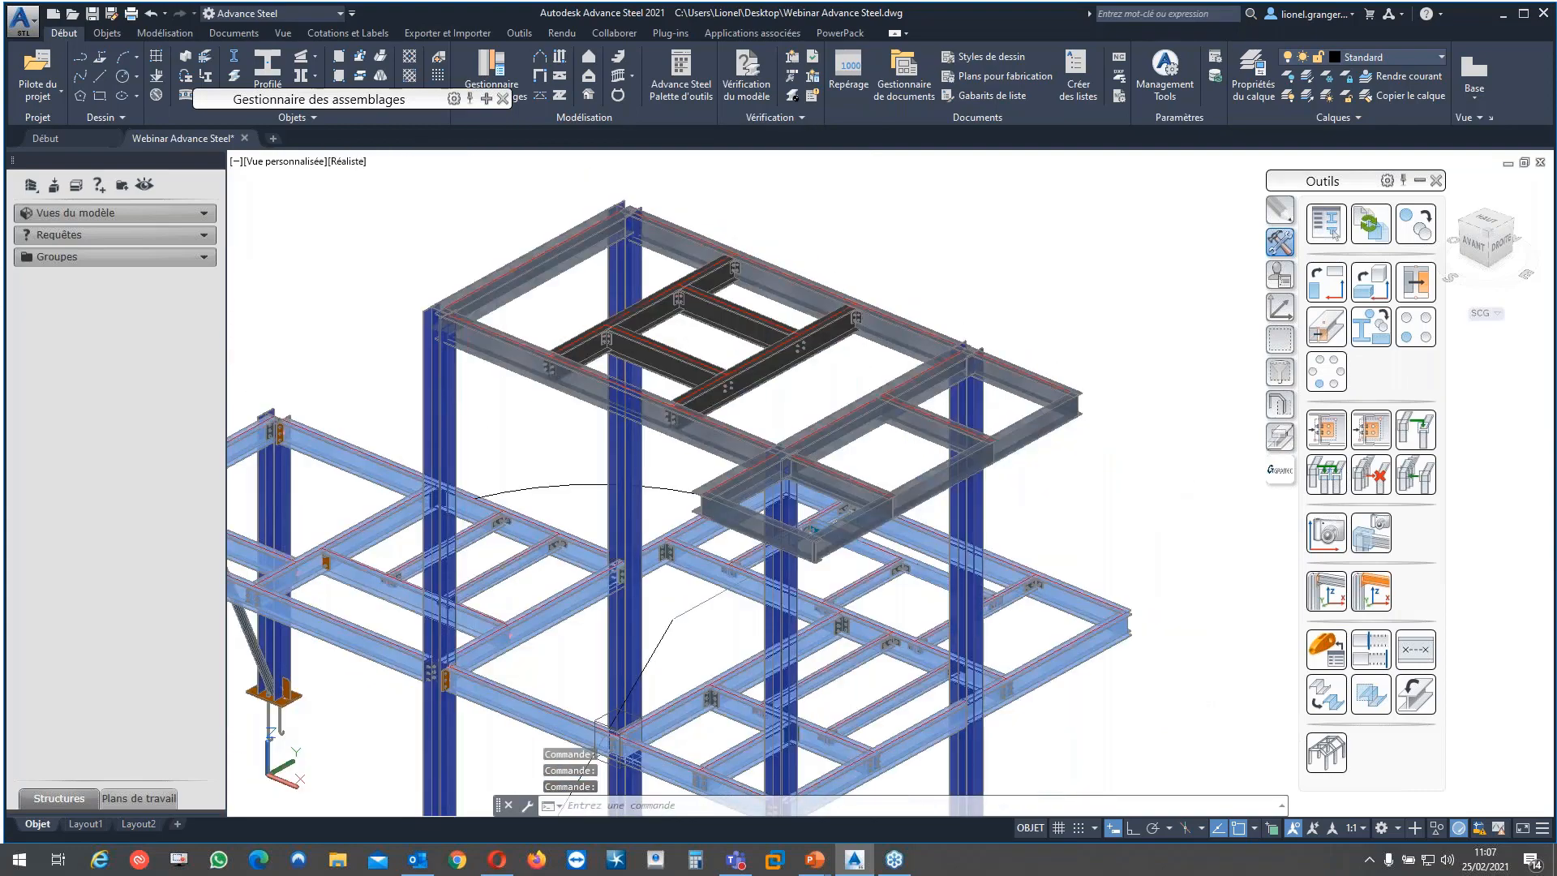
{"action": "middle_click_drag", "start_coordinate": [964, 403], "coordinate": [1068, 359]}
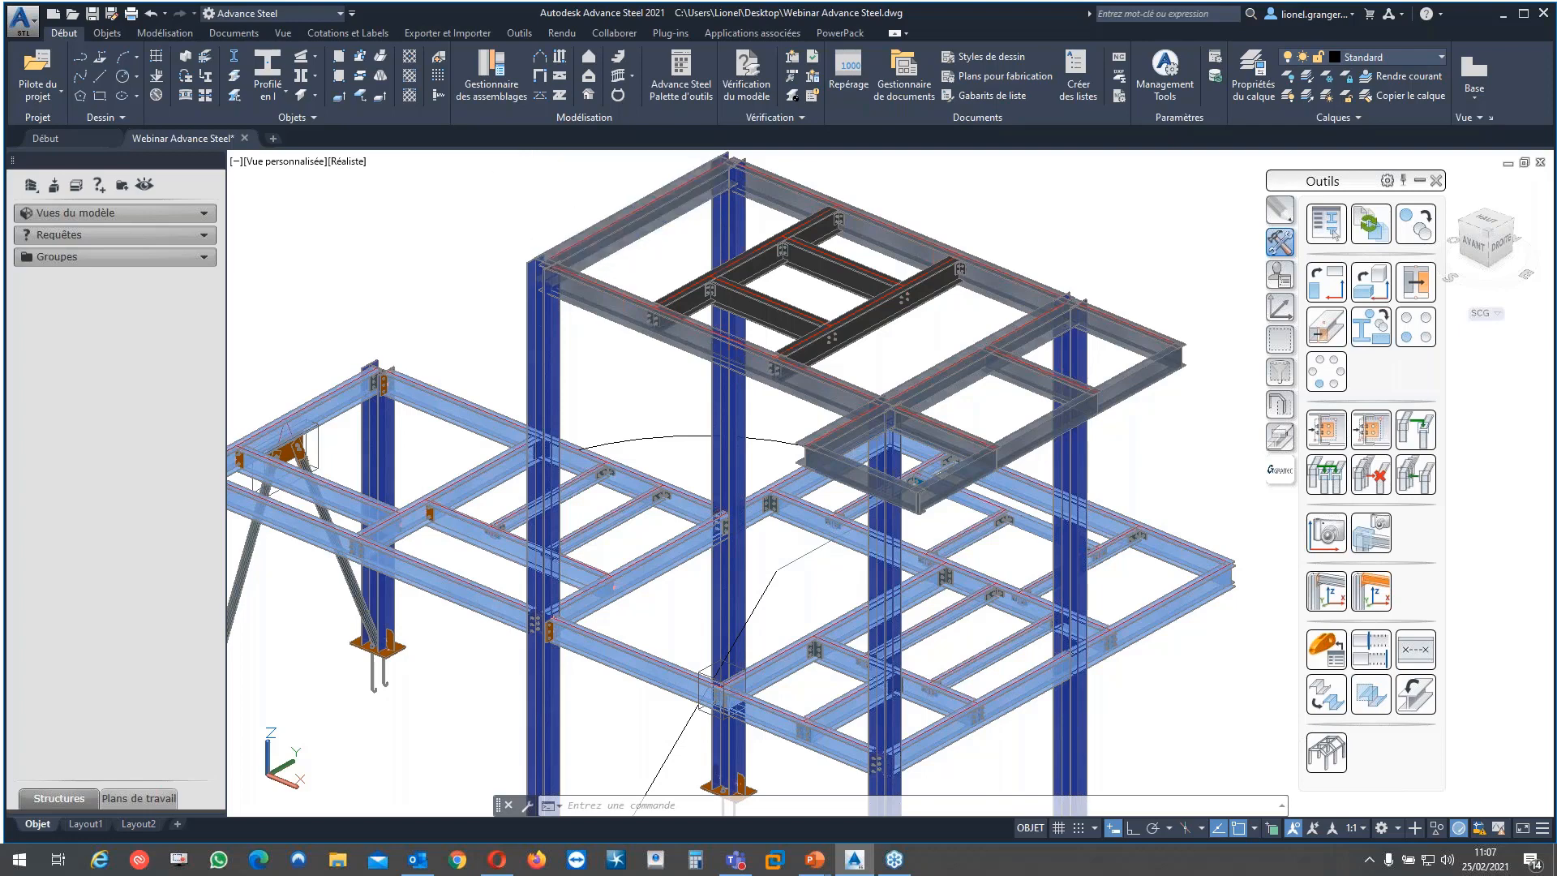
{"action": "middle_click_drag", "start_coordinate": [552, 251], "coordinate": [456, 381]}
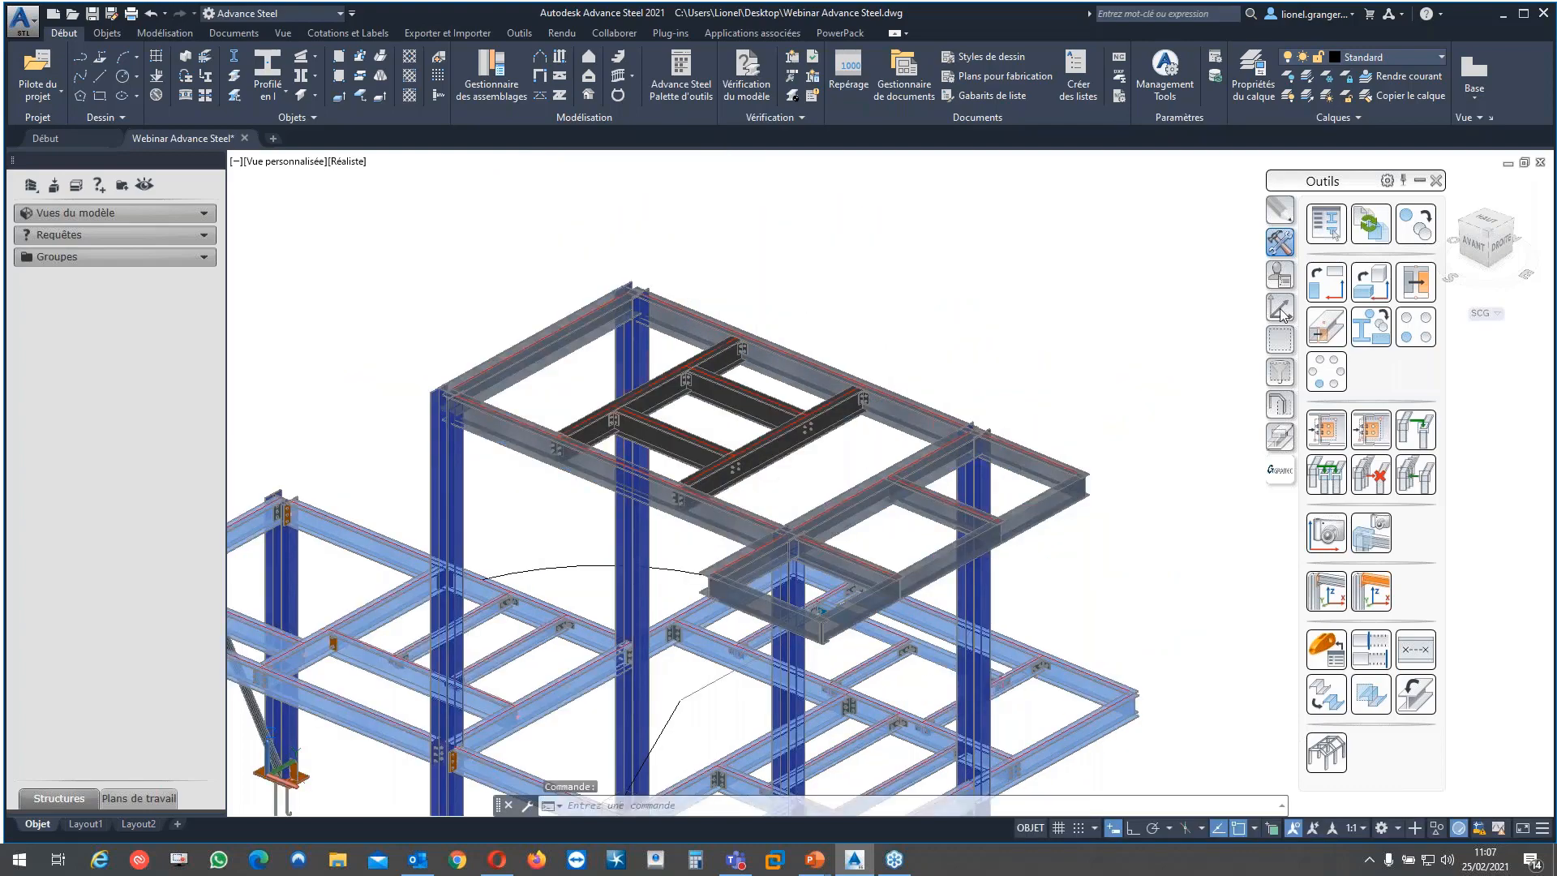
{"action": "left_click", "coordinate": [1280, 310]}
{"action": "left_click", "coordinate": [696, 303]}
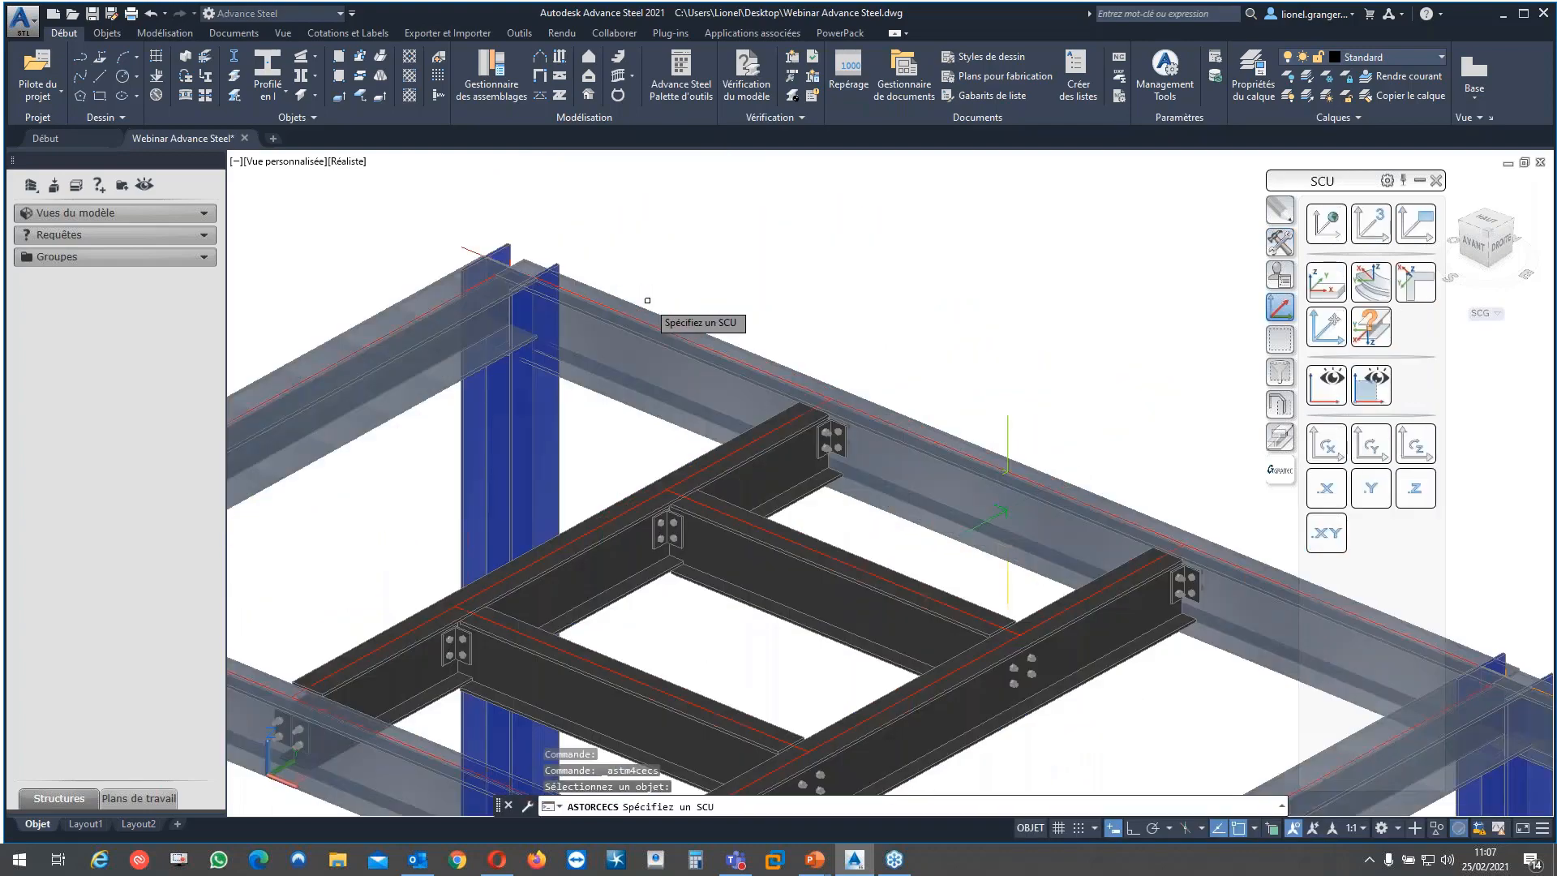
{"action": "left_click", "coordinate": [1009, 434]}
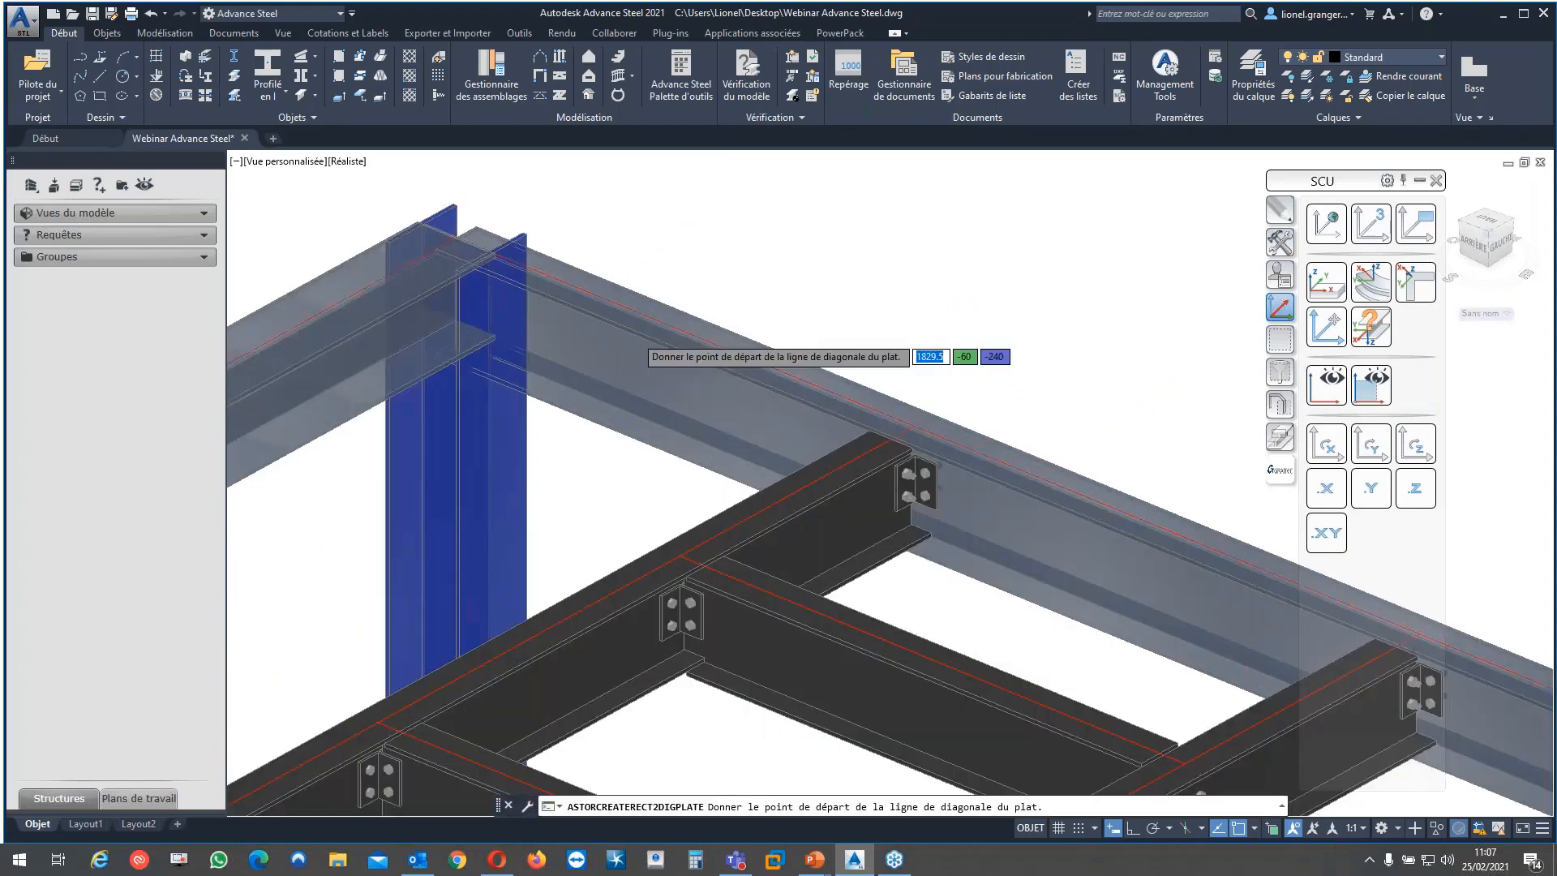
Draw a rectangular plate by its diagonal across the perimeter beam's top flange with nearest snaps, and set its Dimension X to 200
{"action": "scroll", "coordinate": [629, 331], "scroll_direction": "up", "scroll_amount": 2}
{"action": "right_click", "coordinate": [632, 314], "text": "shift"}
{"action": "left_click", "coordinate": [689, 668]}
{"action": "left_click", "coordinate": [672, 343]}
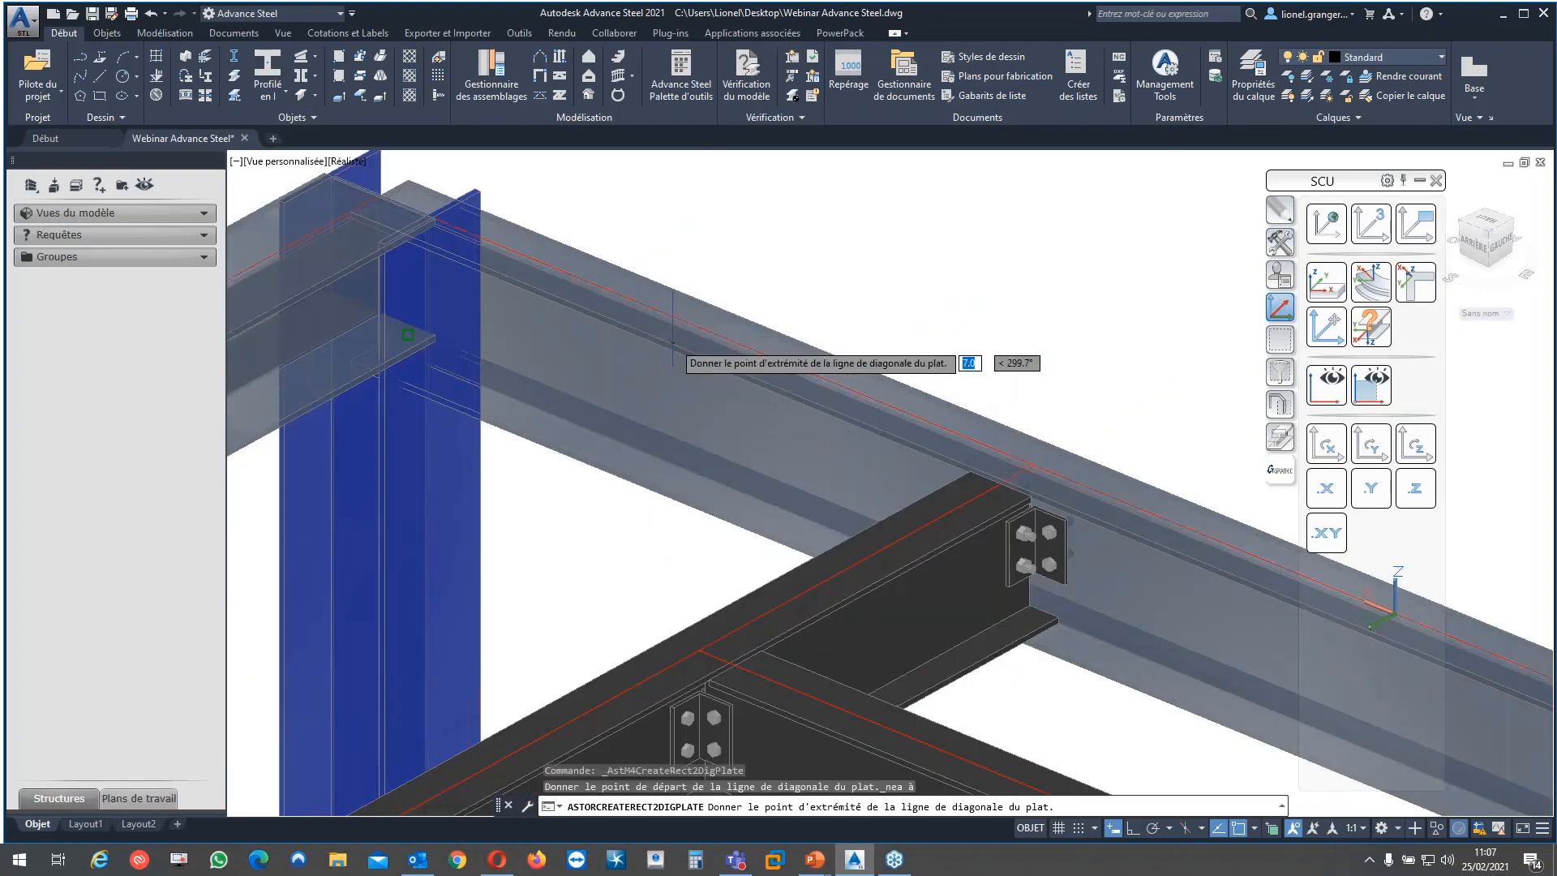
{"action": "right_click", "coordinate": [883, 344], "text": "shift"}
{"action": "left_click", "coordinate": [937, 707]}
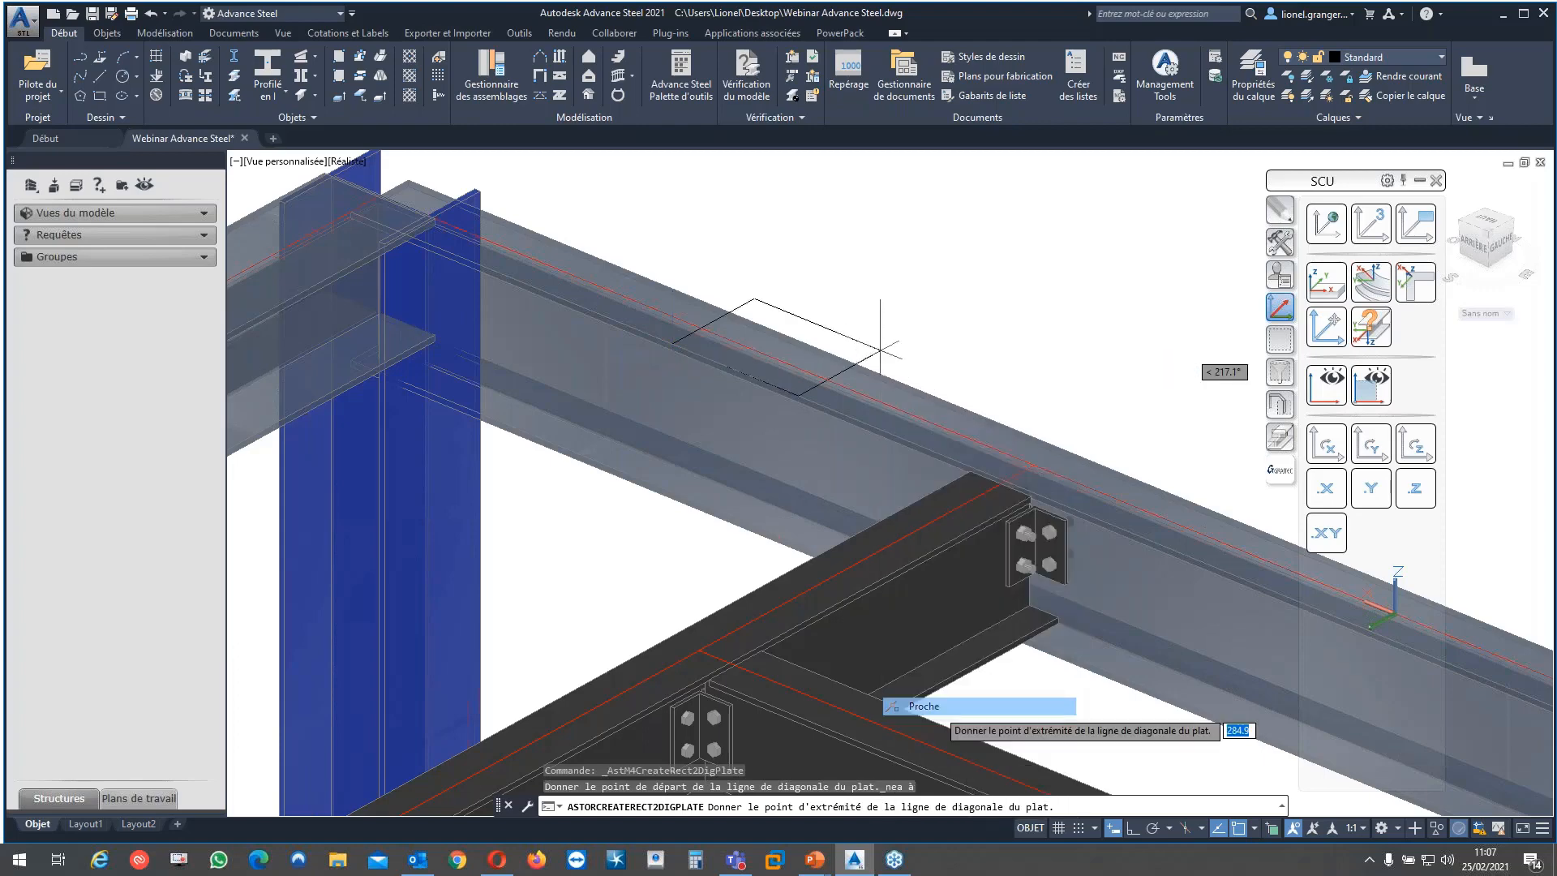
{"action": "left_click", "coordinate": [932, 695]}
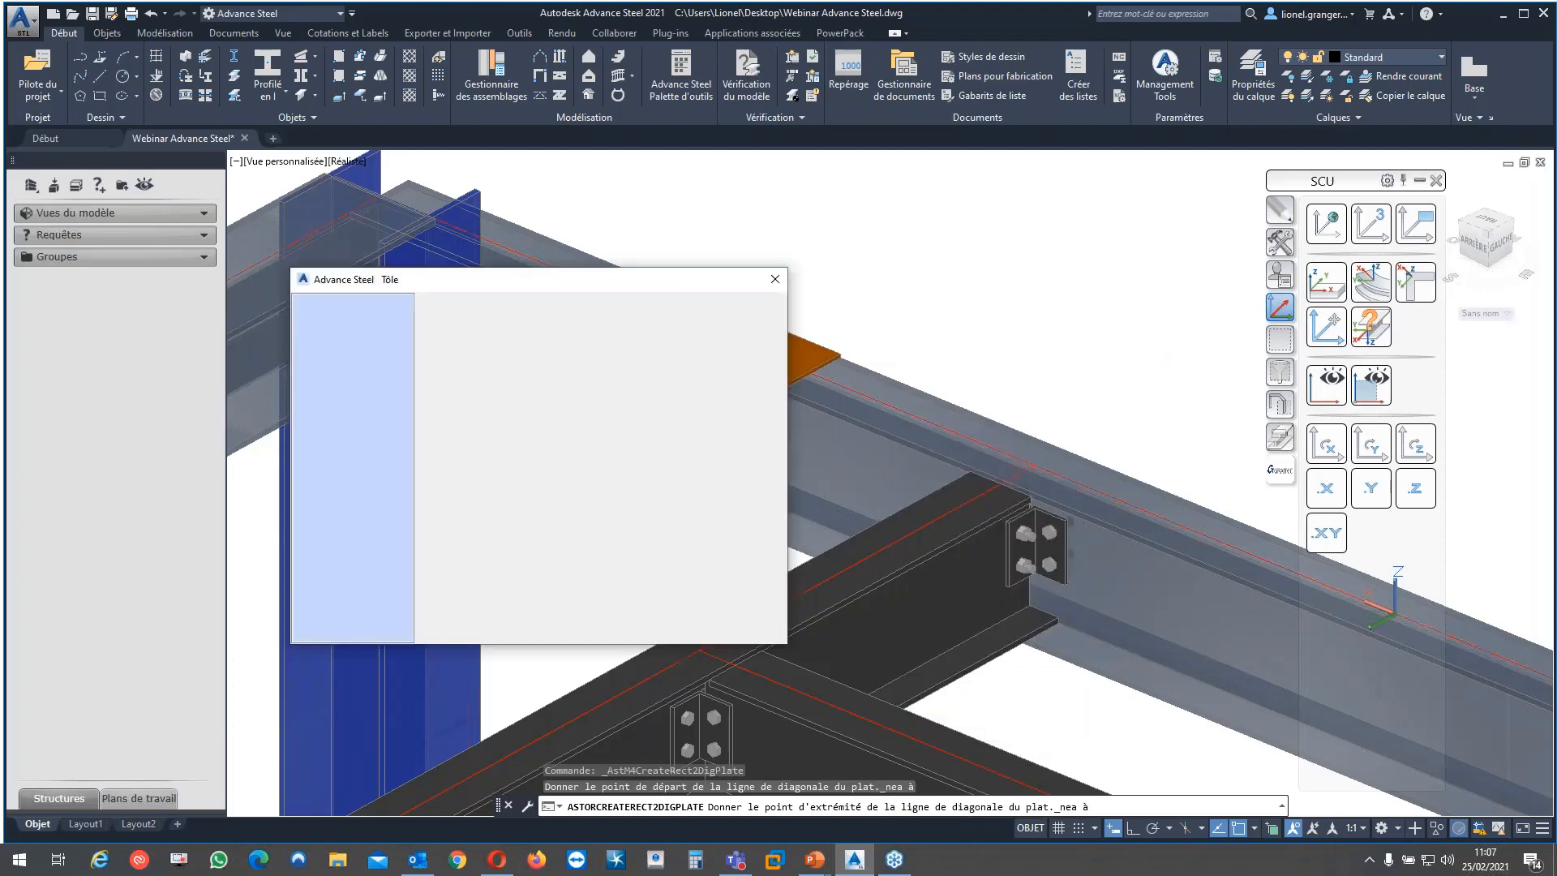
{"action": "type", "text": "200"}
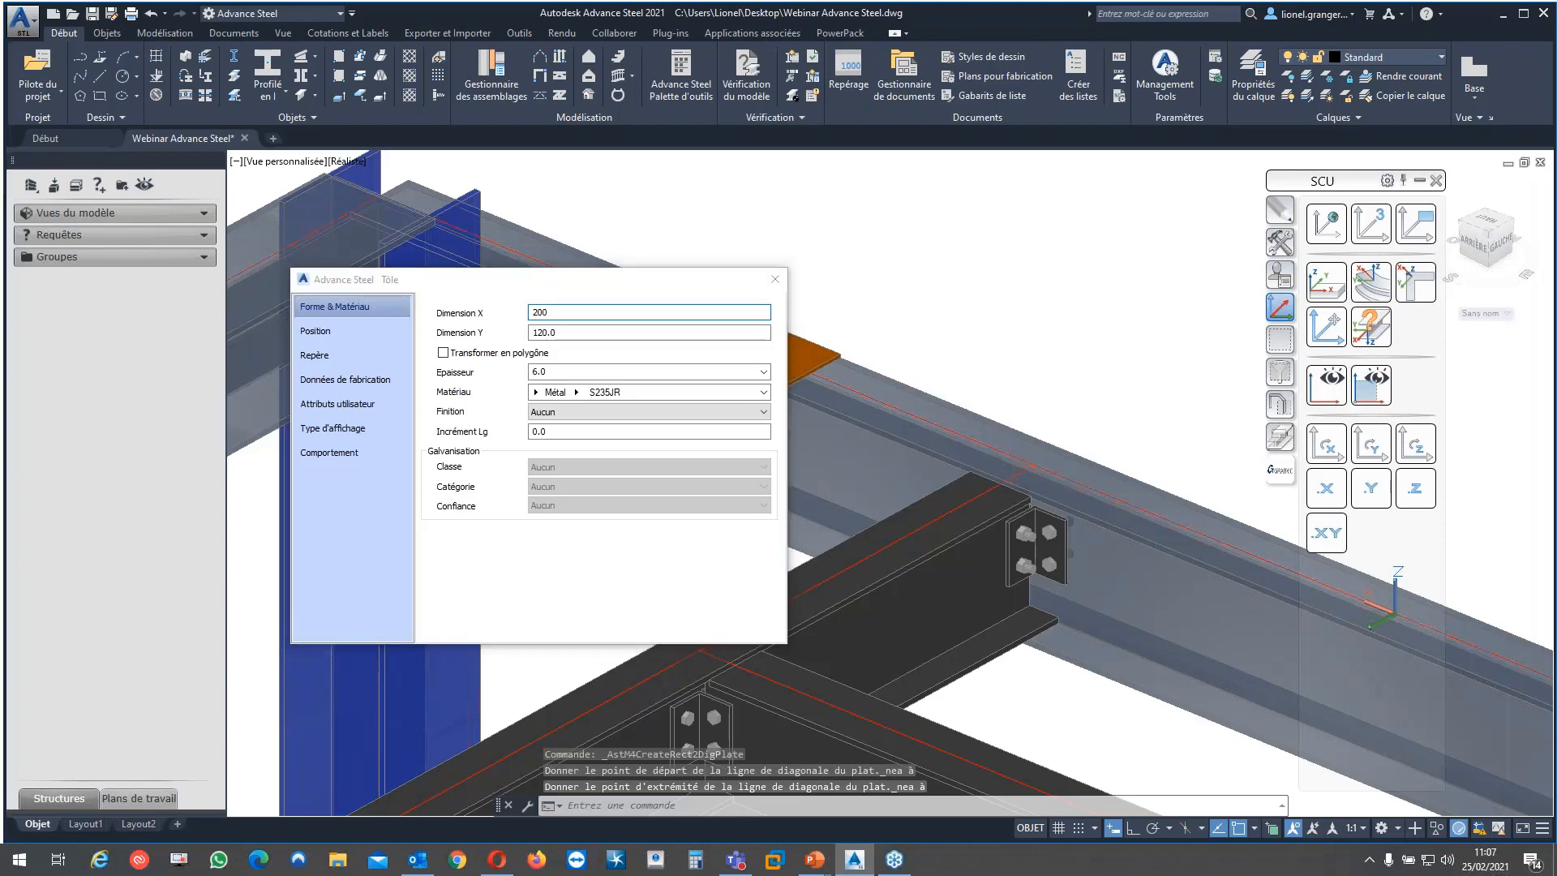
{"action": "left_click", "coordinate": [780, 281]}
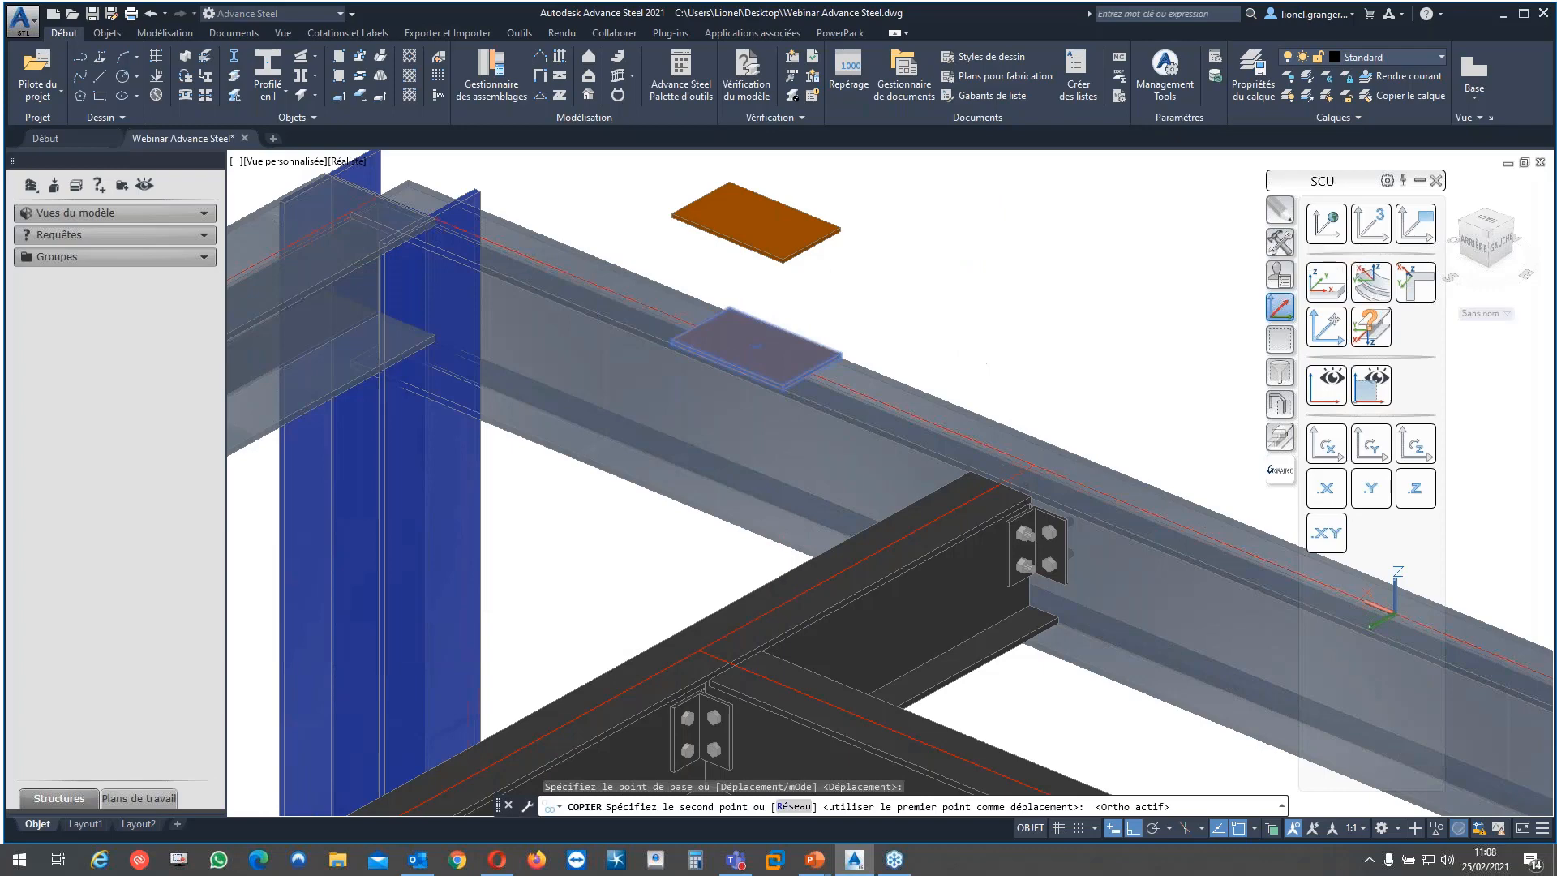
Copy the plate 250 vertically above the original with Ortho active
{"action": "left_click", "coordinate": [996, 232]}
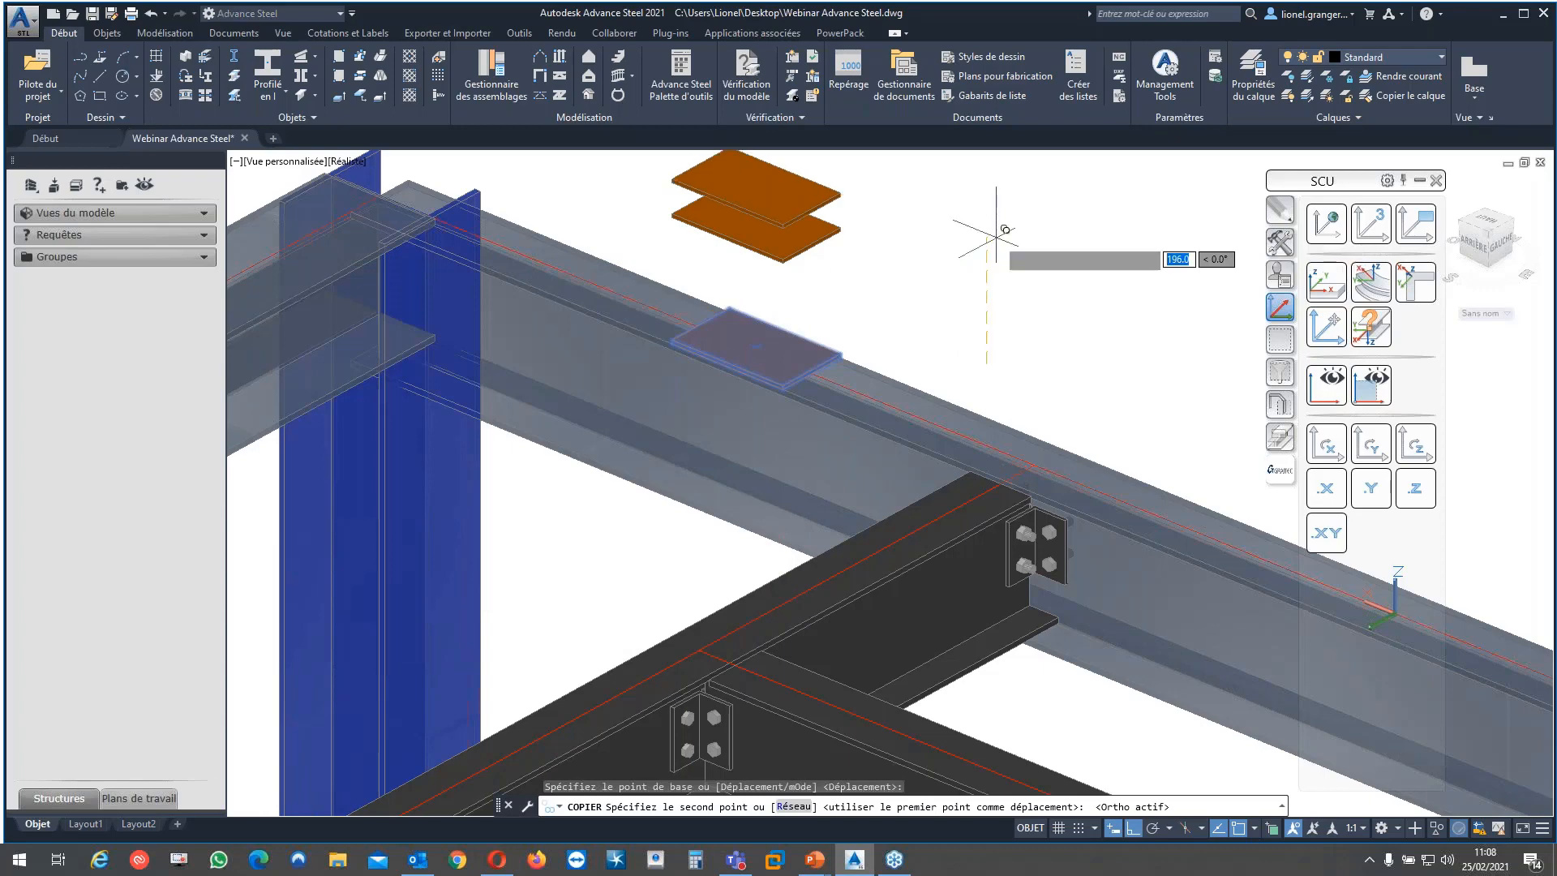
{"action": "type", "text": "250"}
{"action": "key", "text": "Return"}
{"action": "key", "text": "Escape"}
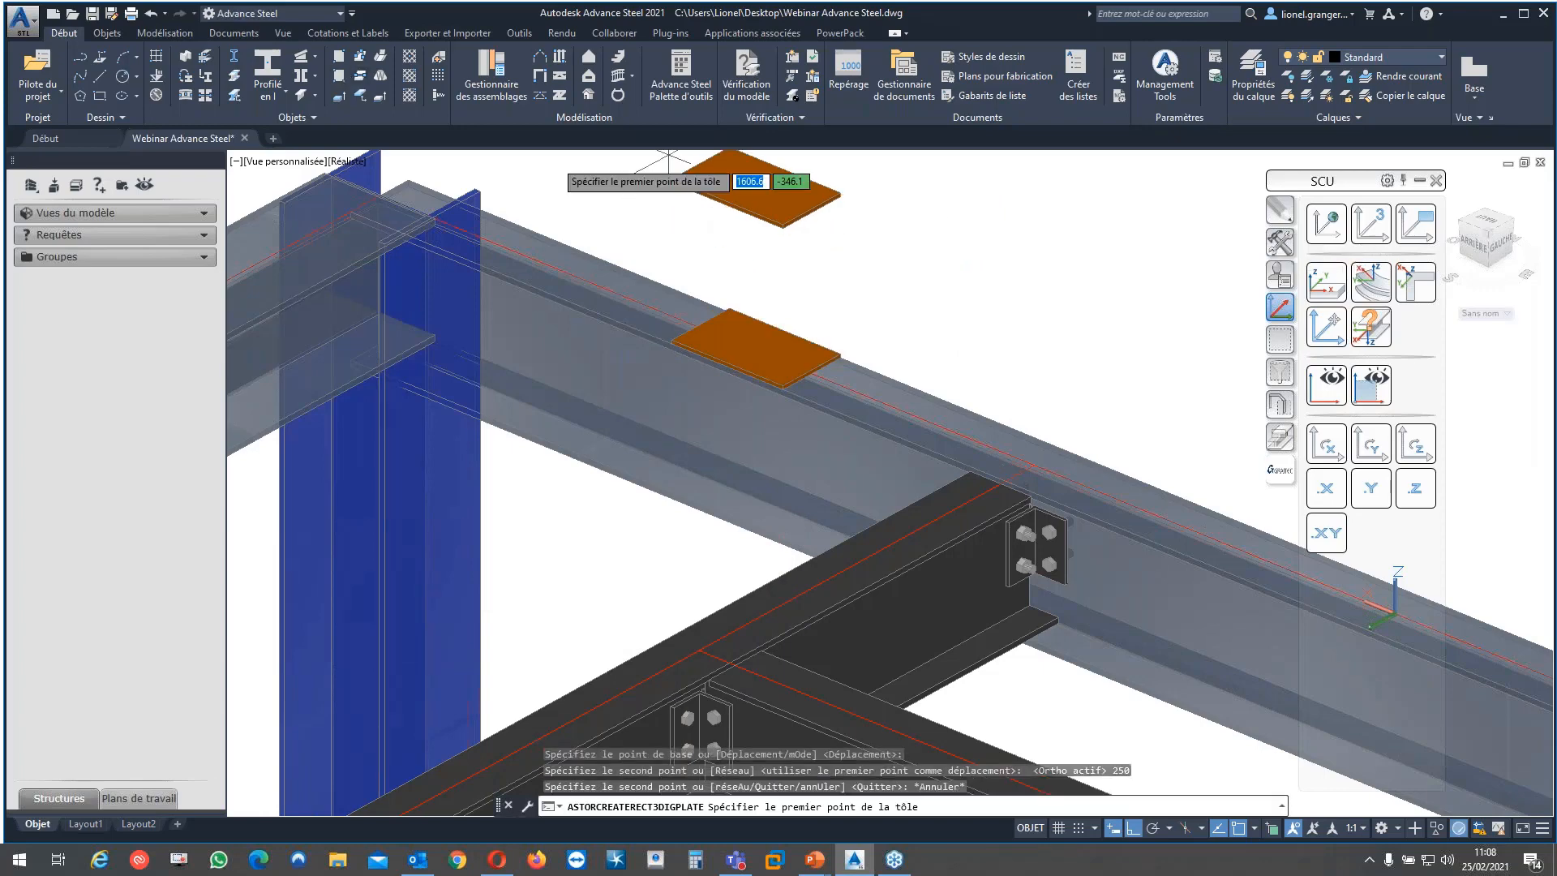
Create a vertical three-point rectangular plate joining the ends of the upper and lower plates at their corners
{"action": "middle_click_drag", "start_coordinate": [668, 154], "coordinate": [684, 226]}
{"action": "left_click", "coordinate": [746, 219]}
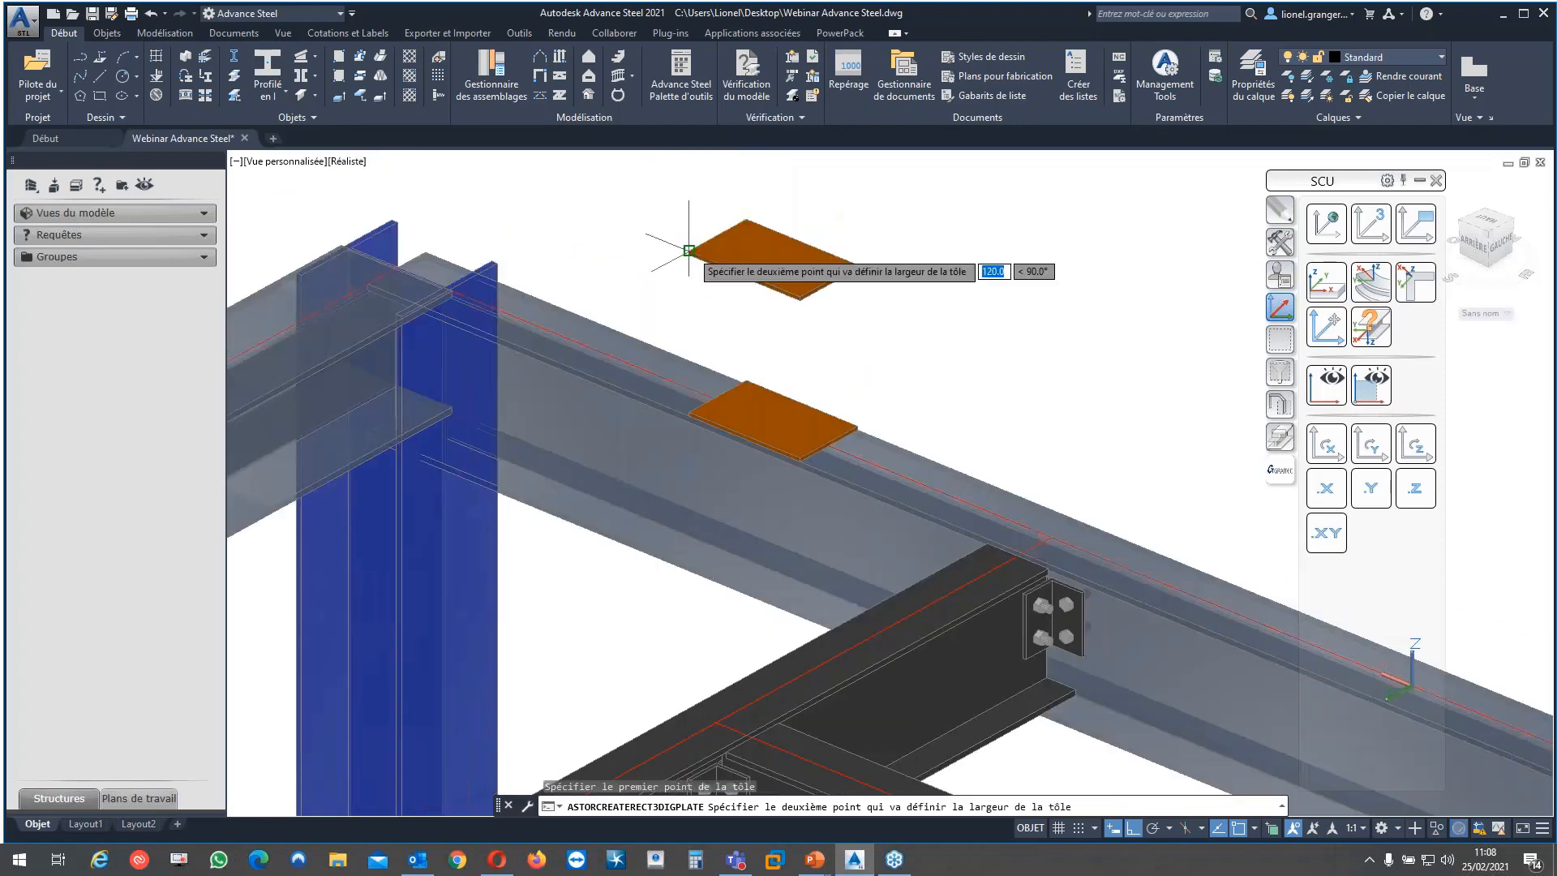
{"action": "left_click", "coordinate": [688, 251]}
{"action": "left_click", "coordinate": [688, 412]}
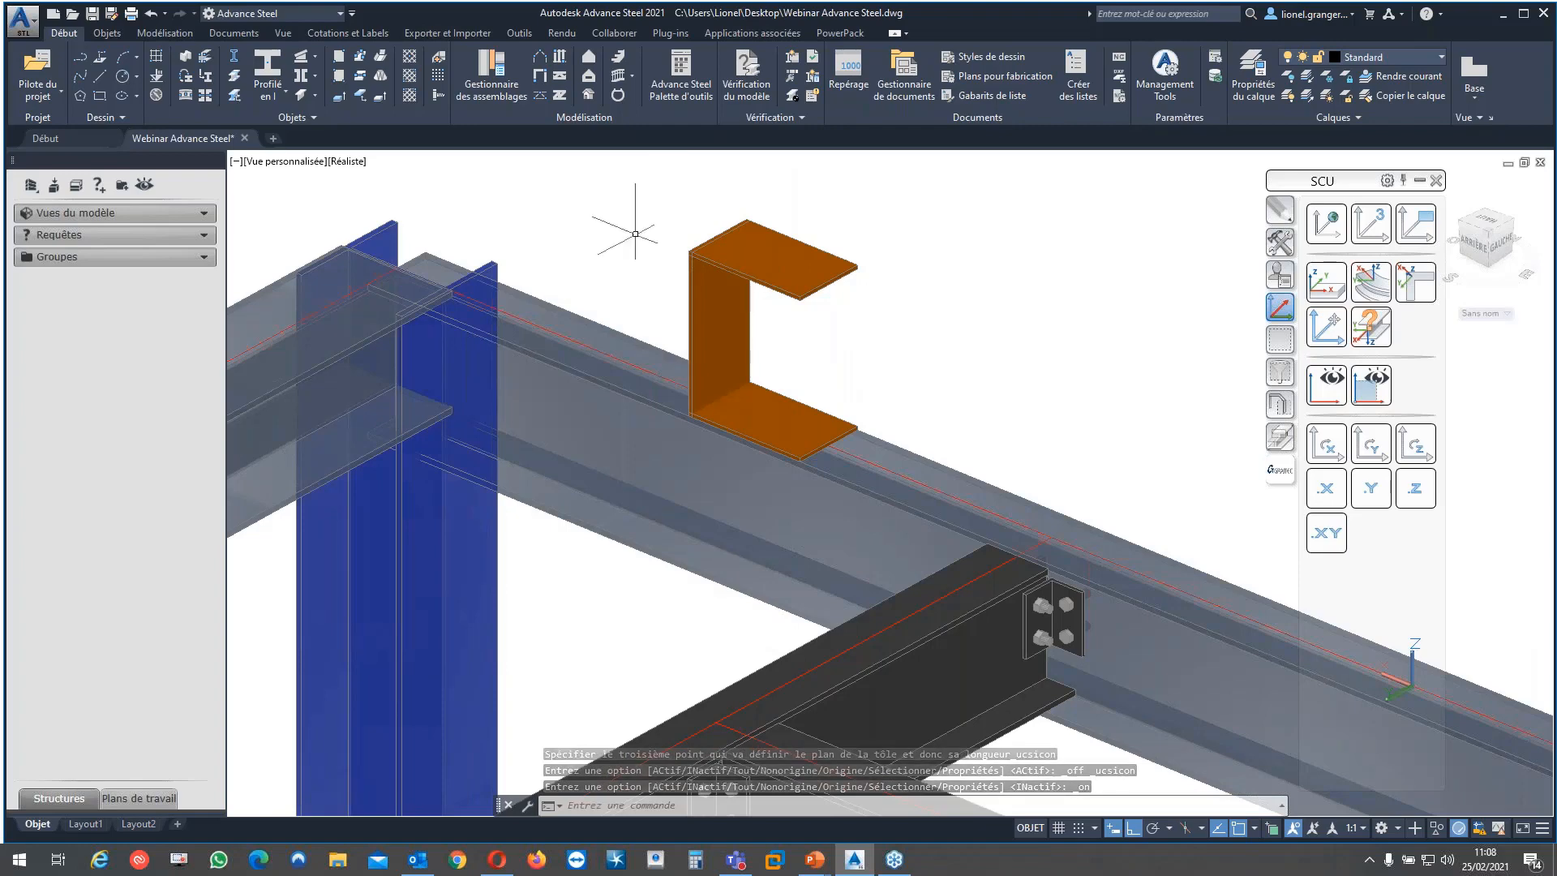
Attach the vertical plate to the lower plate with a folded plate connection, accepting the proposed bend settings
{"action": "left_click", "coordinate": [383, 57]}
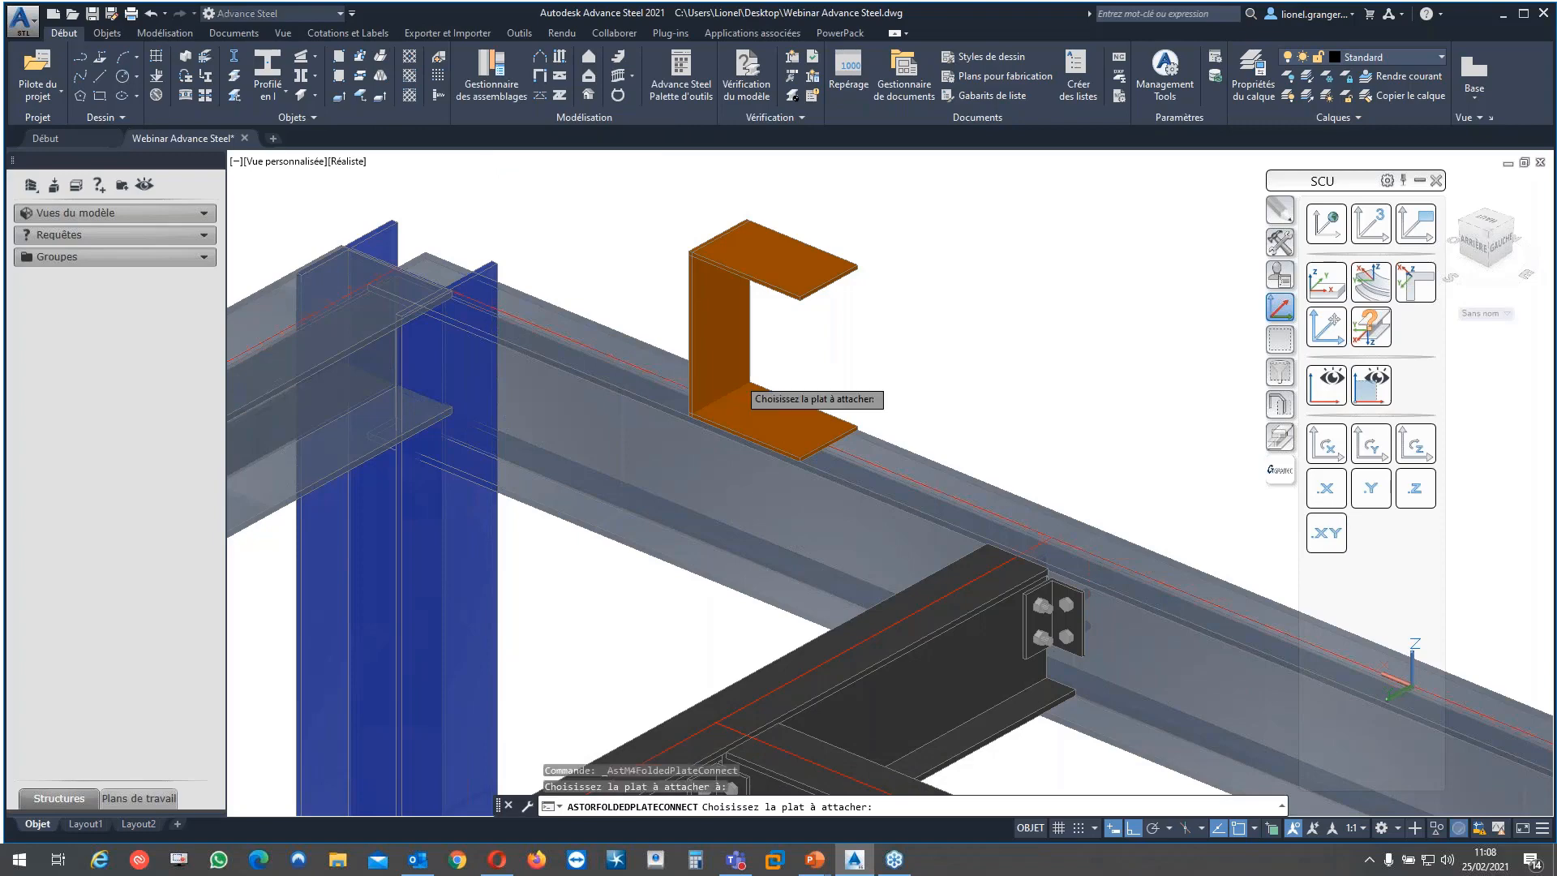
{"action": "left_click", "coordinate": [705, 395]}
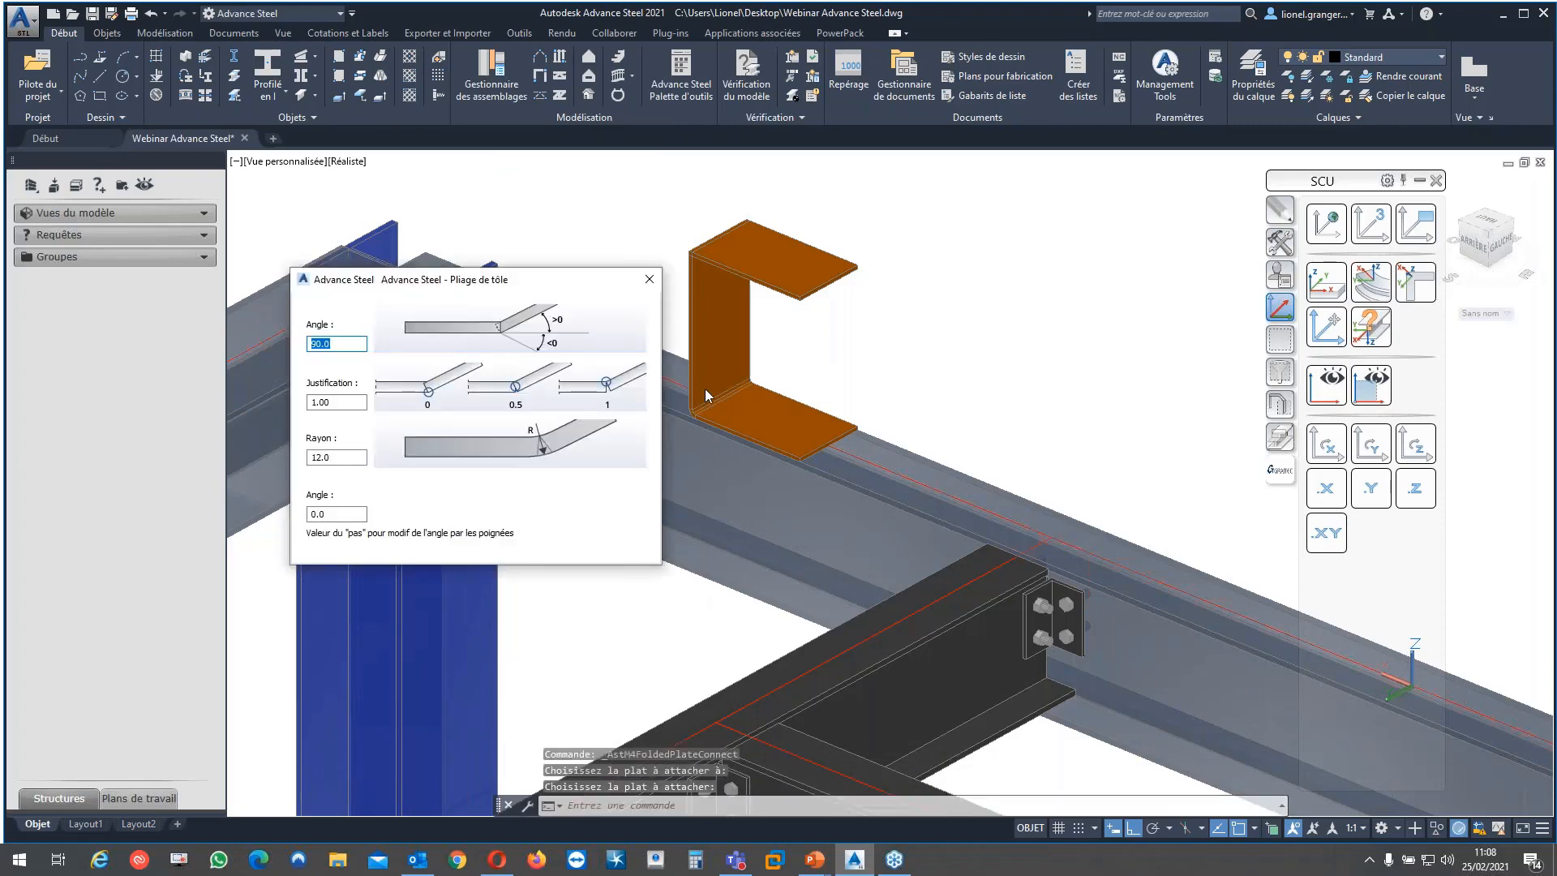
{"action": "left_click", "coordinate": [651, 281]}
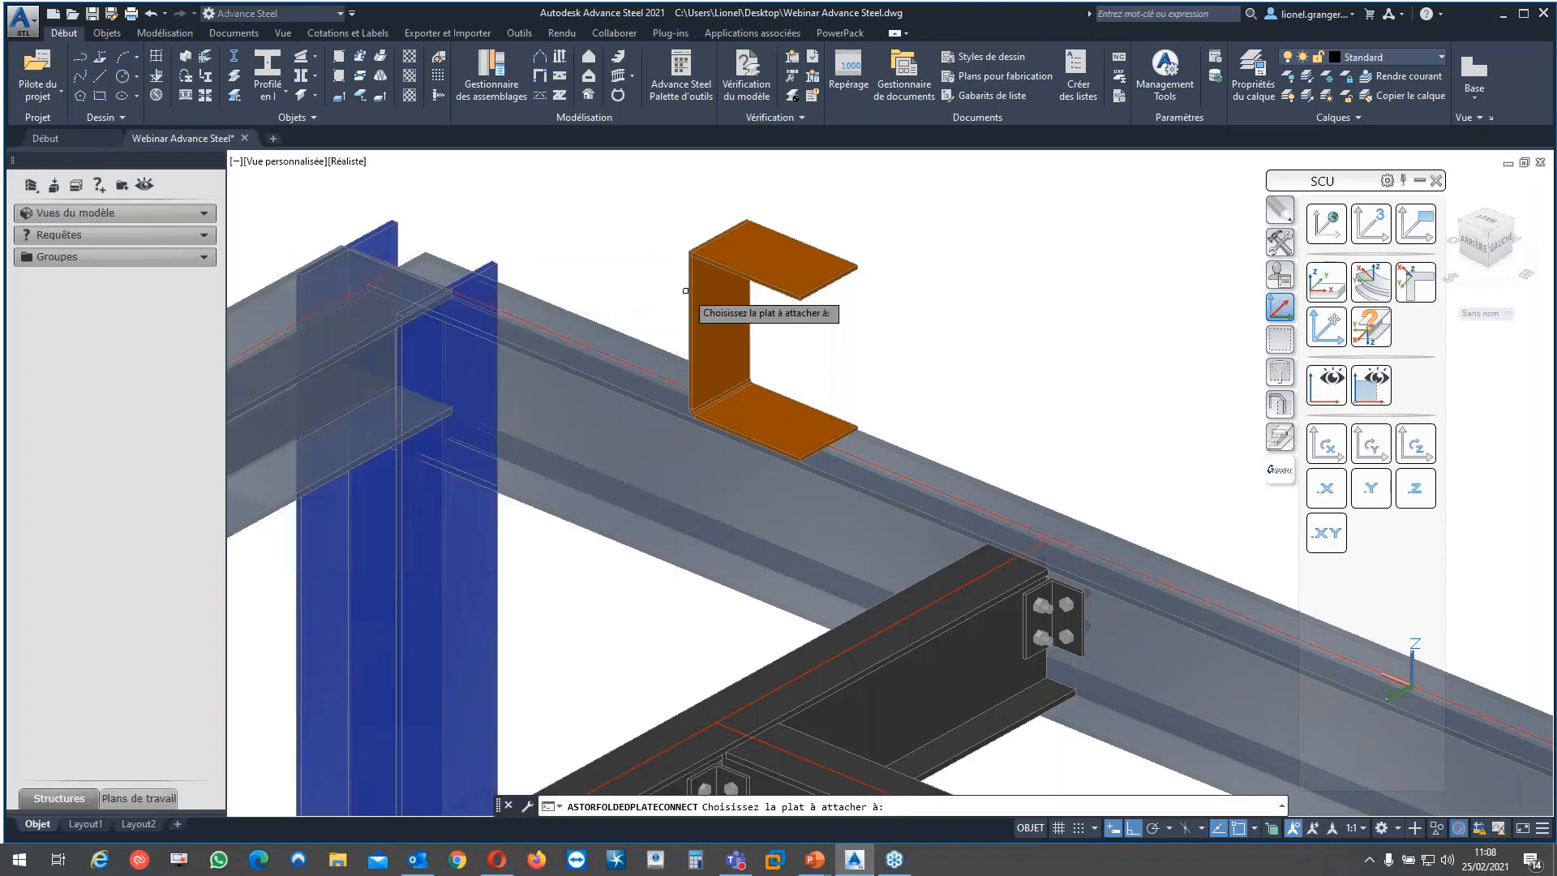
Attach the upper plate to the vertical plate with a folded plate connection, using a bend angle that slopes it upward
{"action": "left_click", "coordinate": [685, 290]}
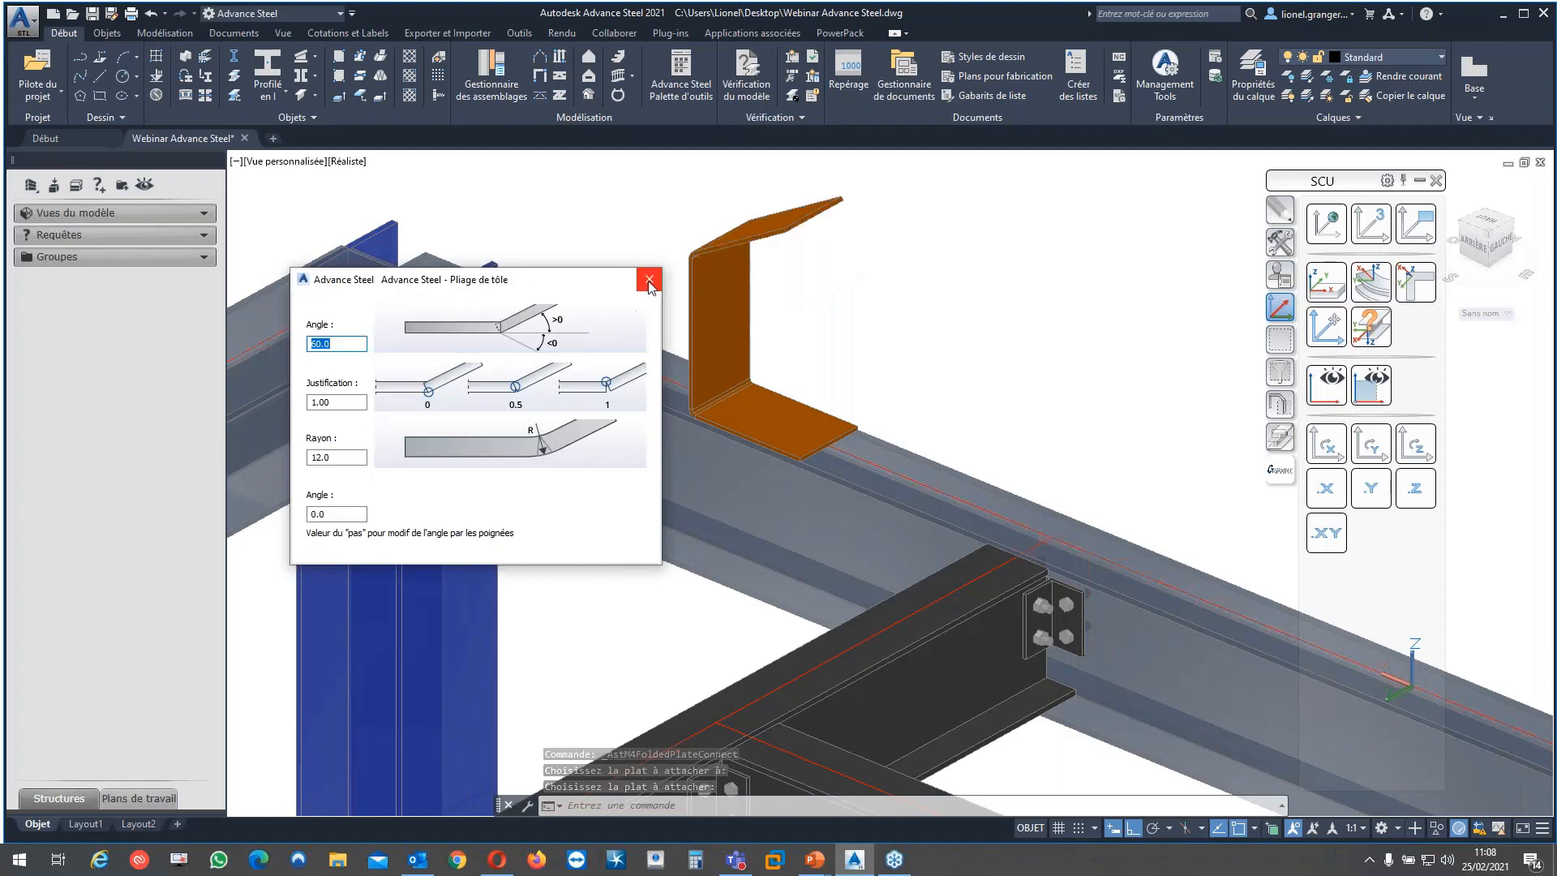
{"action": "left_click", "coordinate": [649, 279]}
Chamfer the far outer corner of the bracket's sloped upper plate with a corner cut, keeping the proposed settings
{"action": "middle_click_drag", "start_coordinate": [631, 284], "coordinate": [853, 315], "text": "shift"}
{"action": "left_click", "coordinate": [1281, 446]}
{"action": "left_click", "coordinate": [1416, 225]}
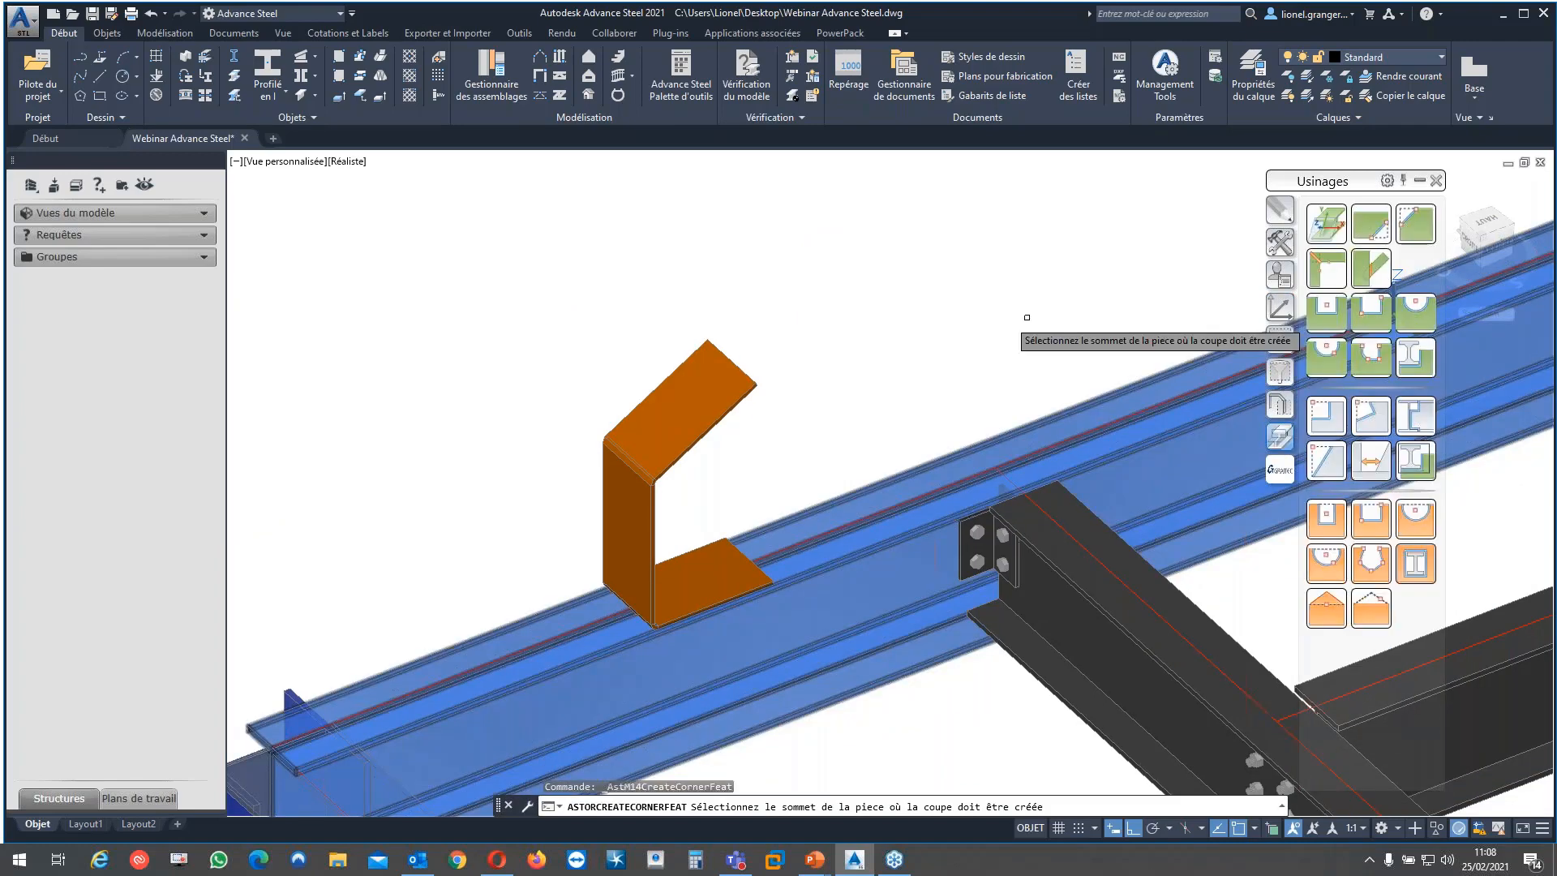
{"action": "left_click", "coordinate": [728, 346]}
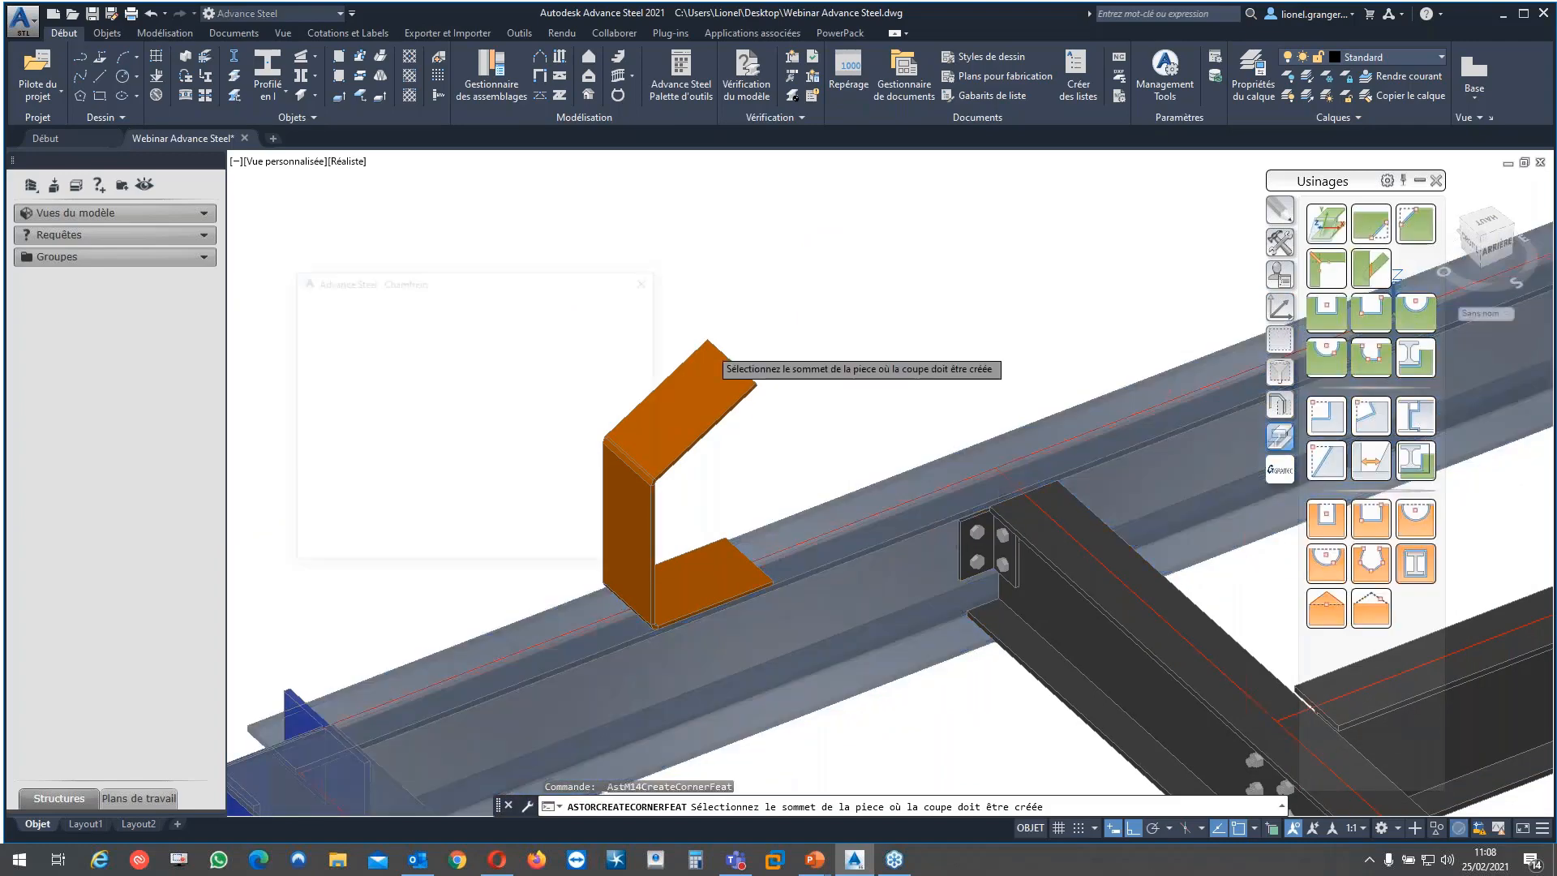
{"action": "scroll", "coordinate": [712, 325], "scroll_direction": "up", "scroll_amount": 5}
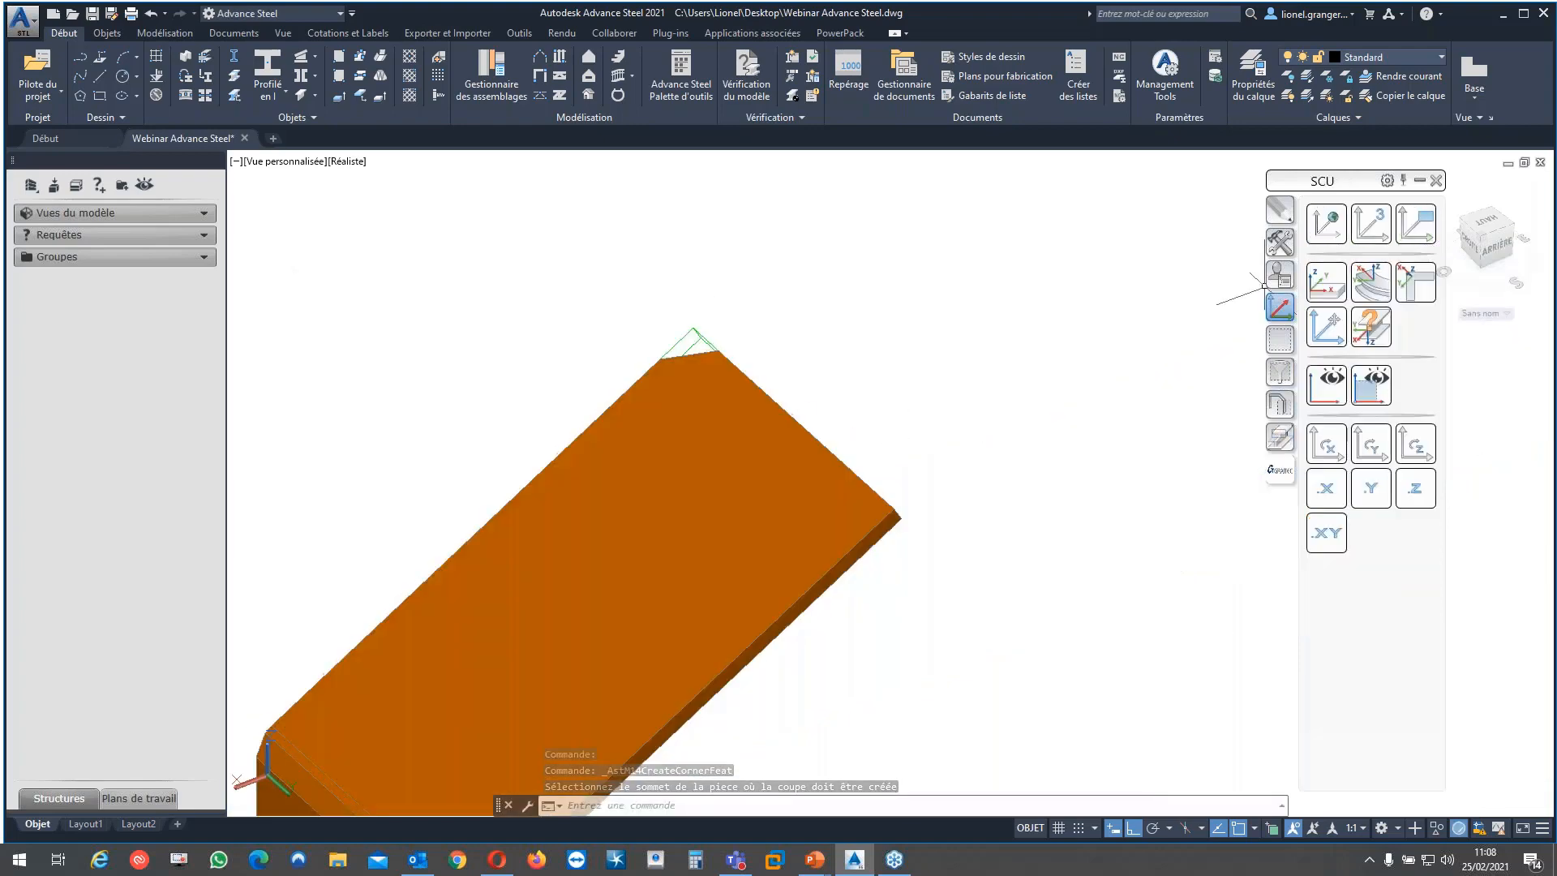
Align the UCS with the sloped plate at its free end using the object coordinate system
{"action": "left_click", "coordinate": [1371, 327]}
{"action": "left_click", "coordinate": [864, 488]}
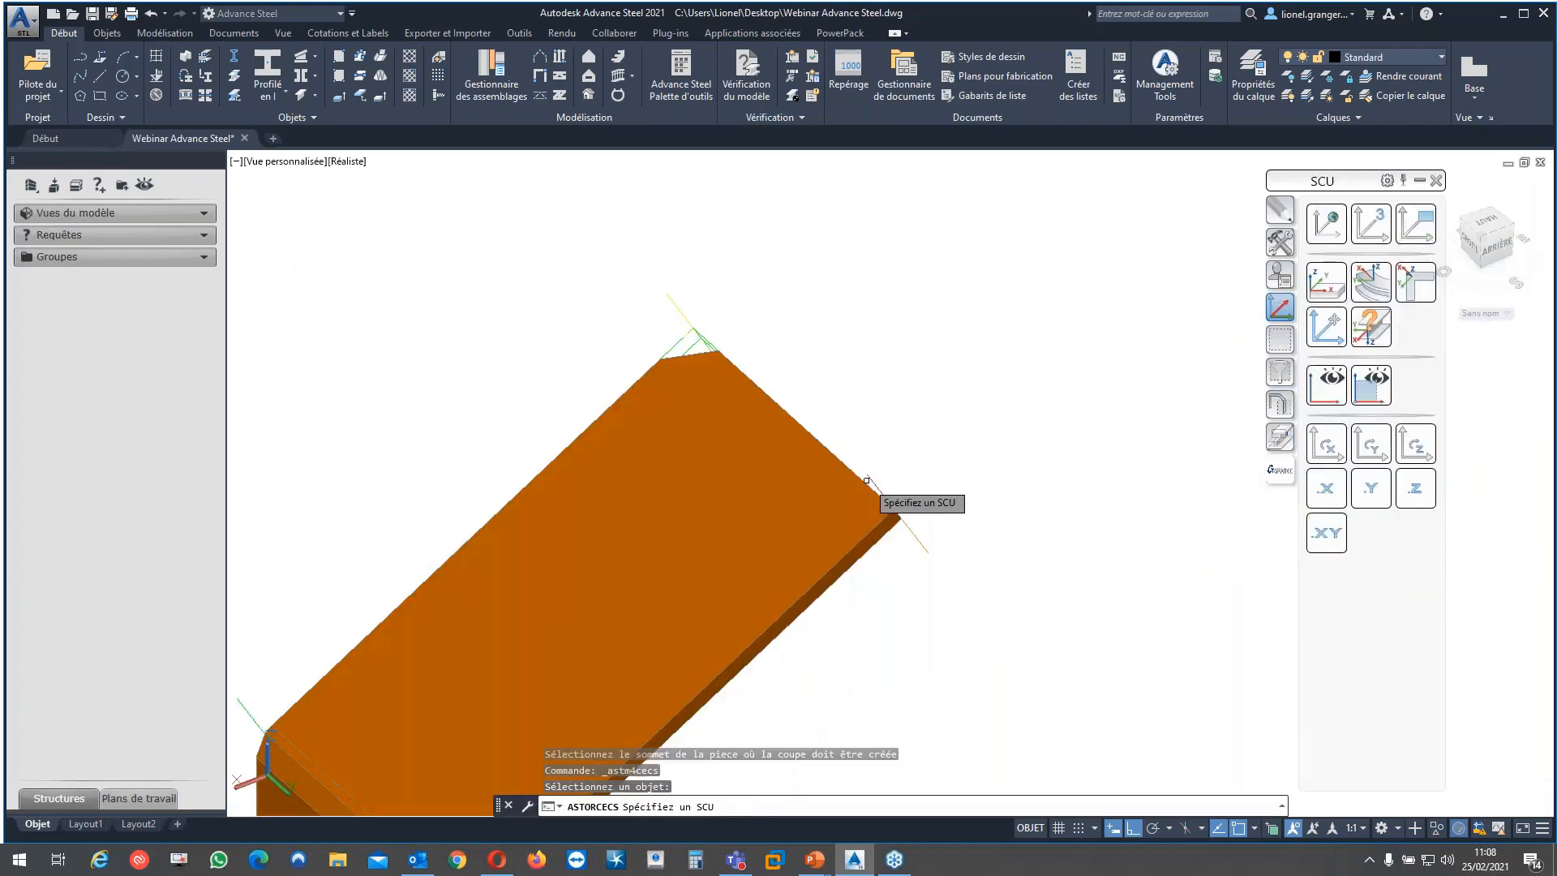
{"action": "left_click", "coordinate": [870, 477]}
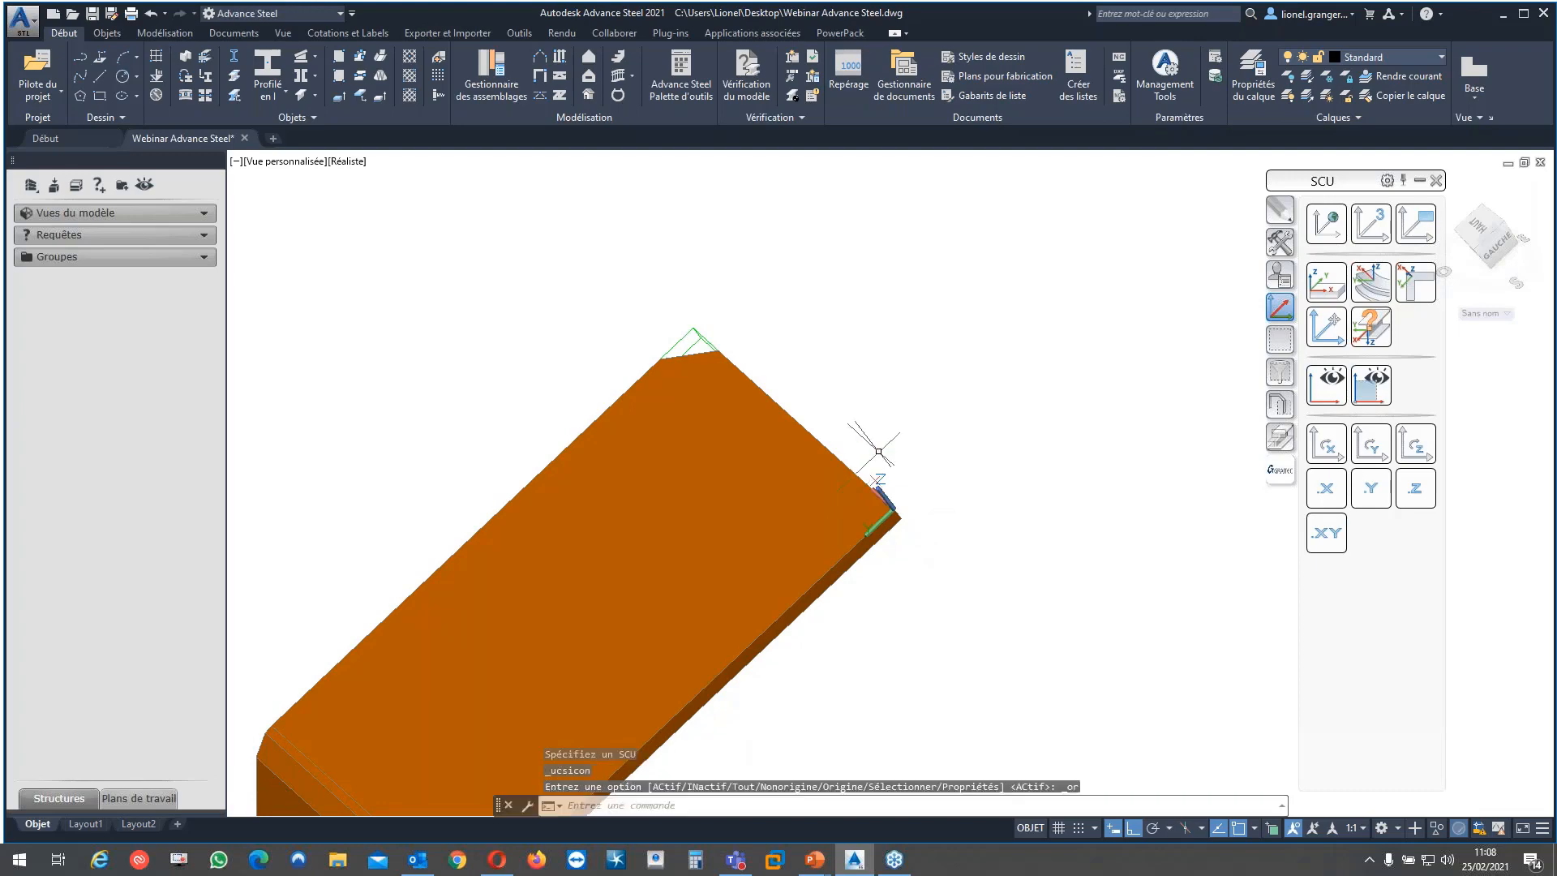
Create a hole group on the sloped plate between its opposite corners, with one hole in X and one in Y
{"action": "left_click", "coordinate": [438, 95]}
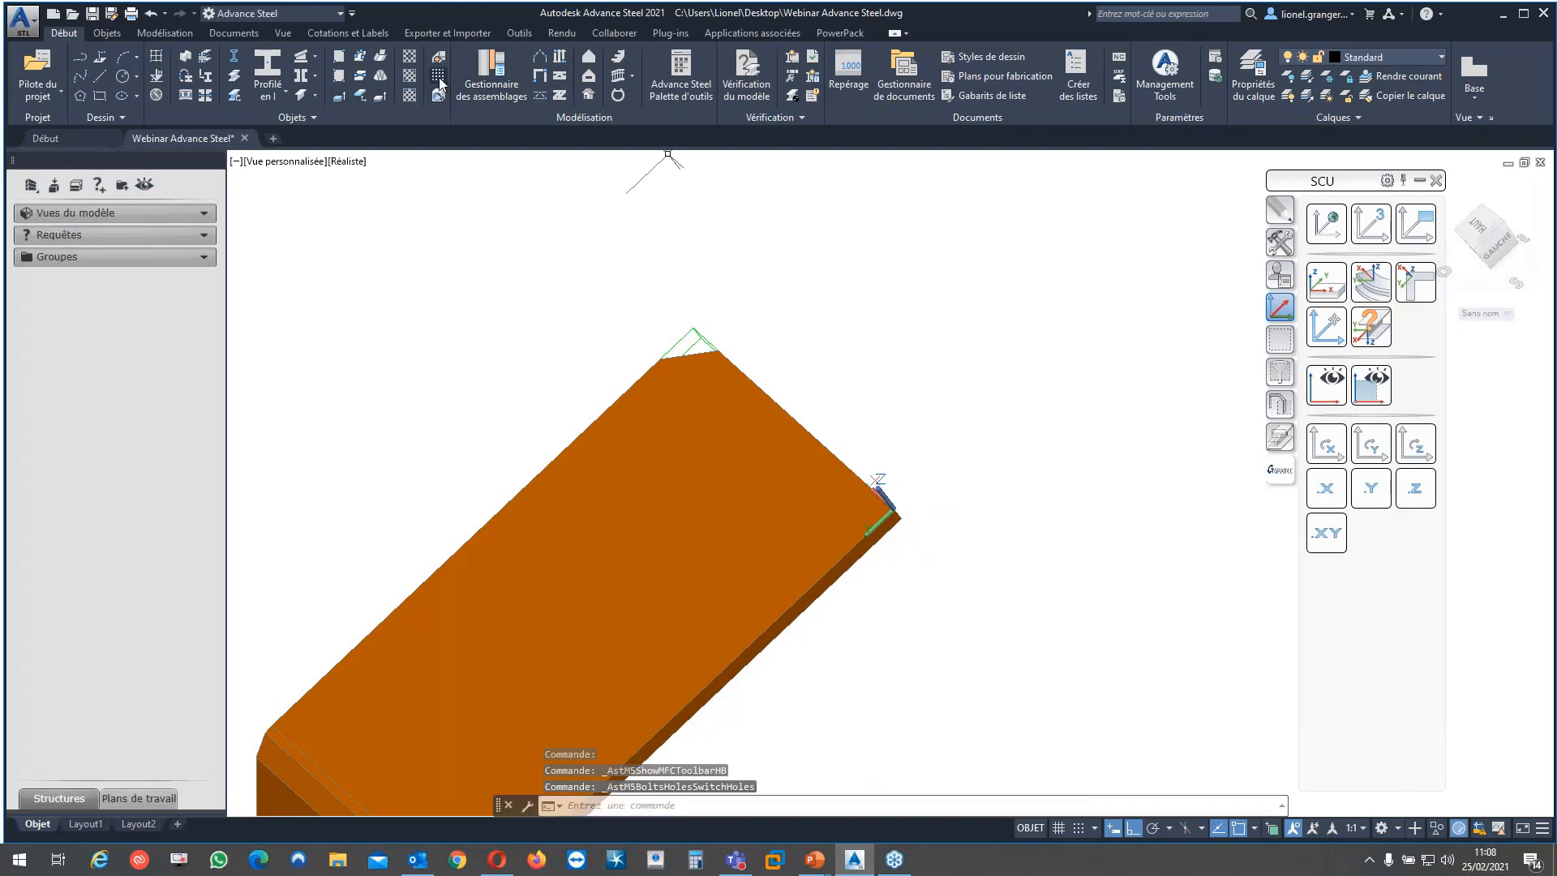
{"action": "left_click", "coordinate": [700, 362]}
{"action": "left_click", "coordinate": [693, 341]}
{"action": "scroll", "coordinate": [695, 349], "scroll_direction": "down", "scroll_amount": 5}
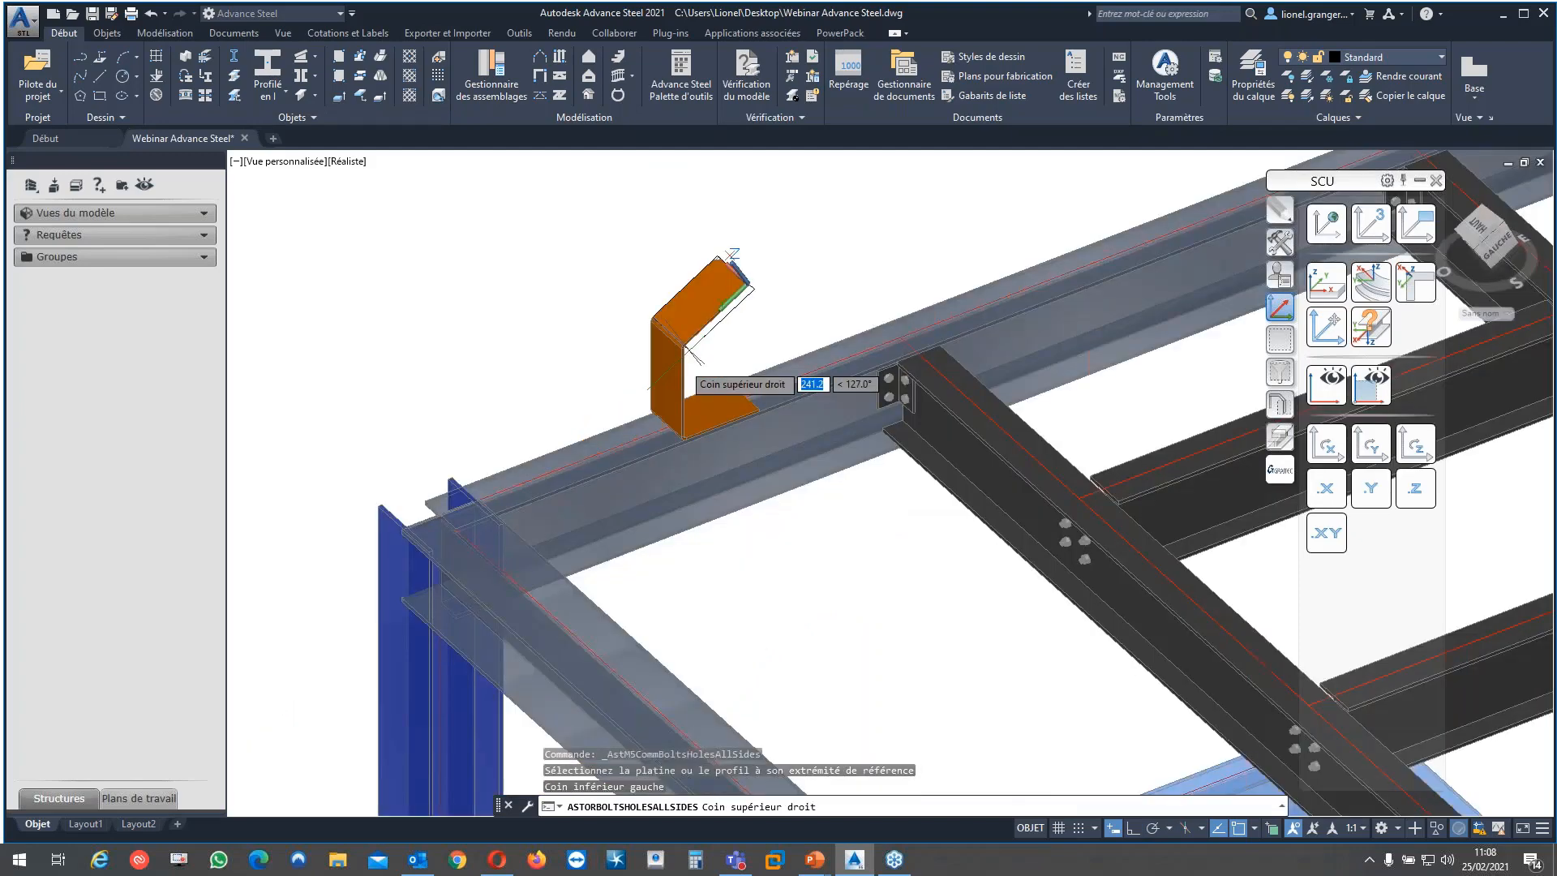
{"action": "scroll", "coordinate": [691, 355], "scroll_direction": "up", "scroll_amount": 2}
{"action": "scroll", "coordinate": [683, 353], "scroll_direction": "up", "scroll_amount": 3}
{"action": "left_click", "coordinate": [827, 202]}
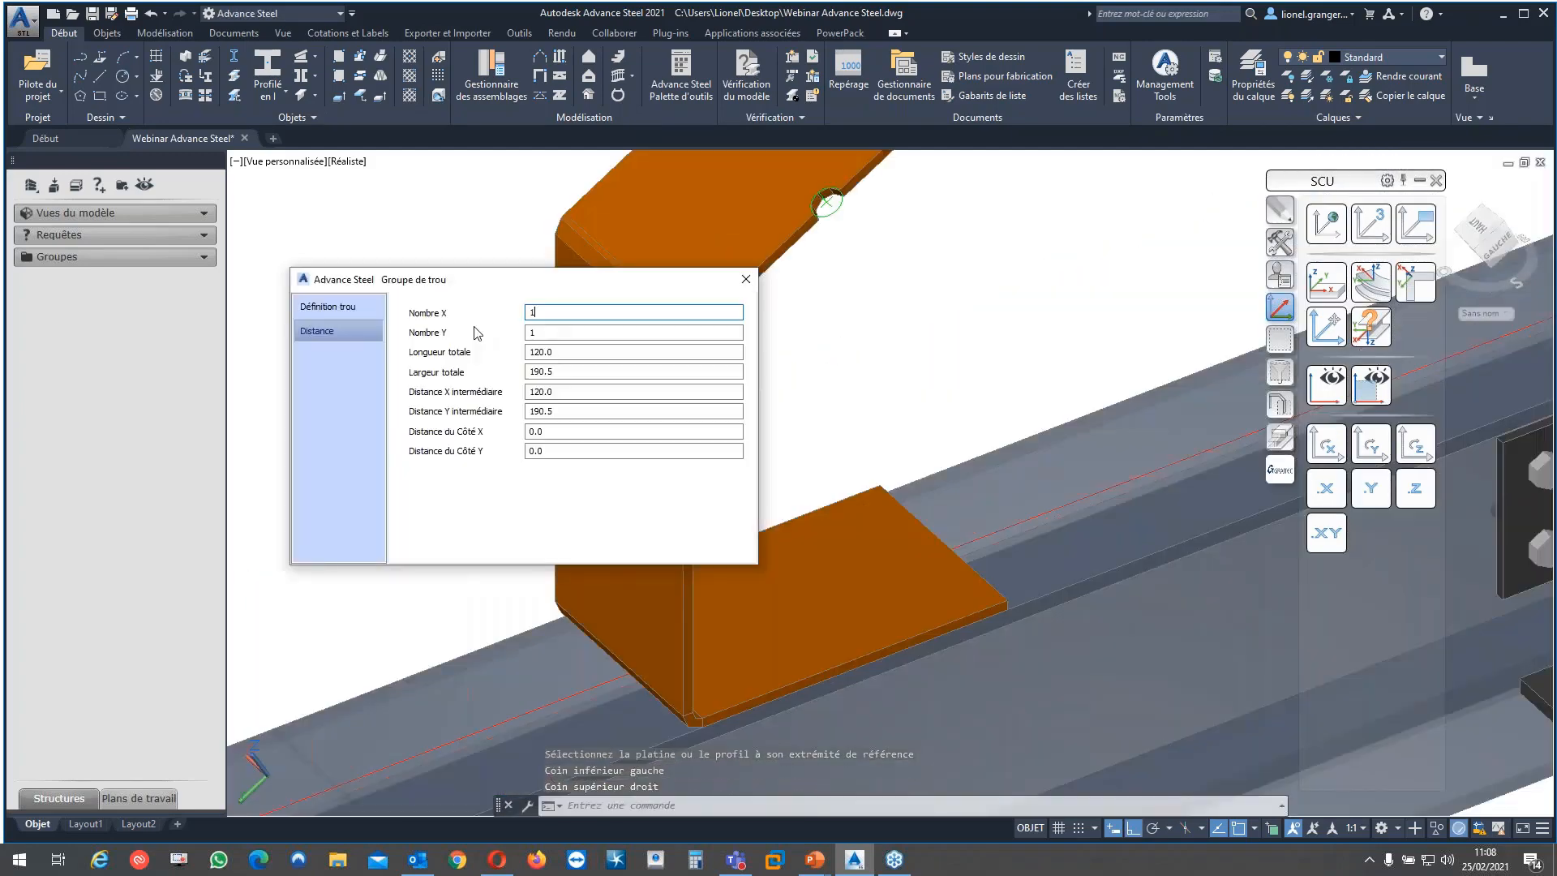
Change the hole type to slotted (Trou oblong) and set its length to 50
{"action": "left_click", "coordinate": [356, 307]}
{"action": "left_click", "coordinate": [560, 313]}
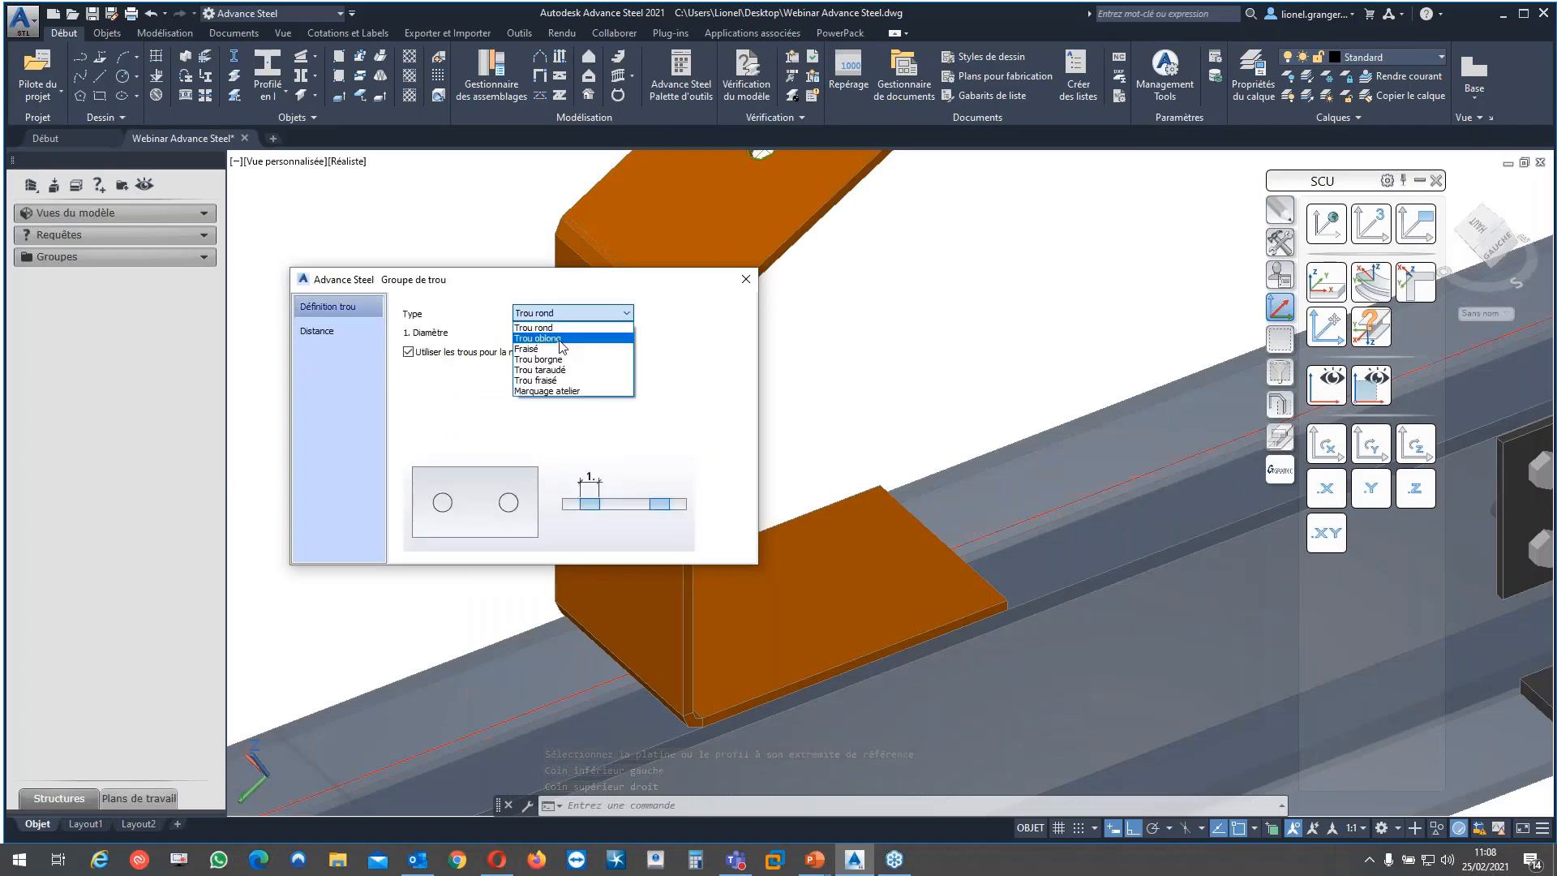
{"action": "left_click", "coordinate": [558, 338]}
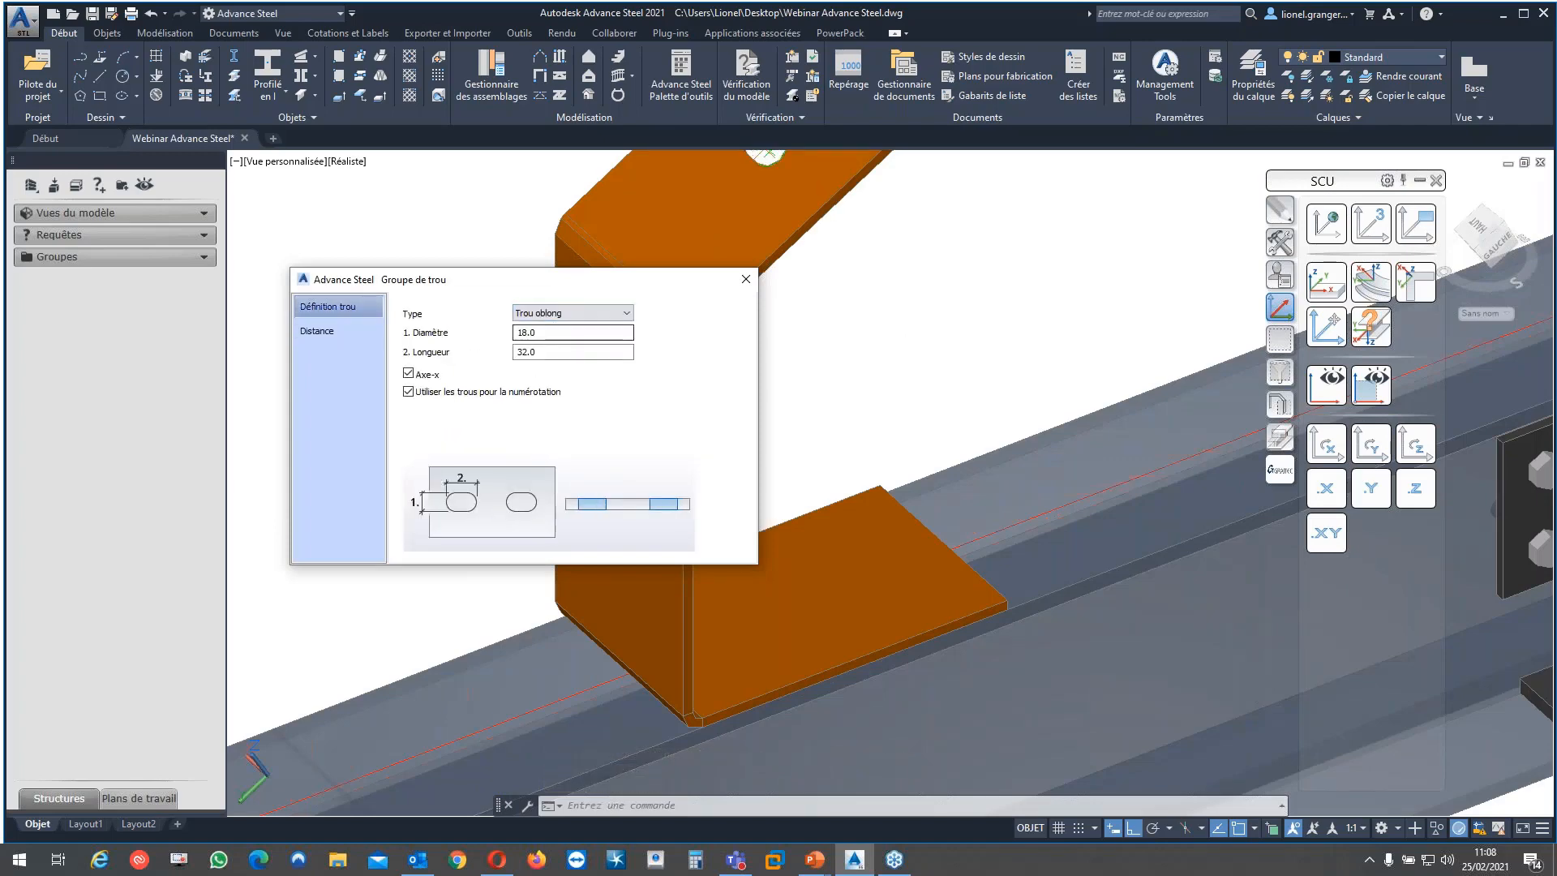
{"action": "key", "text": "Tab"}
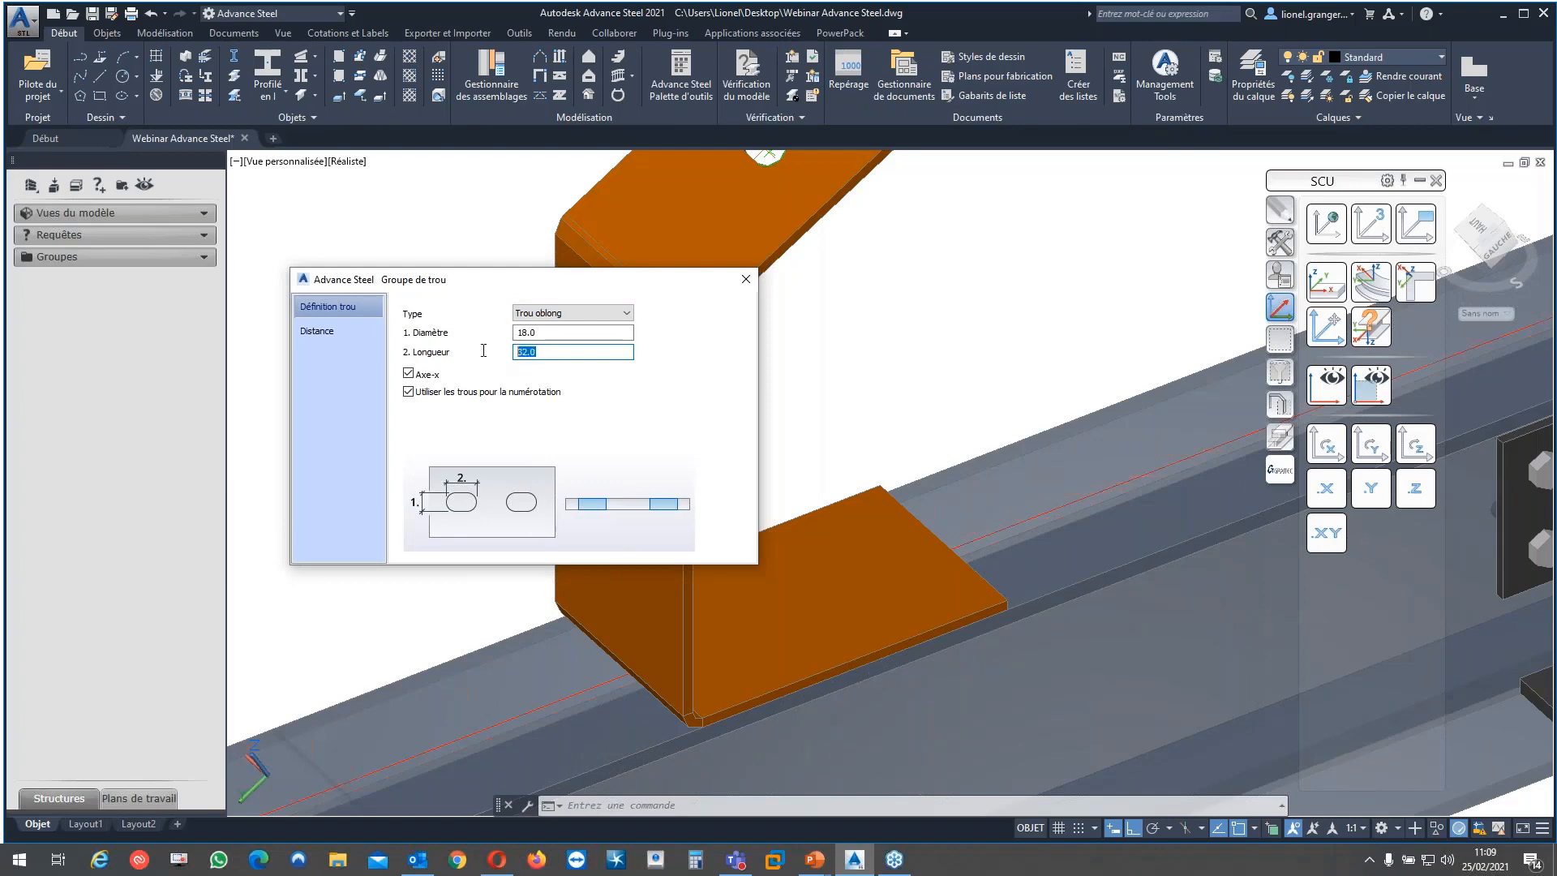
{"action": "type", "text": "50"}
{"action": "key", "text": "Return"}
{"action": "left_click", "coordinate": [745, 281]}
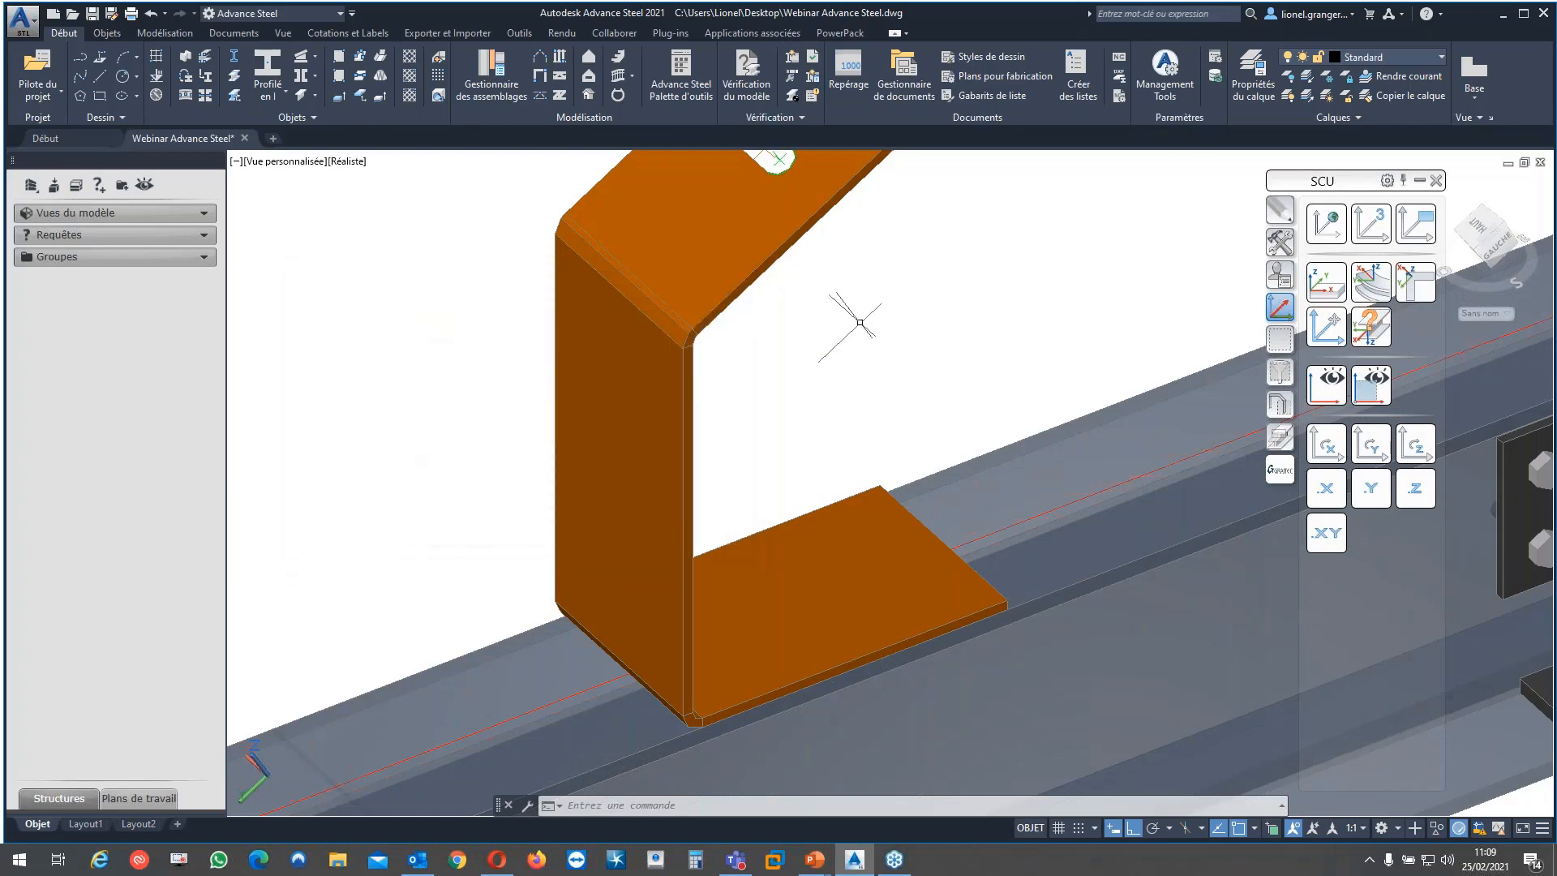
Number the model's single parts and assemblies with the default numbering settings and close the resulting mark list
{"action": "scroll", "coordinate": [859, 322], "scroll_direction": "down", "scroll_amount": 2}
{"action": "scroll", "coordinate": [787, 409], "scroll_direction": "down", "scroll_amount": 4}
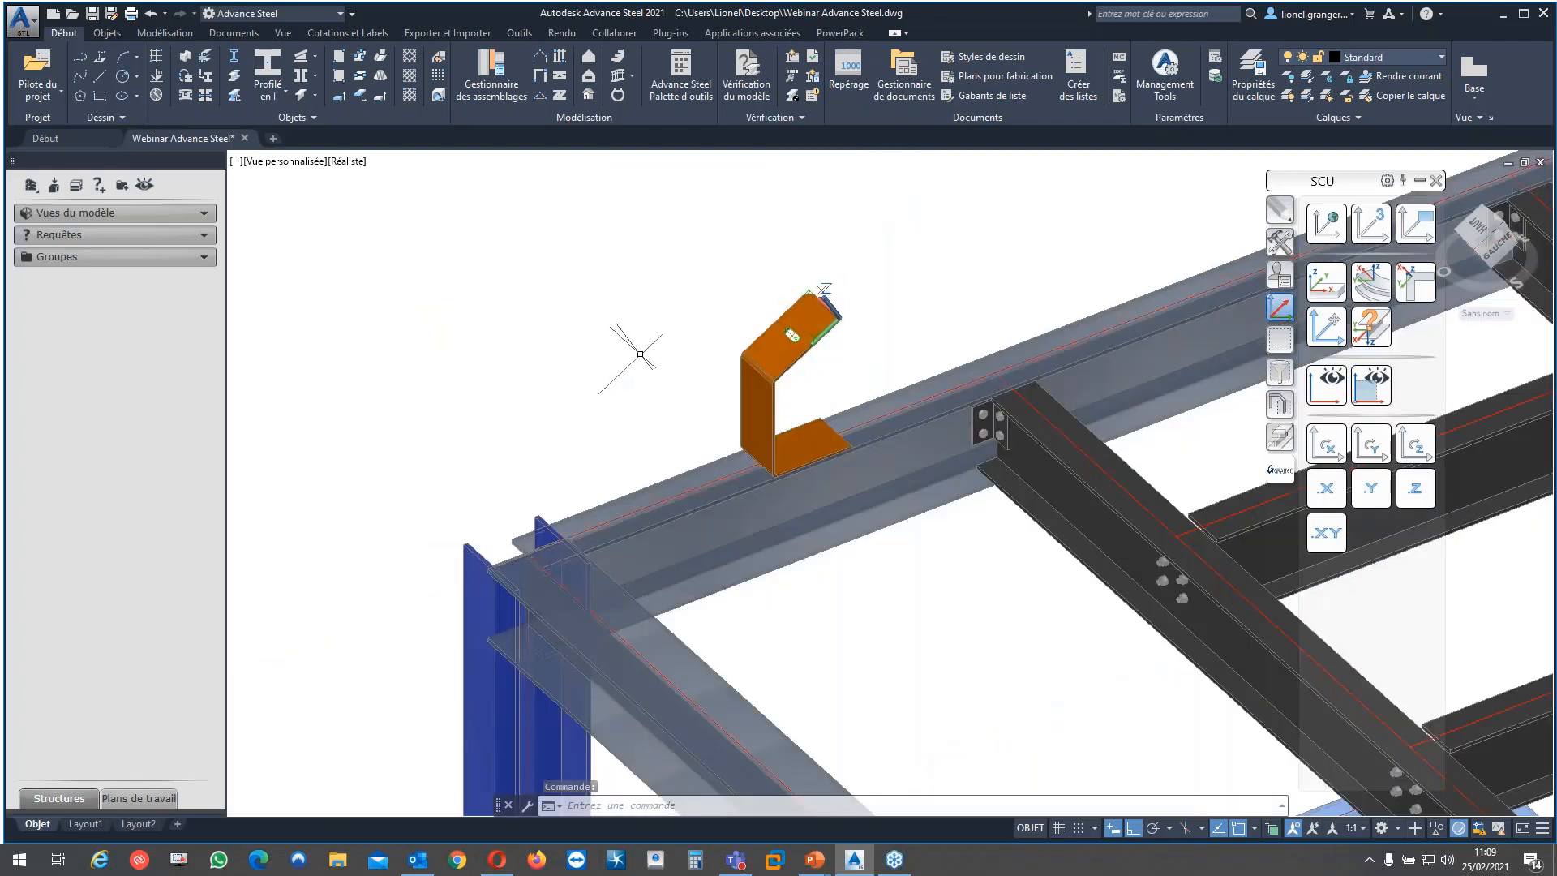
{"action": "scroll", "coordinate": [640, 355], "scroll_direction": "down", "scroll_amount": 2}
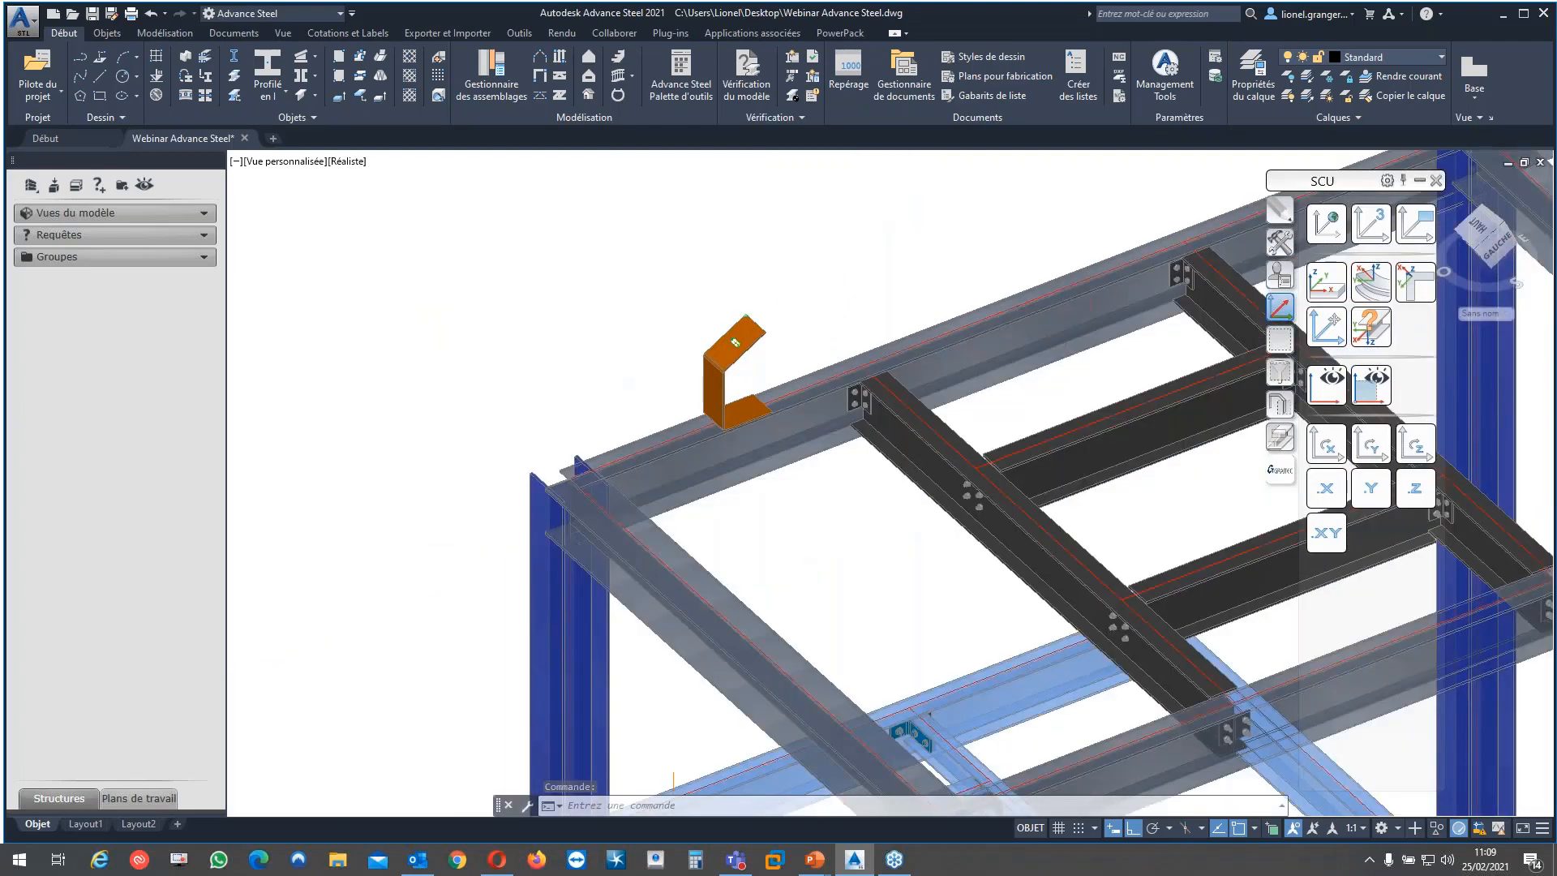
{"action": "scroll", "coordinate": [587, 352], "scroll_direction": "down", "scroll_amount": 2}
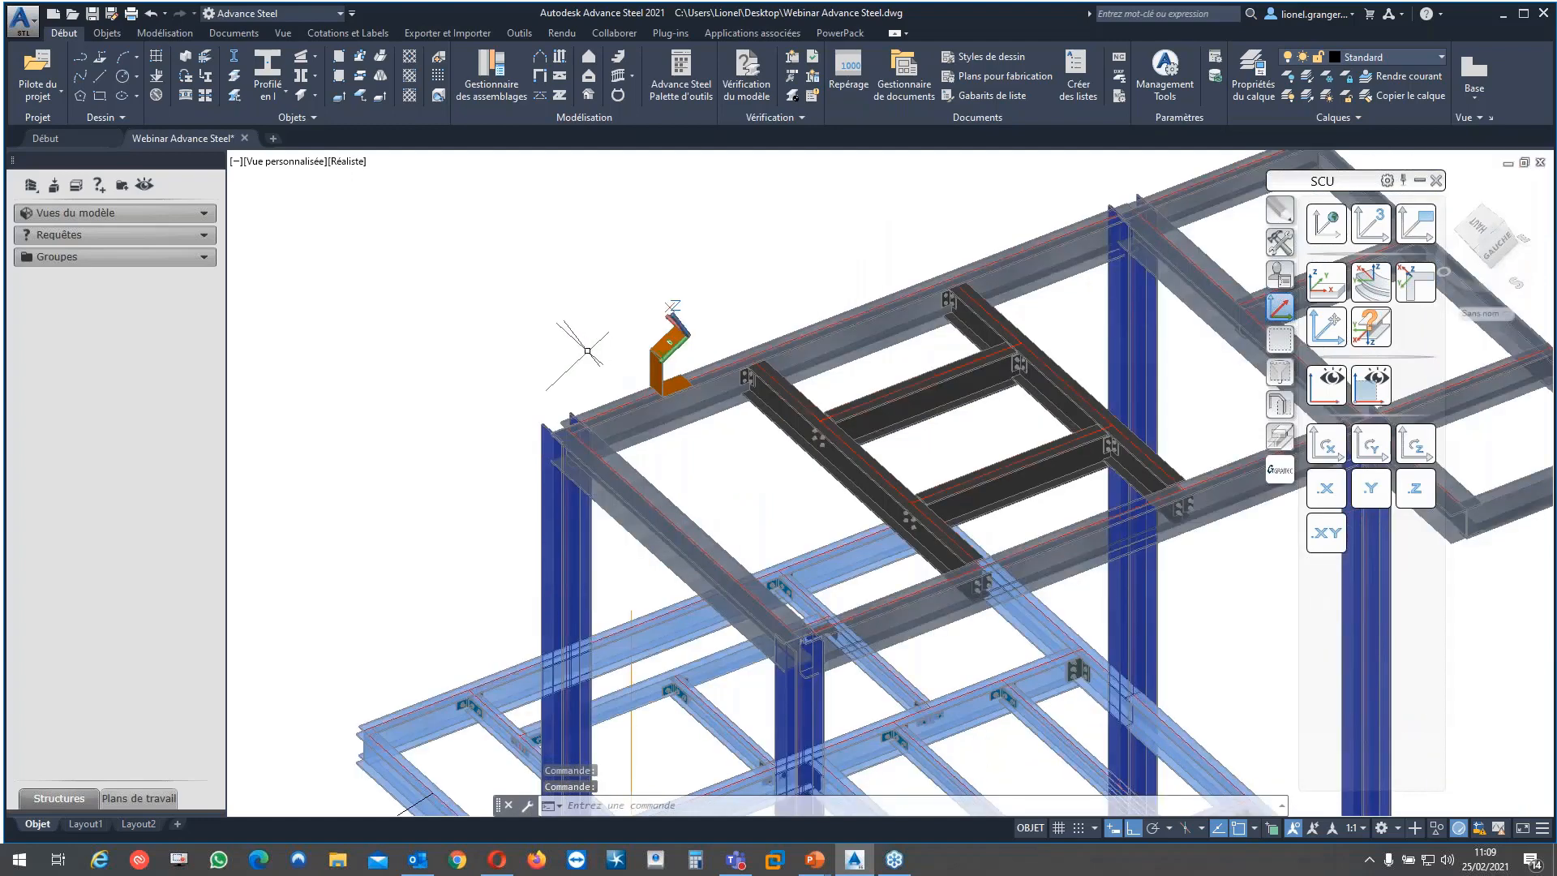
{"action": "scroll", "coordinate": [587, 351], "scroll_direction": "down", "scroll_amount": 2}
{"action": "middle_click_drag", "start_coordinate": [588, 352], "coordinate": [704, 396], "text": "shift"}
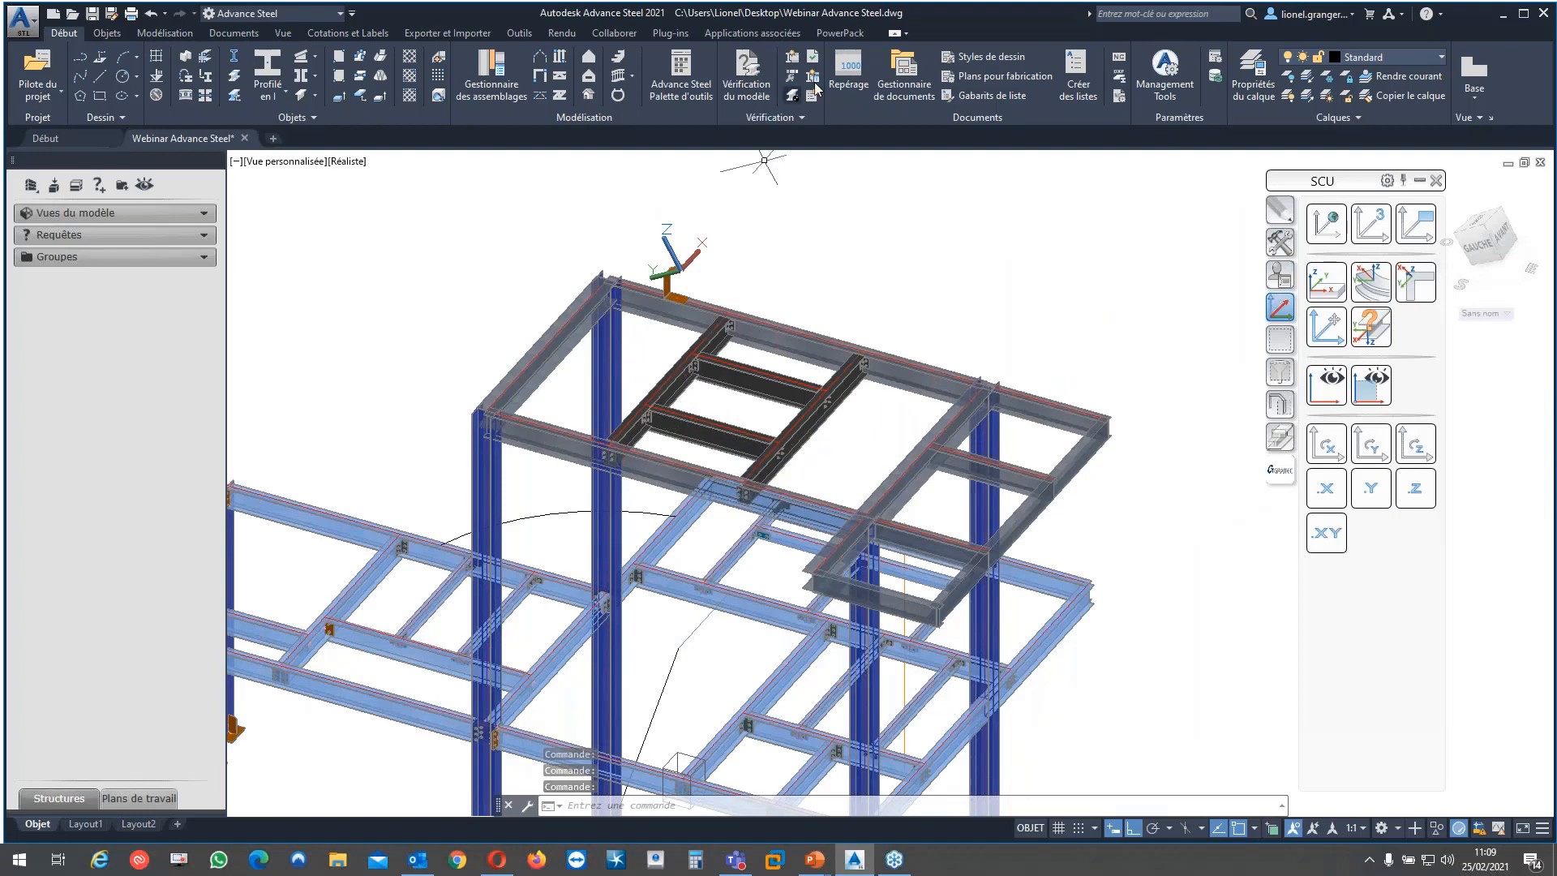
{"action": "left_click", "coordinate": [844, 77]}
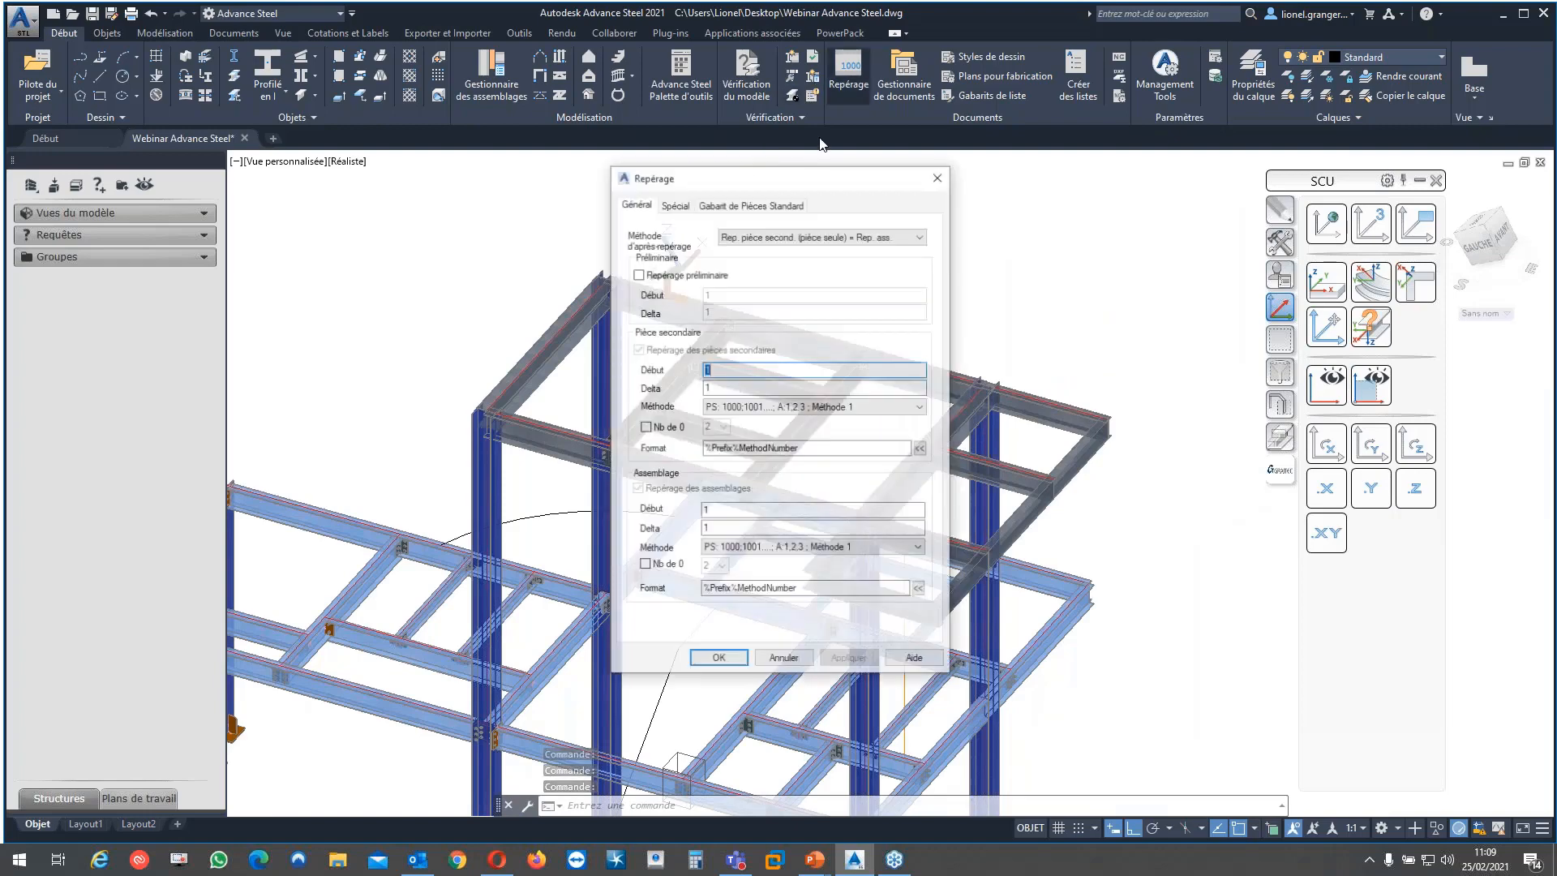
{"action": "left_click", "coordinate": [718, 660]}
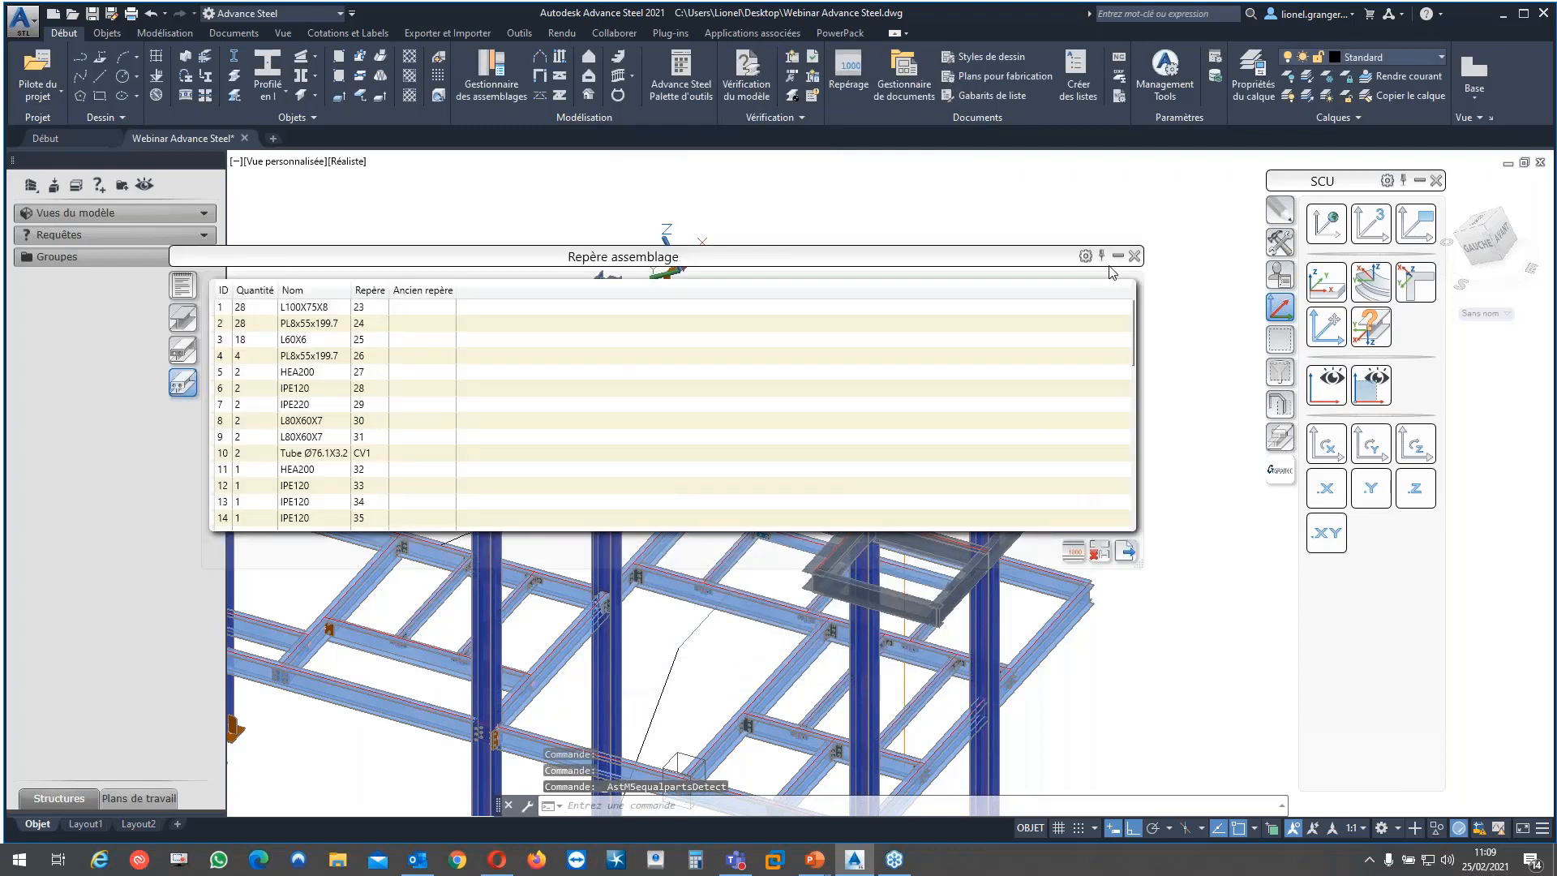
{"action": "left_click", "coordinate": [1134, 256]}
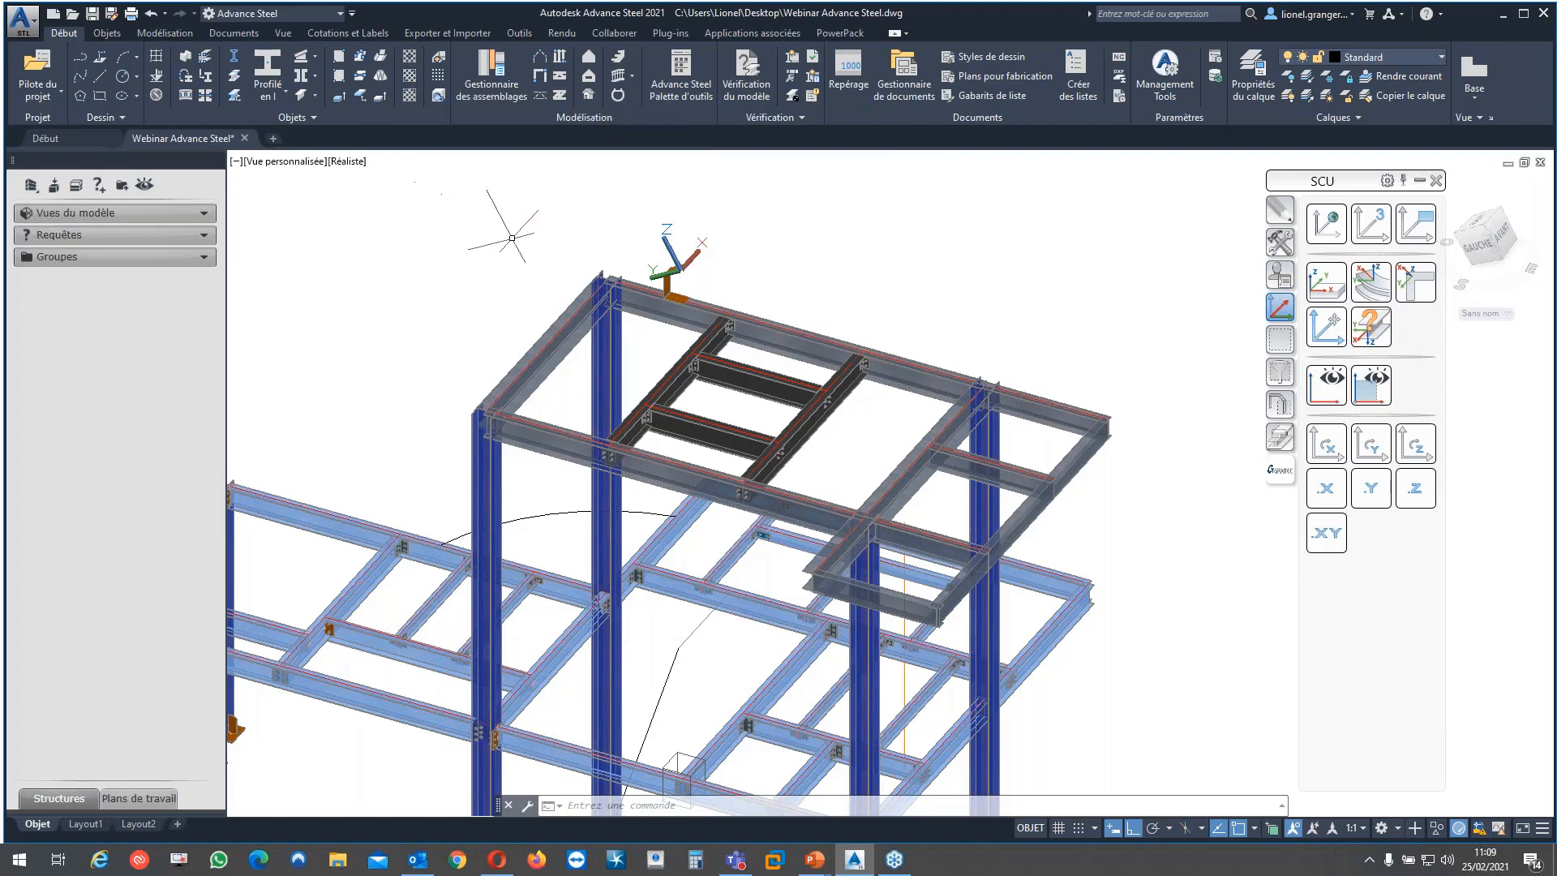
Select the upper structure with a crossing window and generate its beam cut sheets with parts list from the fabrication drawing processes
{"action": "middle_click_drag", "start_coordinate": [496, 377], "coordinate": [496, 377], "text": "shift"}
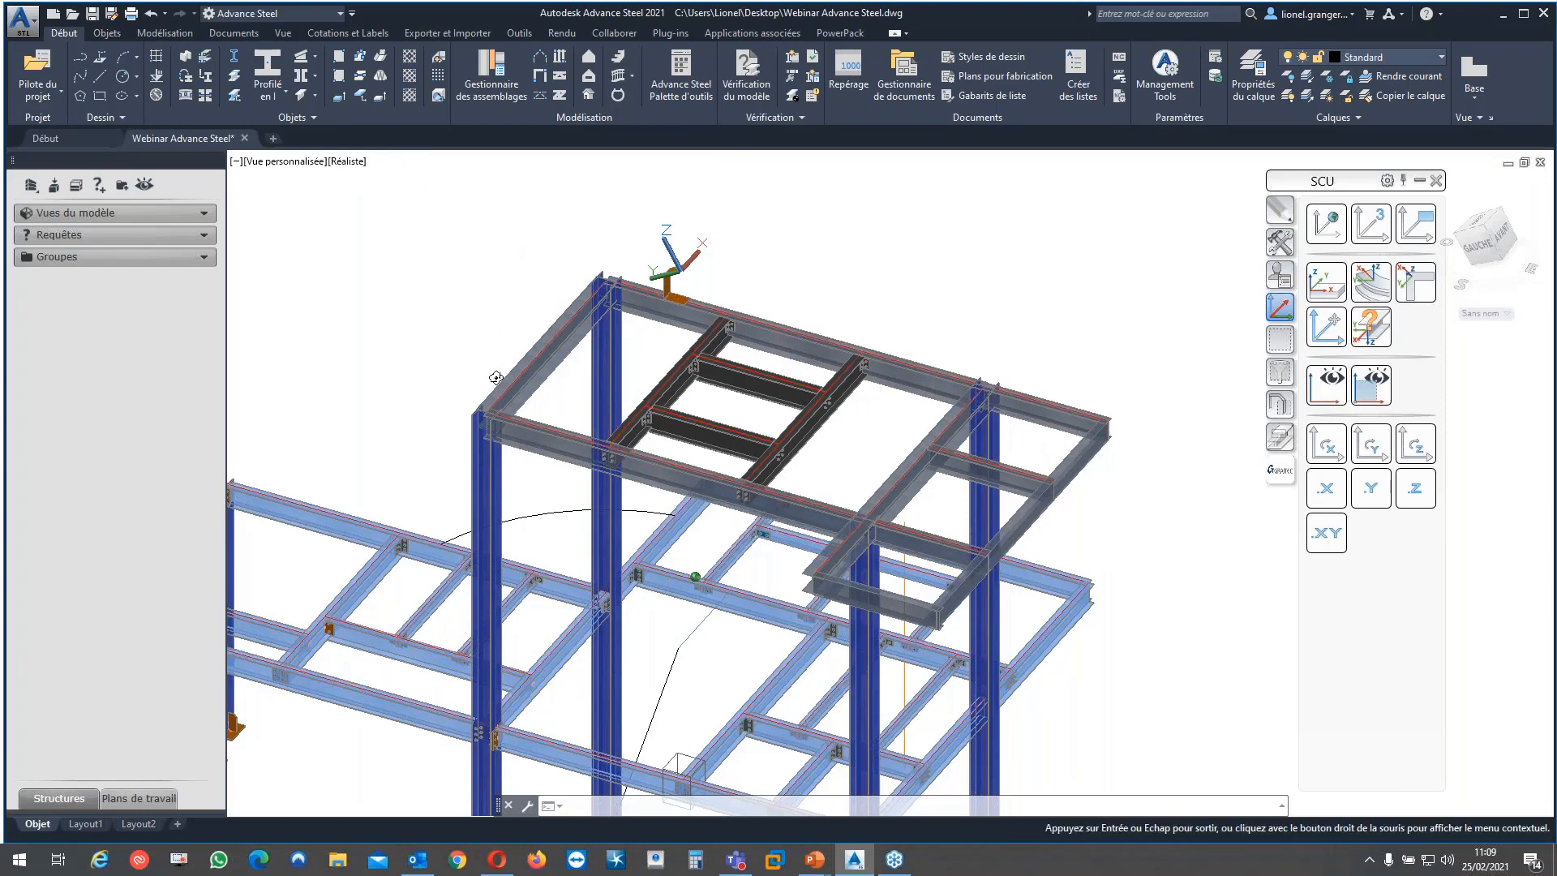
{"action": "scroll", "coordinate": [495, 377], "scroll_direction": "down", "scroll_amount": 5}
{"action": "left_click", "coordinate": [644, 276]}
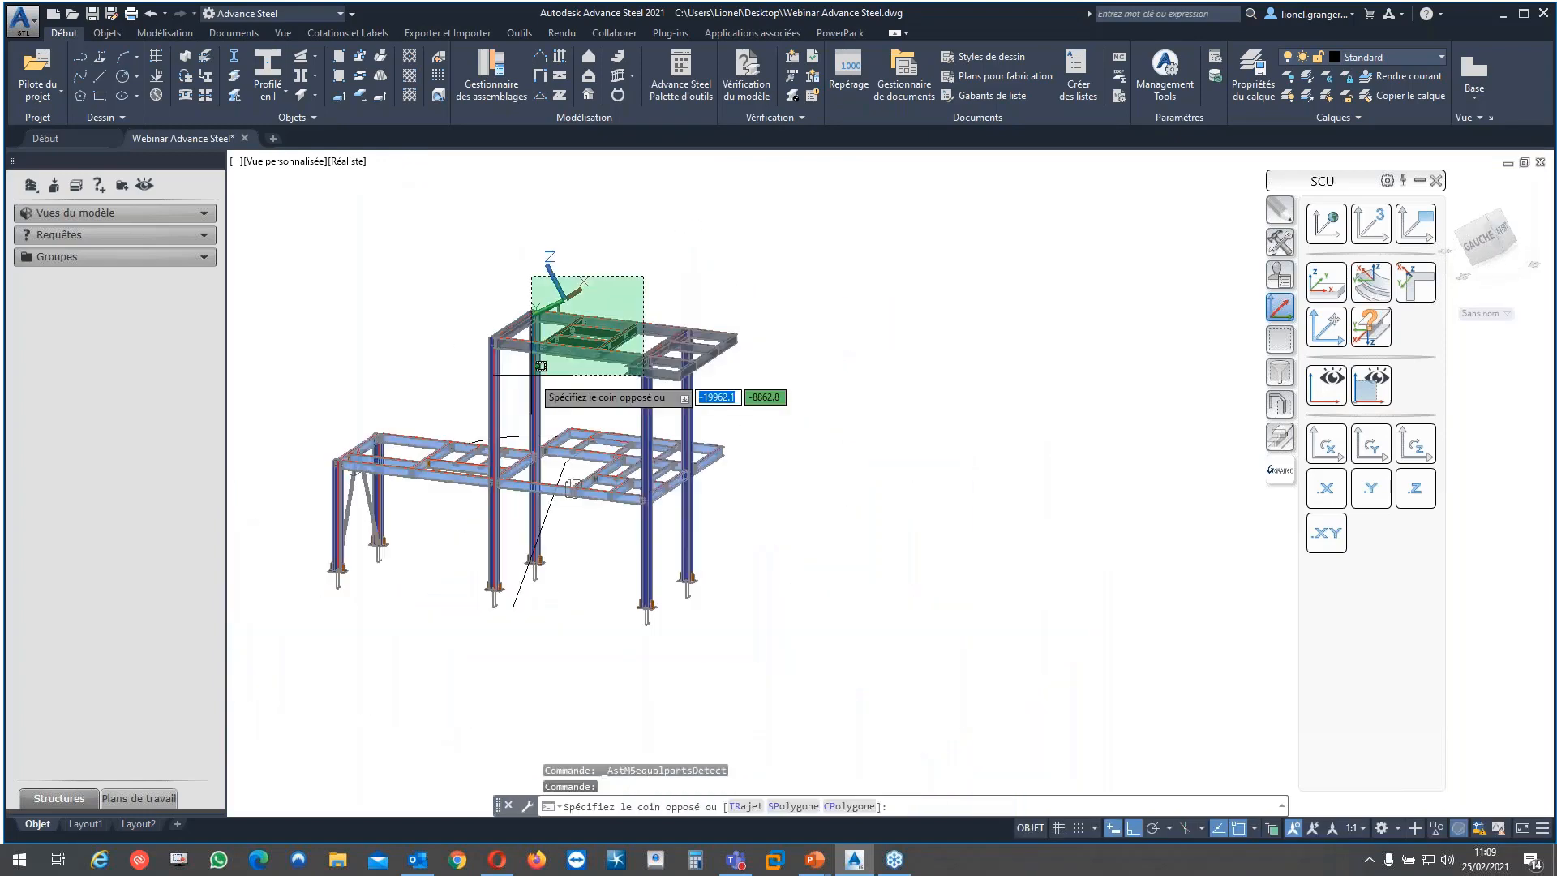
{"action": "left_click", "coordinate": [541, 366]}
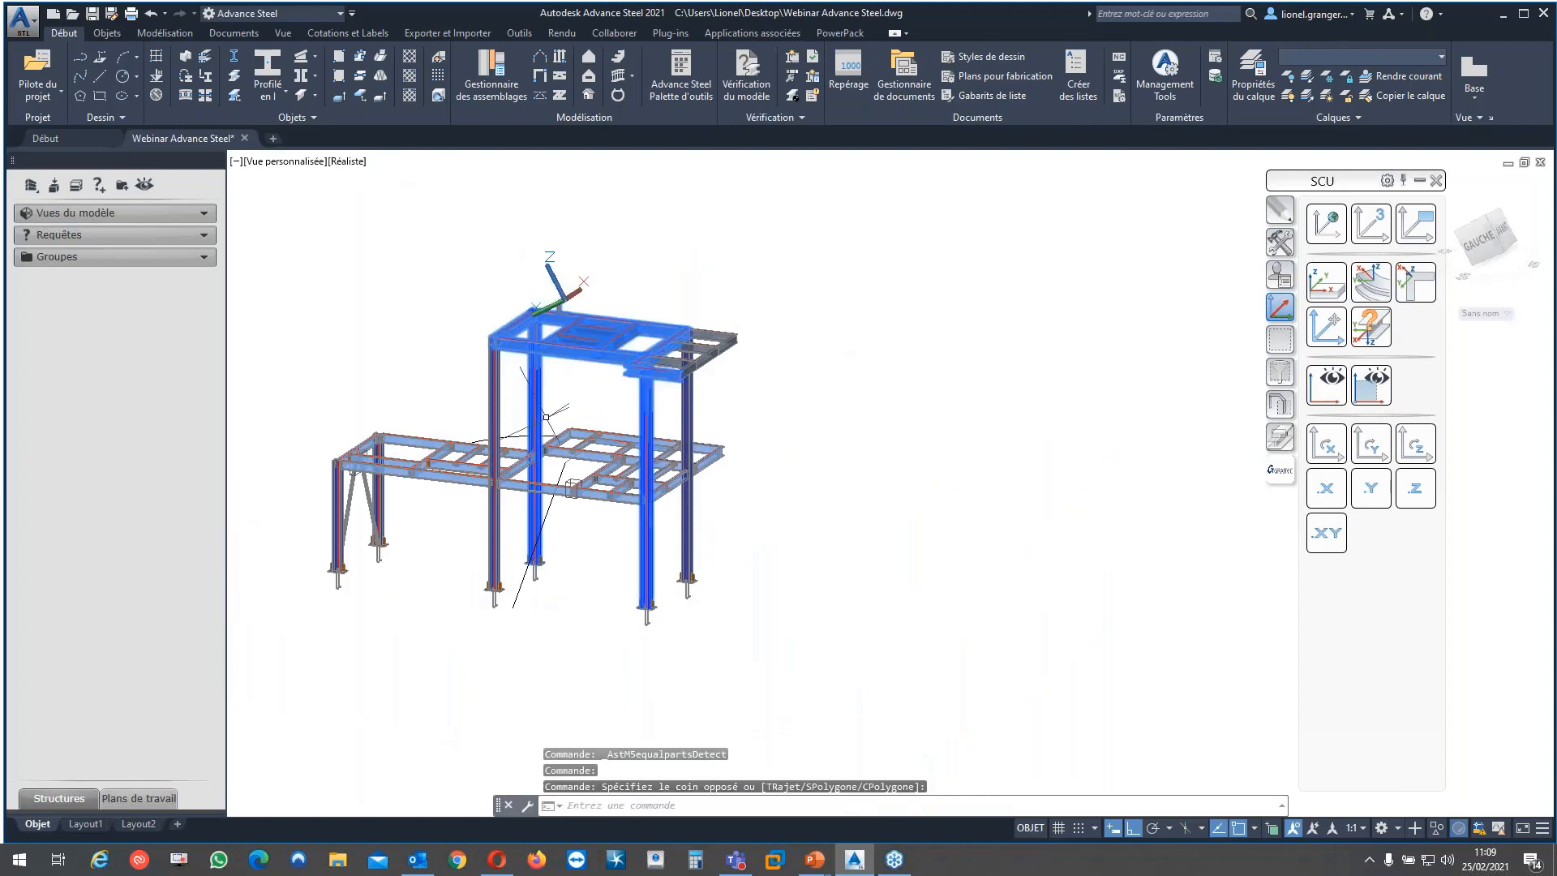
{"action": "left_click", "coordinate": [985, 77]}
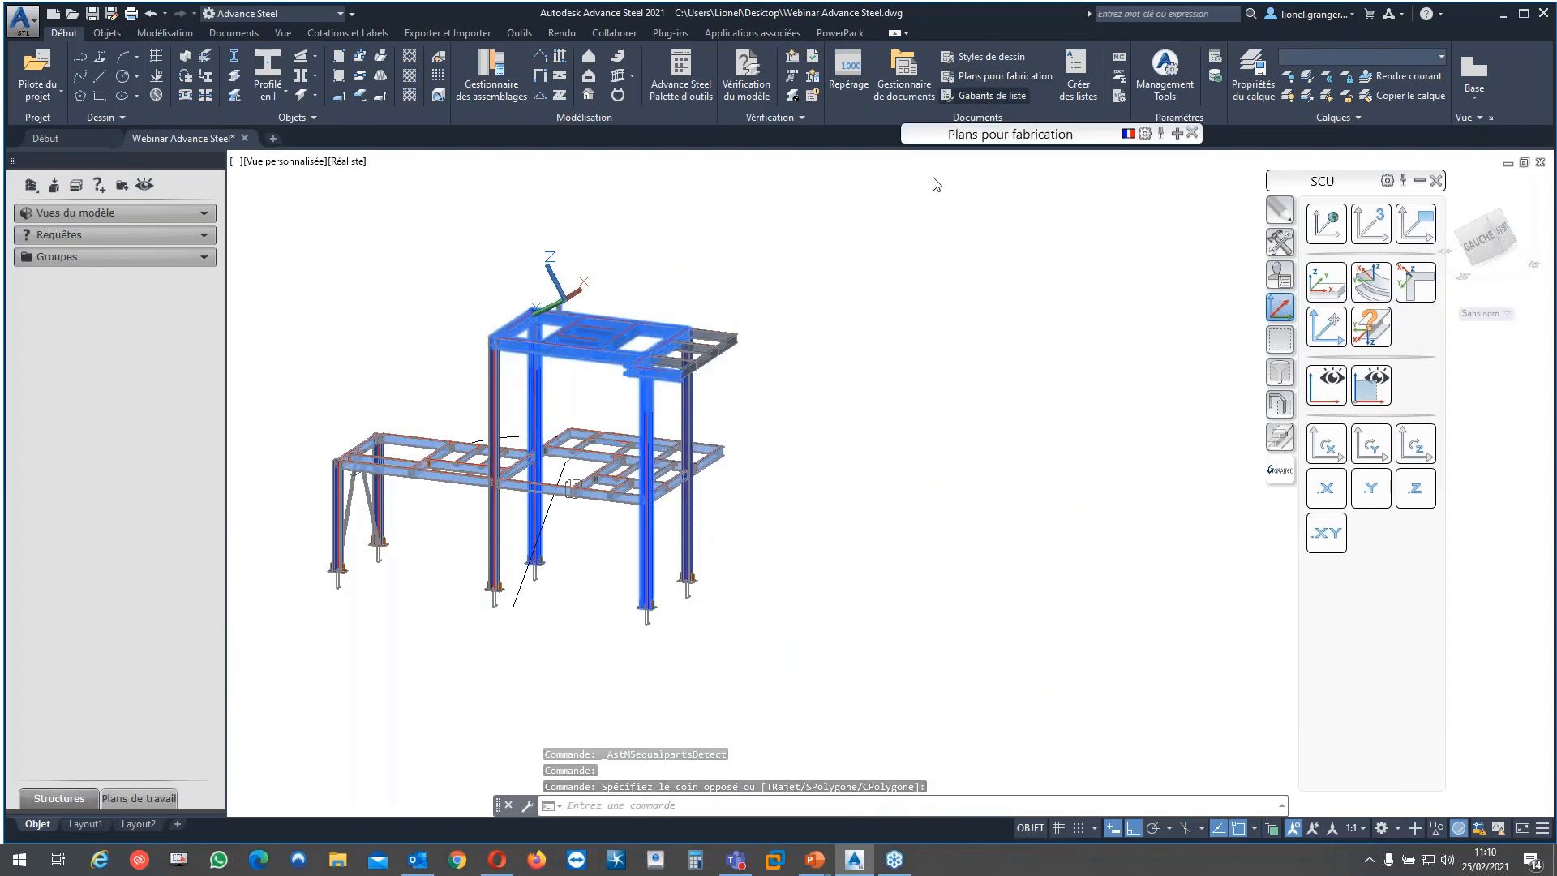
{"action": "left_click_drag", "start_coordinate": [991, 154], "coordinate": [883, 158]}
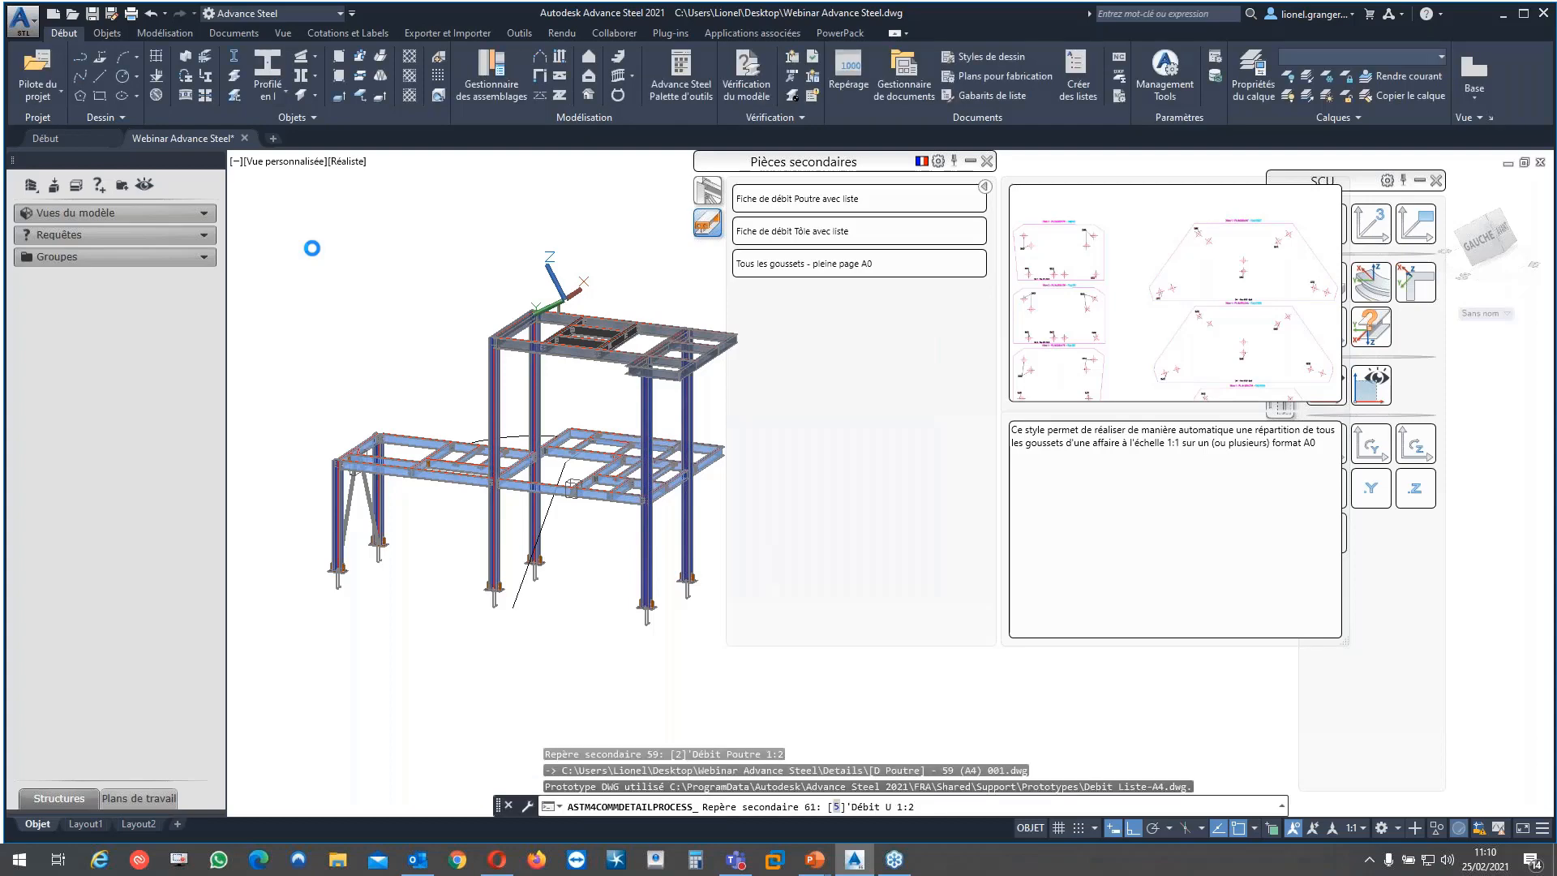
Window-select the structure's members and generate A4 plate cut sheets for their secondary parts
{"action": "left_click", "coordinate": [312, 242]}
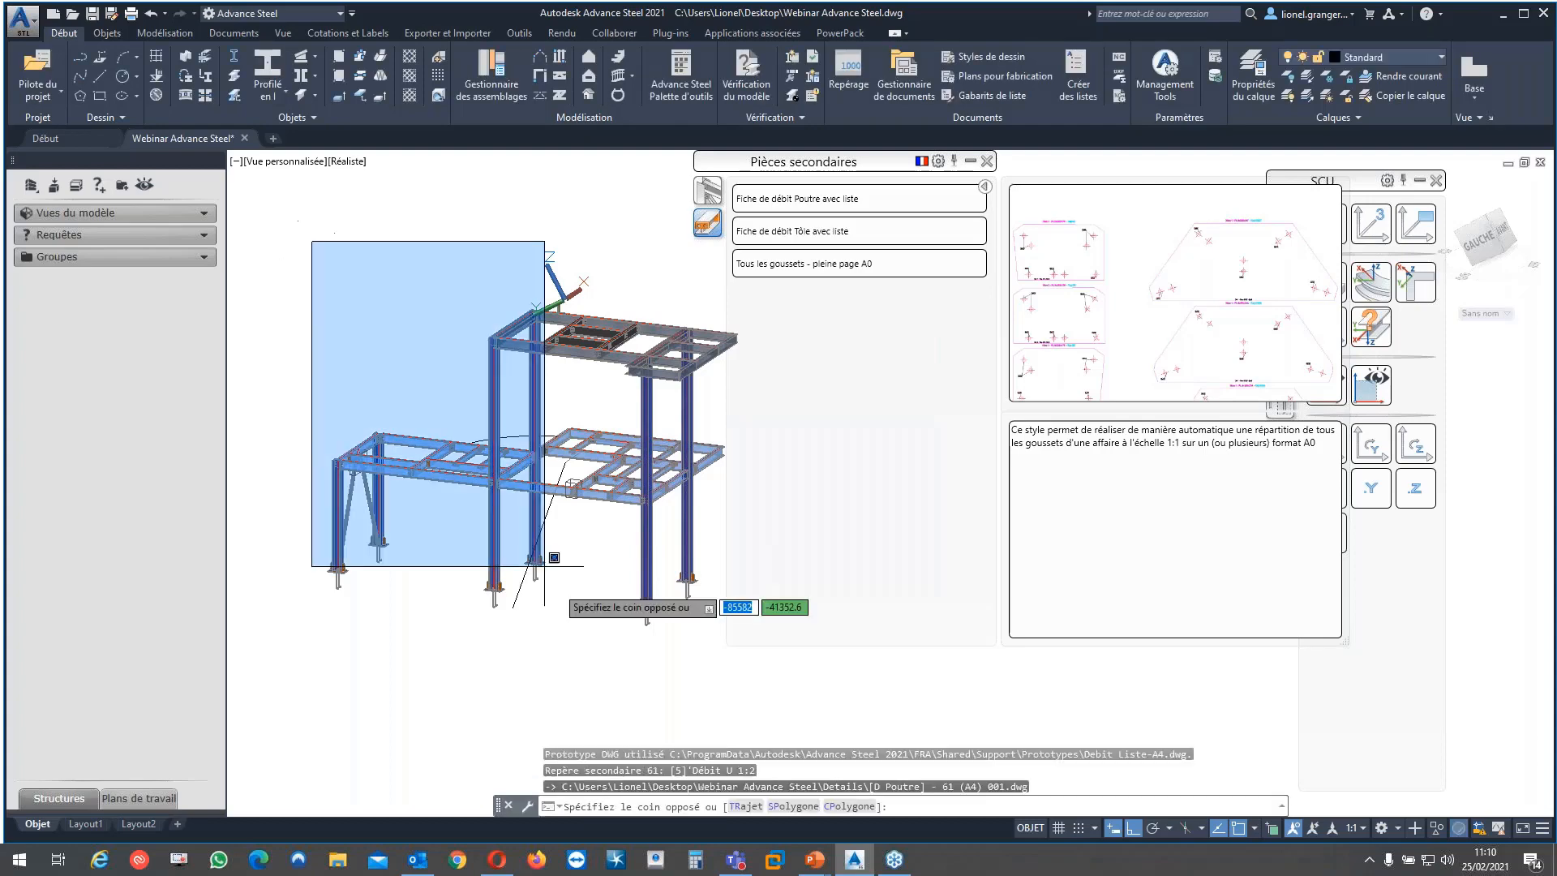
{"action": "left_click", "coordinate": [544, 566]}
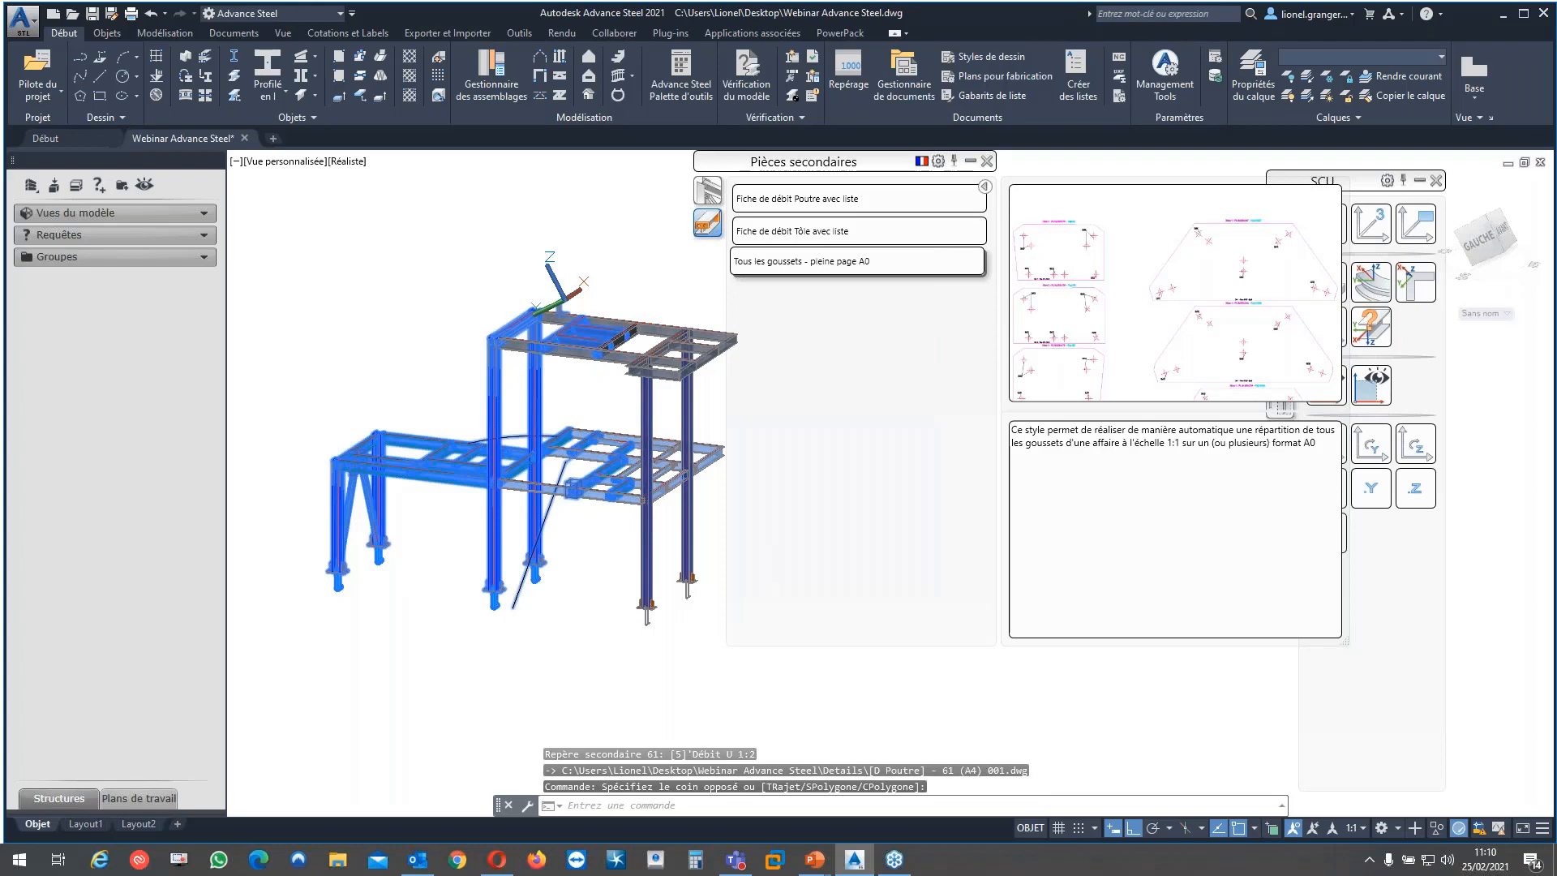
{"action": "left_click", "coordinate": [858, 262]}
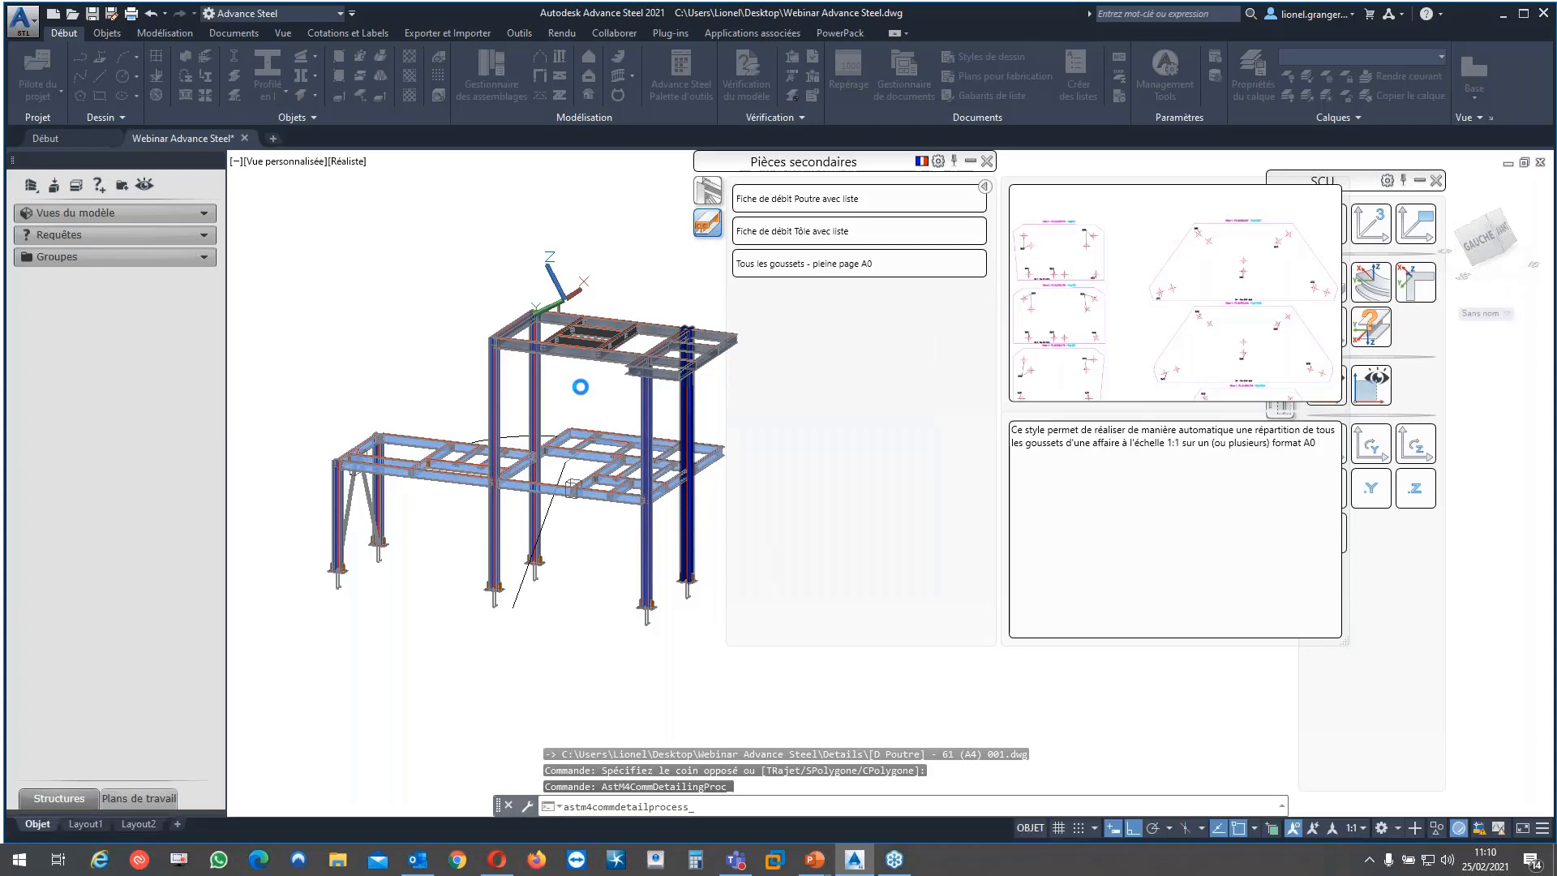
Window-select most of the structure and run the Fiche d'assemblage avec liste process on the selected main parts
{"action": "left_click", "coordinate": [328, 251]}
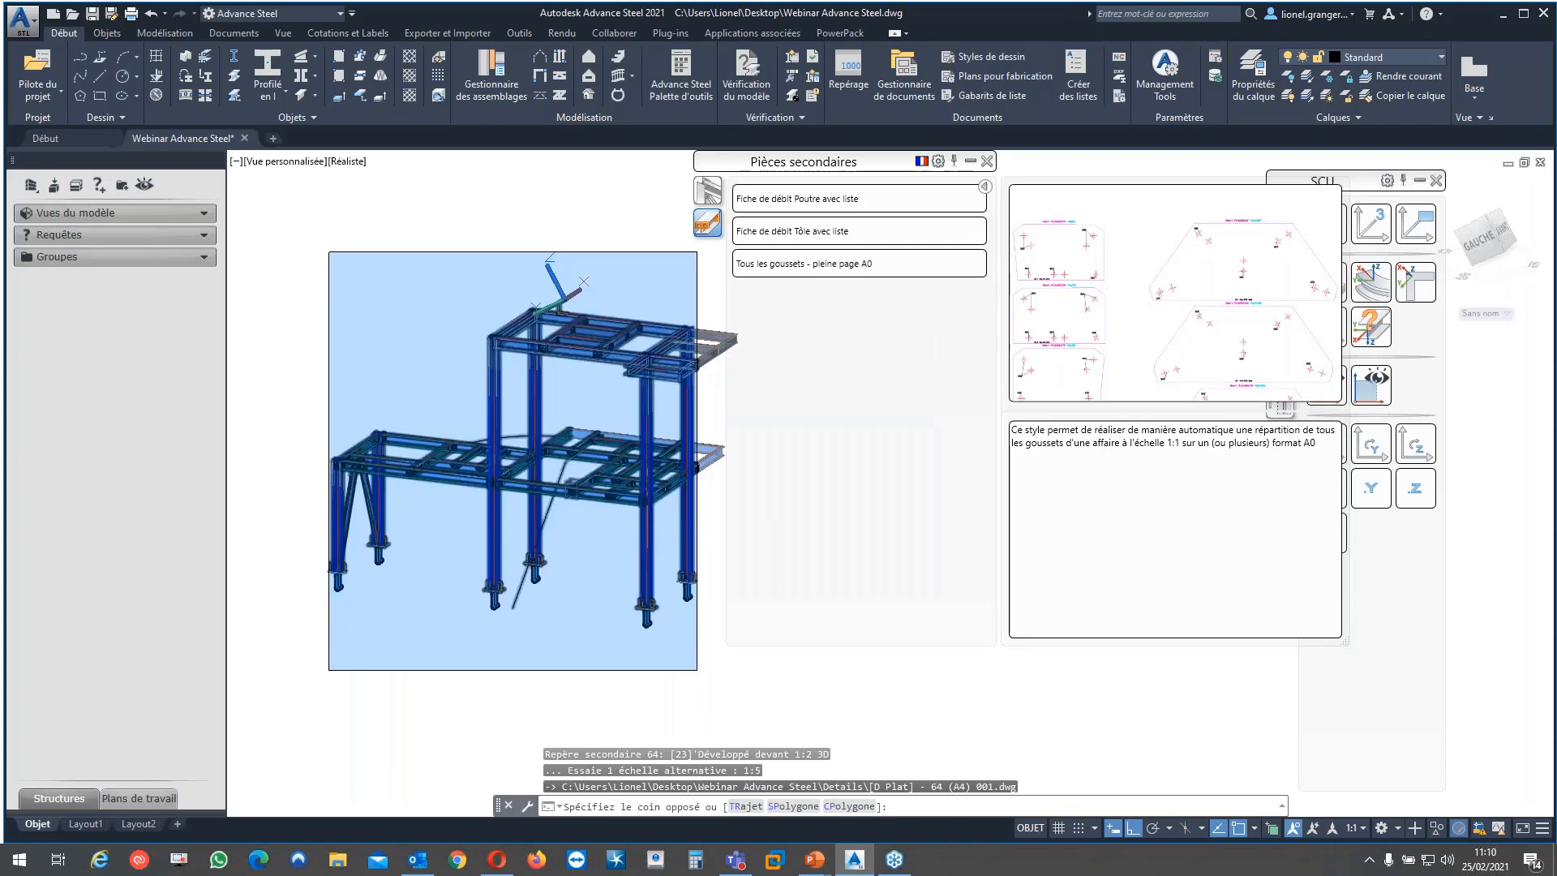
{"action": "left_click", "coordinate": [696, 670]}
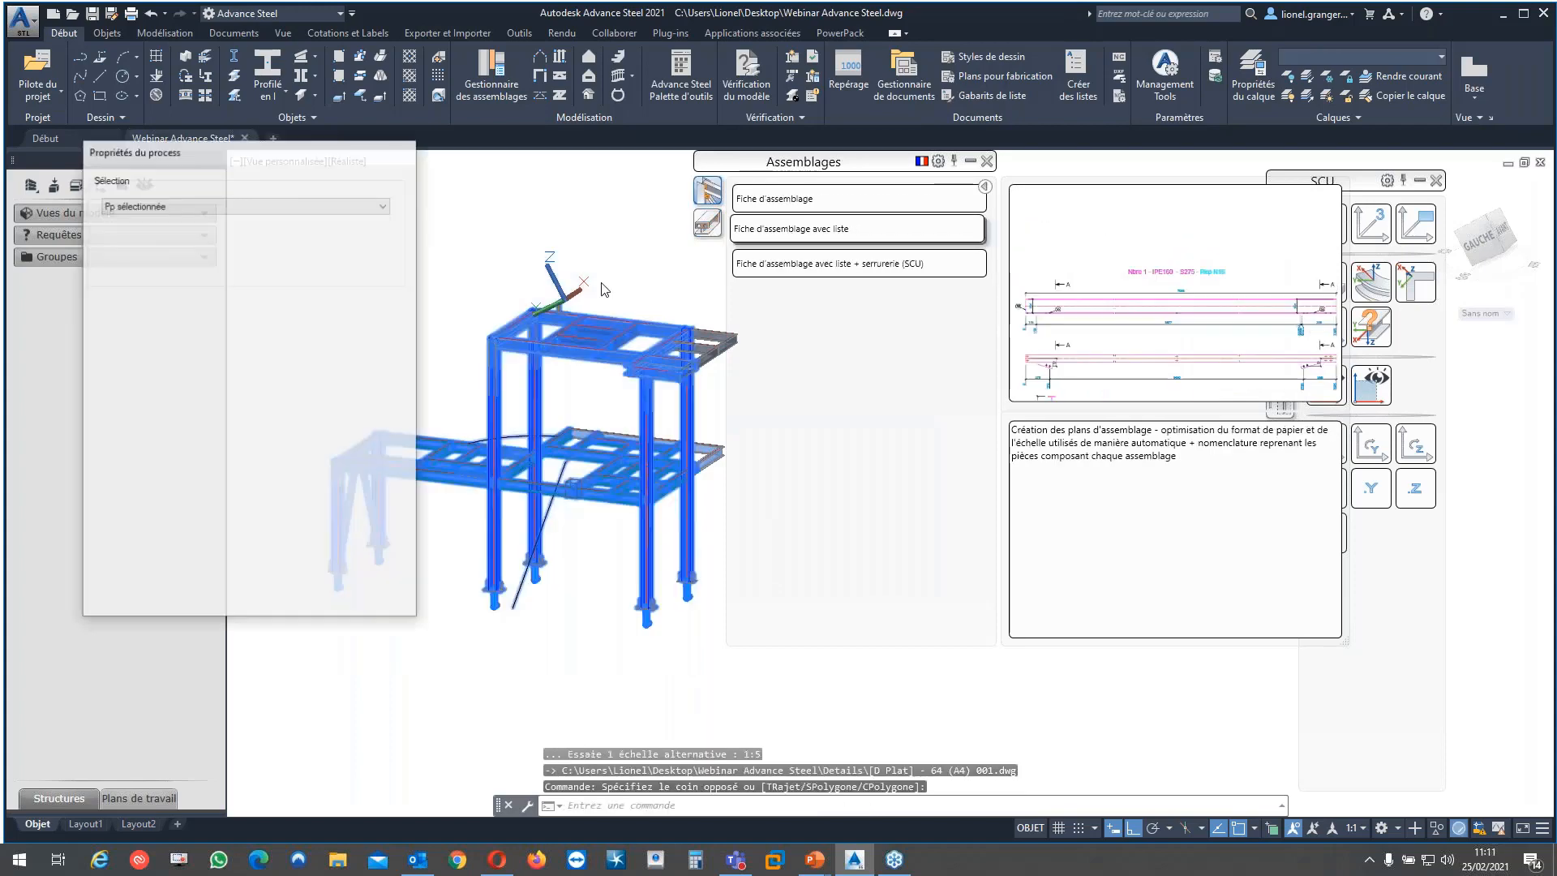
{"action": "left_click", "coordinate": [174, 584]}
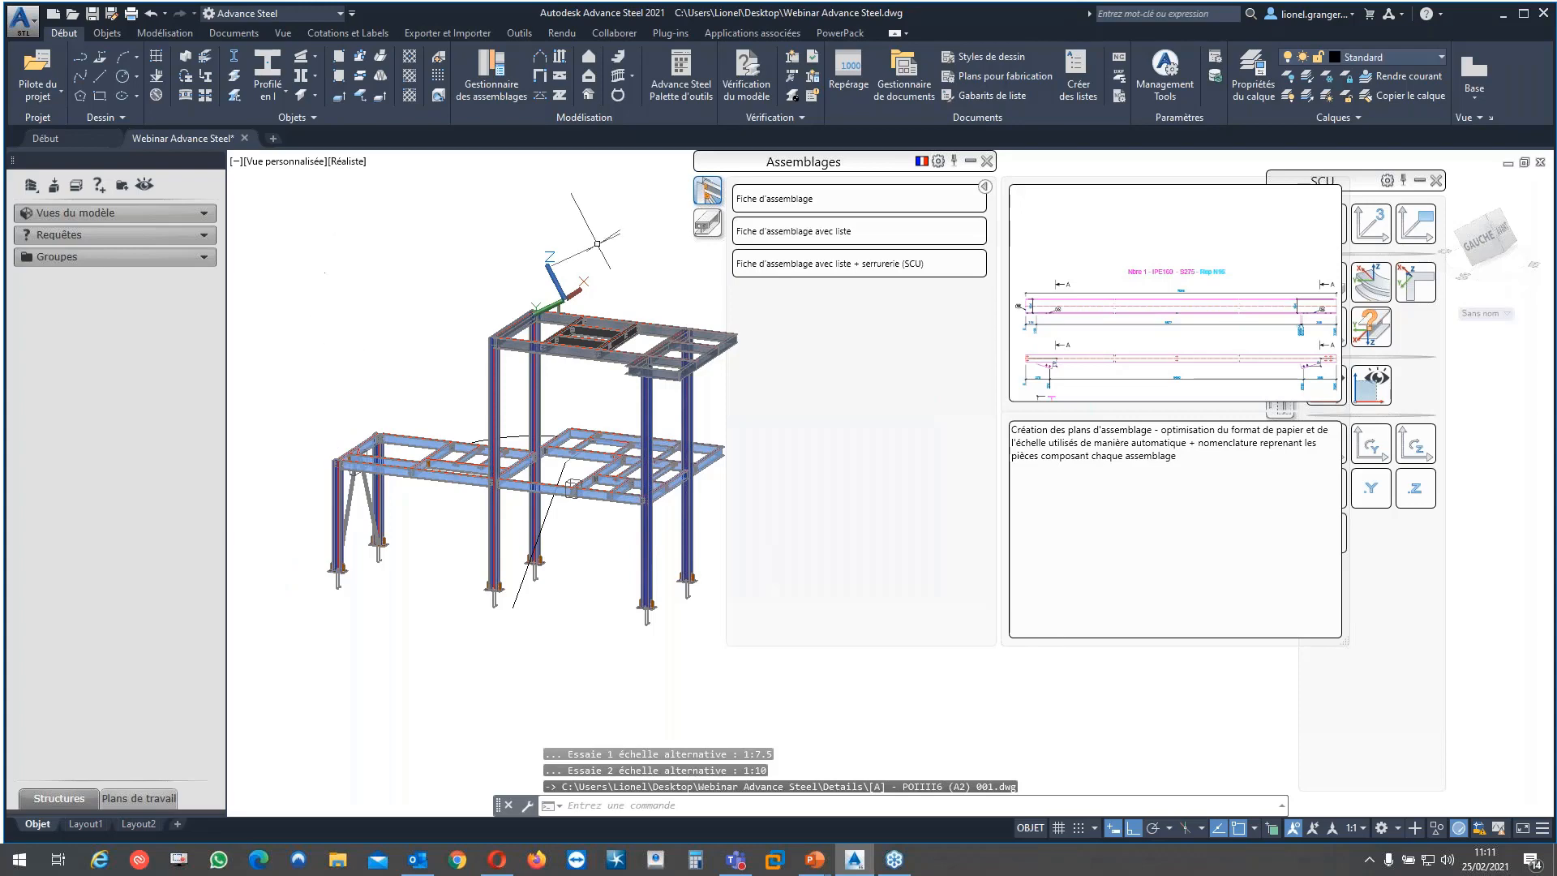
Examine the up-to-date assembly drawings in the document manager, previewing sheets 38, 51 and POIIII1
{"action": "left_click", "coordinate": [899, 81]}
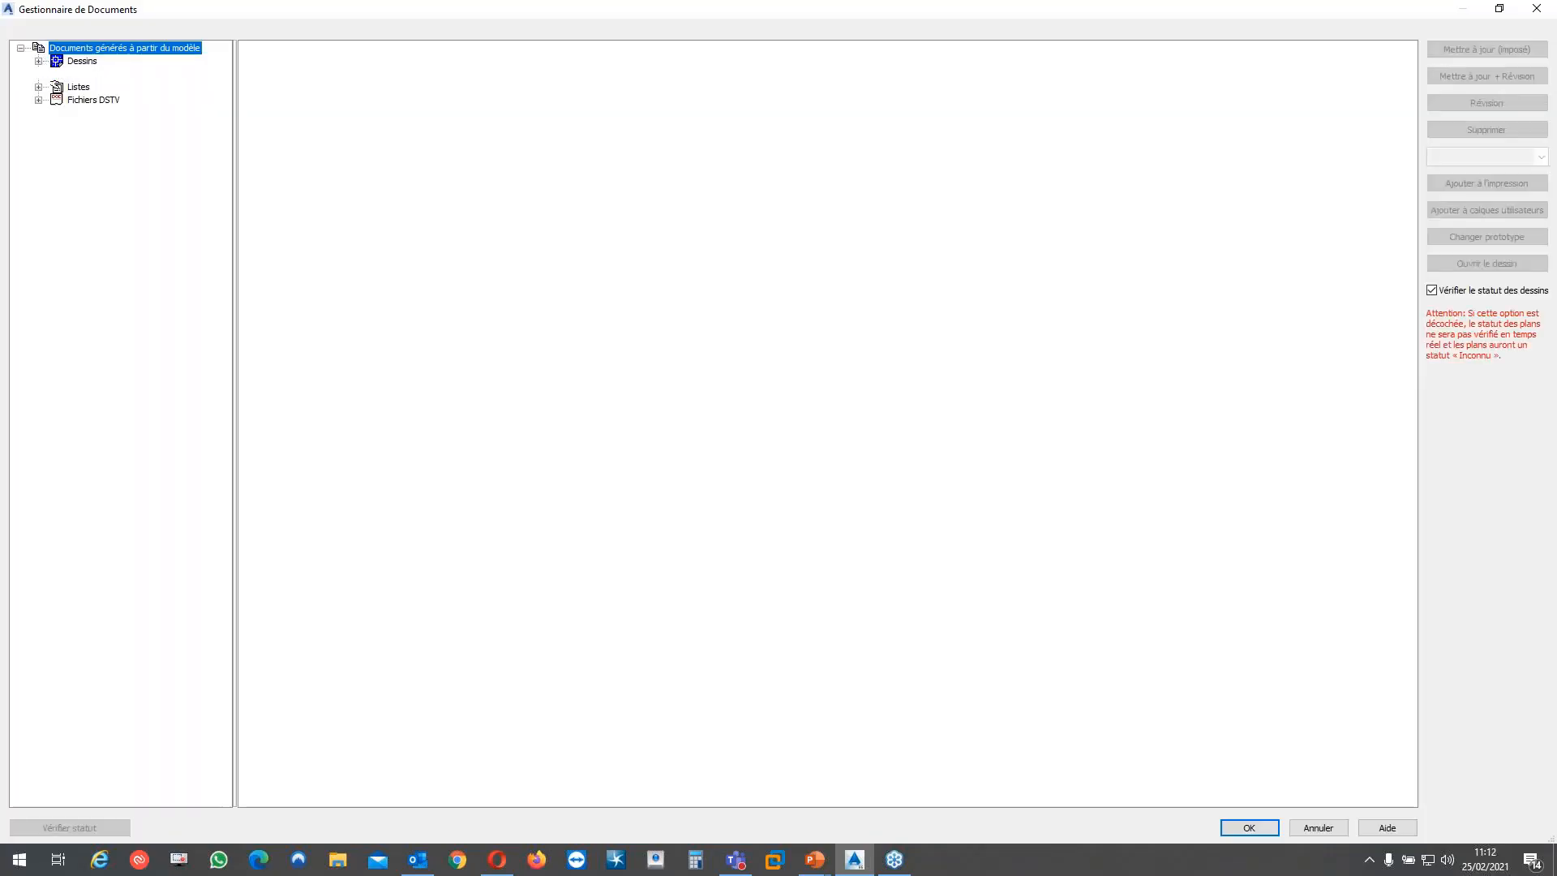
{"action": "left_click", "coordinate": [40, 63]}
{"action": "left_click", "coordinate": [55, 74]}
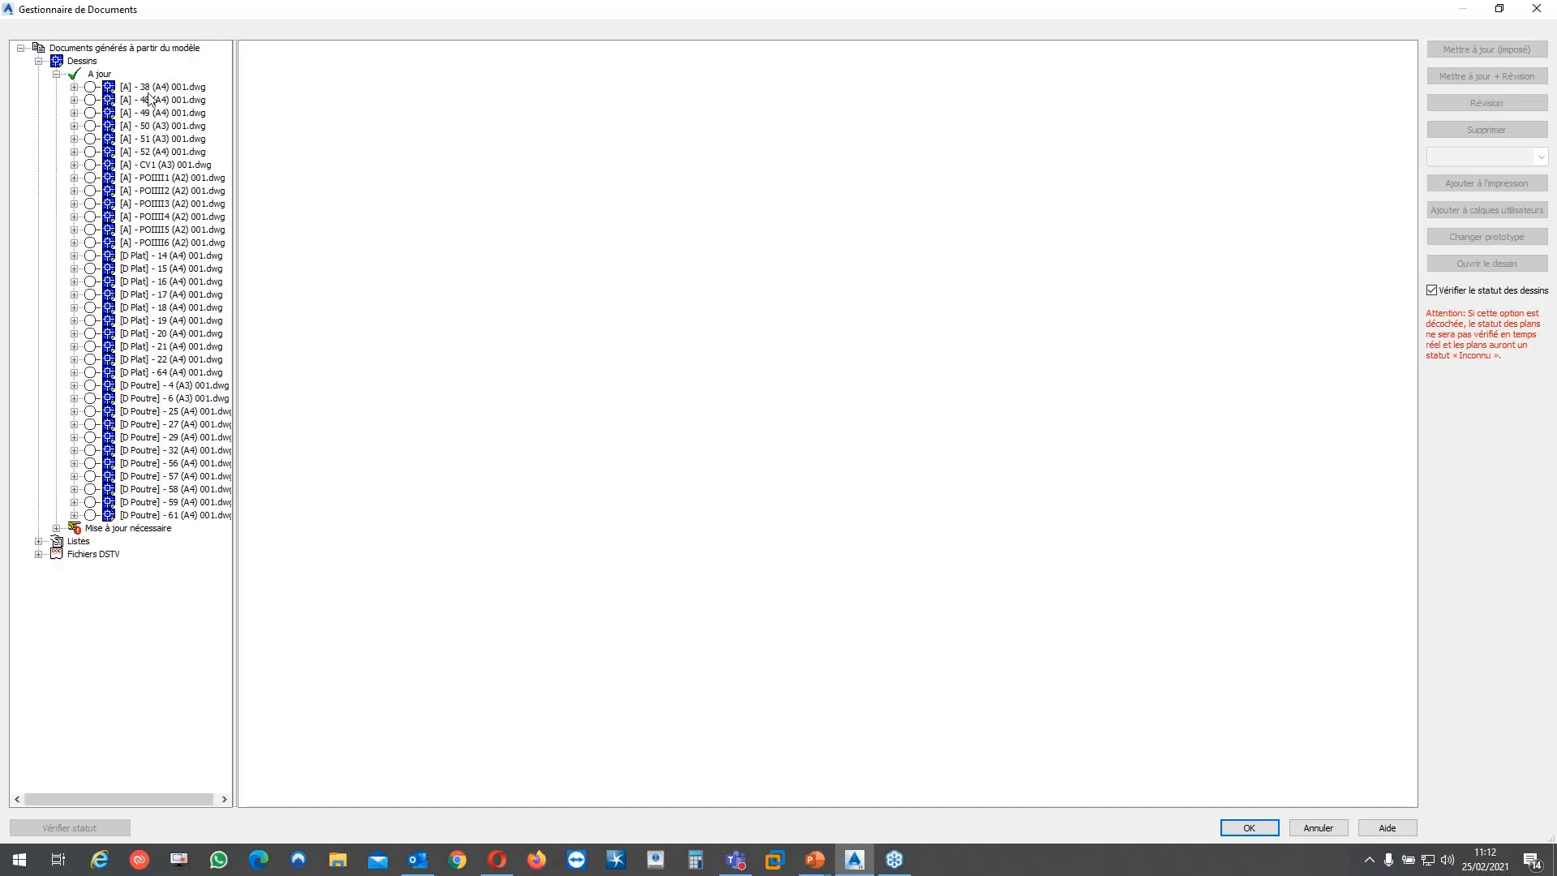
{"action": "left_click", "coordinate": [166, 87]}
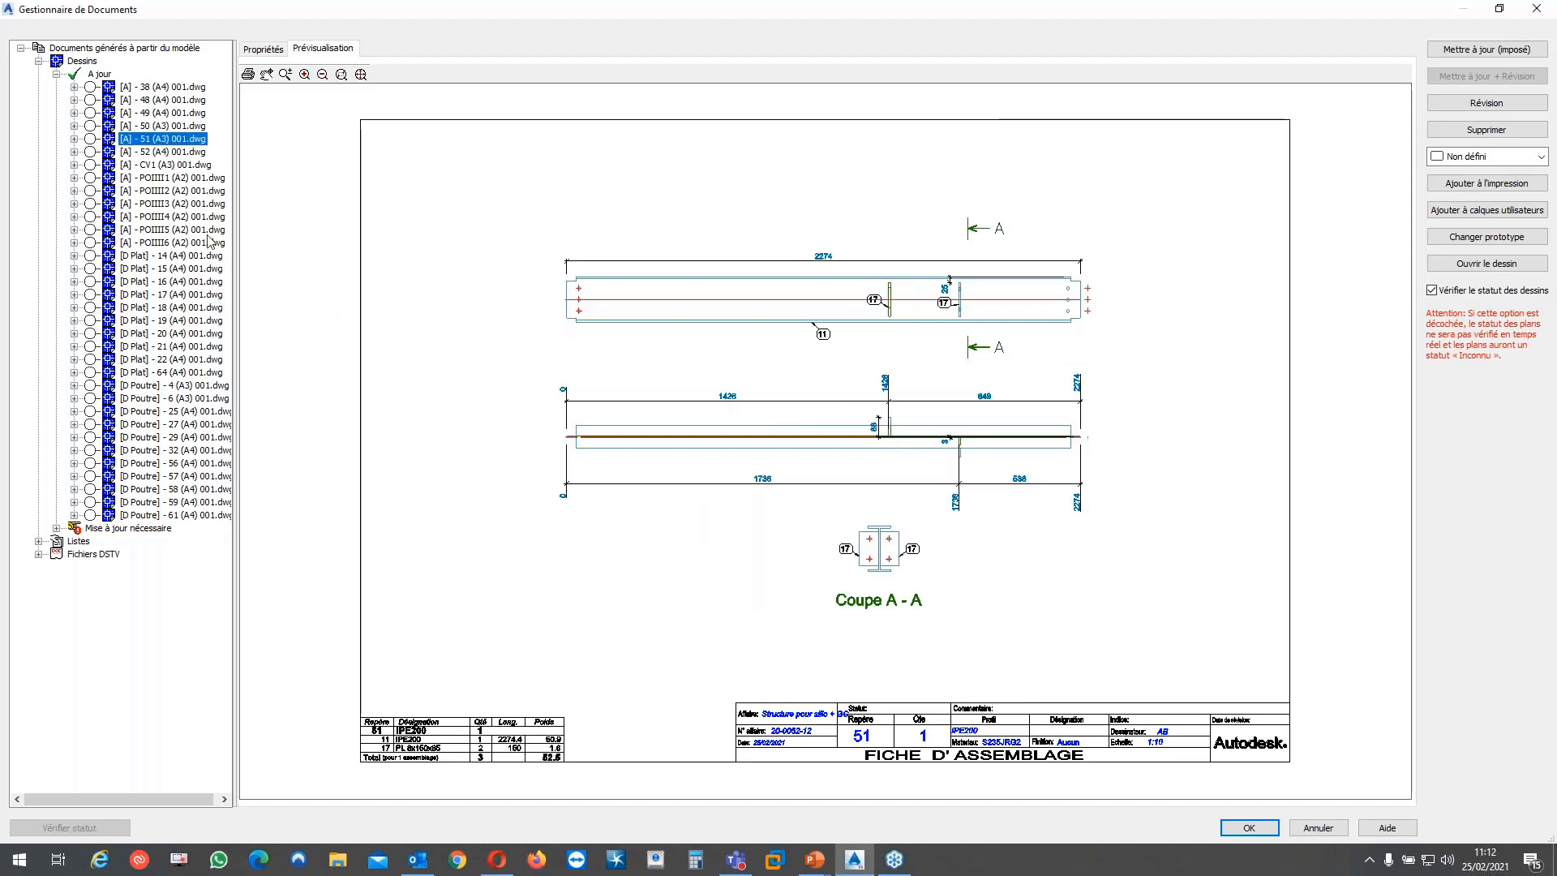
{"action": "left_click", "coordinate": [191, 179]}
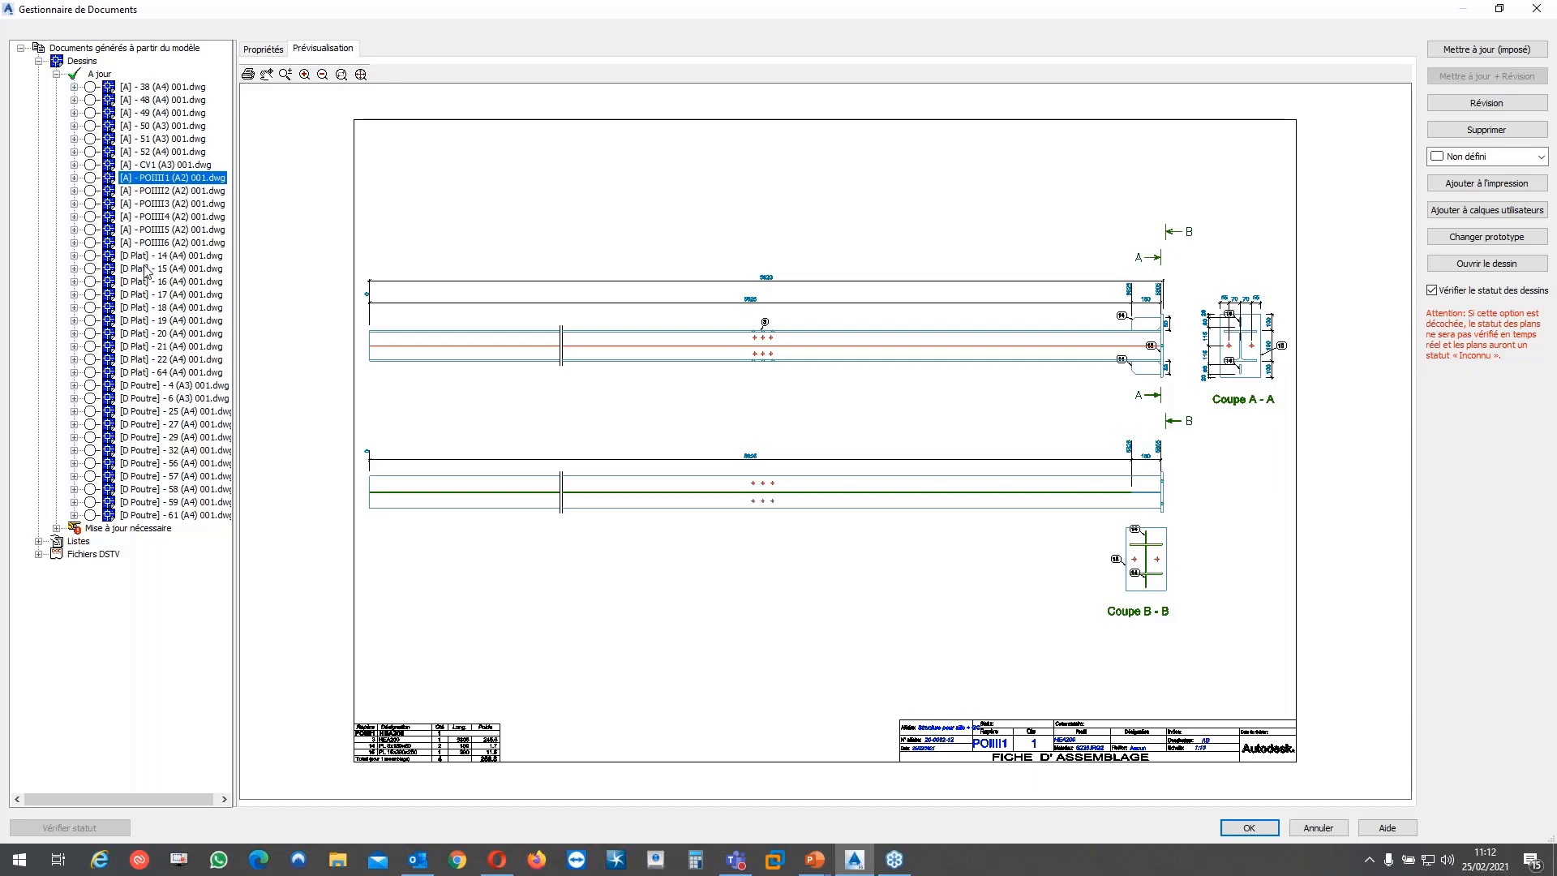
Preview the plate and beam cut sheets in the document manager, including plates 18 and 21 and beams 6, 29 and 56
{"action": "left_click", "coordinate": [146, 270]}
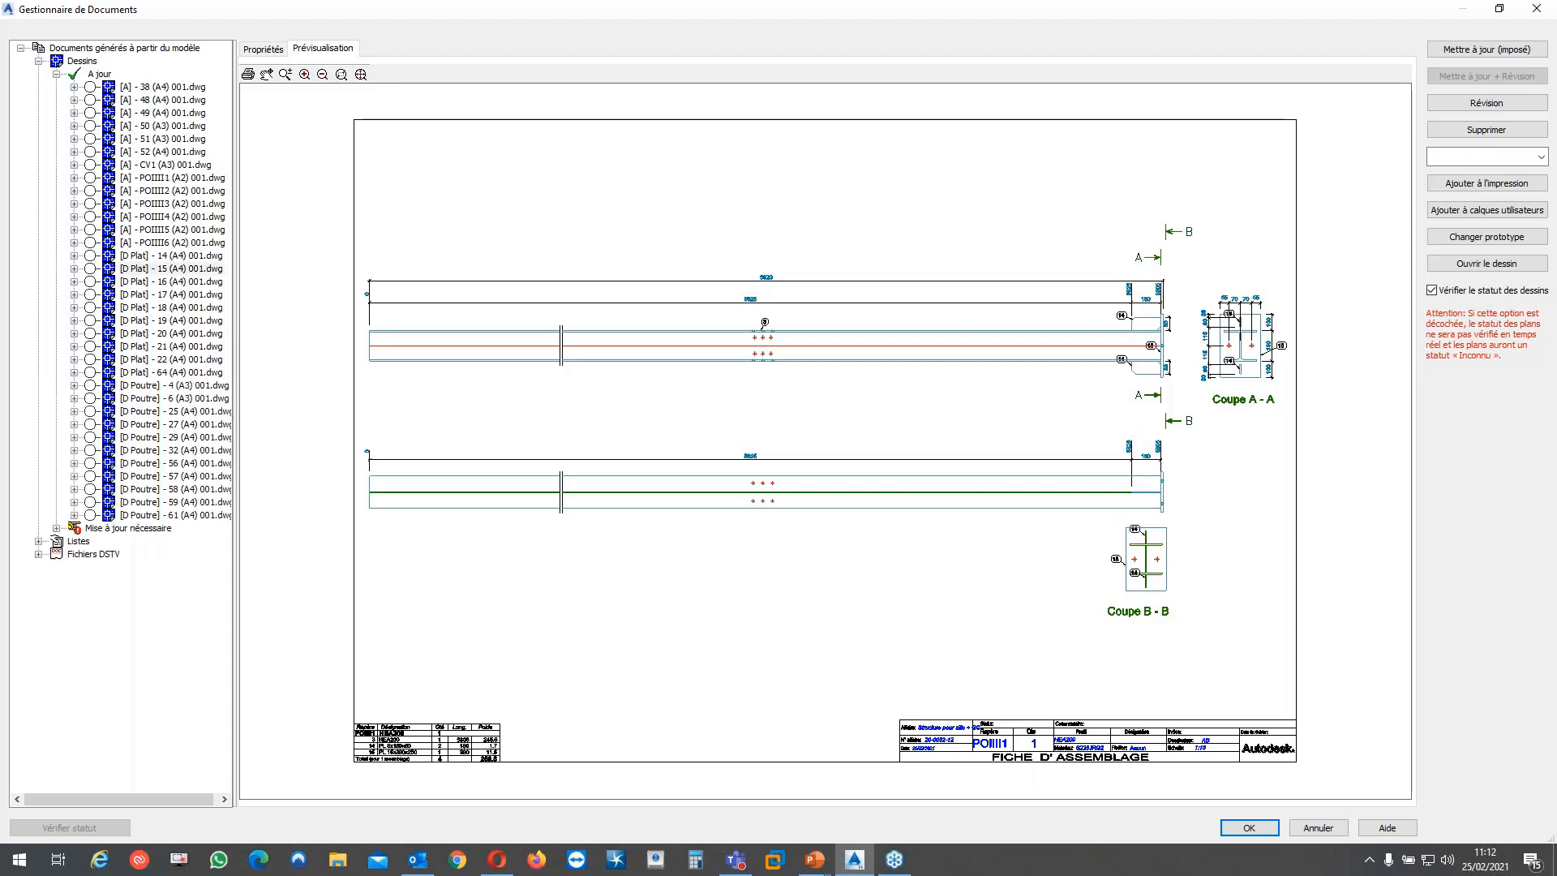
{"action": "left_click", "coordinate": [161, 295]}
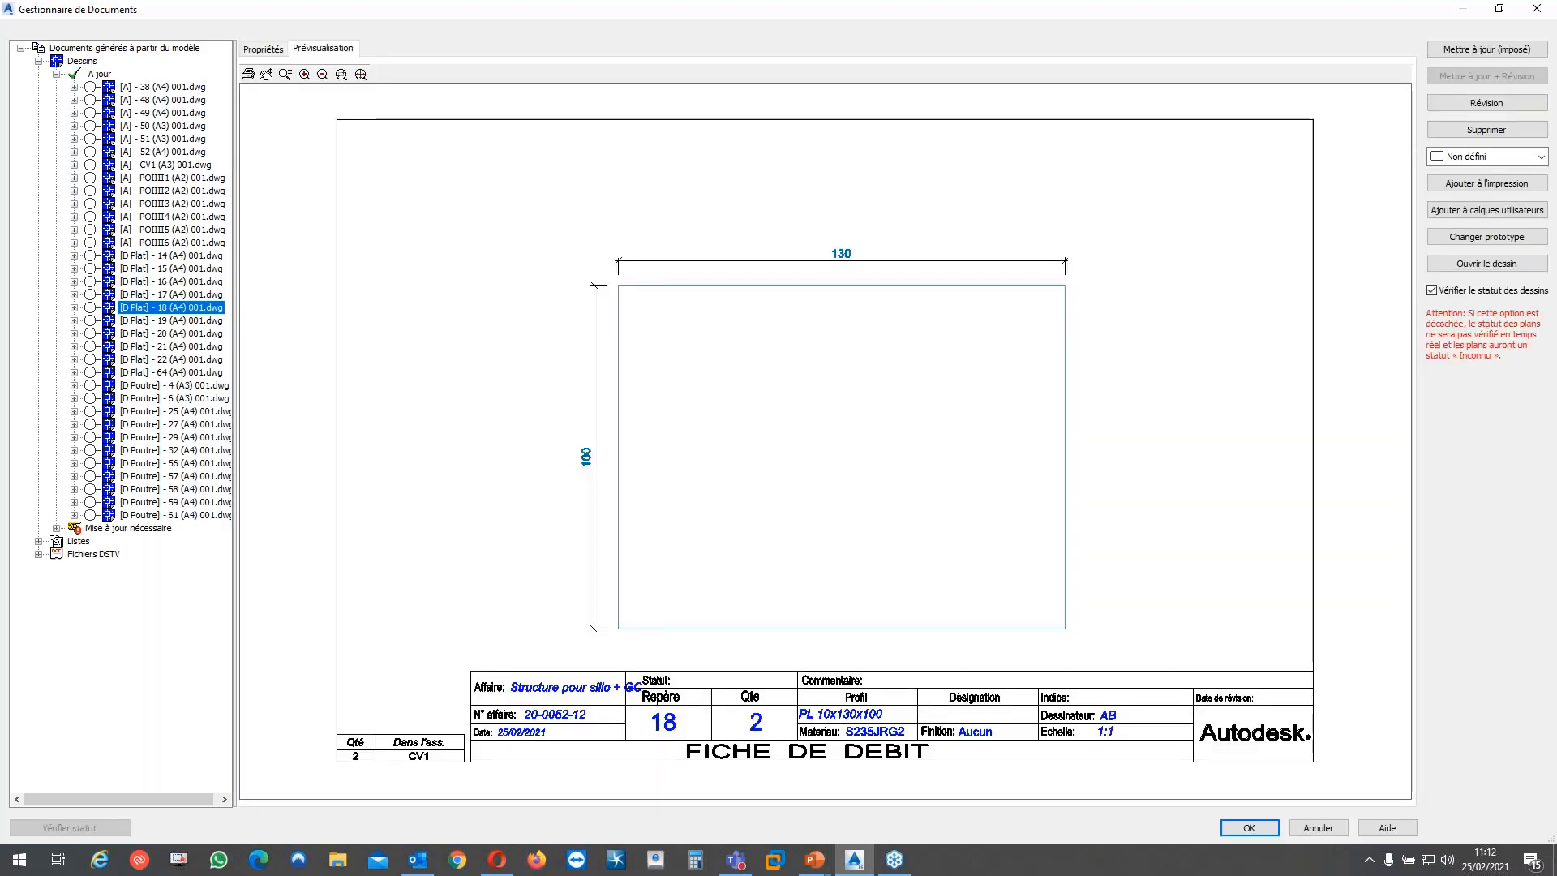
{"action": "left_click", "coordinate": [166, 347]}
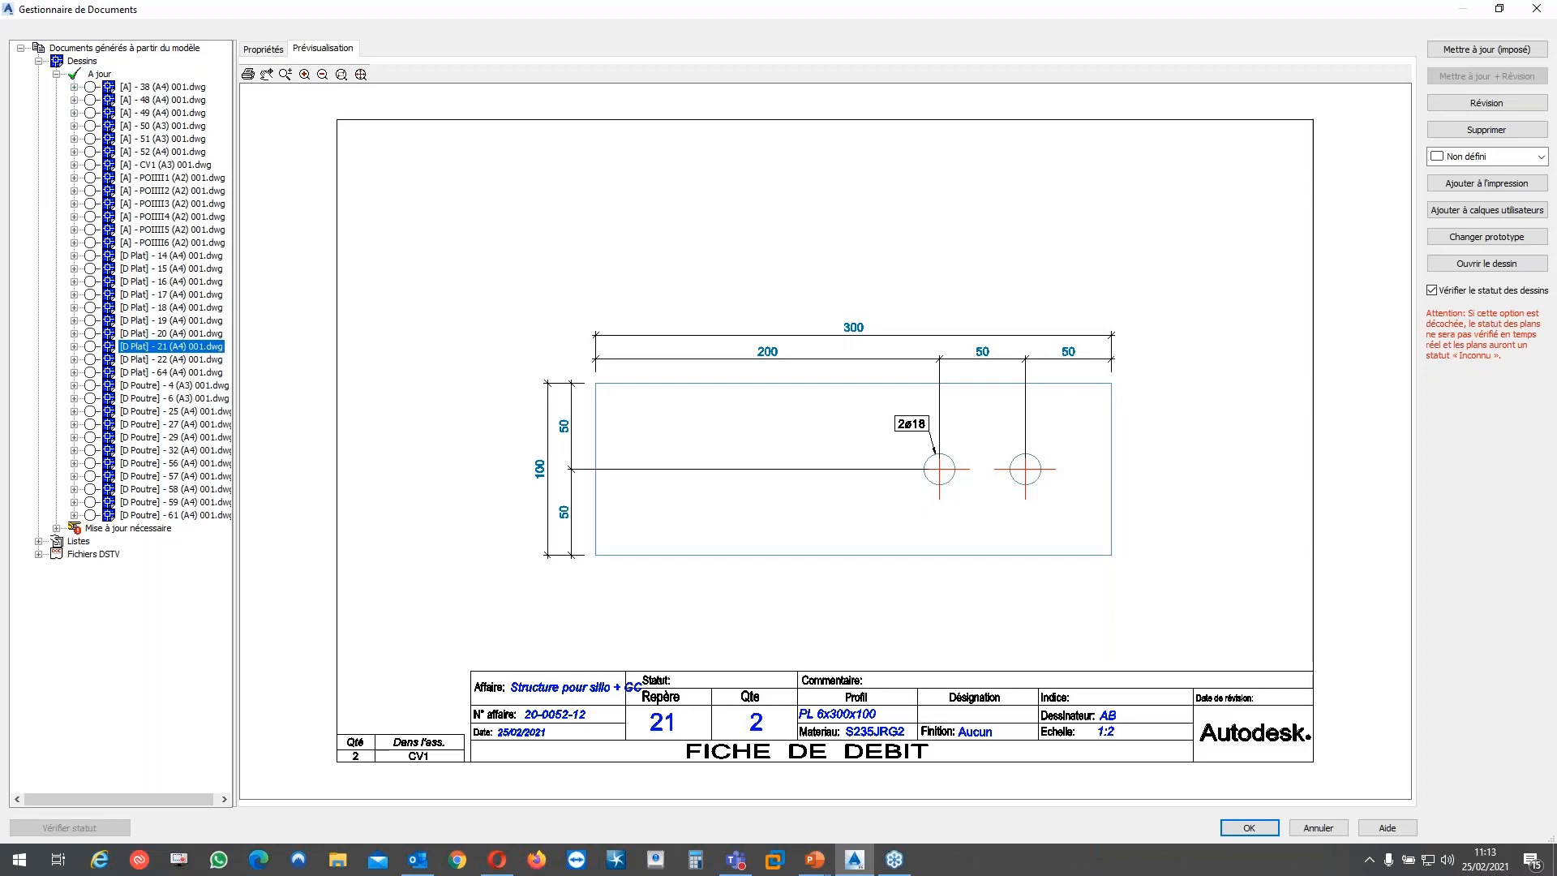
{"action": "left_click", "coordinate": [172, 398]}
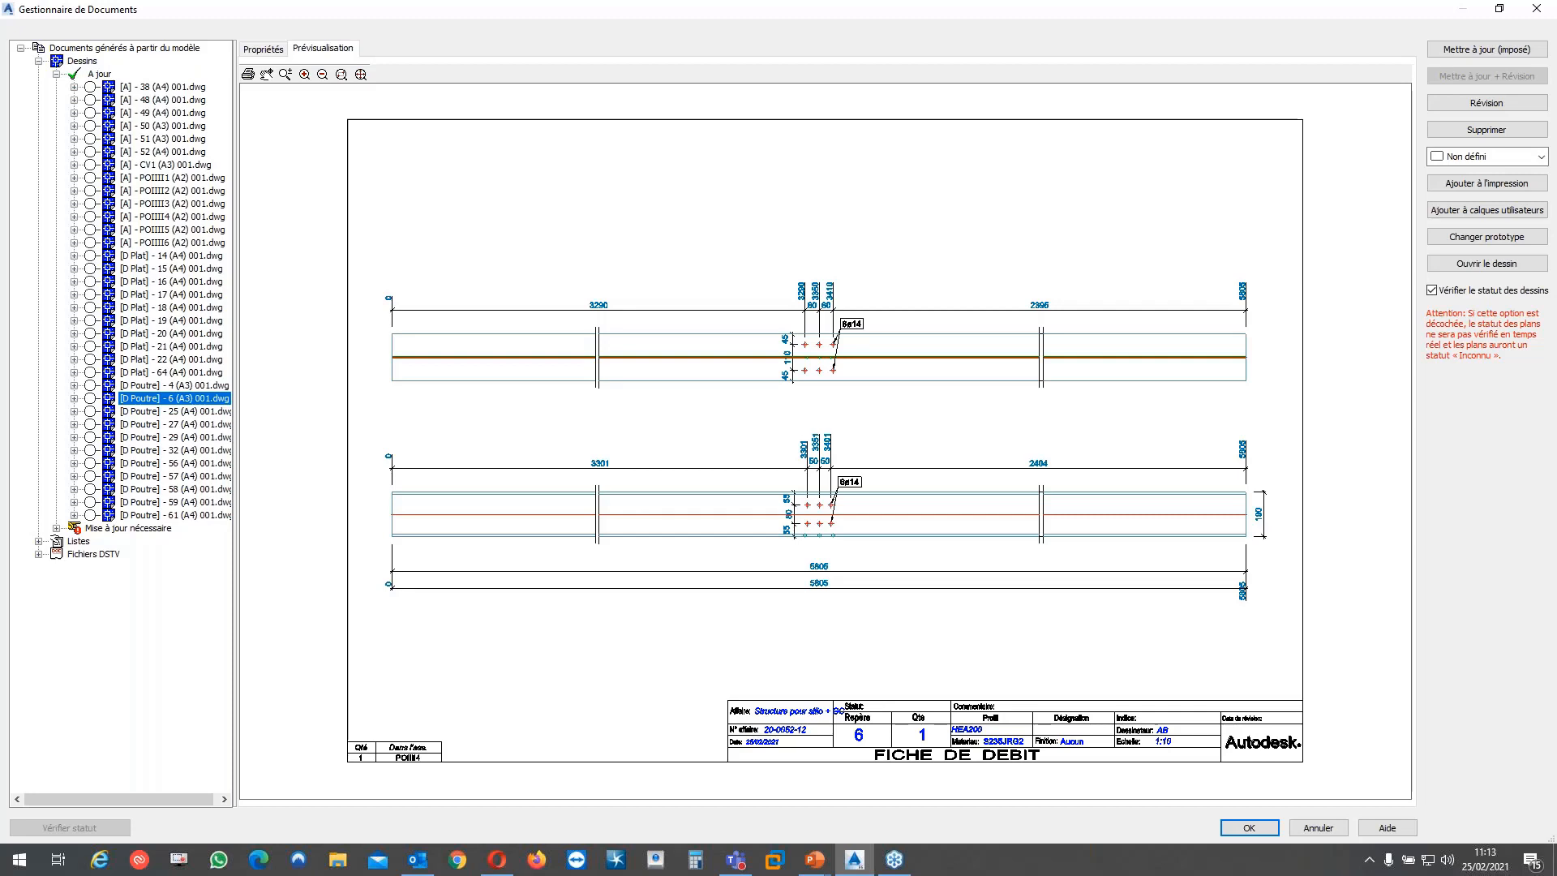
{"action": "left_click", "coordinate": [177, 438]}
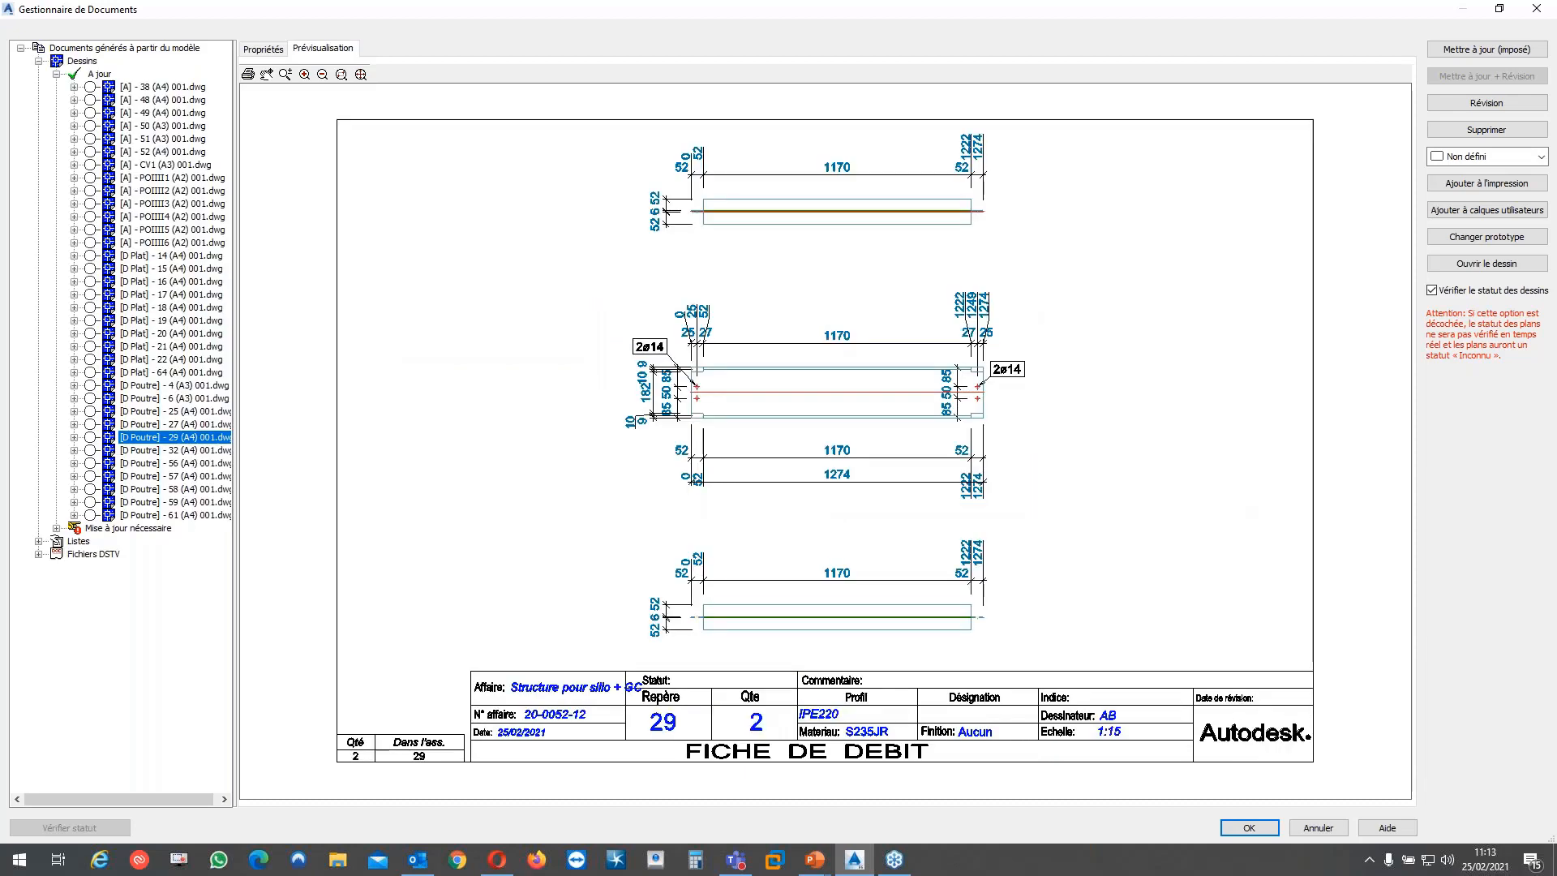
{"action": "left_click", "coordinate": [175, 464]}
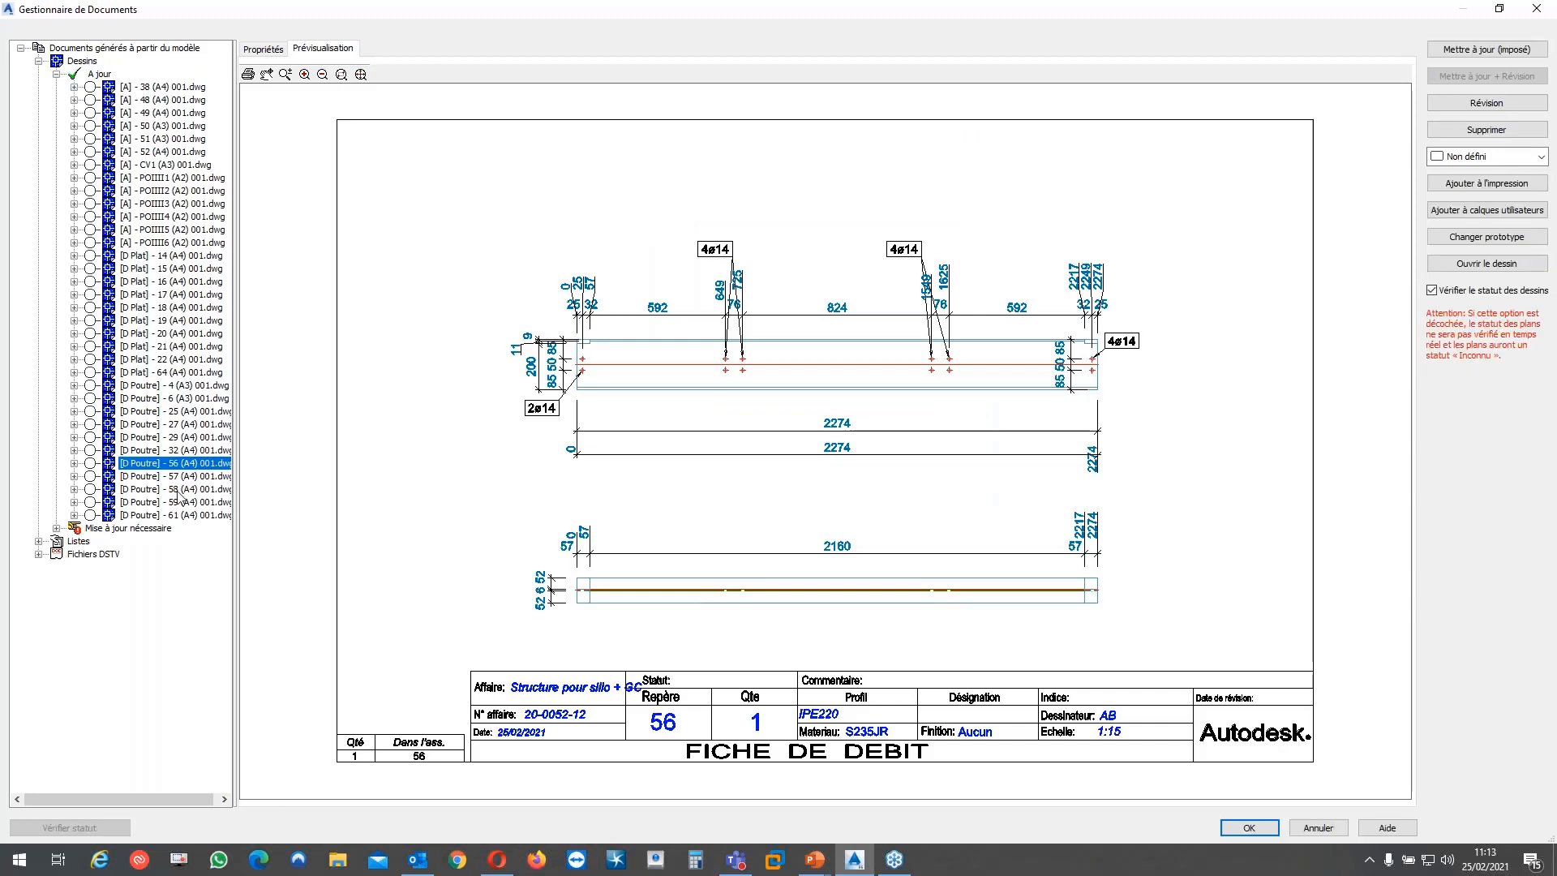
{"action": "left_click", "coordinate": [173, 490]}
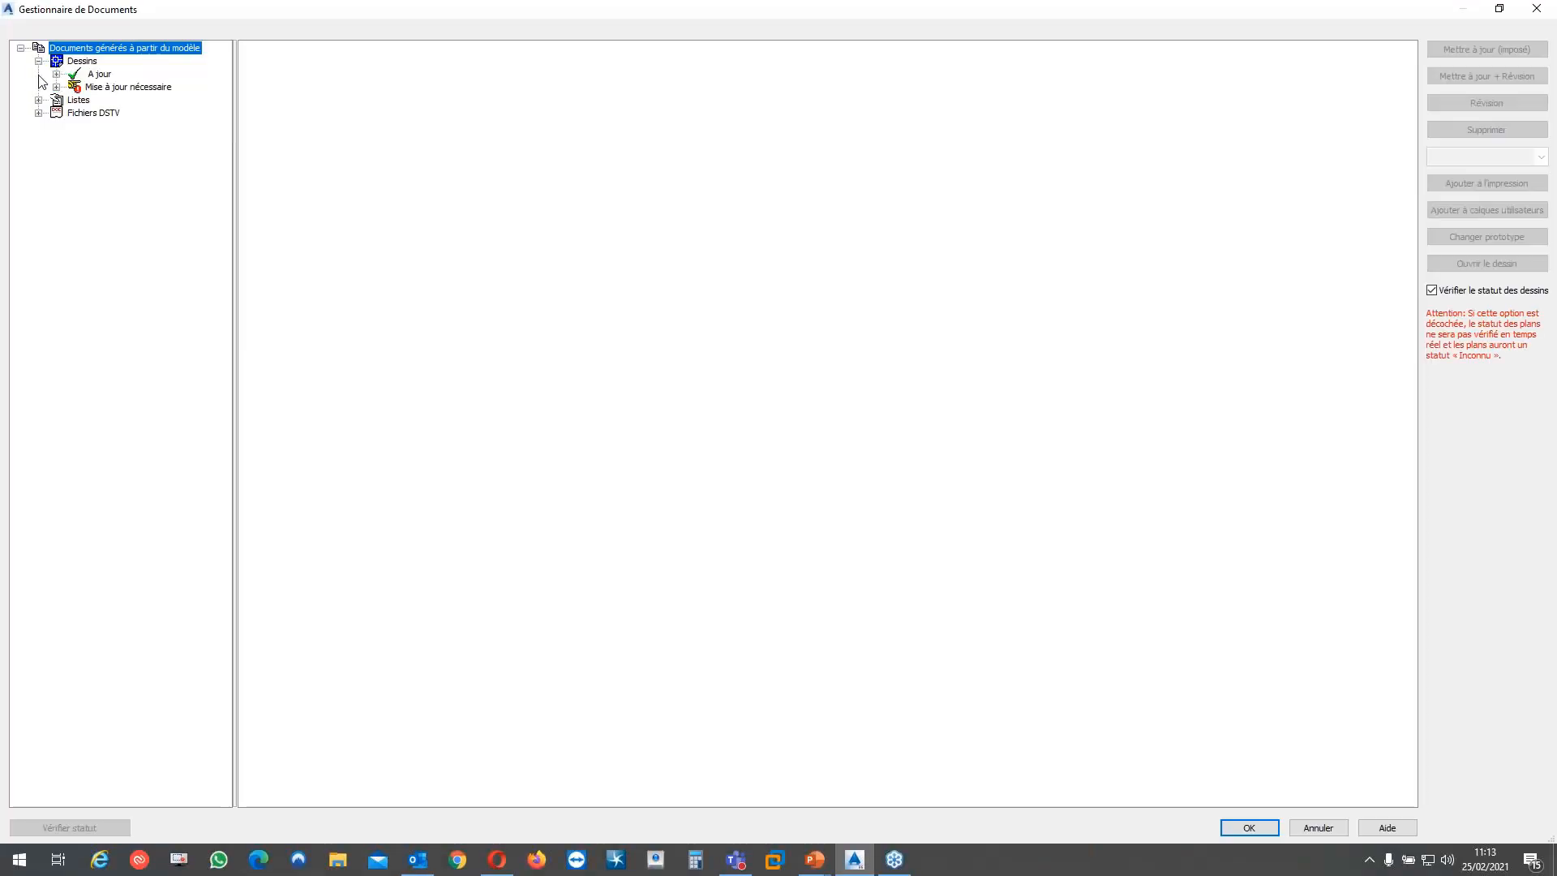
Examine the approval states available for assembly drawing 48 among the up-to-date drawings
{"action": "left_click", "coordinate": [56, 75]}
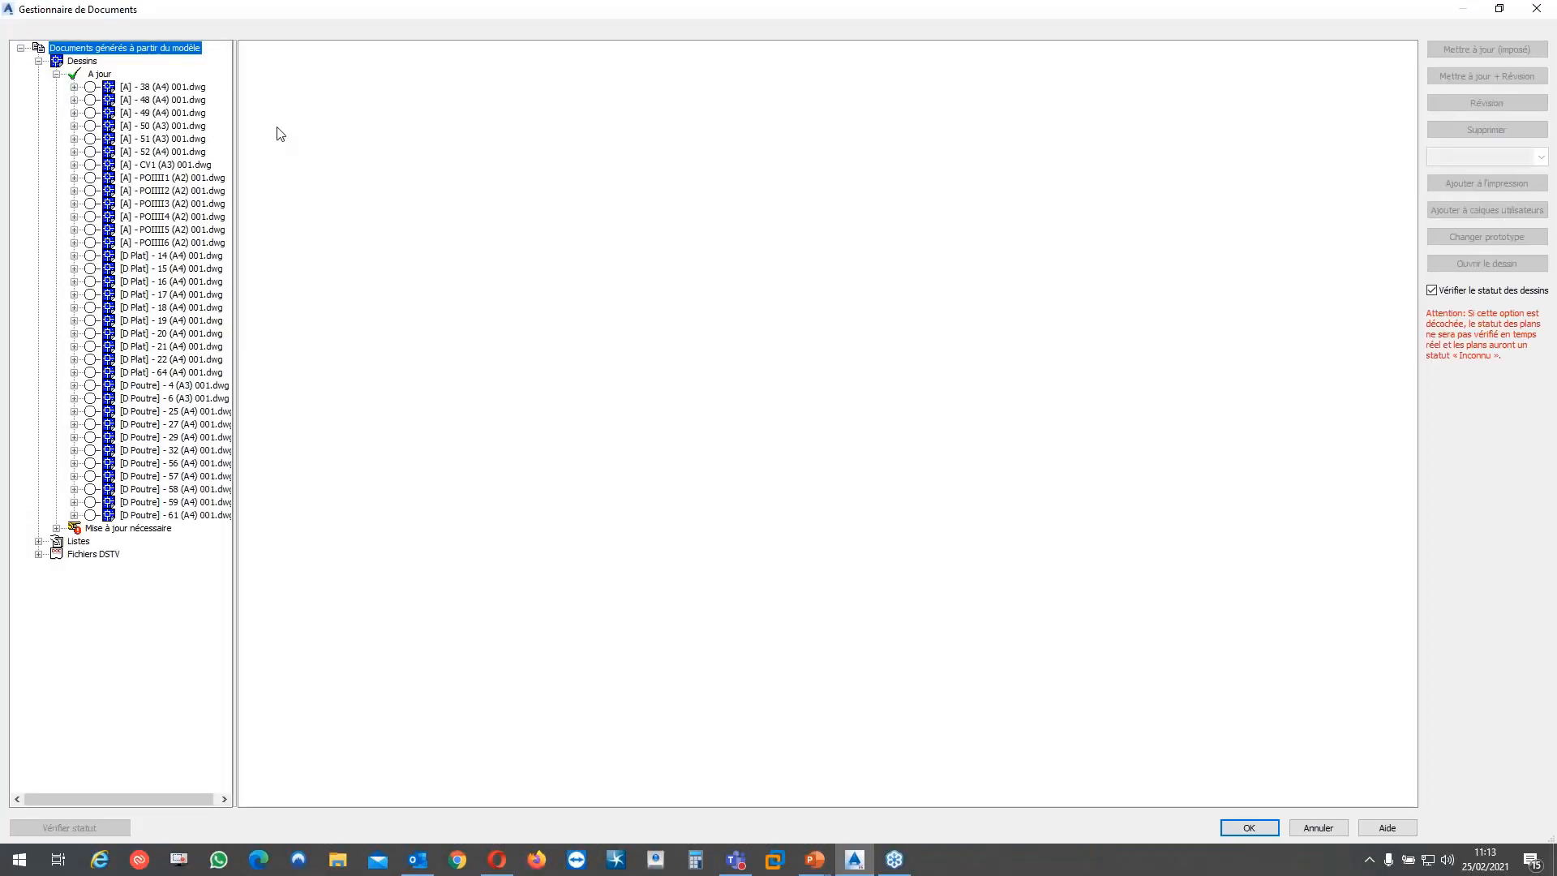
{"action": "left_click", "coordinate": [160, 102]}
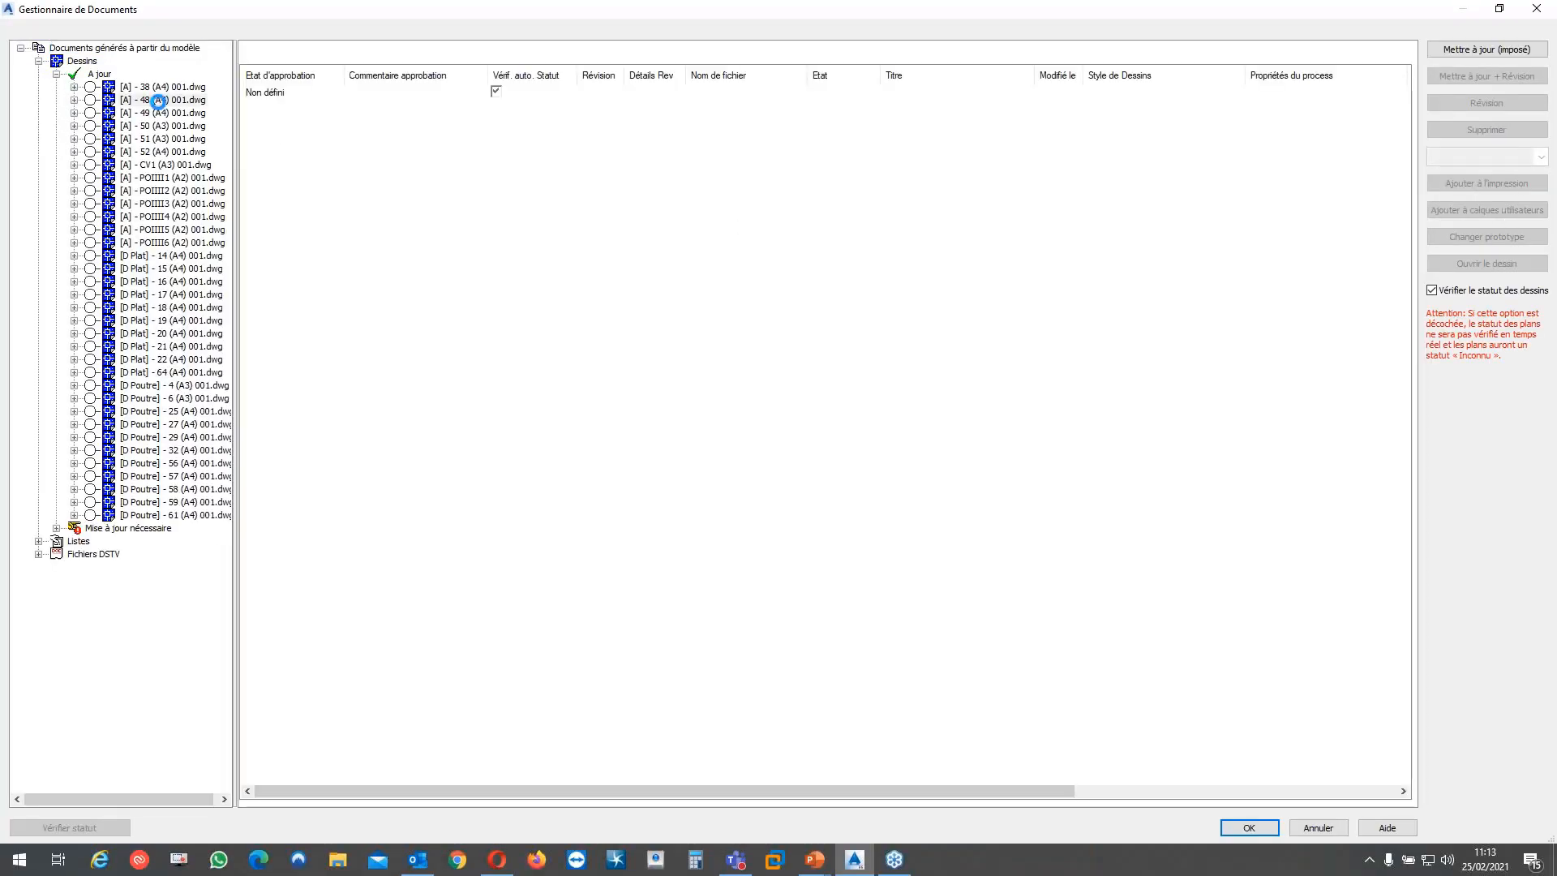
{"action": "left_click", "coordinate": [1468, 157]}
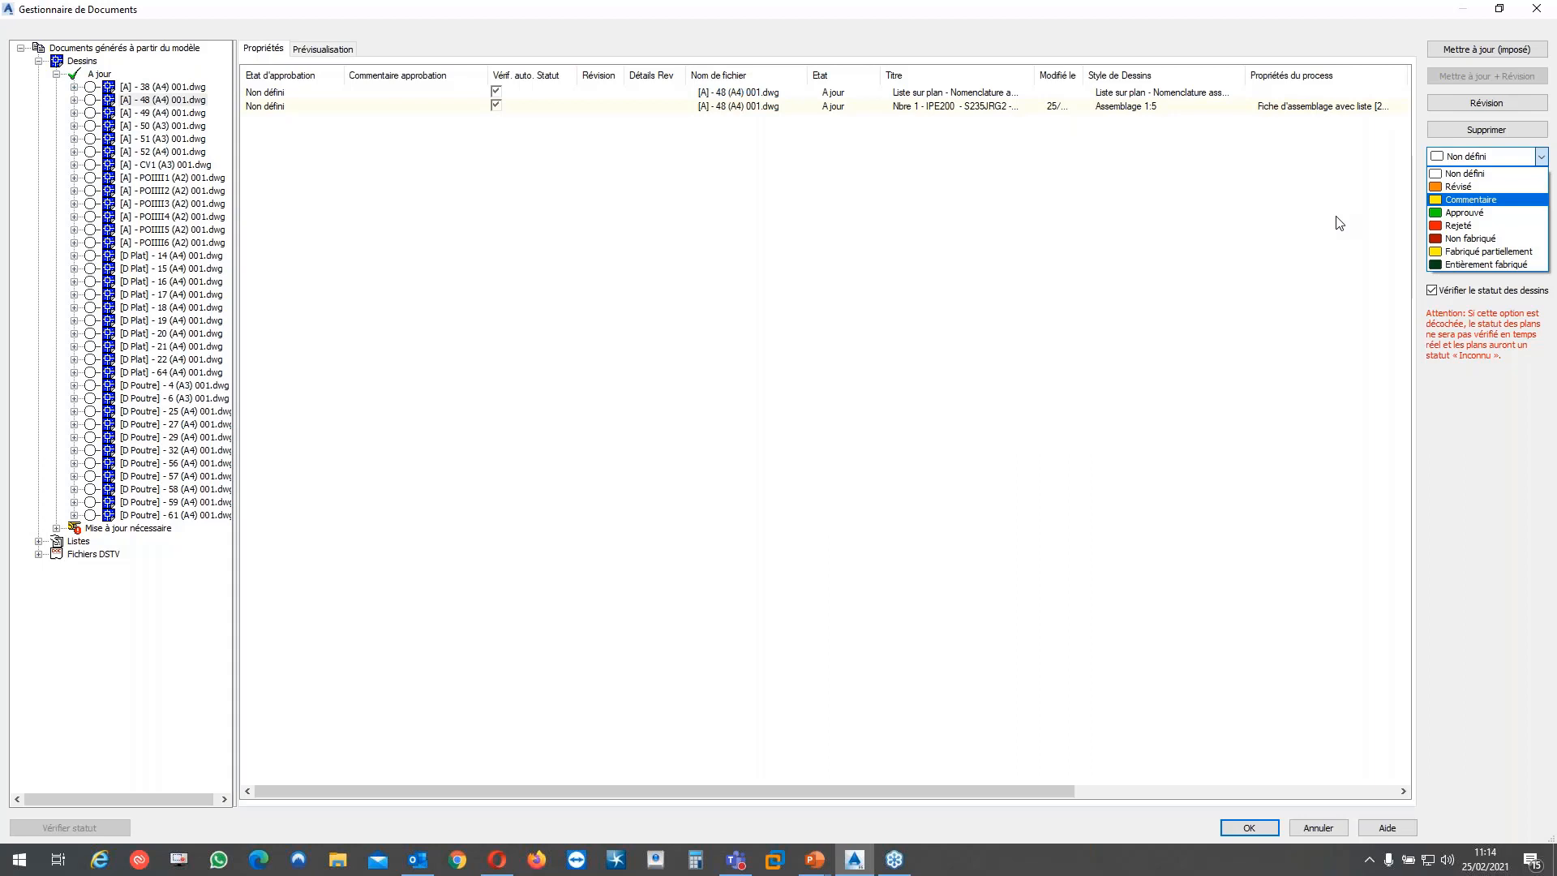
{"action": "left_click", "coordinate": [1520, 154]}
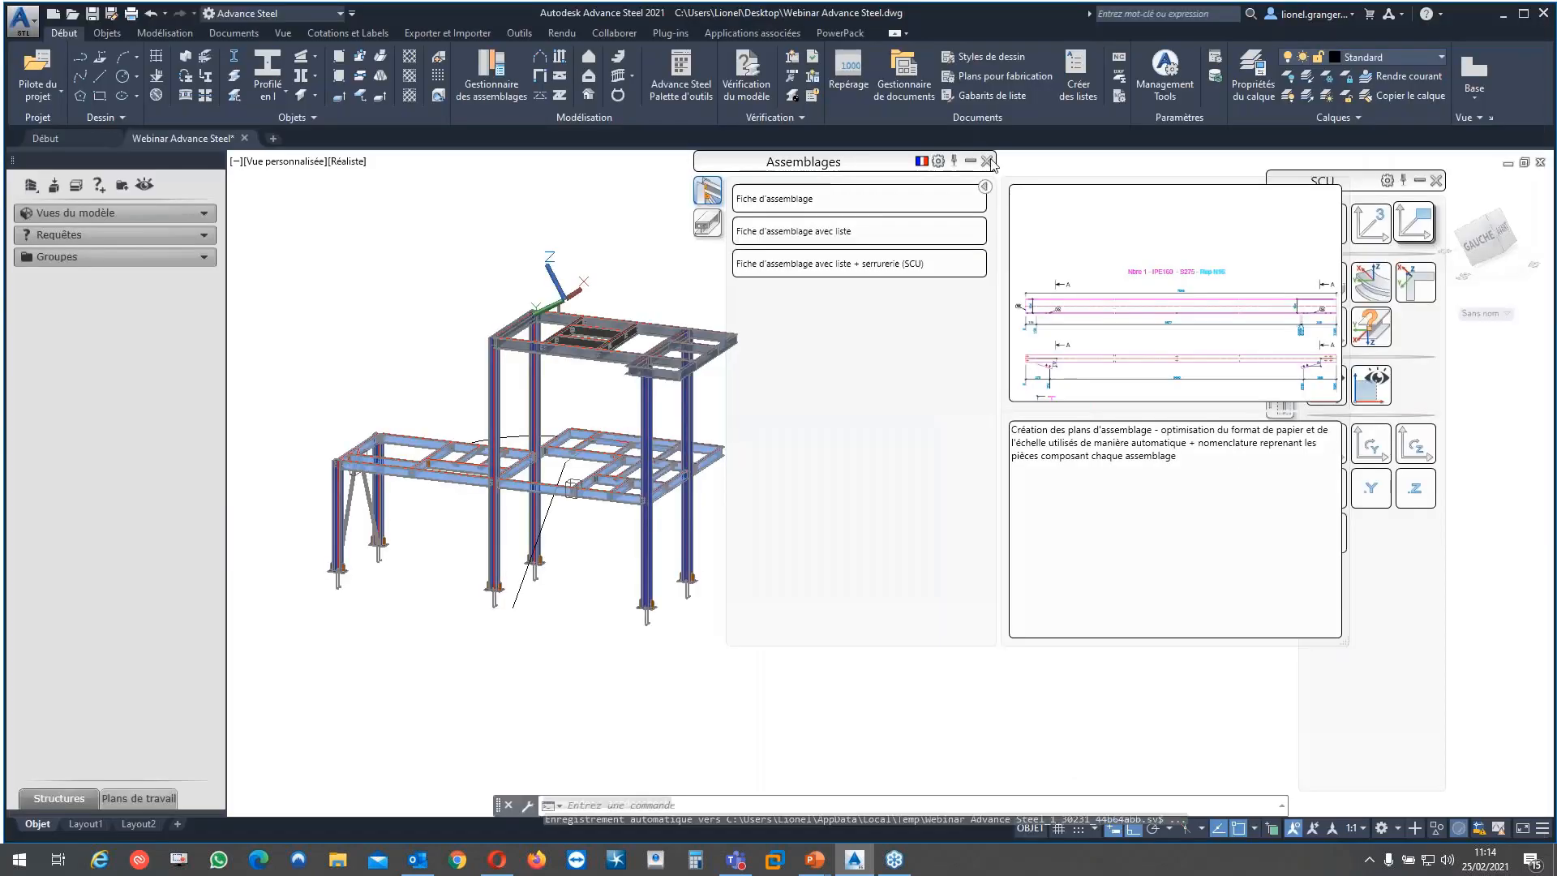
Close the assembly processes palette and open the cut sheet of the folded plate bracket directly from the model
{"action": "left_click", "coordinate": [987, 162]}
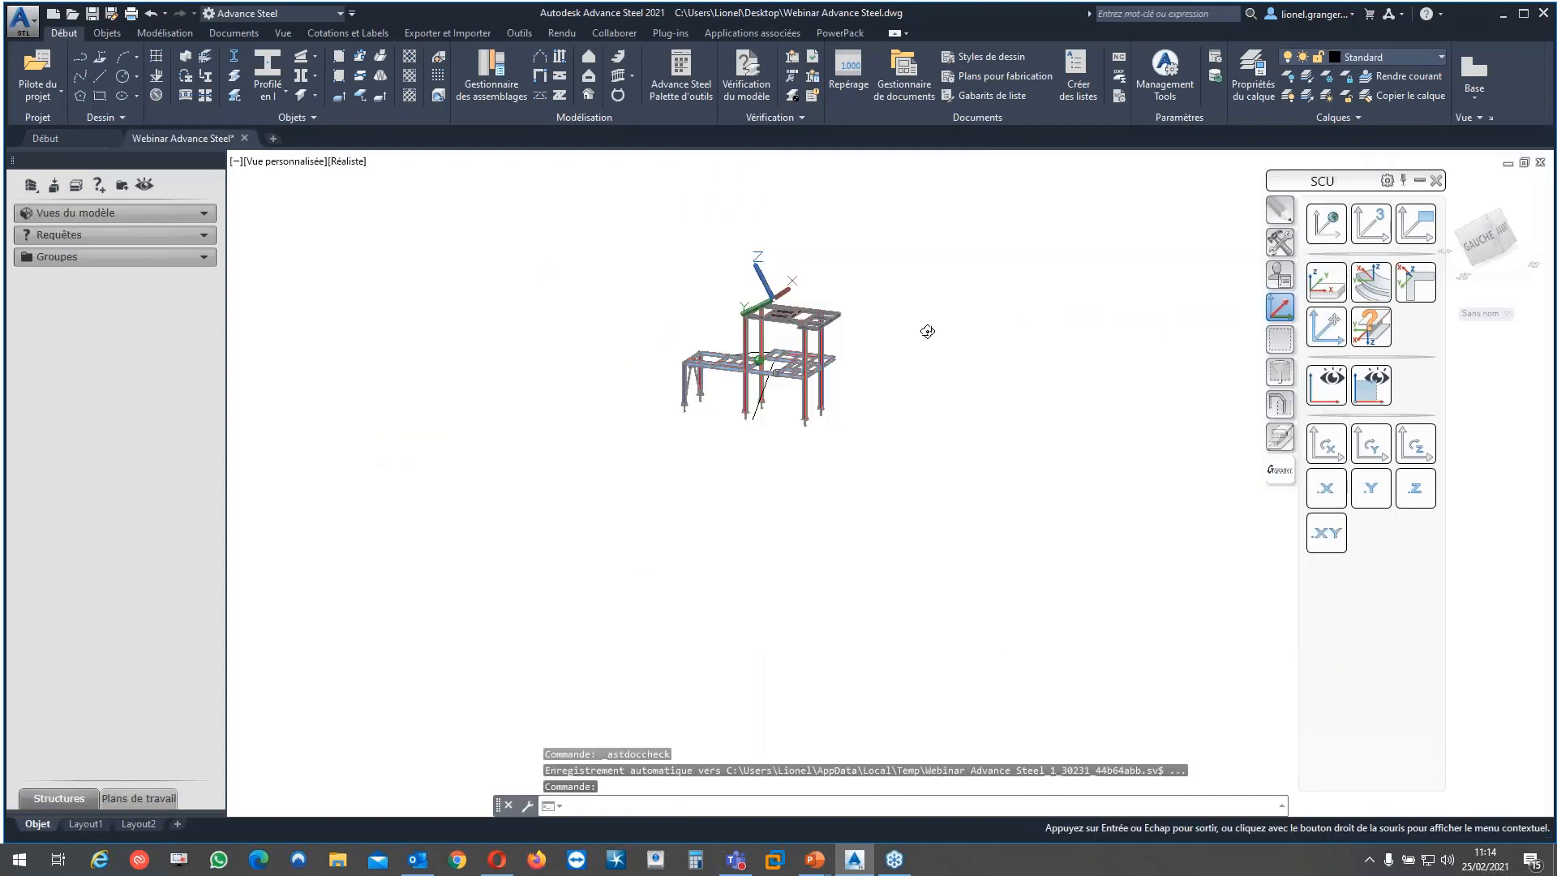
{"action": "middle_click_drag", "start_coordinate": [928, 332], "coordinate": [886, 438], "text": "shift"}
{"action": "scroll", "coordinate": [766, 316], "scroll_direction": "up", "scroll_amount": 6}
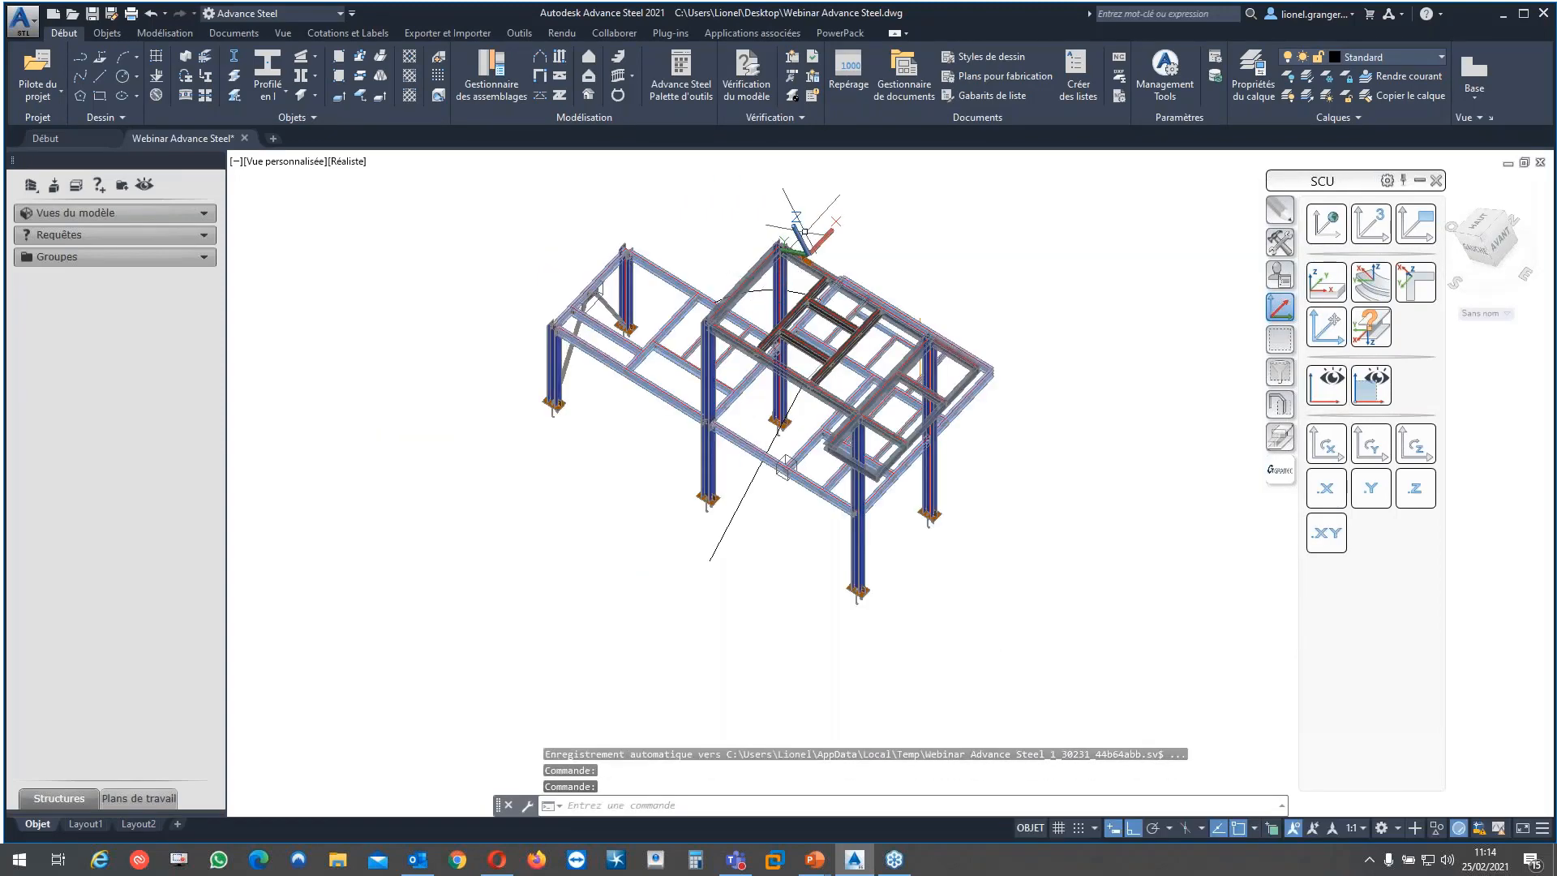
{"action": "middle_click_drag", "start_coordinate": [802, 234], "coordinate": [804, 290]}
{"action": "scroll", "coordinate": [803, 289], "scroll_direction": "up", "scroll_amount": 2}
{"action": "key", "text": "Escape"}
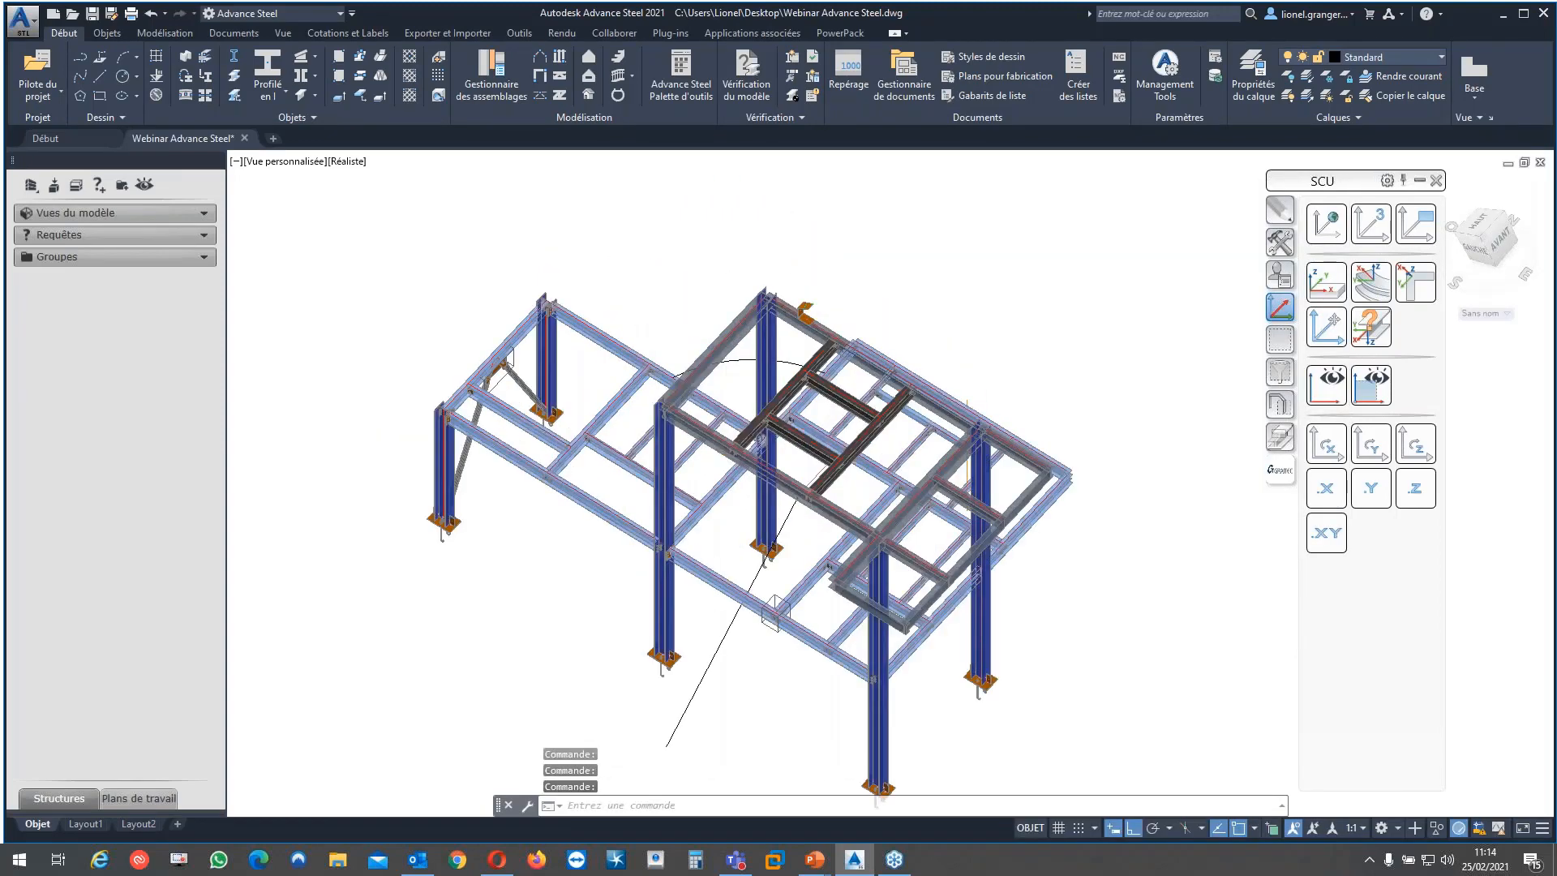
{"action": "scroll", "coordinate": [803, 312], "scroll_direction": "up", "scroll_amount": 6}
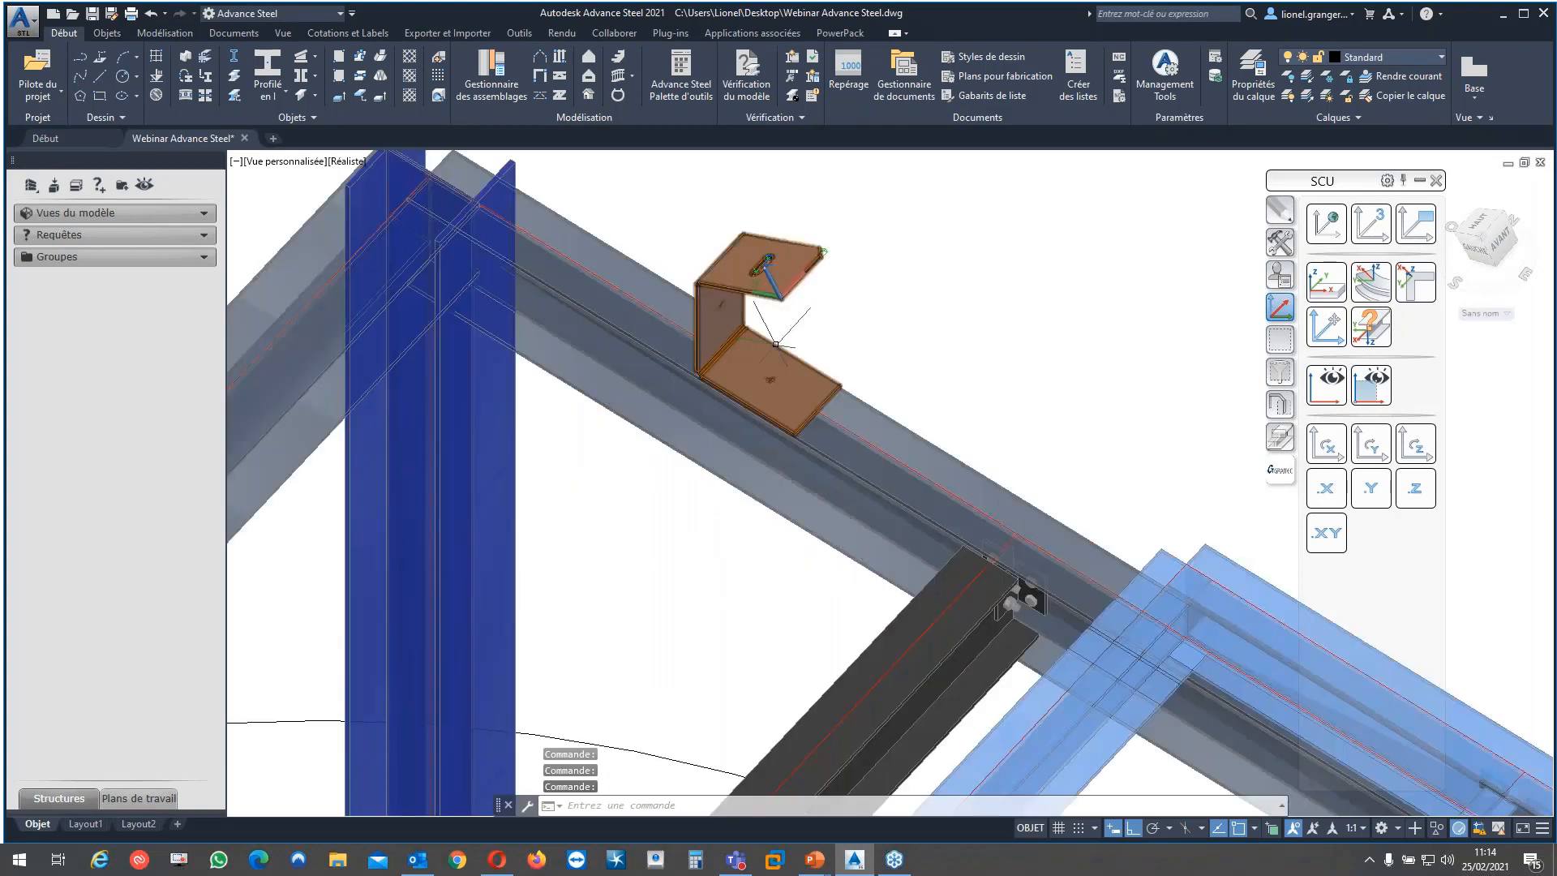
{"action": "left_click", "coordinate": [776, 344]}
{"action": "right_click", "coordinate": [811, 357]}
{"action": "left_click", "coordinate": [906, 637]}
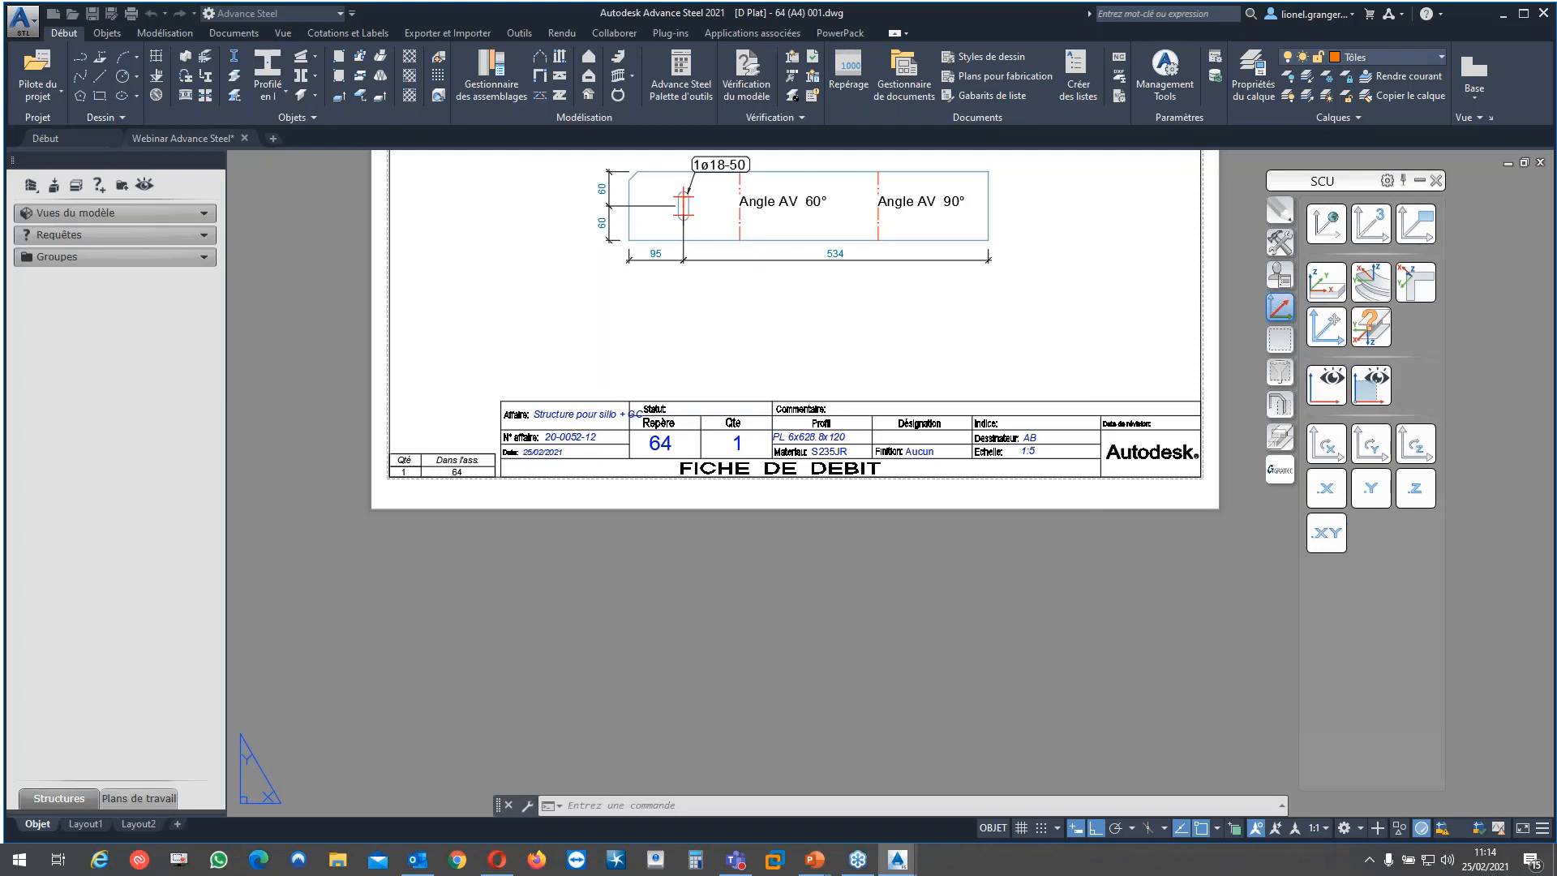
{"action": "middle_click_drag", "start_coordinate": [638, 377], "coordinate": [637, 493]}
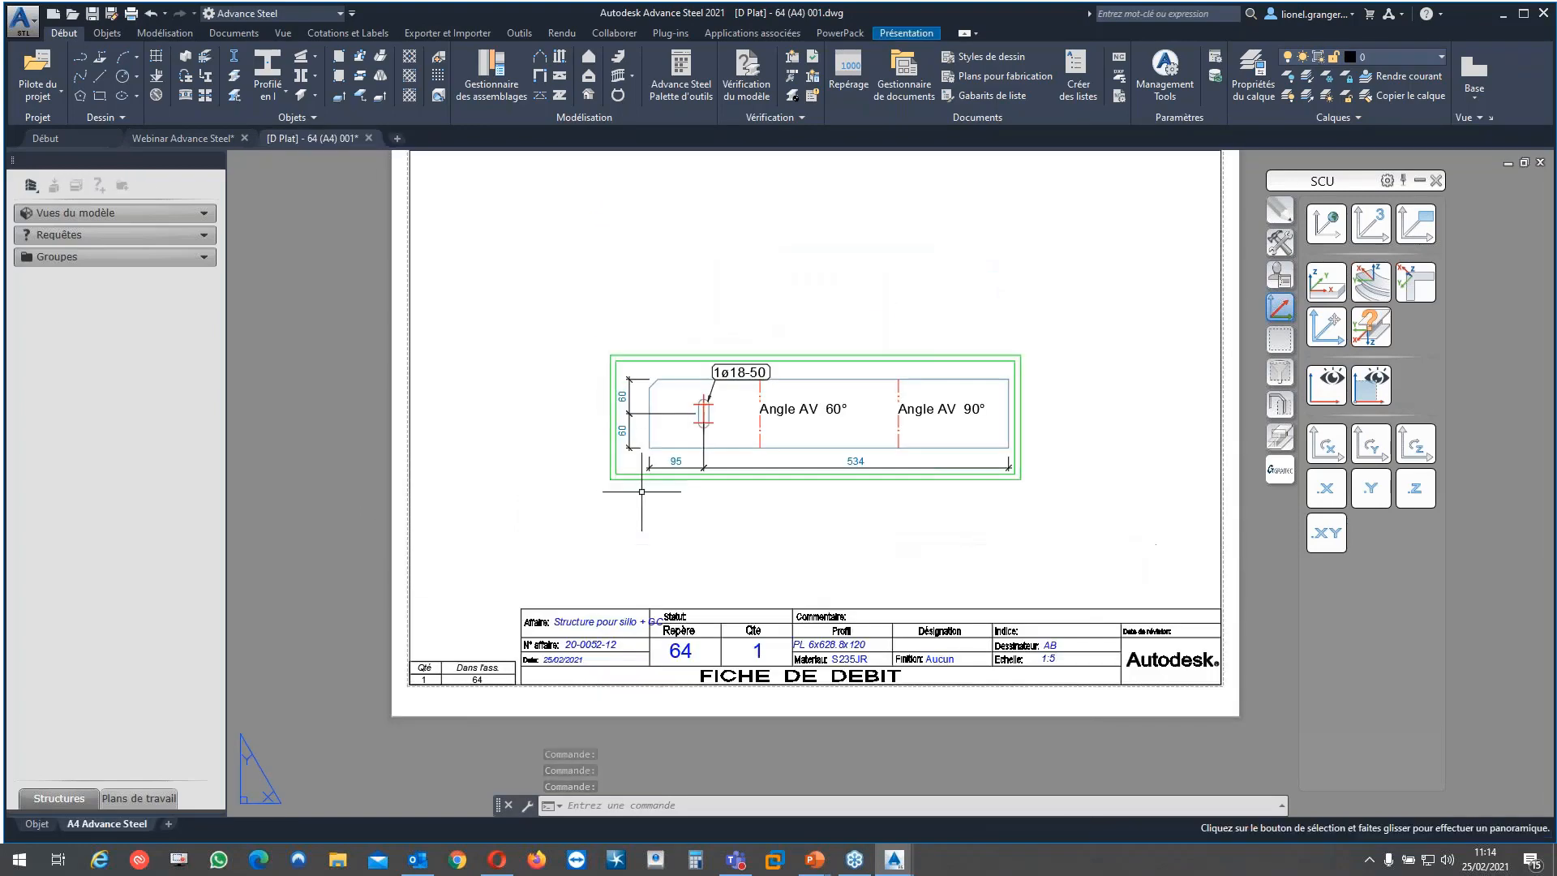
Review the view list and display properties of the unfolded plate view on cut sheet 64, leaving them unchanged
{"action": "left_click", "coordinate": [689, 353]}
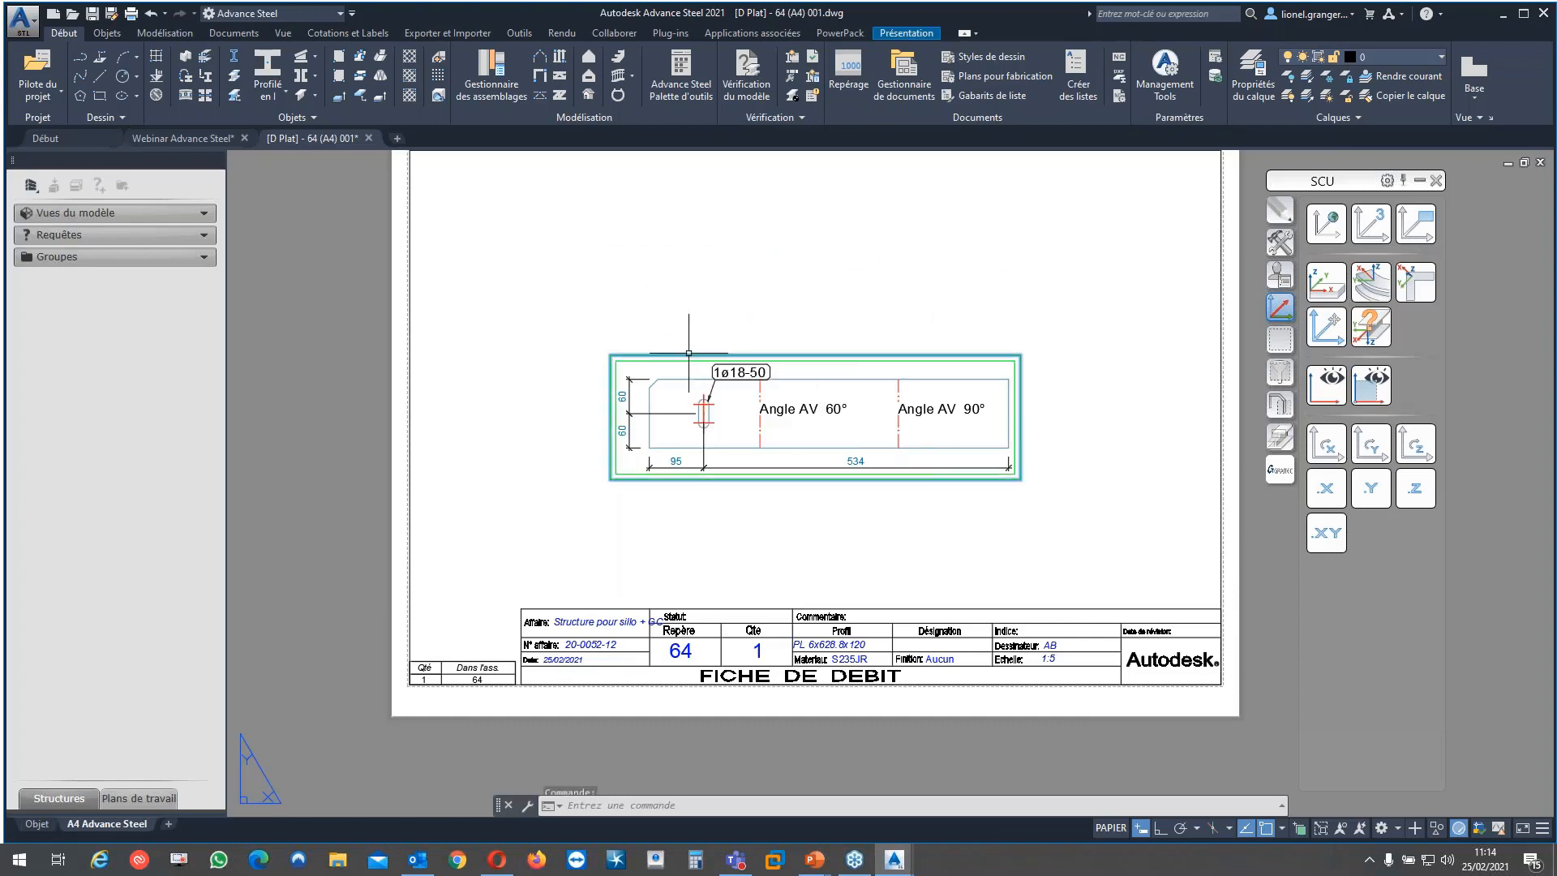
{"action": "double_click", "coordinate": [688, 353]}
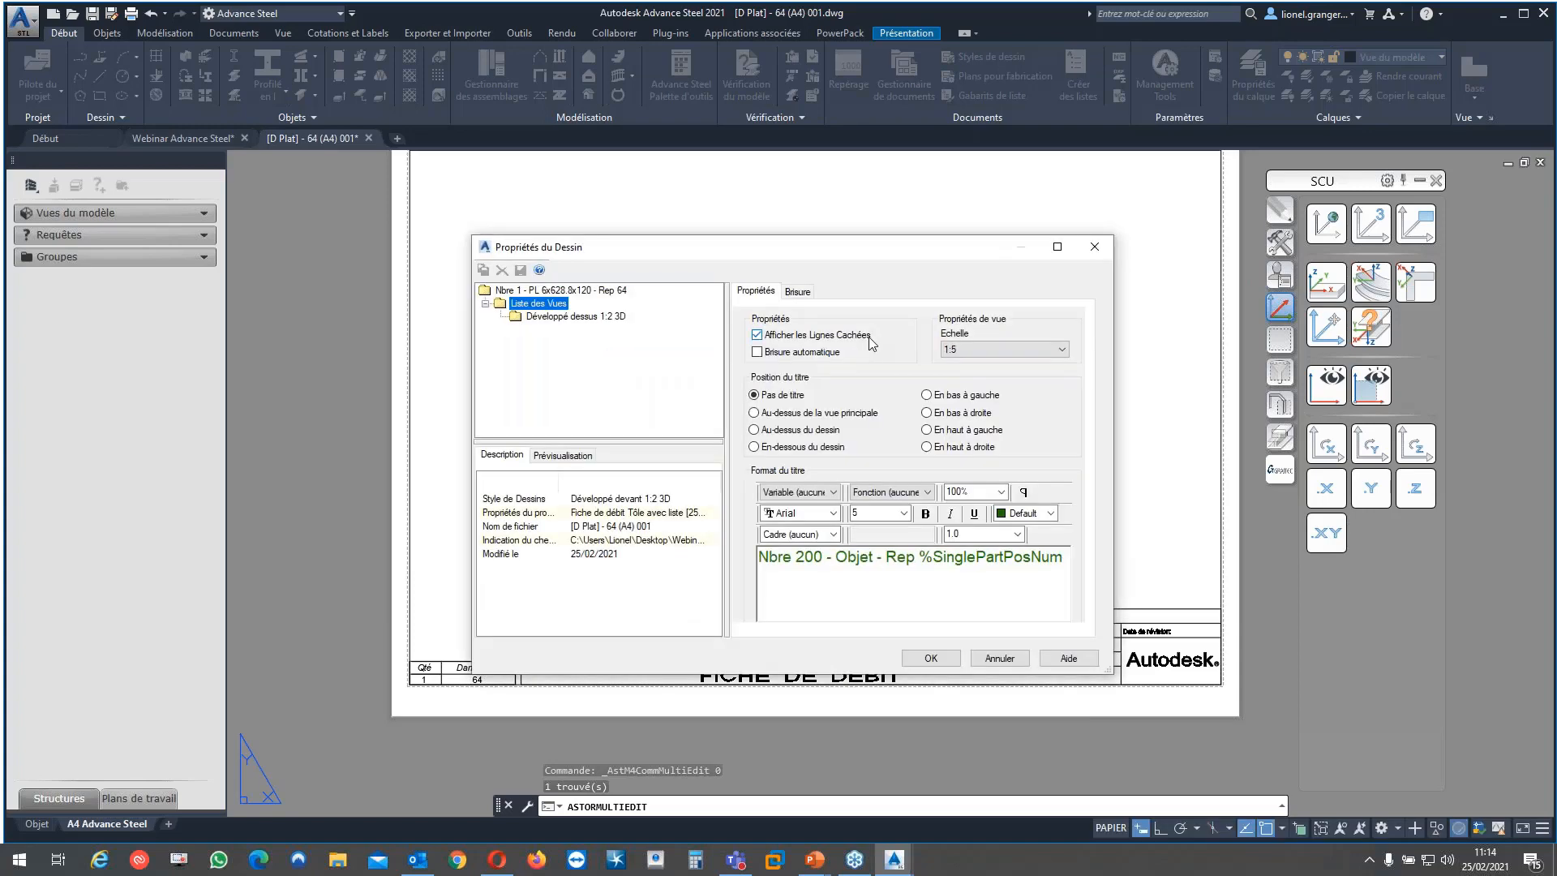
{"action": "left_click", "coordinate": [1096, 254]}
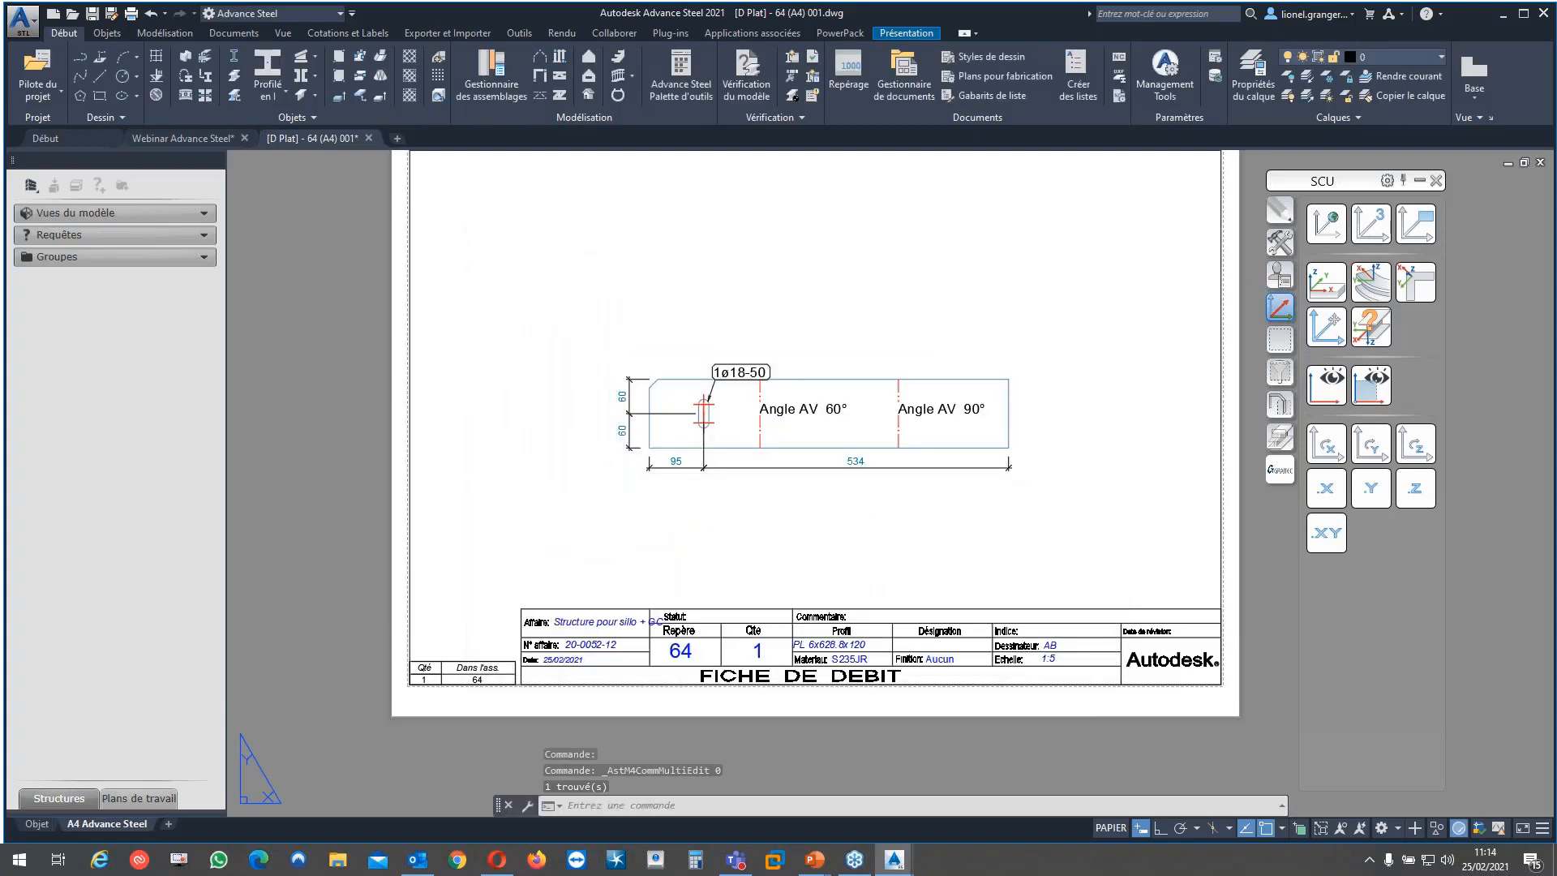
{"action": "key", "text": "Escape"}
{"action": "key", "text": "Escape"}
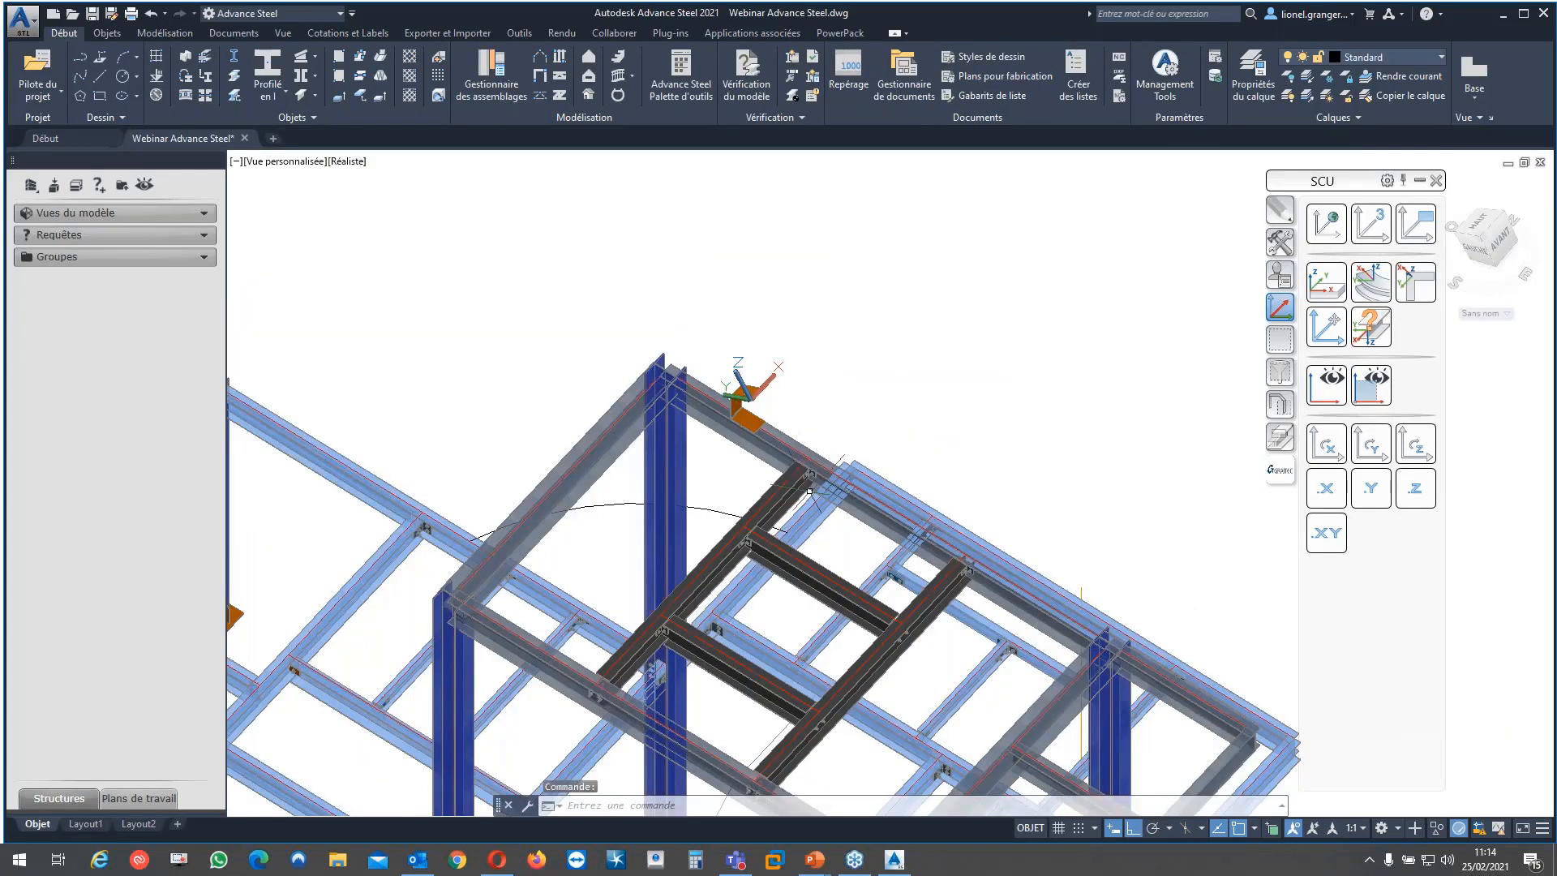
Place the UCS on the model at the junction of the lower platform beam and the front middle column
{"action": "scroll", "coordinate": [1080, 350], "scroll_direction": "down", "scroll_amount": 1}
{"action": "middle_click_drag", "start_coordinate": [1081, 350], "coordinate": [1083, 349]}
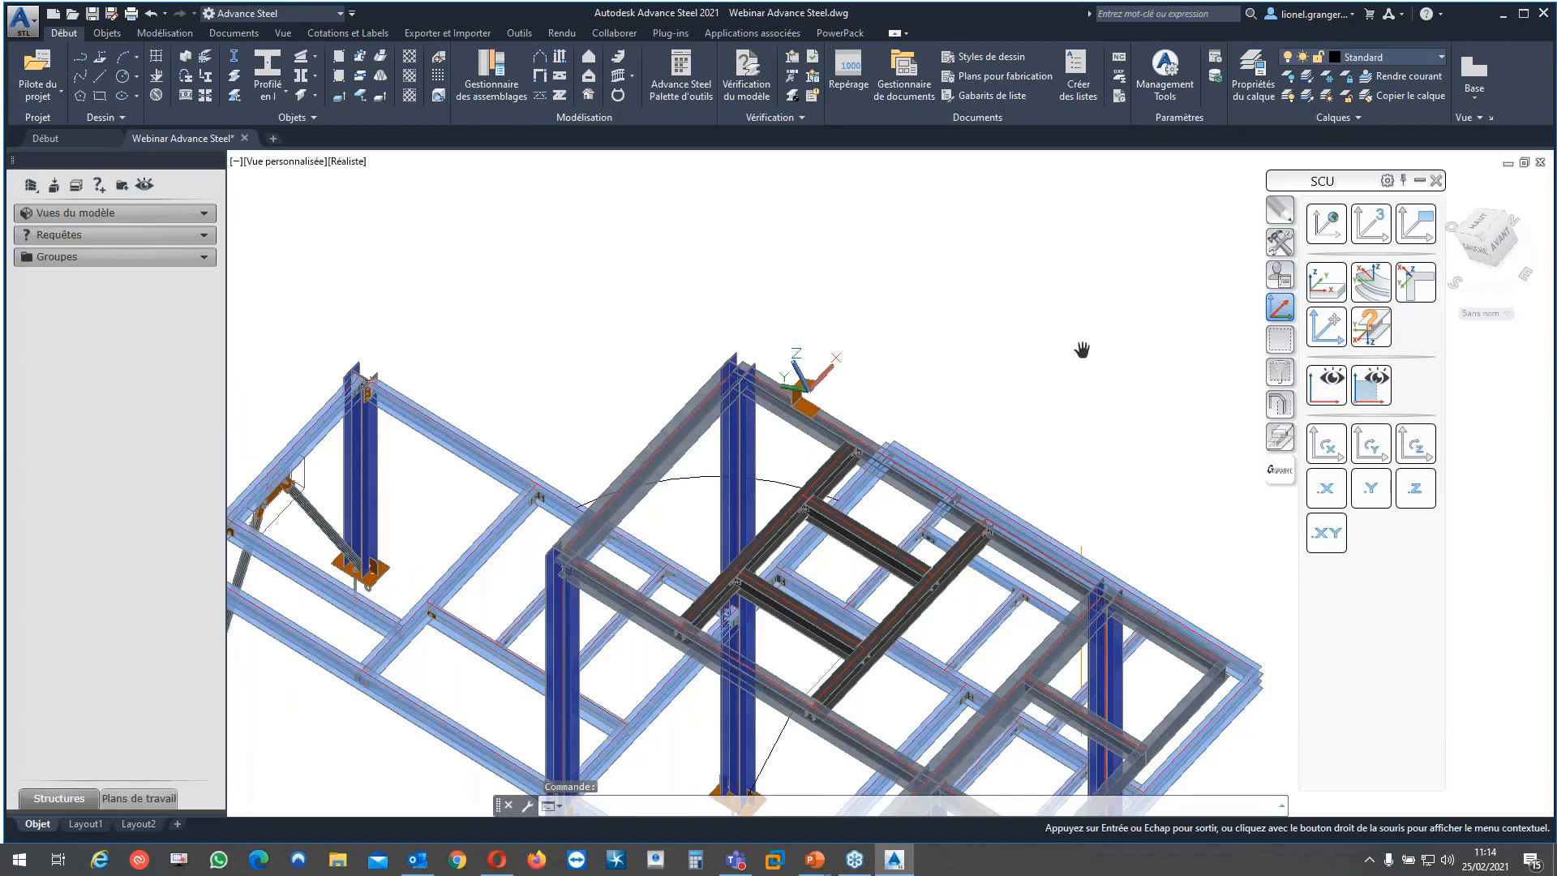
{"action": "scroll", "coordinate": [1082, 350], "scroll_direction": "down", "scroll_amount": 1}
{"action": "right_click", "coordinate": [1121, 319]}
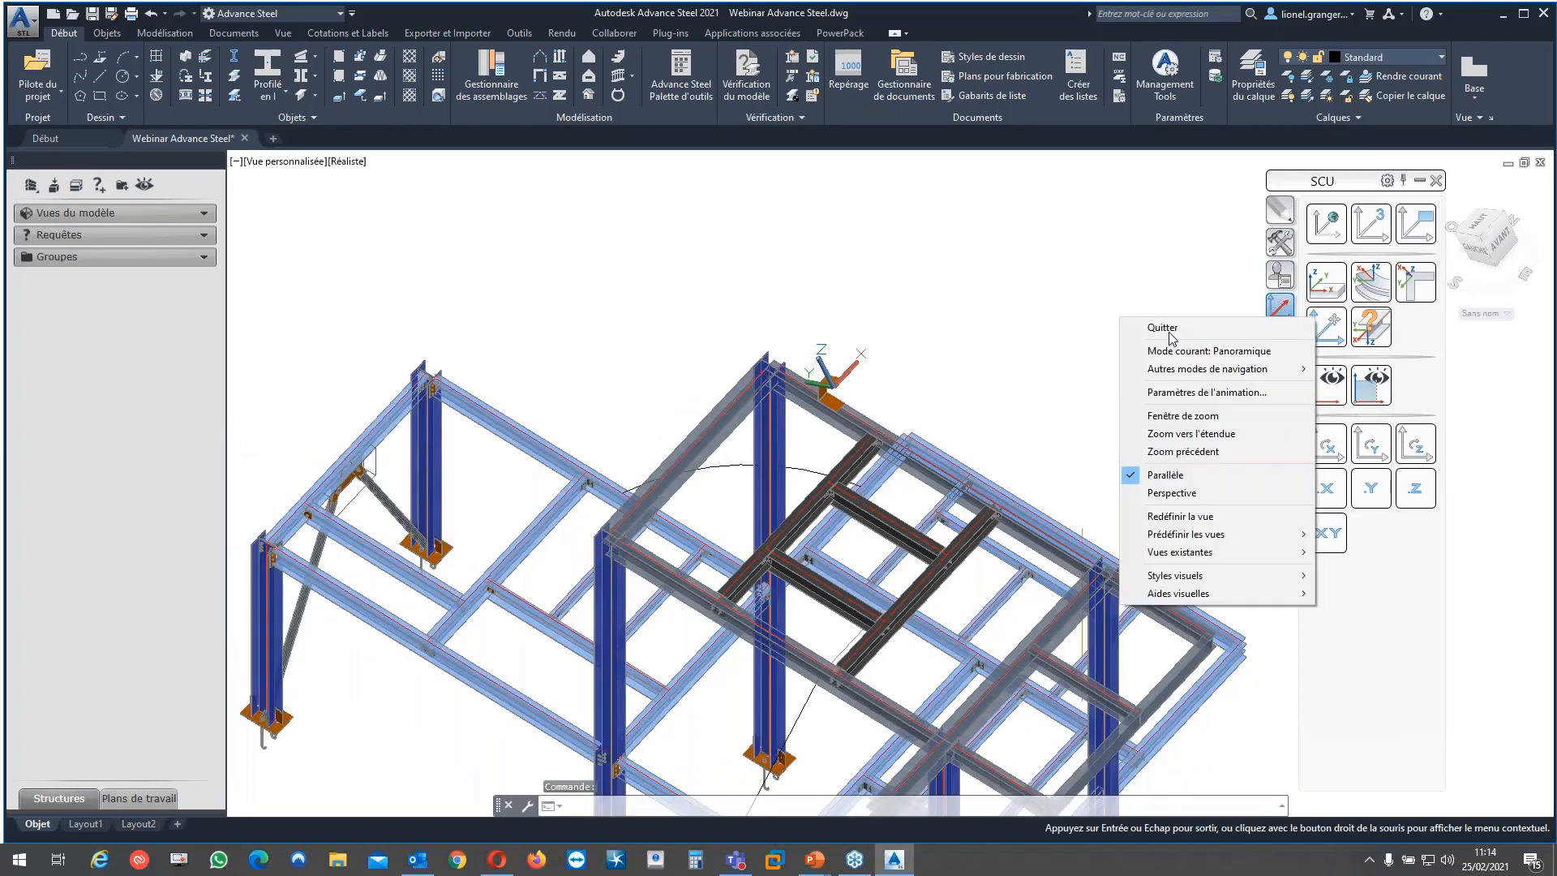
{"action": "left_click", "coordinate": [1168, 327]}
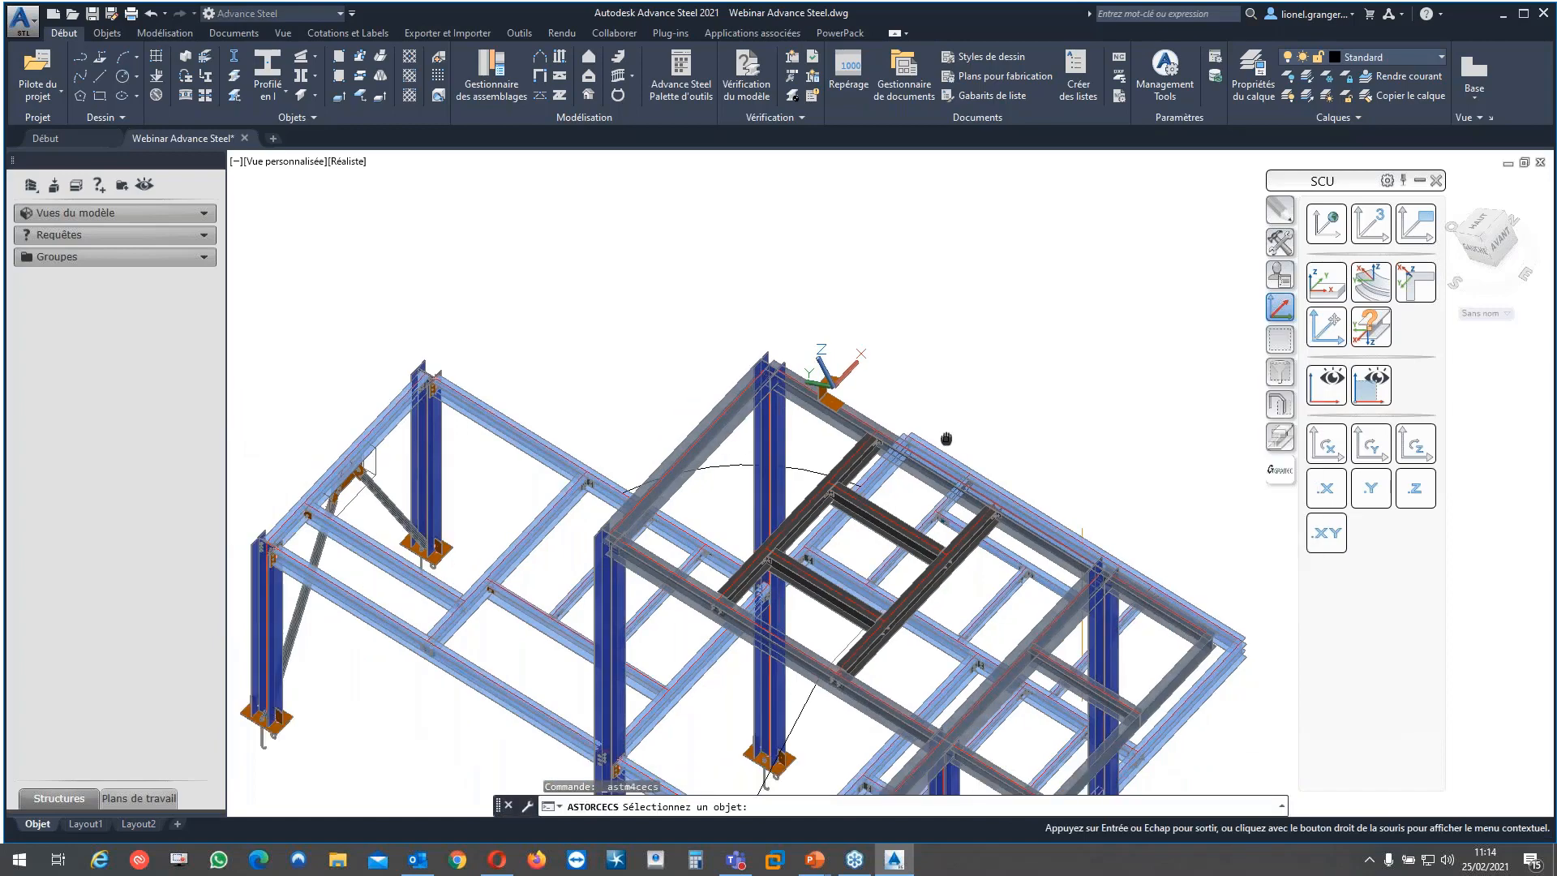
{"action": "middle_click_drag", "start_coordinate": [945, 438], "coordinate": [982, 259]}
{"action": "left_click", "coordinate": [610, 582]}
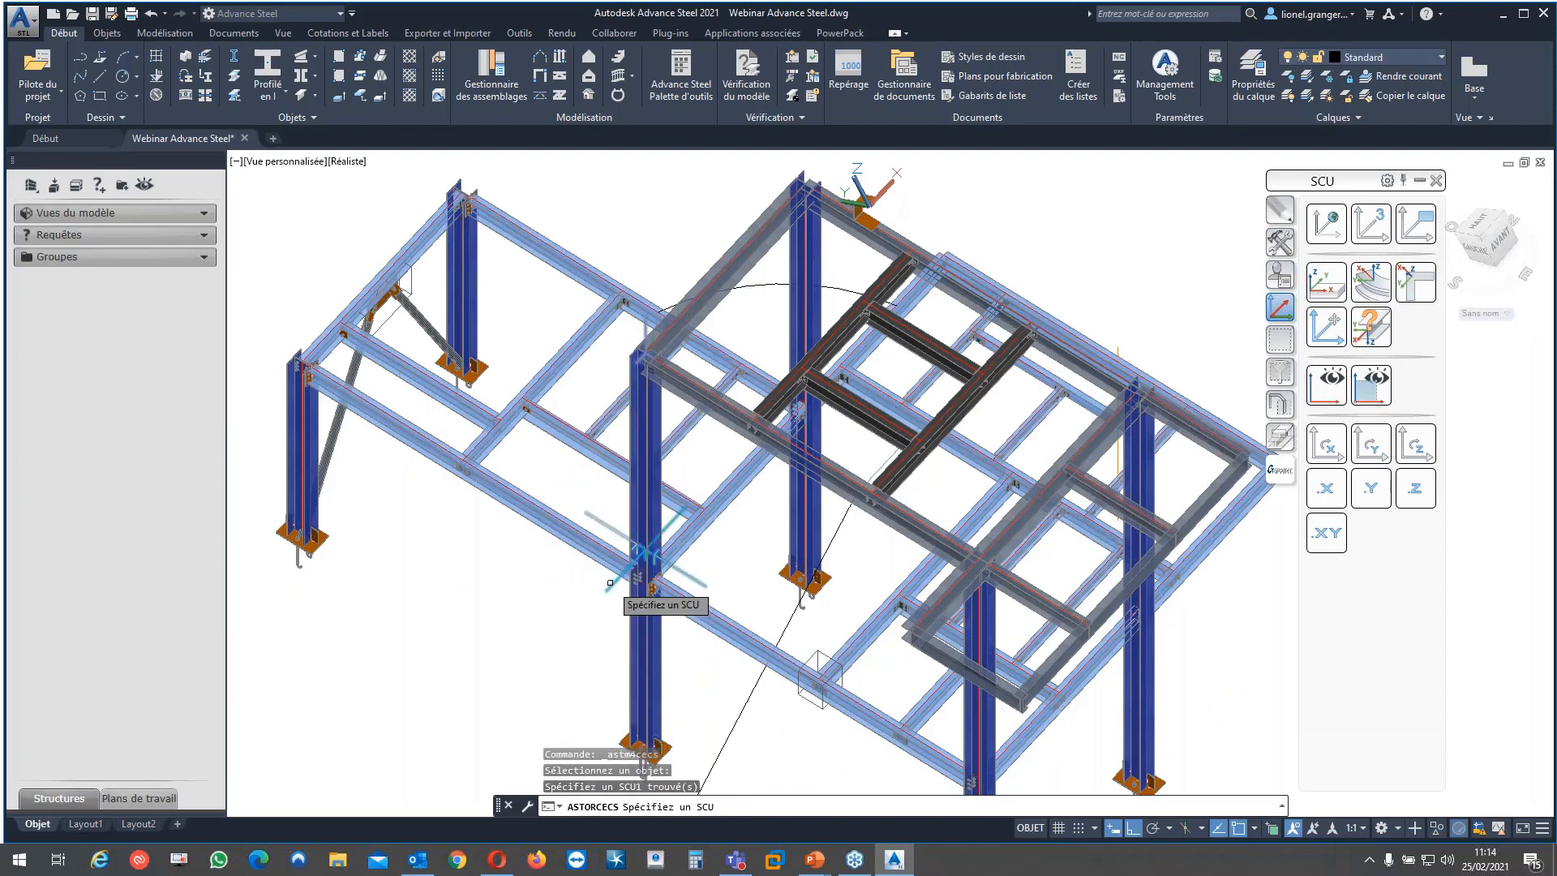
{"action": "left_click", "coordinate": [609, 582]}
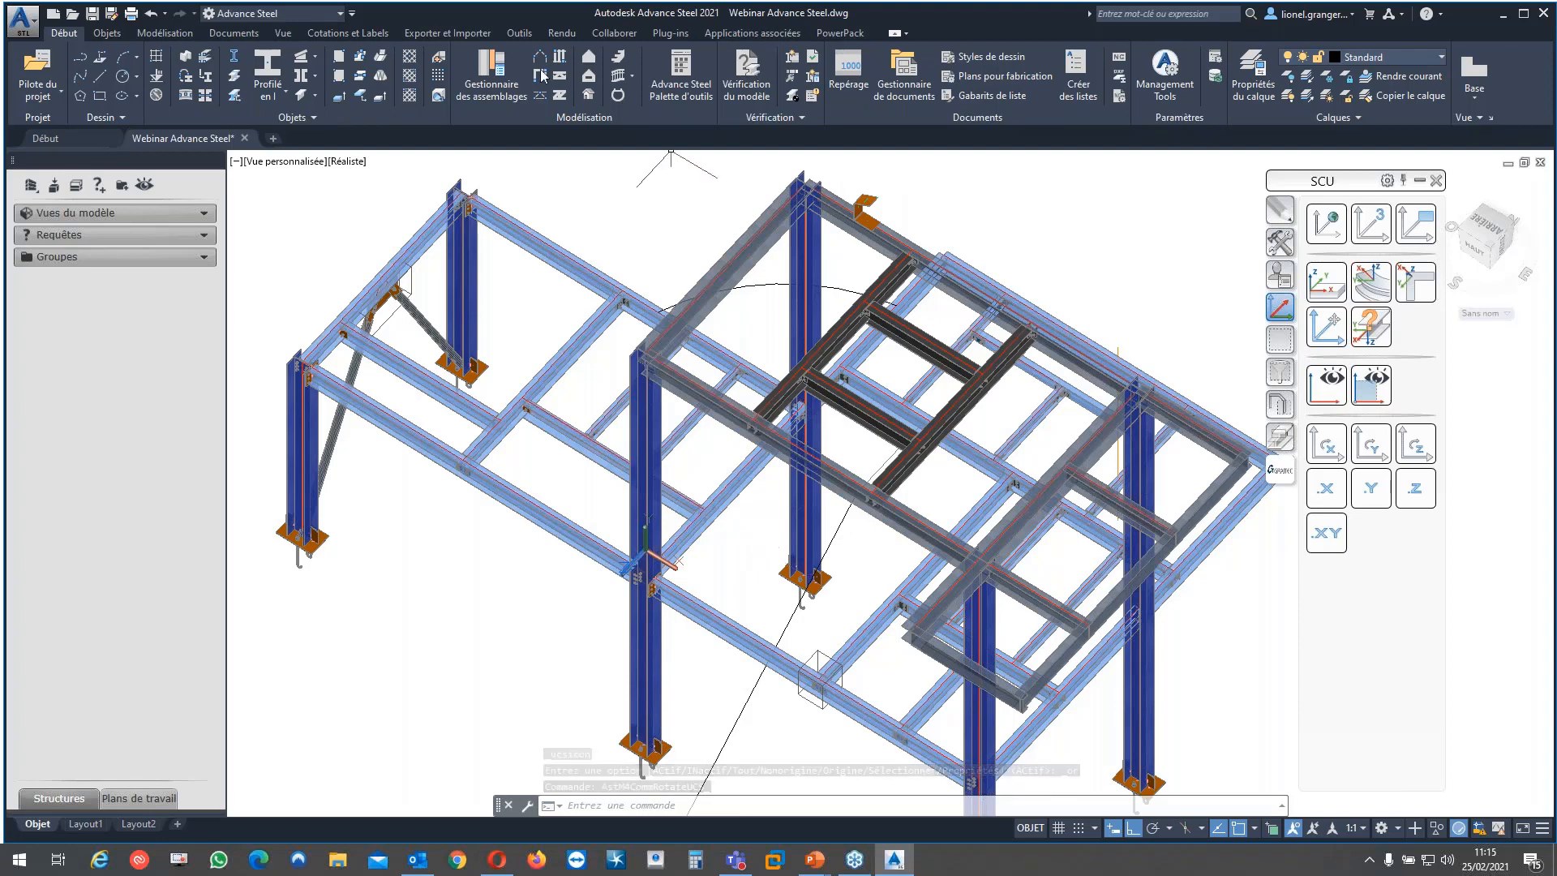
Create a general arrangement view with the Section - Tout style, naming the drawing Ensemble and using the Ensemble-A0_Revisions.dwg prototype
{"action": "left_click", "coordinate": [991, 60]}
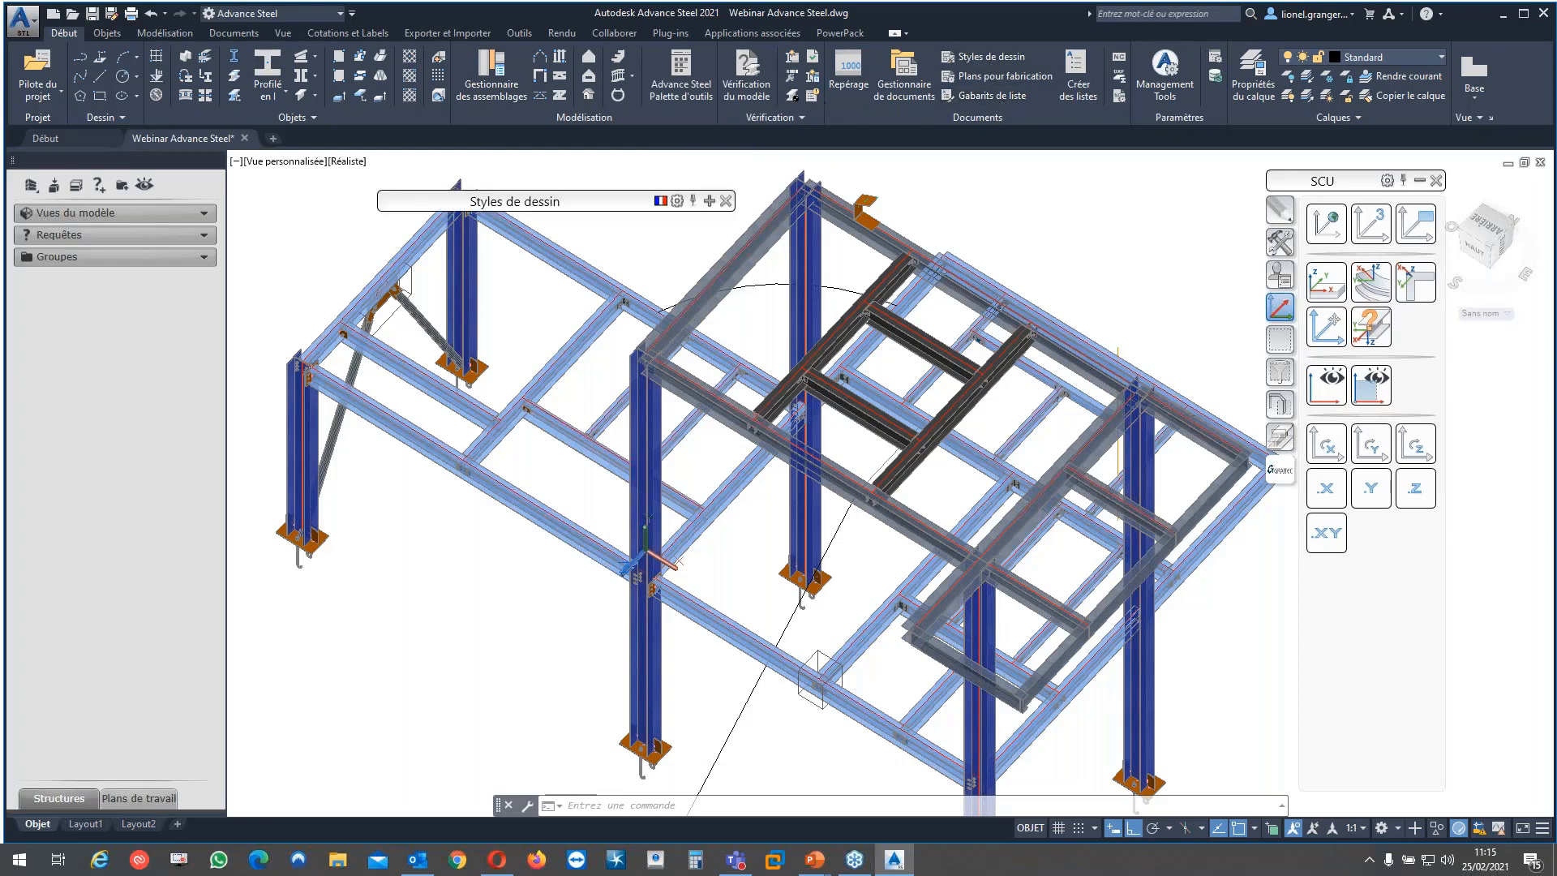
{"action": "left_click", "coordinate": [708, 201]}
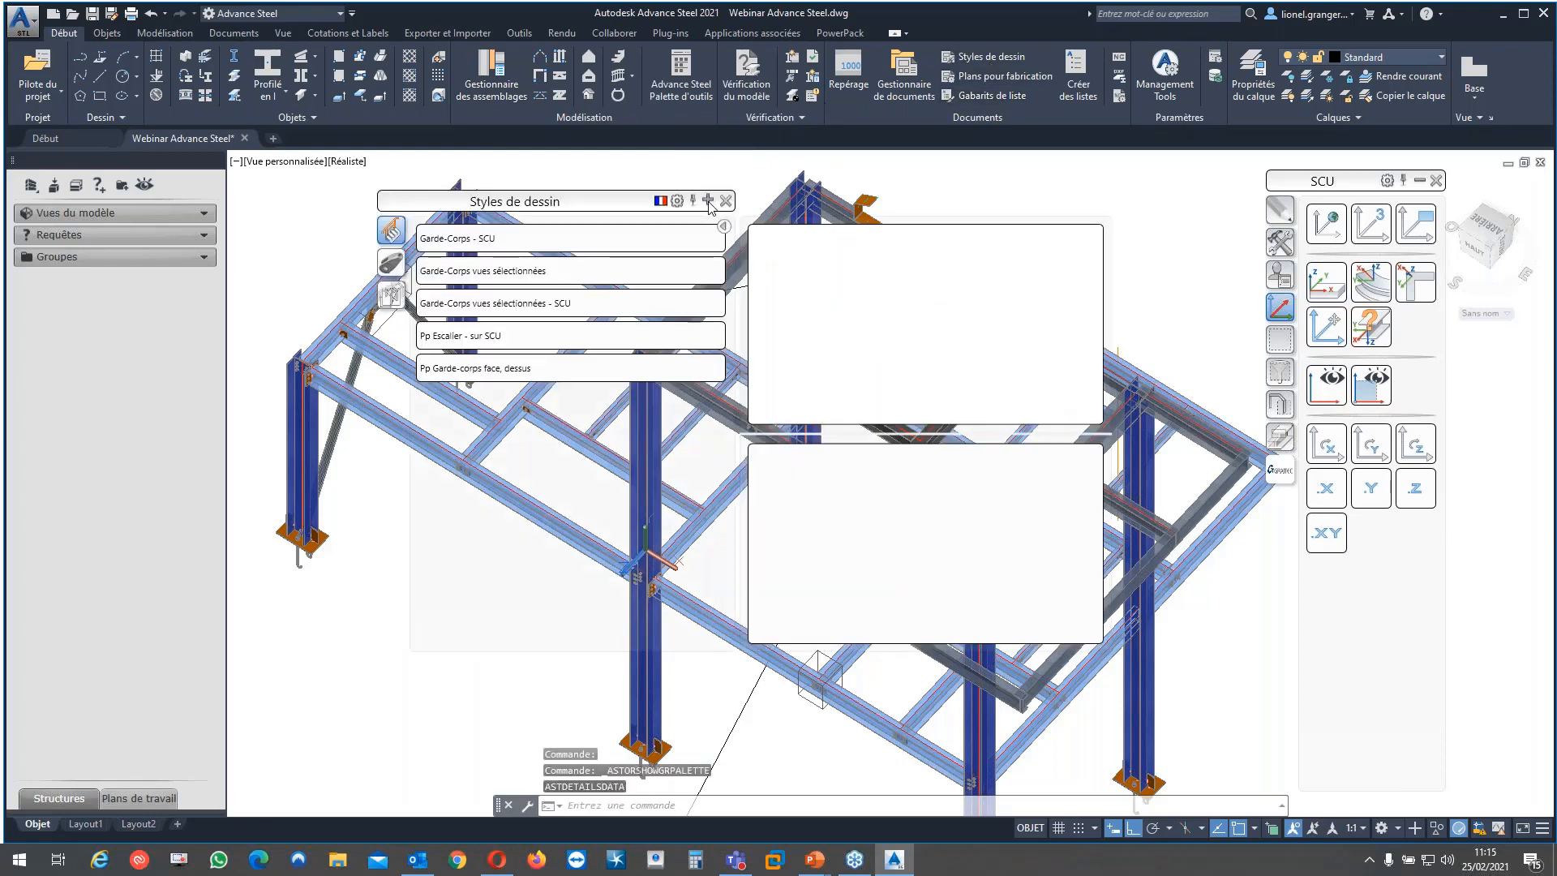
{"action": "left_click", "coordinate": [390, 294]}
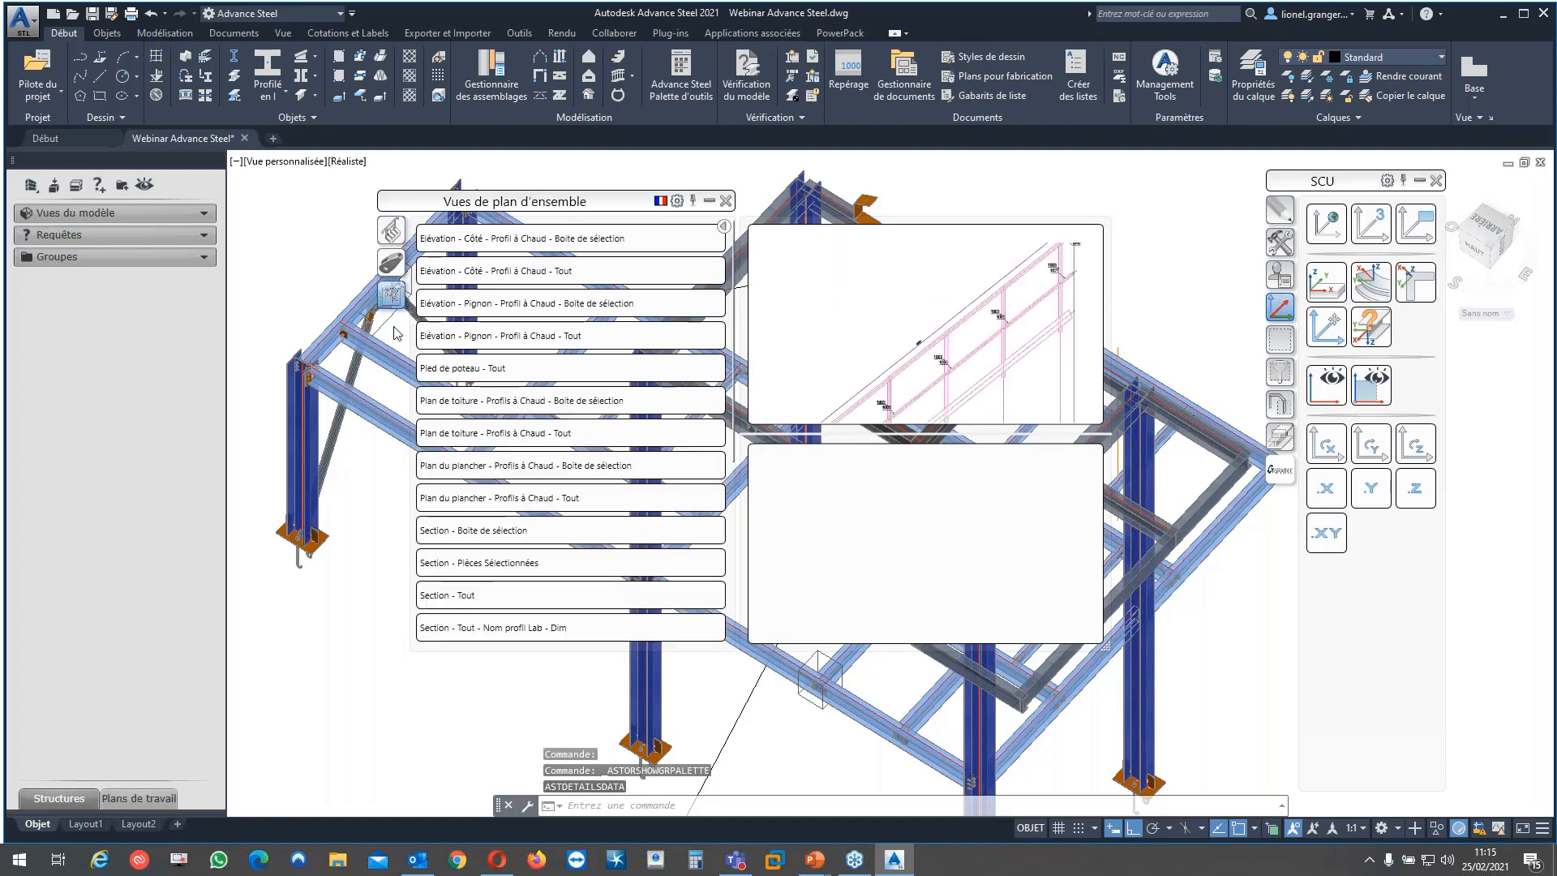
{"action": "left_click", "coordinate": [460, 593]}
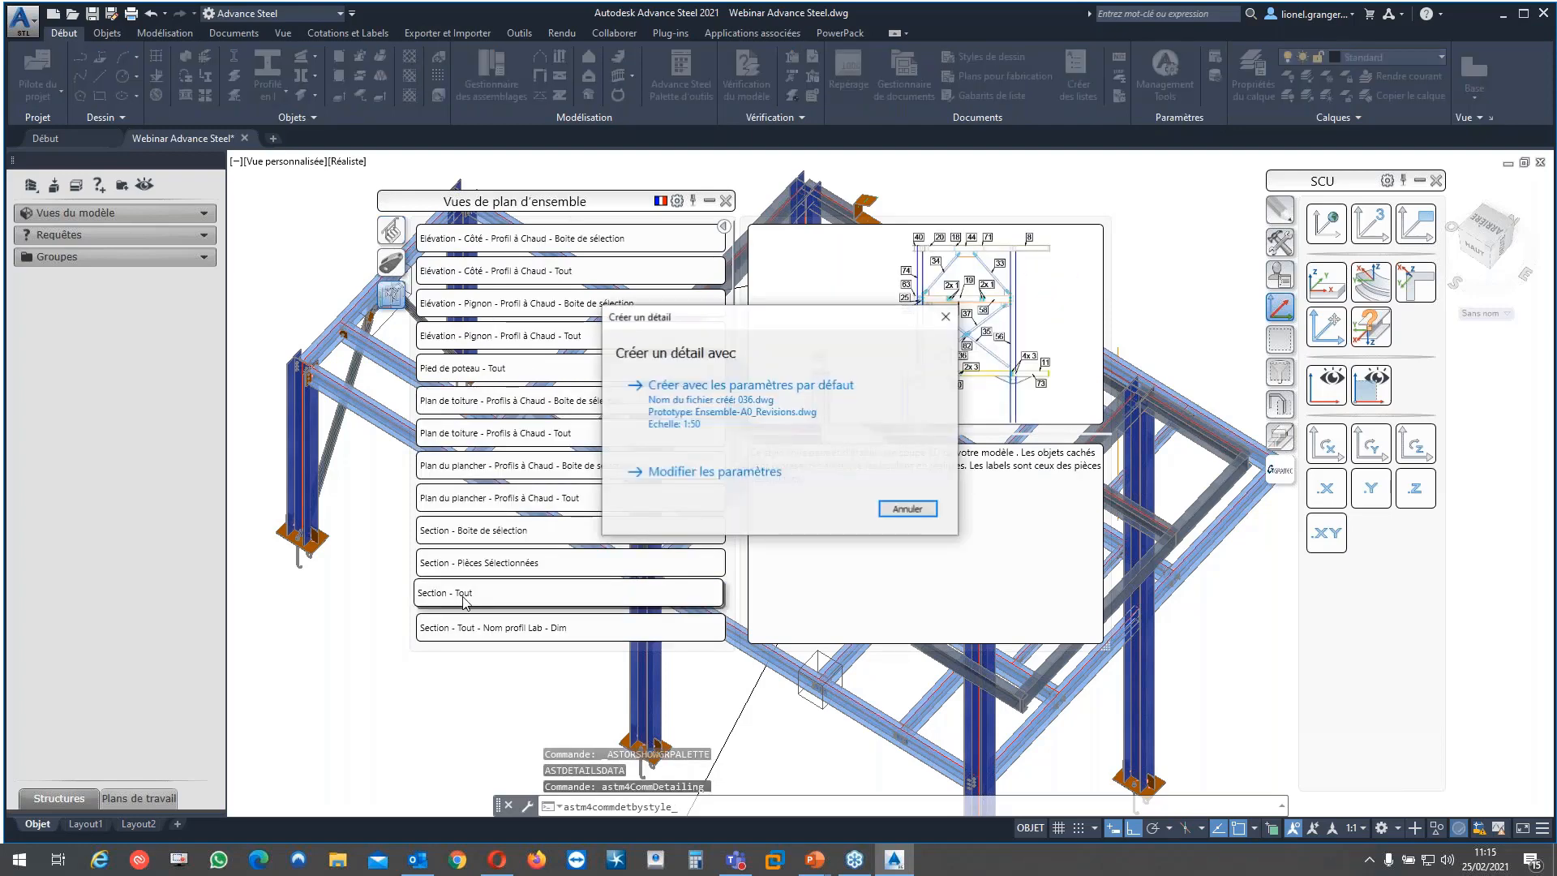
{"action": "left_click", "coordinate": [714, 472]}
{"action": "left_click_drag", "start_coordinate": [253, 157], "coordinate": [190, 156]}
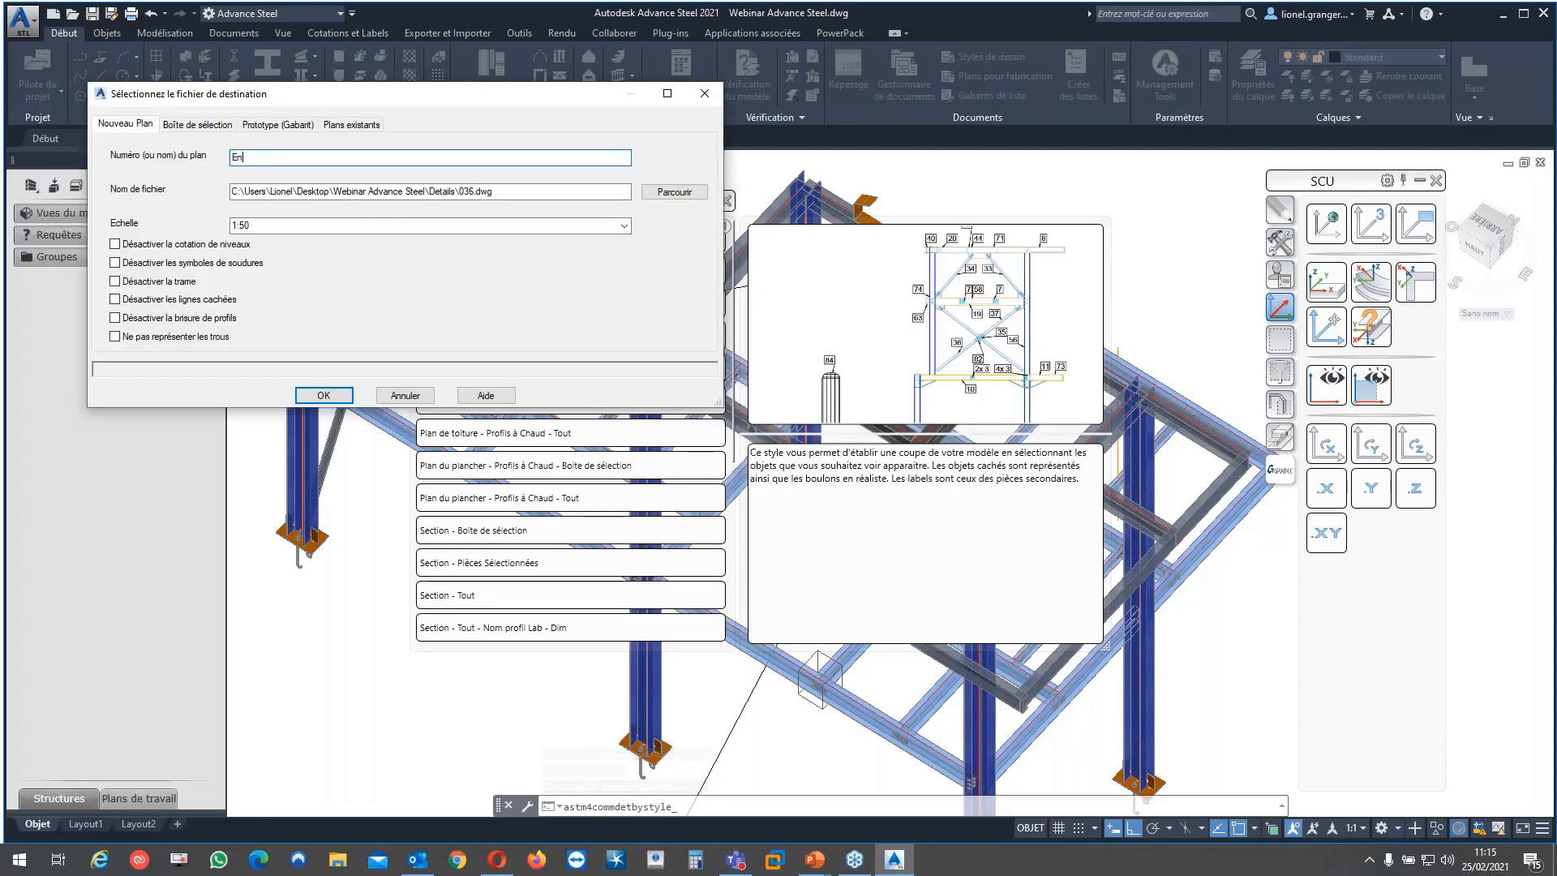
{"action": "type", "text": "Ensemble"}
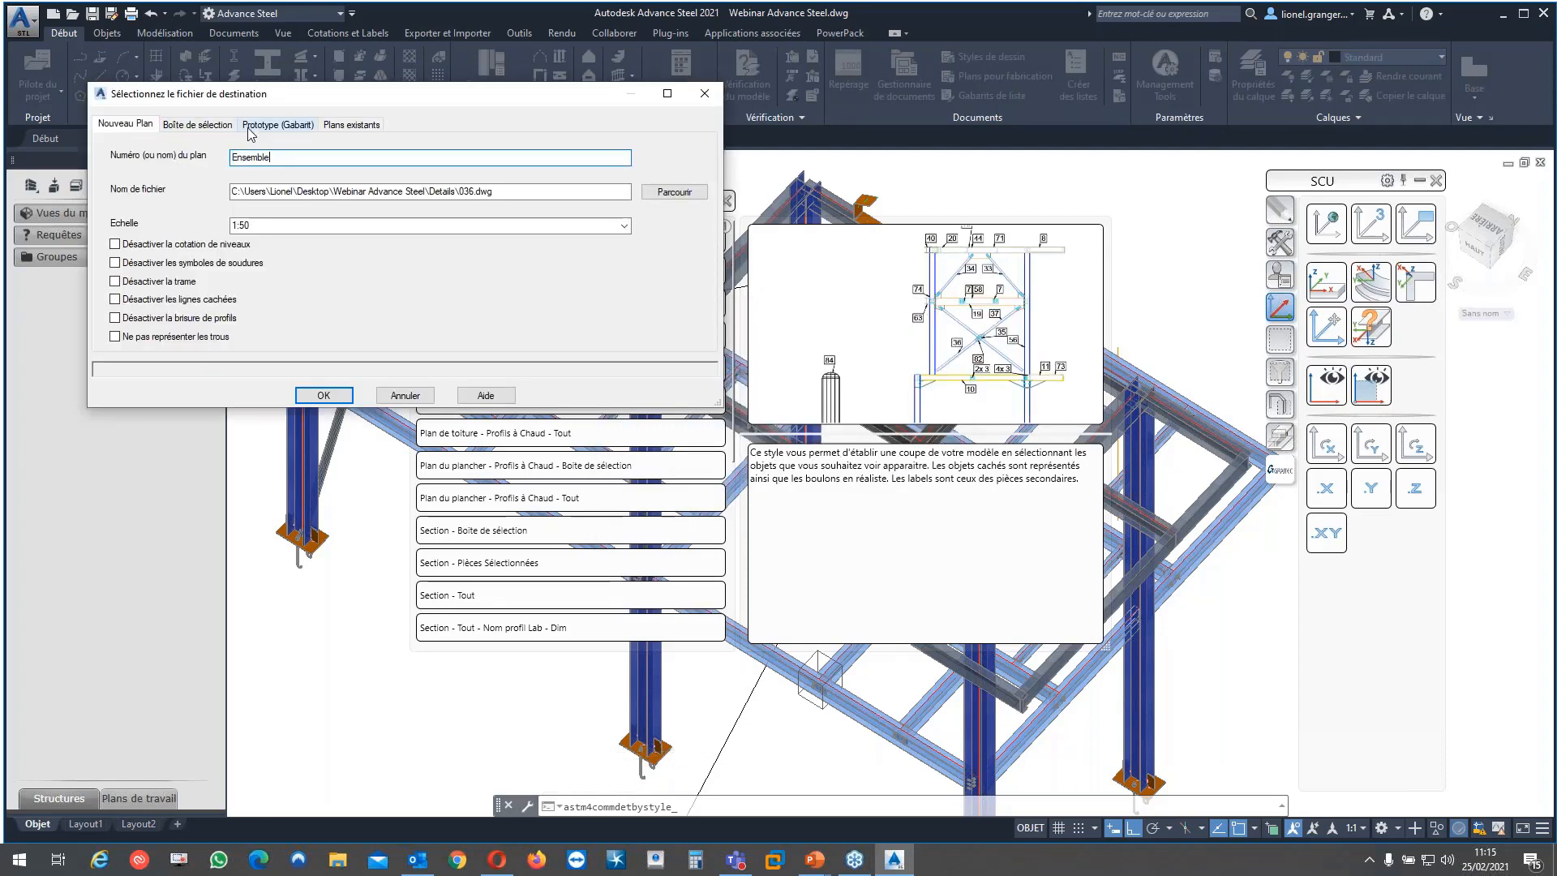
{"action": "left_click", "coordinate": [309, 126]}
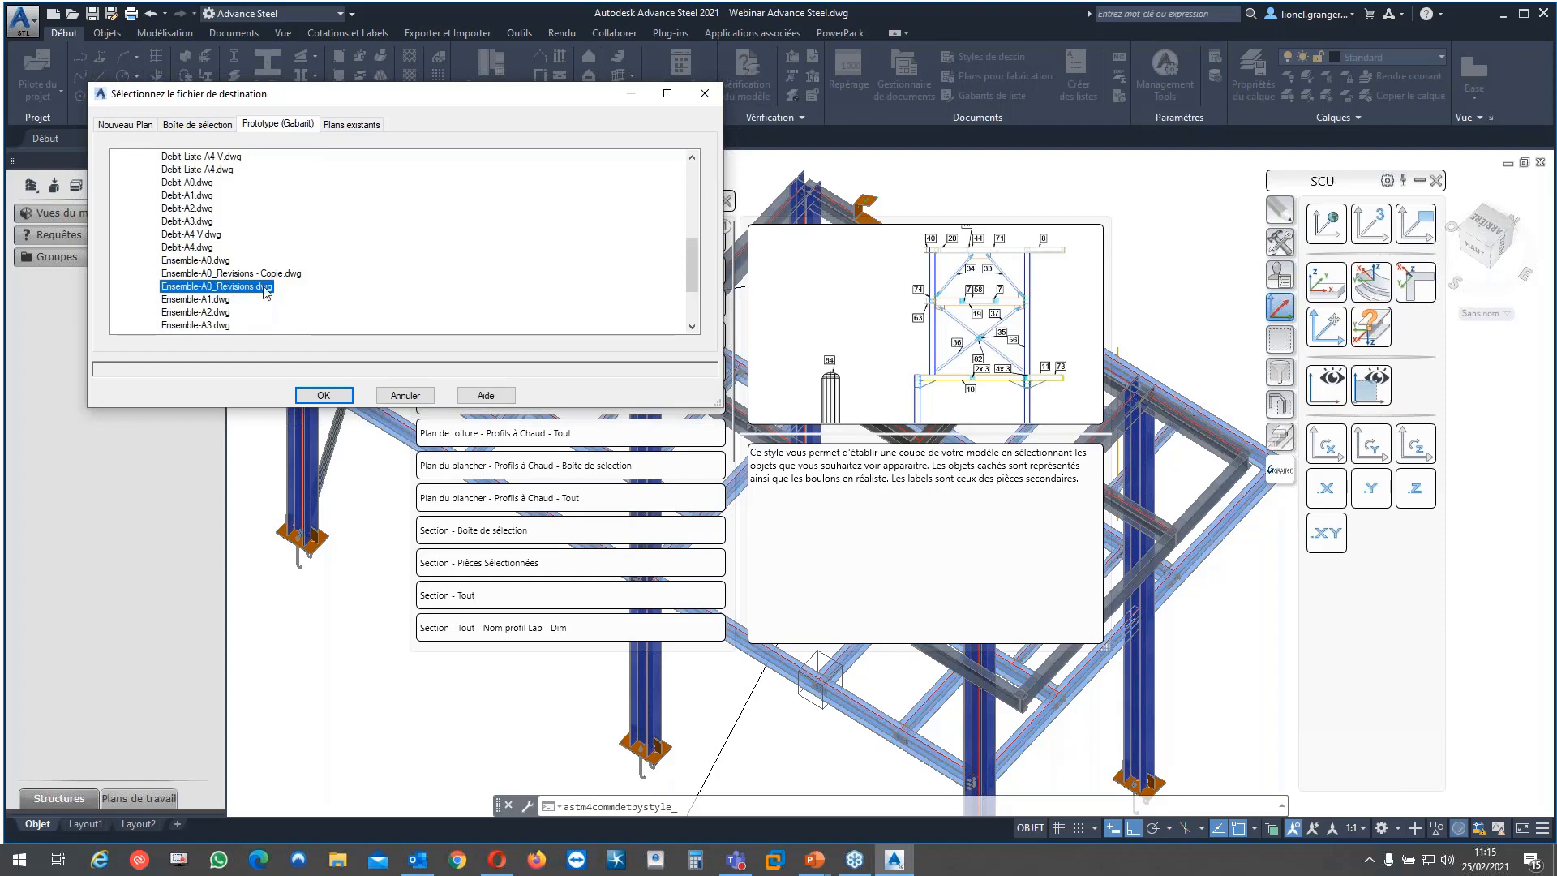
{"action": "left_click", "coordinate": [325, 396]}
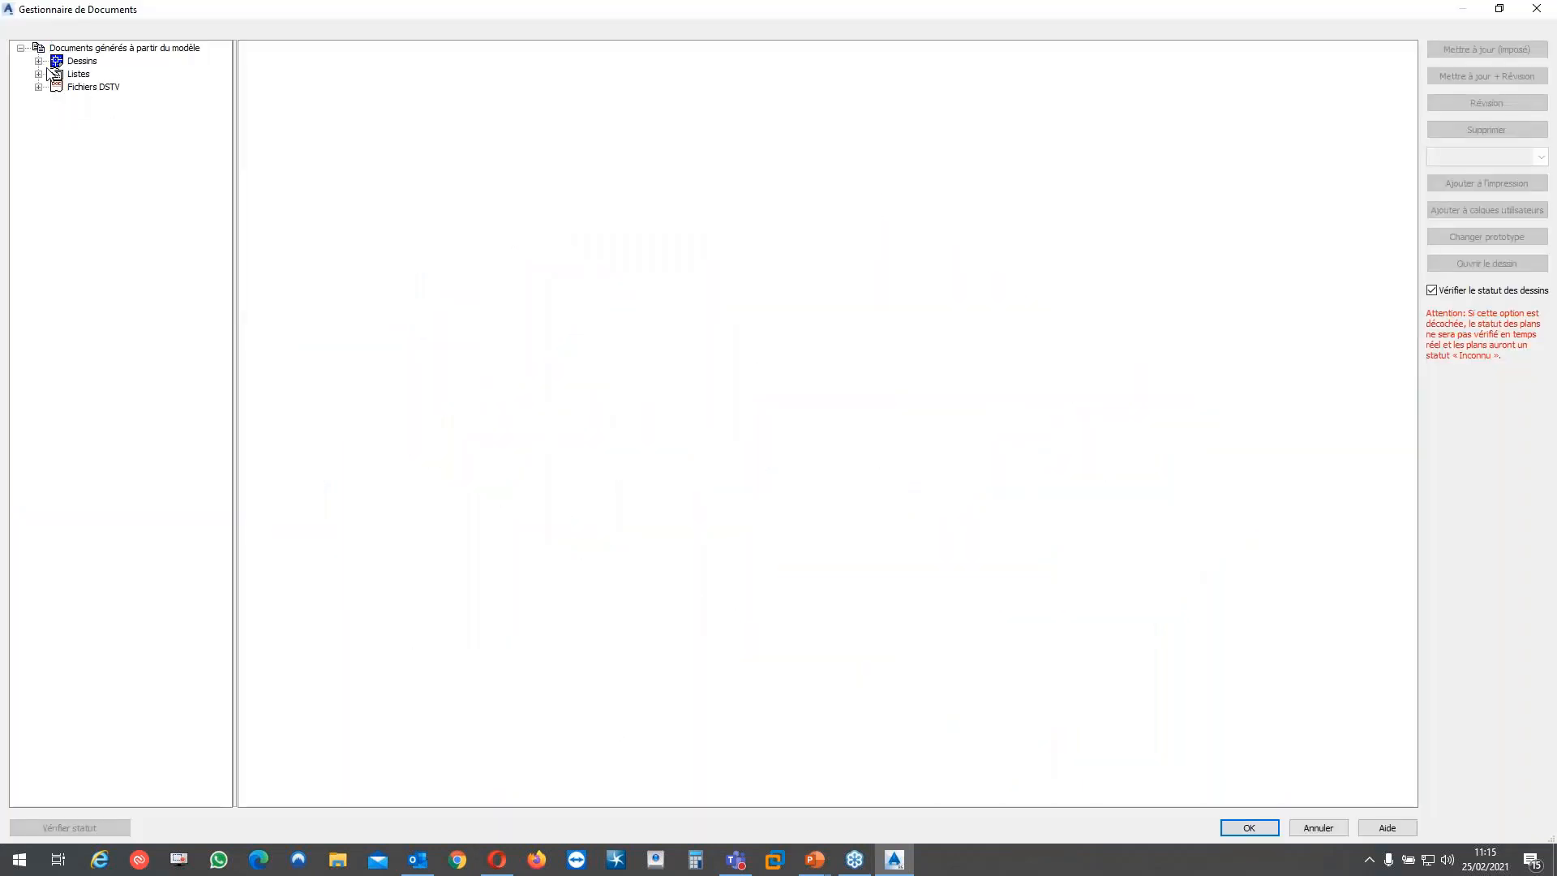
Open the Ensemble drawing from the up-to-date drawings in the document manager
{"action": "left_click", "coordinate": [39, 61]}
{"action": "left_click", "coordinate": [56, 73]}
{"action": "left_click", "coordinate": [140, 96]}
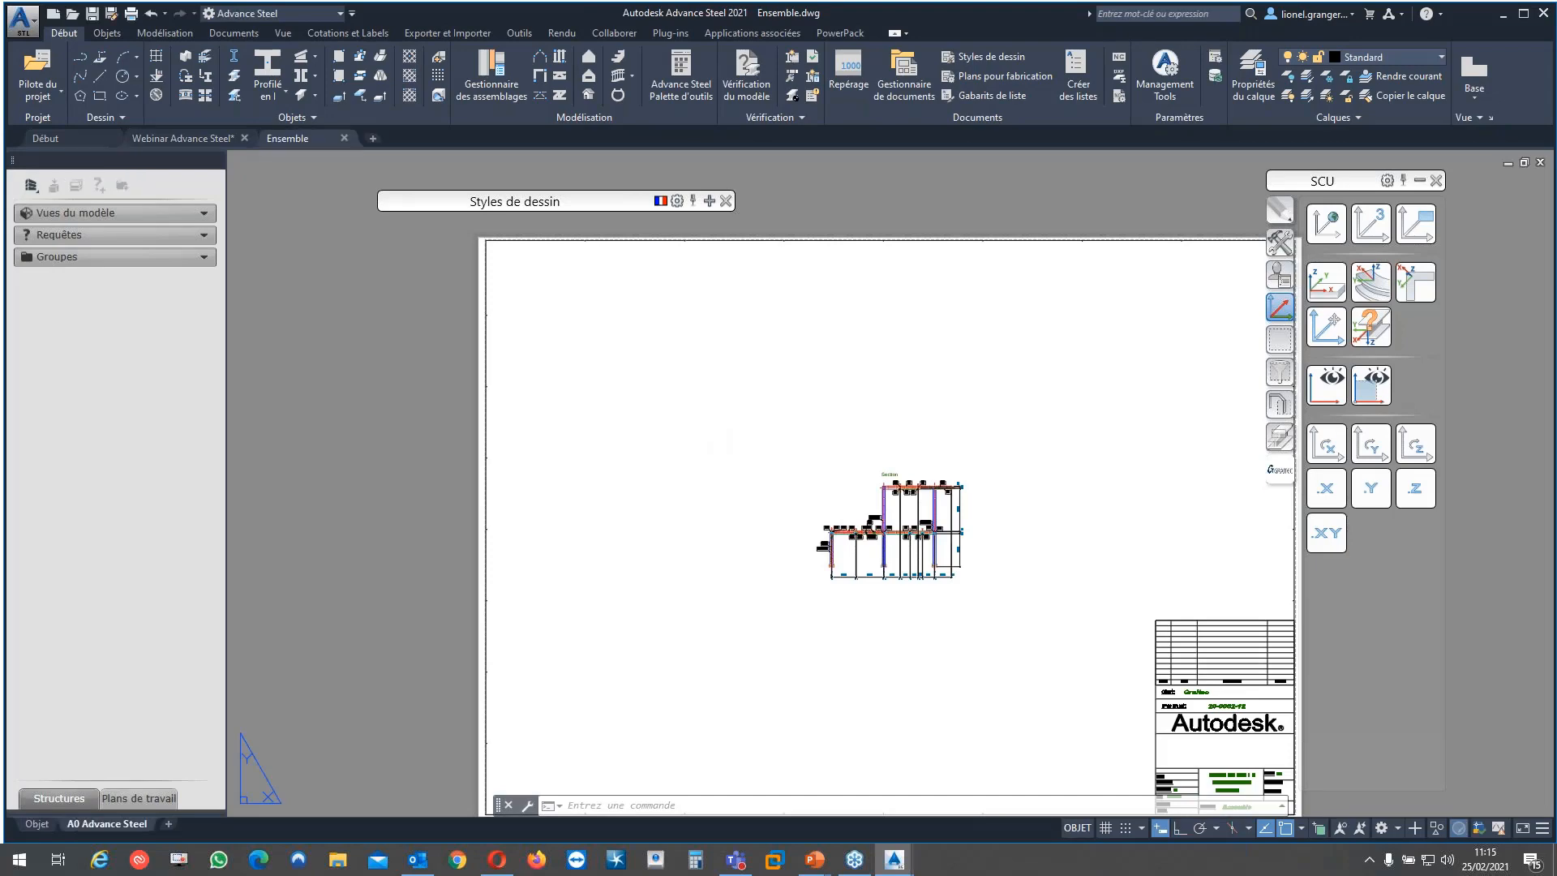
Move label 63 from above the lower platform beam to a clear spot below the 2x 24 labels in the section view
{"action": "scroll", "coordinate": [844, 558], "scroll_direction": "up", "scroll_amount": 6}
{"action": "middle_click_drag", "start_coordinate": [840, 556], "coordinate": [846, 582]}
{"action": "scroll", "coordinate": [751, 547], "scroll_direction": "up", "scroll_amount": 4}
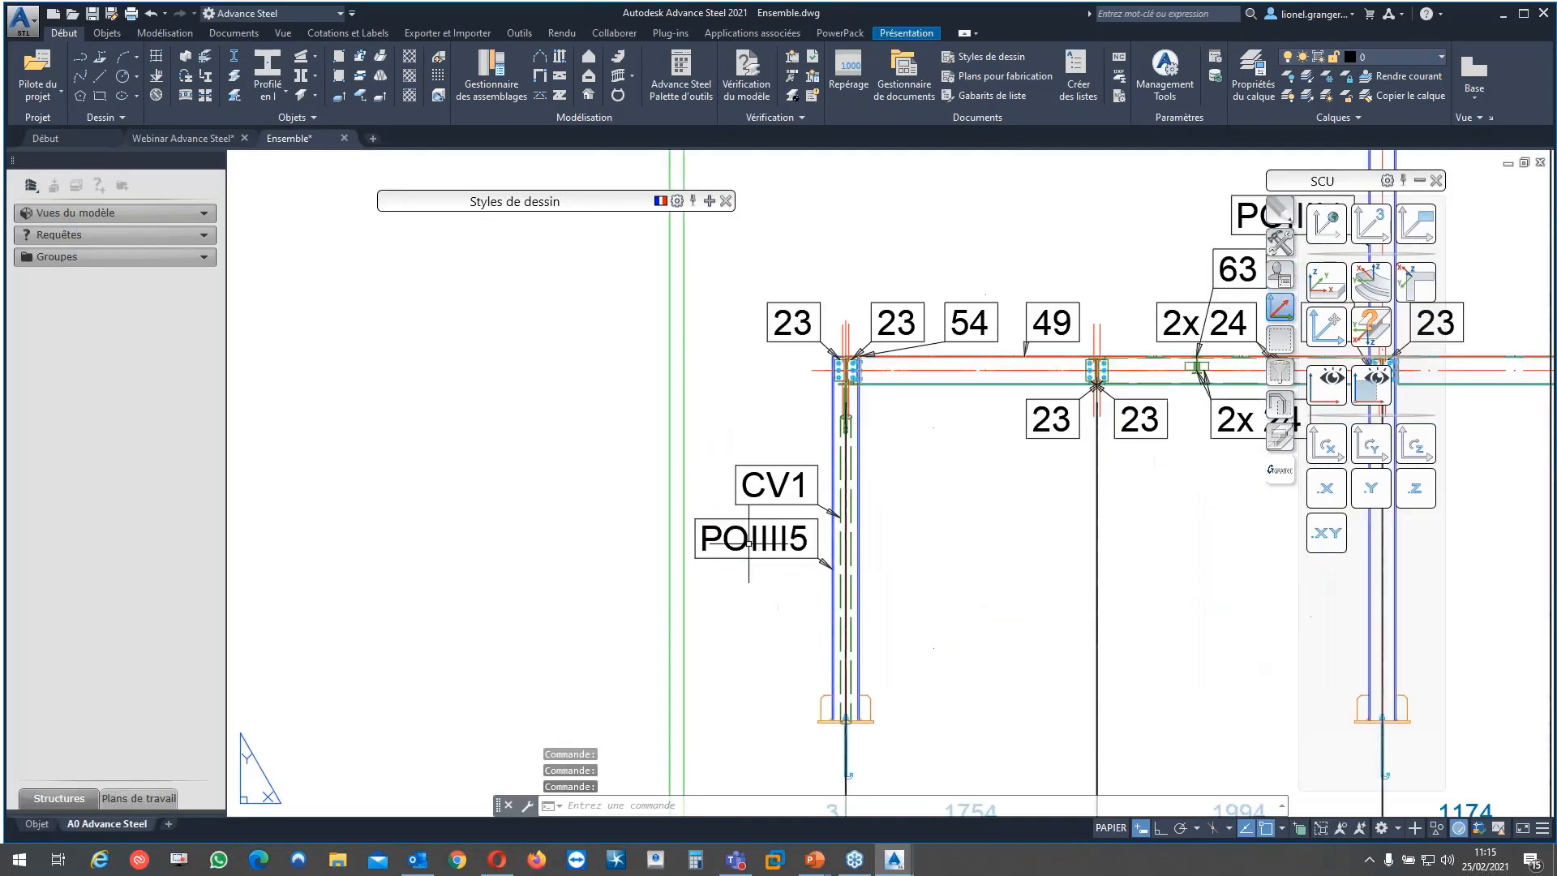
{"action": "mouse_move", "coordinate": [935, 413]}
{"action": "middle_mouse_down"}
{"action": "mouse_move", "coordinate": [898, 470]}
{"action": "mouse_move", "coordinate": [802, 534]}
{"action": "middle_mouse_up"}
{"action": "scroll", "coordinate": [868, 435], "scroll_direction": "down", "scroll_amount": 2}
{"action": "left_click", "coordinate": [988, 445]}
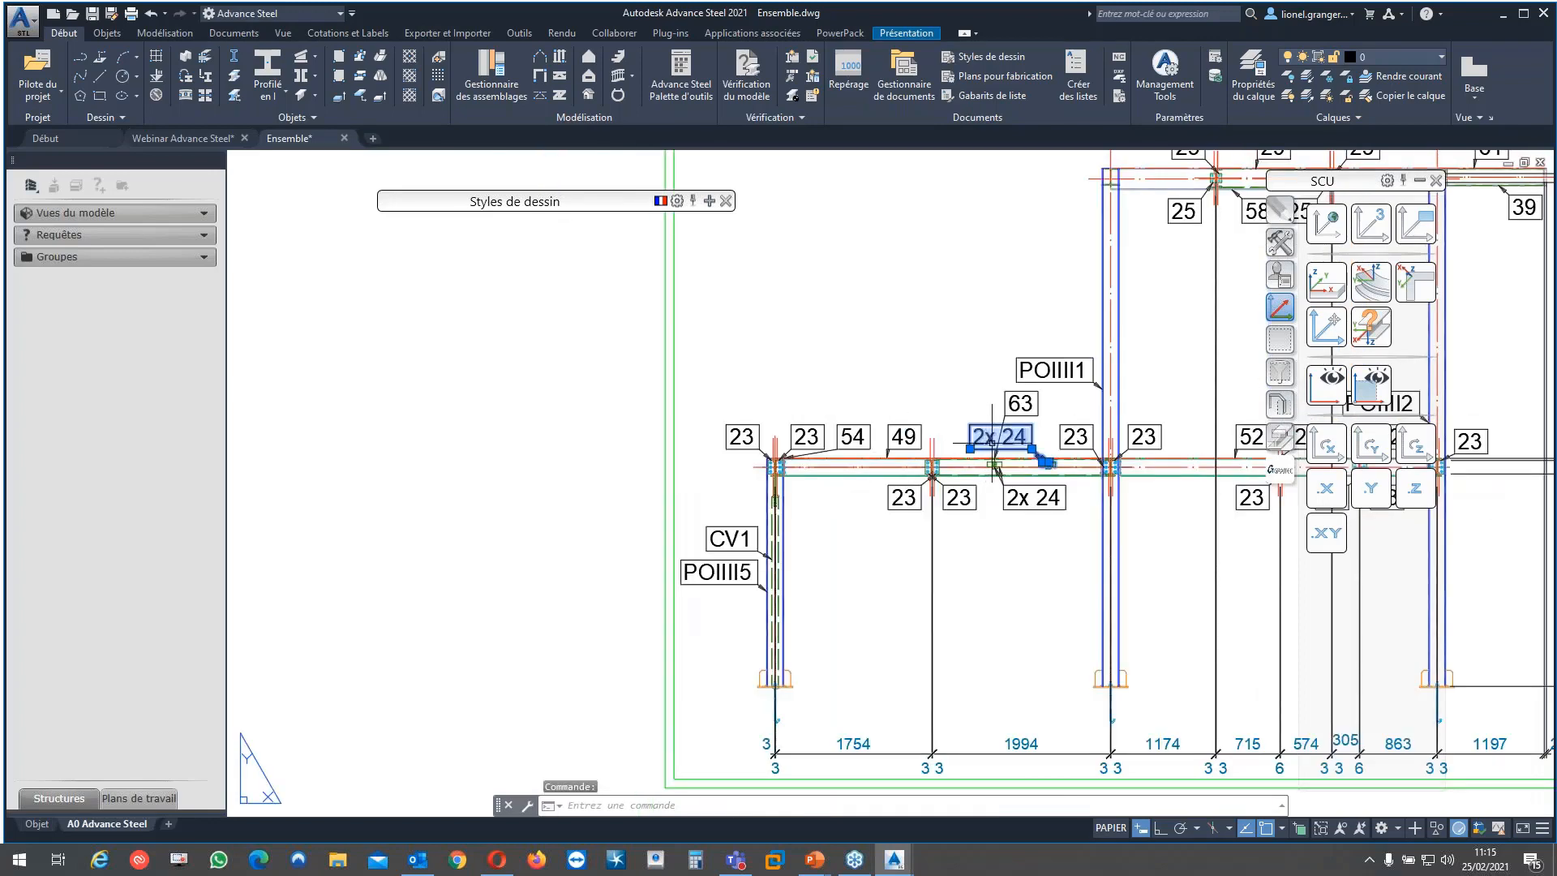
{"action": "left_click", "coordinate": [970, 448]}
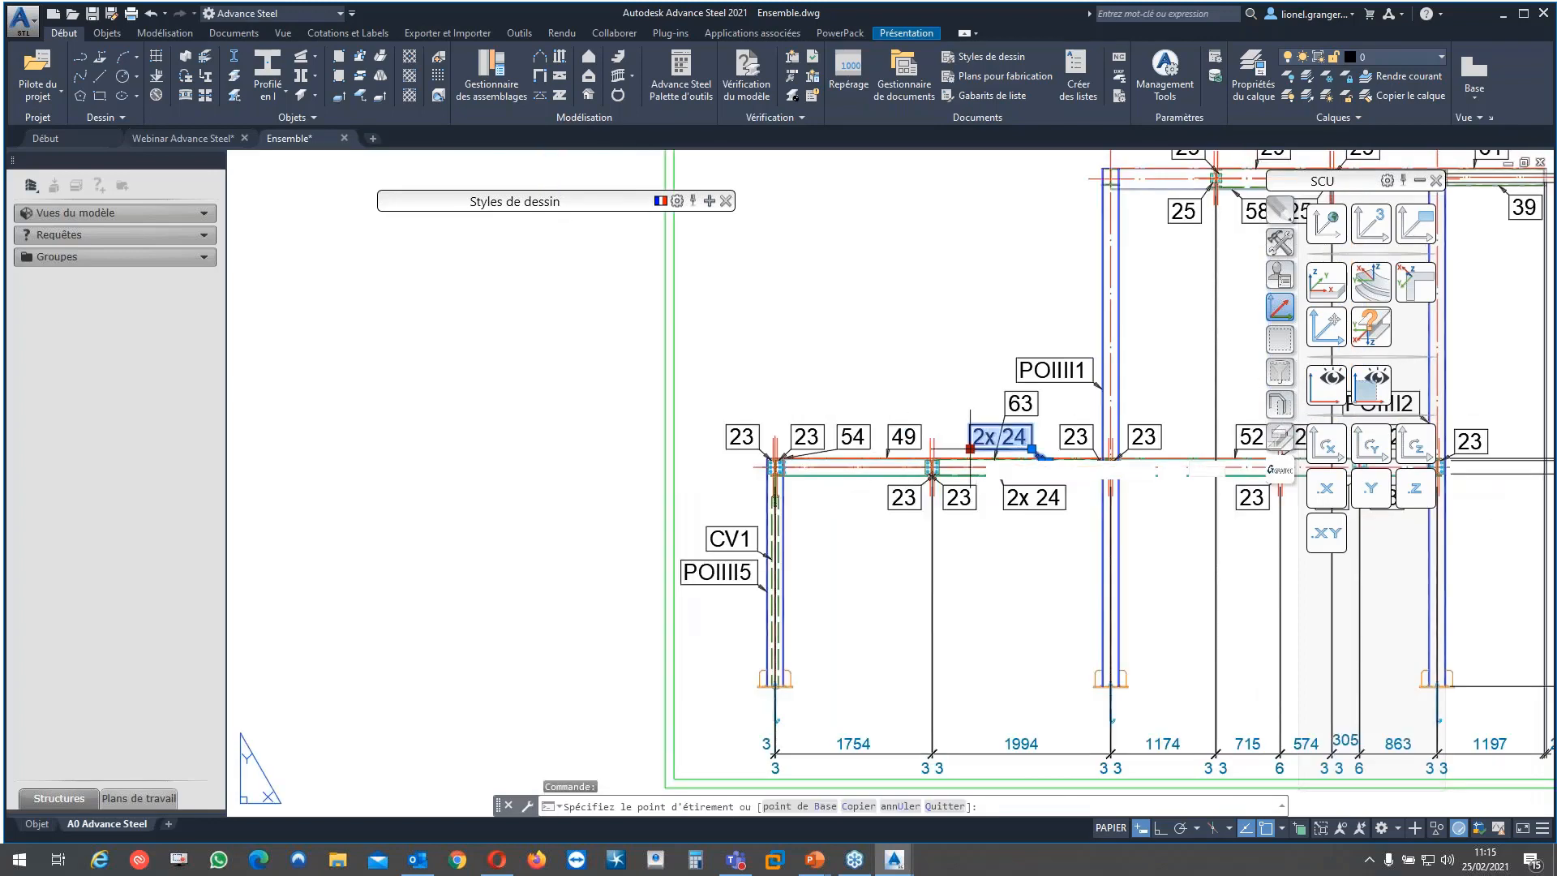
{"action": "left_click", "coordinate": [970, 448]}
{"action": "left_click", "coordinate": [1005, 415]}
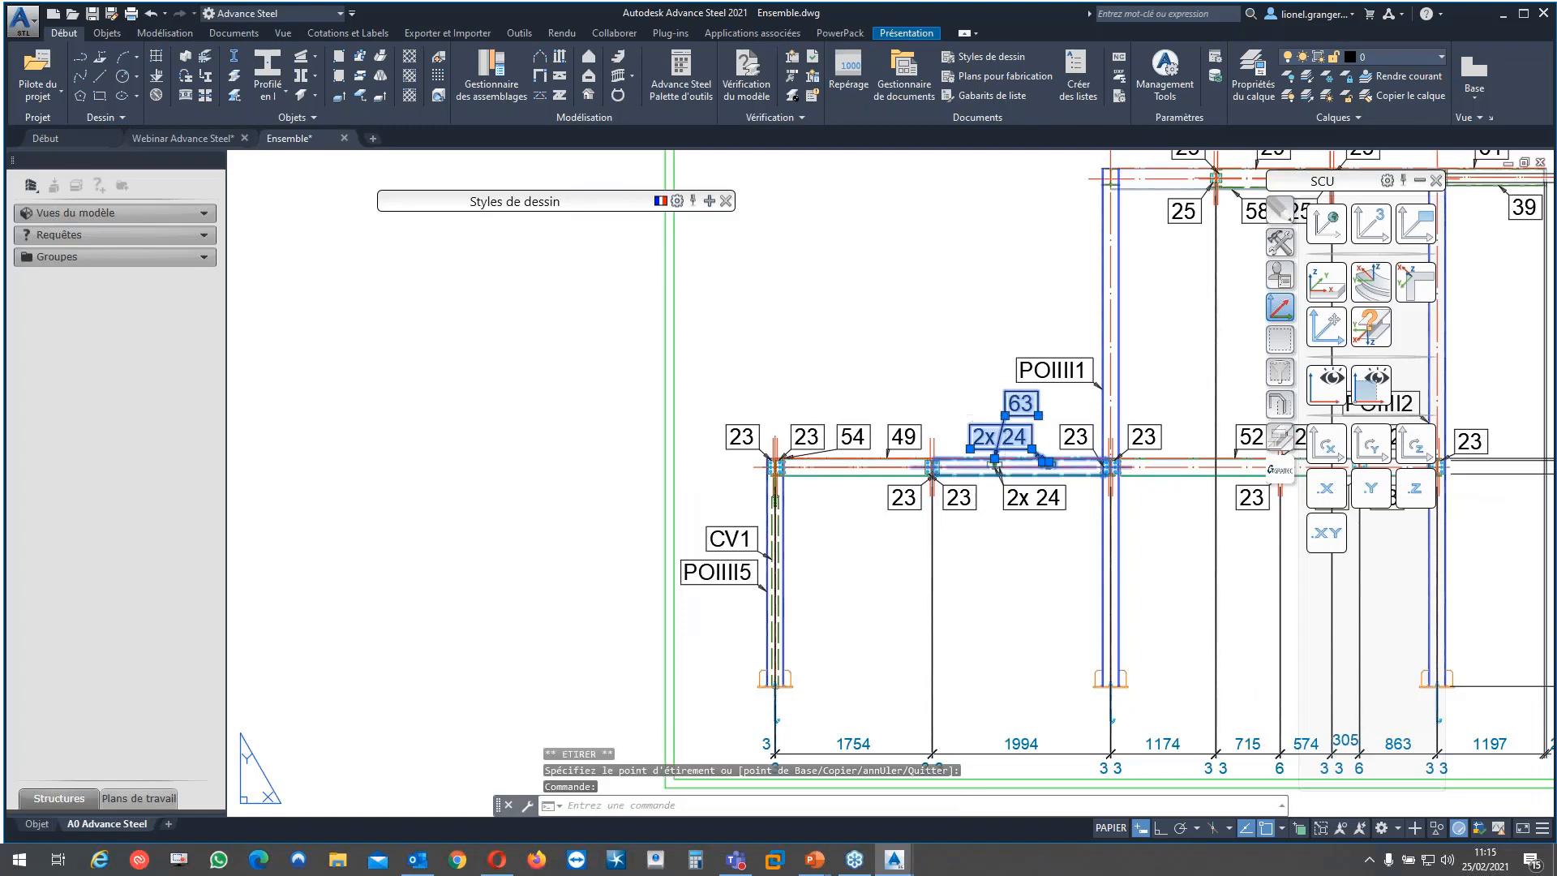
{"action": "left_click", "coordinate": [1005, 414]}
{"action": "left_click", "coordinate": [979, 570]}
{"action": "key", "text": "Escape"}
{"action": "key", "text": "Escape"}
{"action": "middle_click_drag", "start_coordinate": [878, 481], "coordinate": [878, 481]}
{"action": "scroll", "coordinate": [876, 481], "scroll_direction": "down", "scroll_amount": 7}
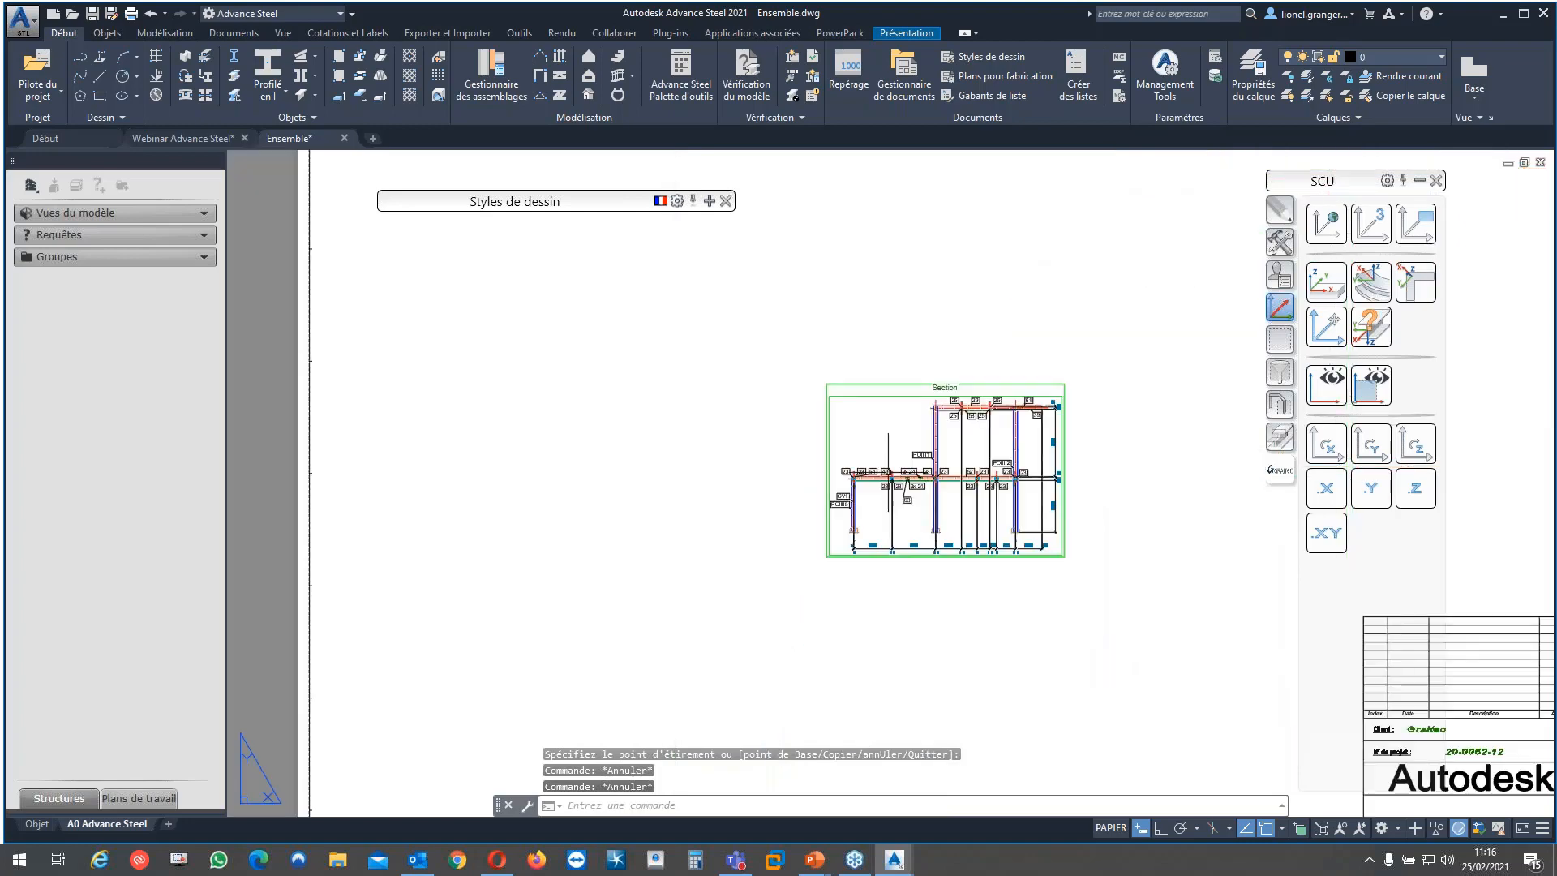
Try to insert a label for the M12x40 bolts at the beam joint beside label 49, with its text above the beam
{"action": "scroll", "coordinate": [902, 471], "scroll_direction": "up", "scroll_amount": 7}
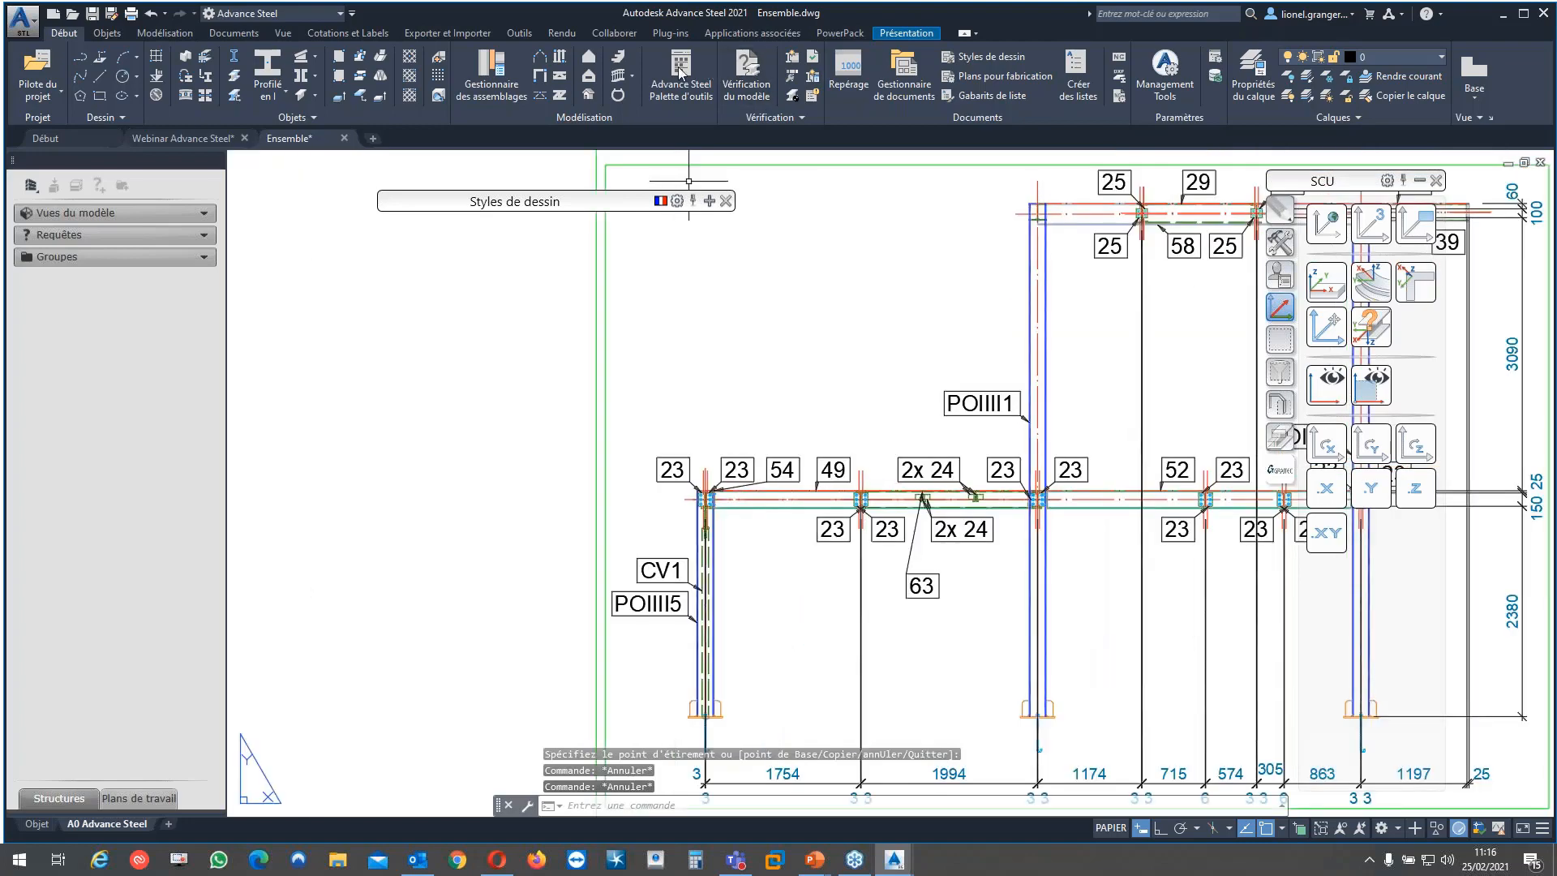
{"action": "left_click", "coordinate": [348, 34]}
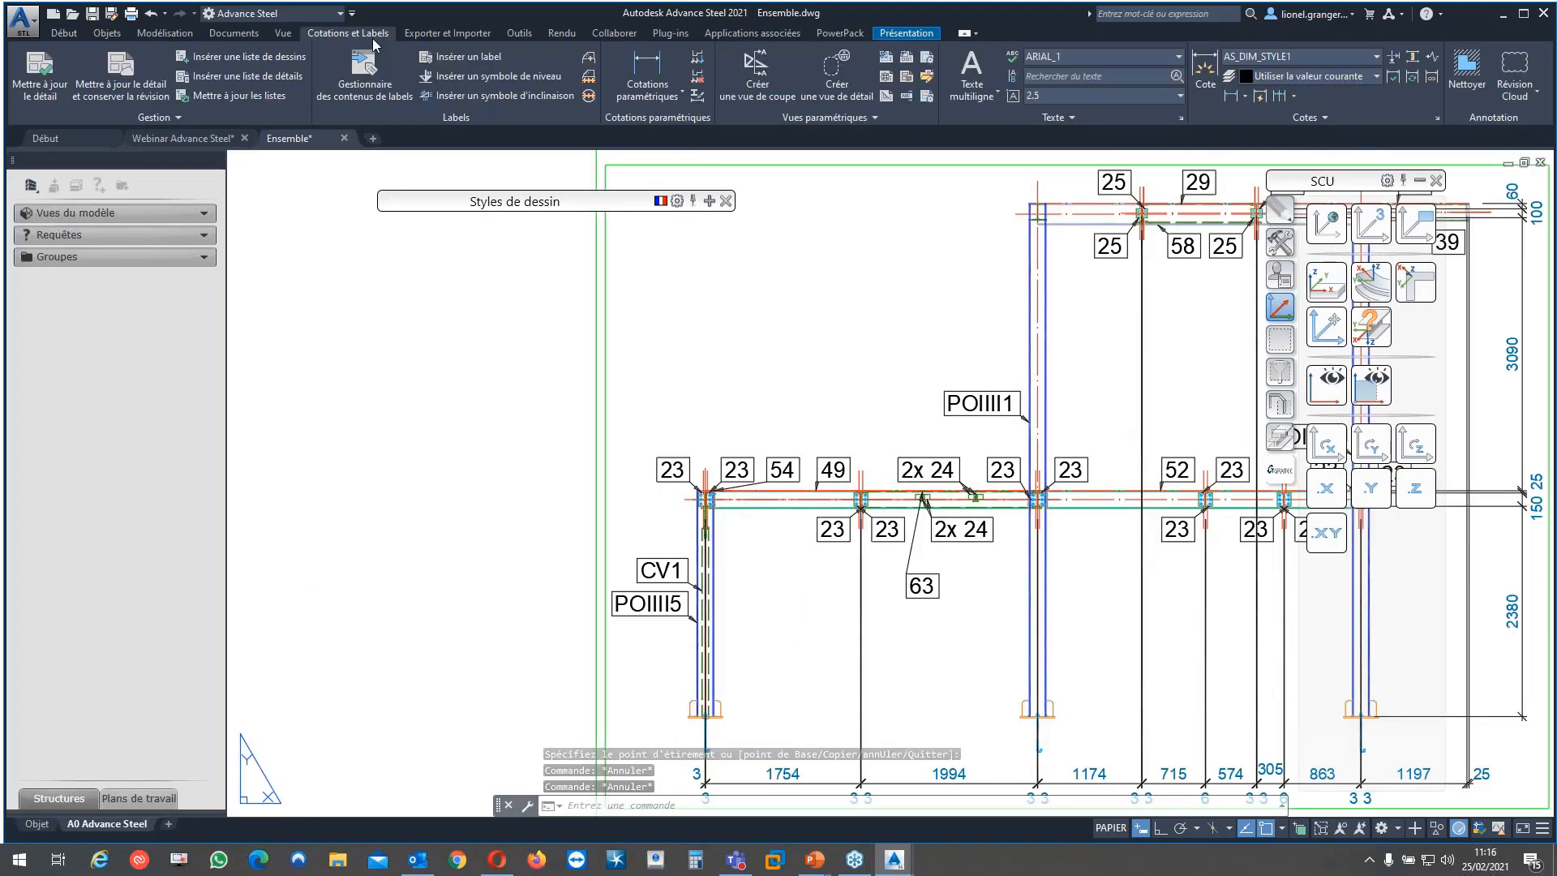
{"action": "left_click", "coordinate": [460, 56]}
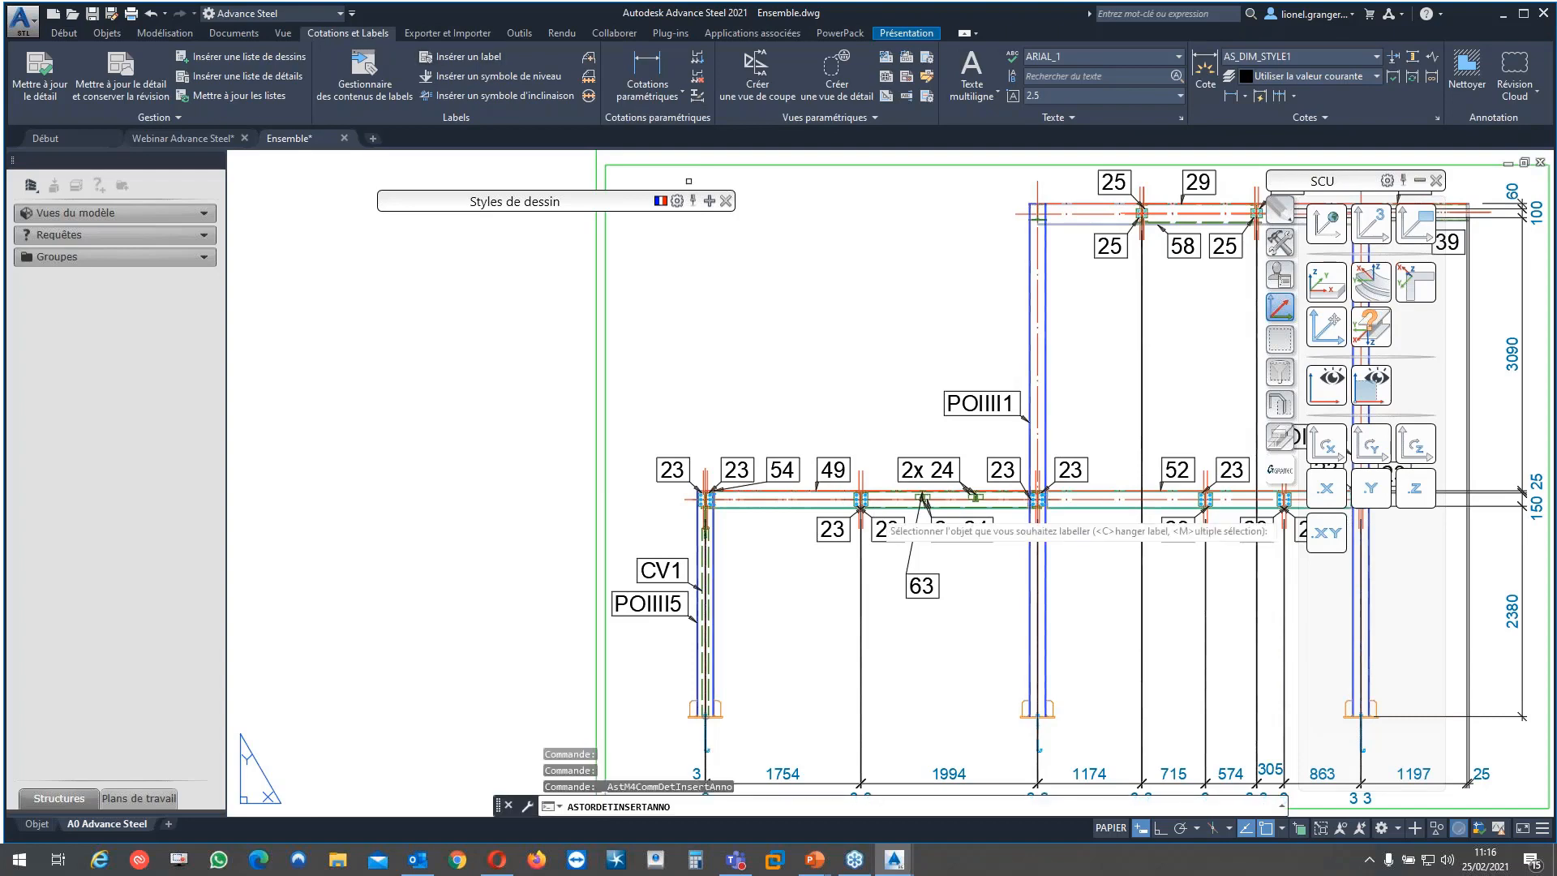
{"action": "scroll", "coordinate": [869, 503], "scroll_direction": "up", "scroll_amount": 10}
{"action": "left_click", "coordinate": [811, 464]}
{"action": "left_click", "coordinate": [811, 464]}
{"action": "scroll", "coordinate": [812, 463], "scroll_direction": "down", "scroll_amount": 6}
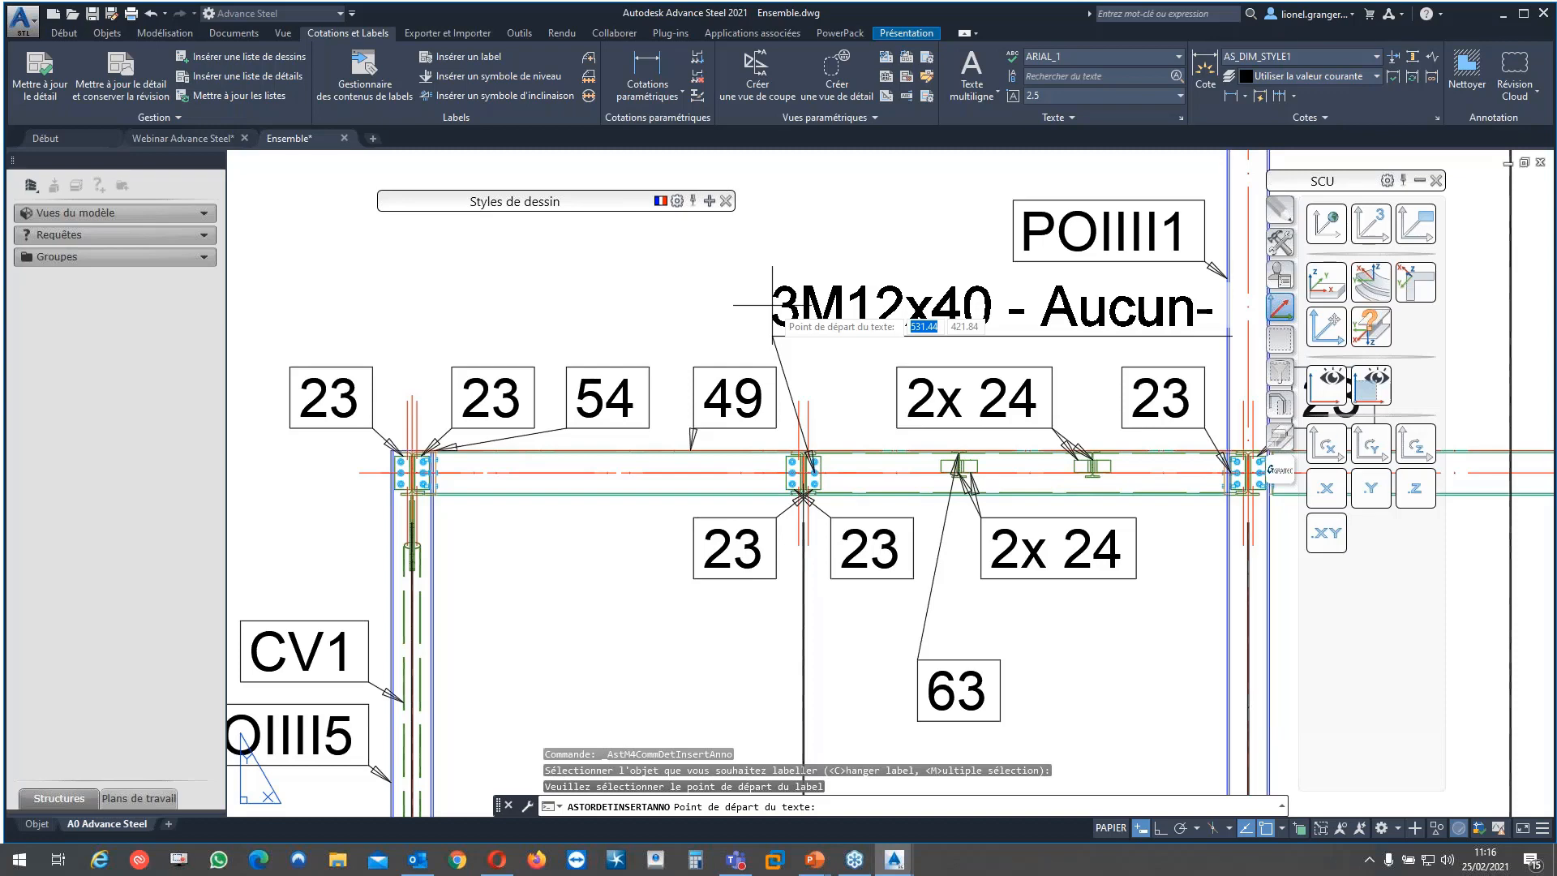
{"action": "left_click", "coordinate": [772, 305]}
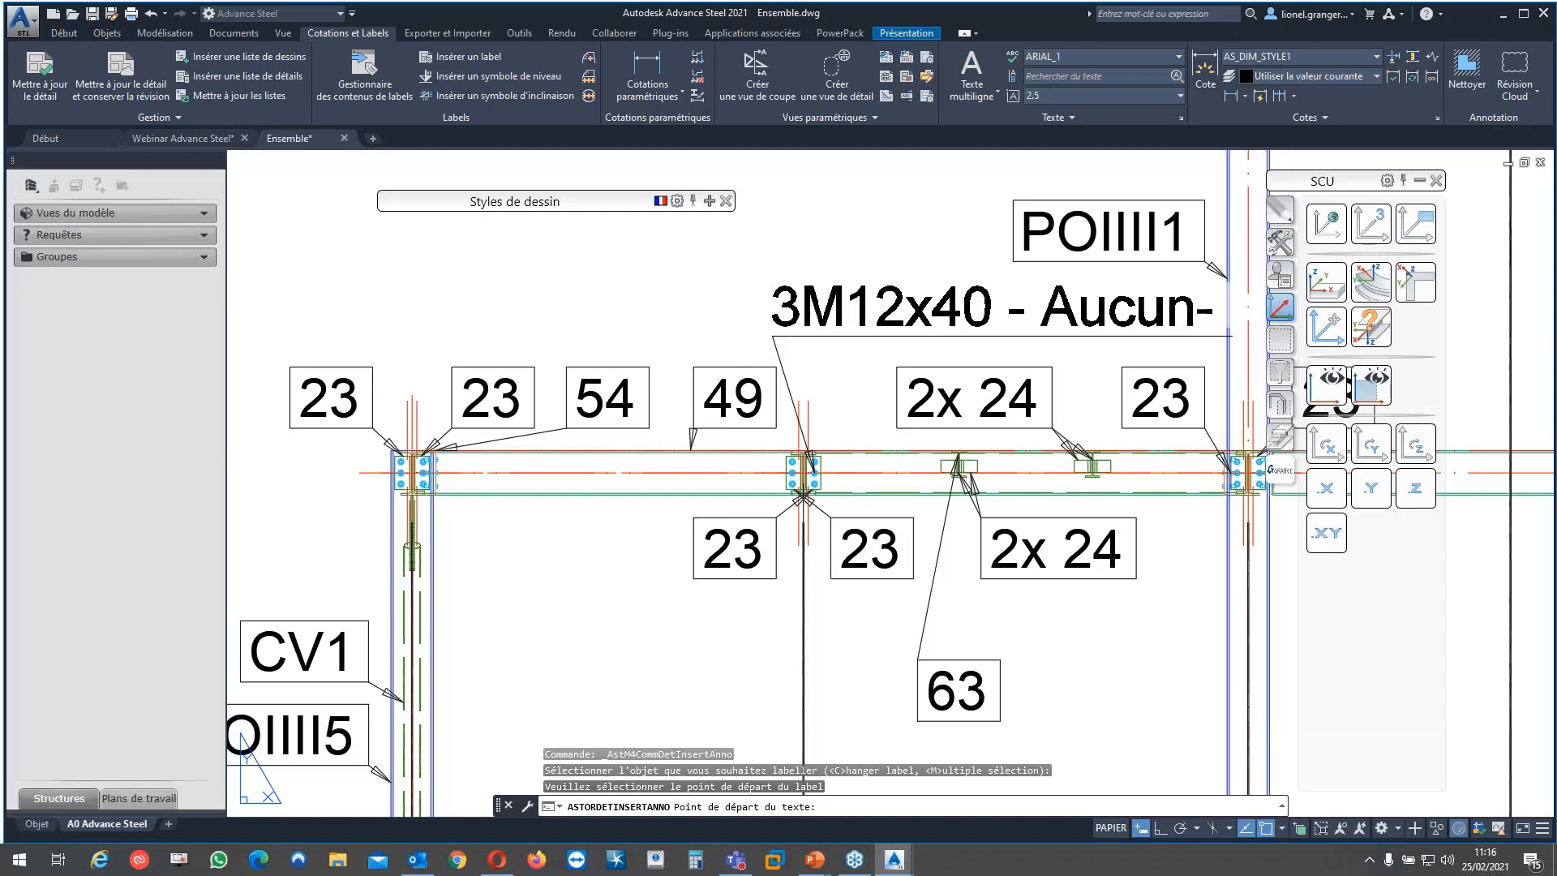
{"action": "scroll", "coordinate": [794, 333], "scroll_direction": "down", "scroll_amount": 8}
{"action": "key", "text": "Escape"}
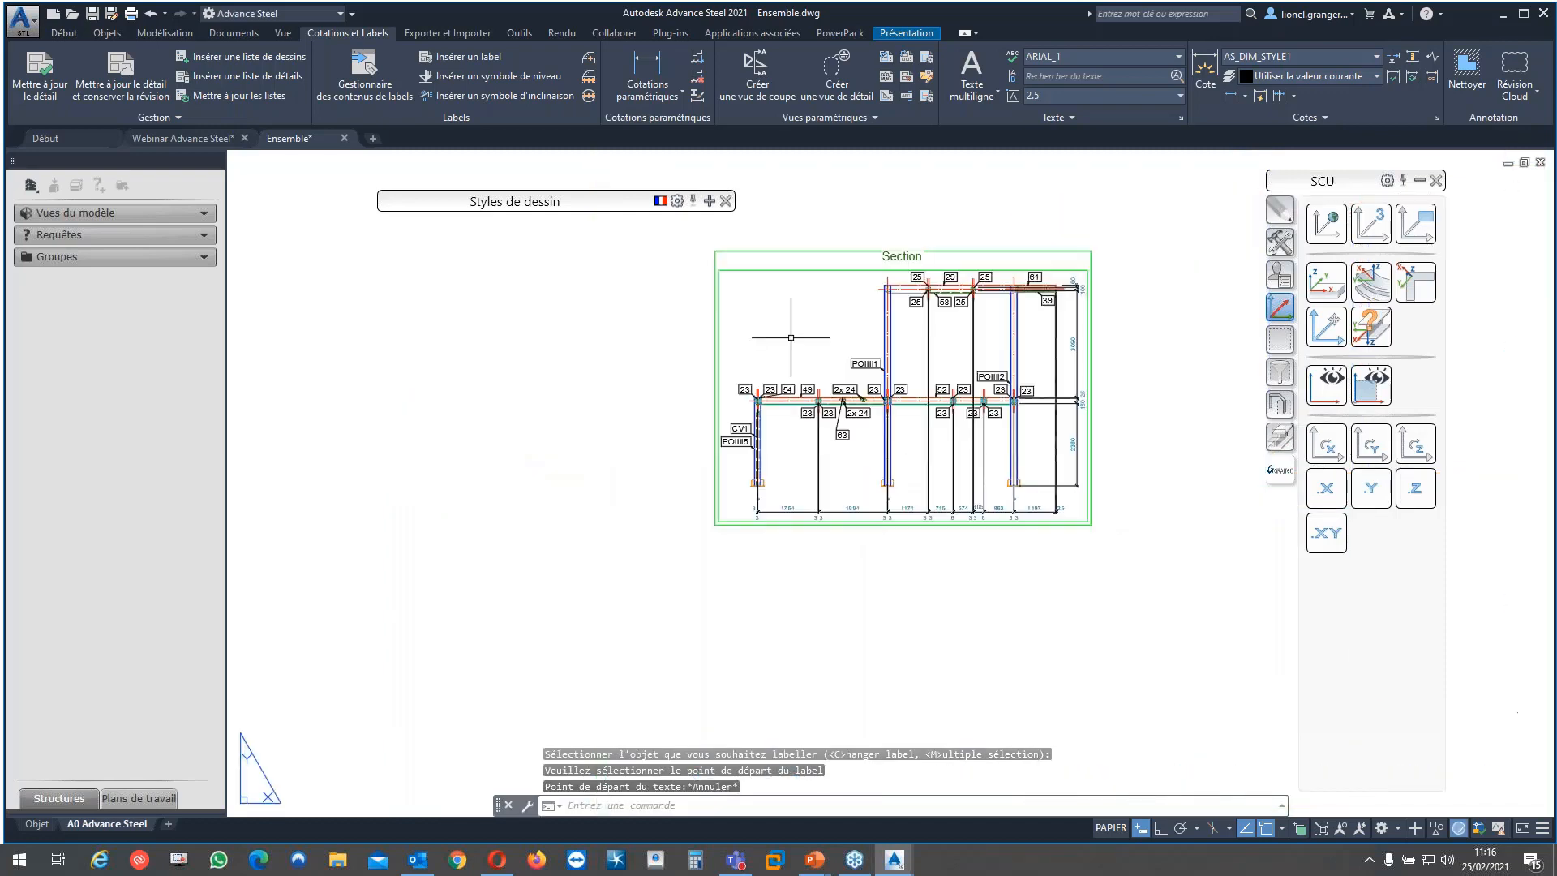
{"action": "scroll", "coordinate": [790, 338], "scroll_direction": "down", "scroll_amount": 2}
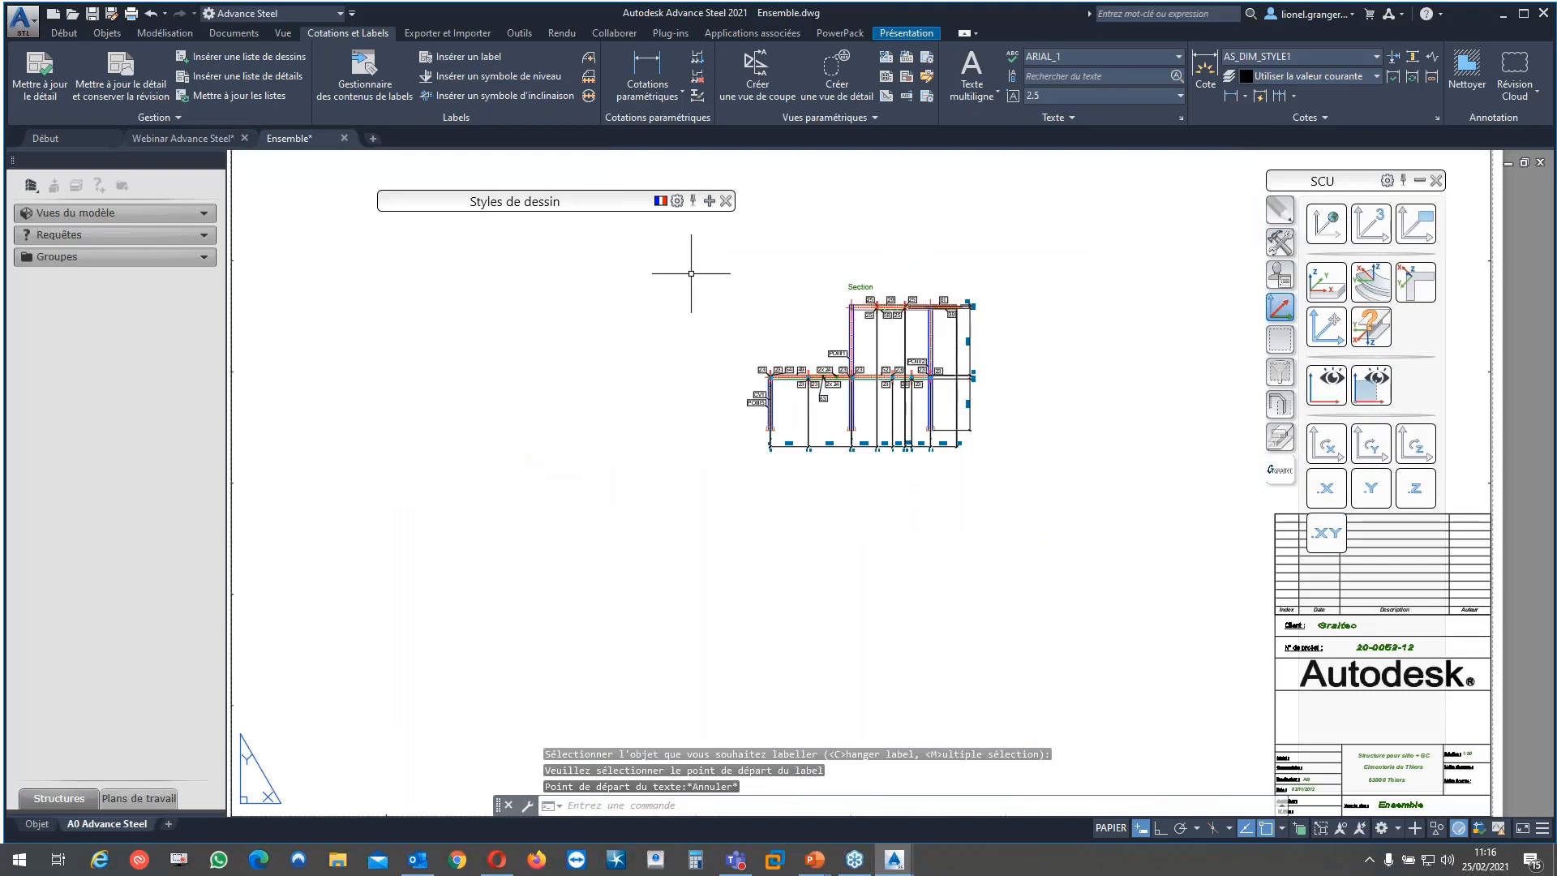
Switch to the Webinar Advance Steel model and align the UCS with the lower platform, using its crossbeam as the reference object
{"action": "left_click", "coordinate": [221, 144]}
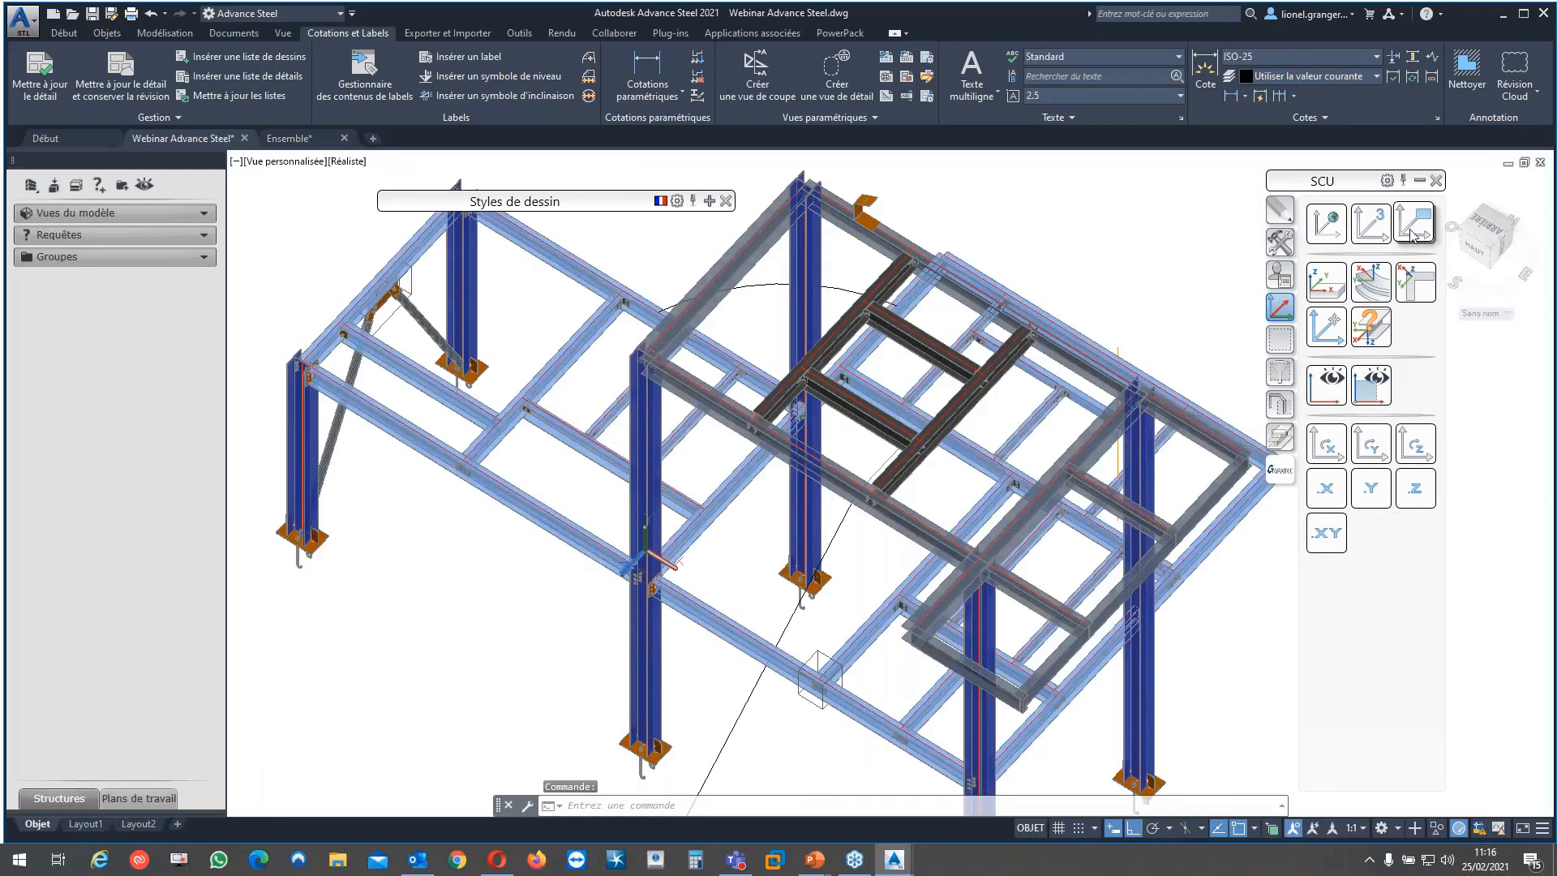
{"action": "left_click", "coordinate": [1413, 223]}
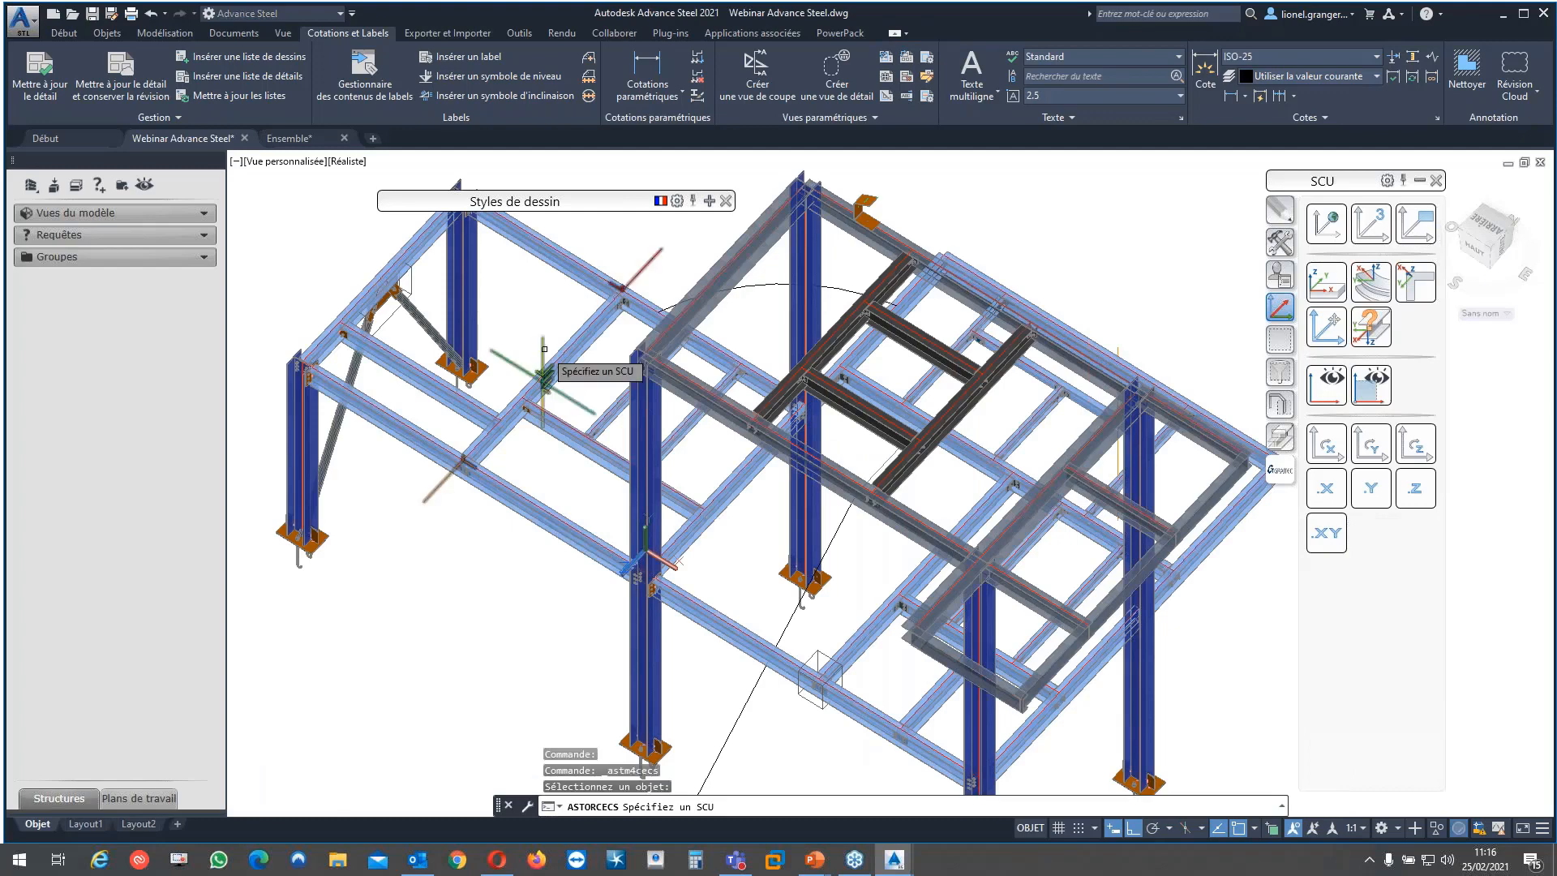
{"action": "left_click", "coordinate": [1382, 403]}
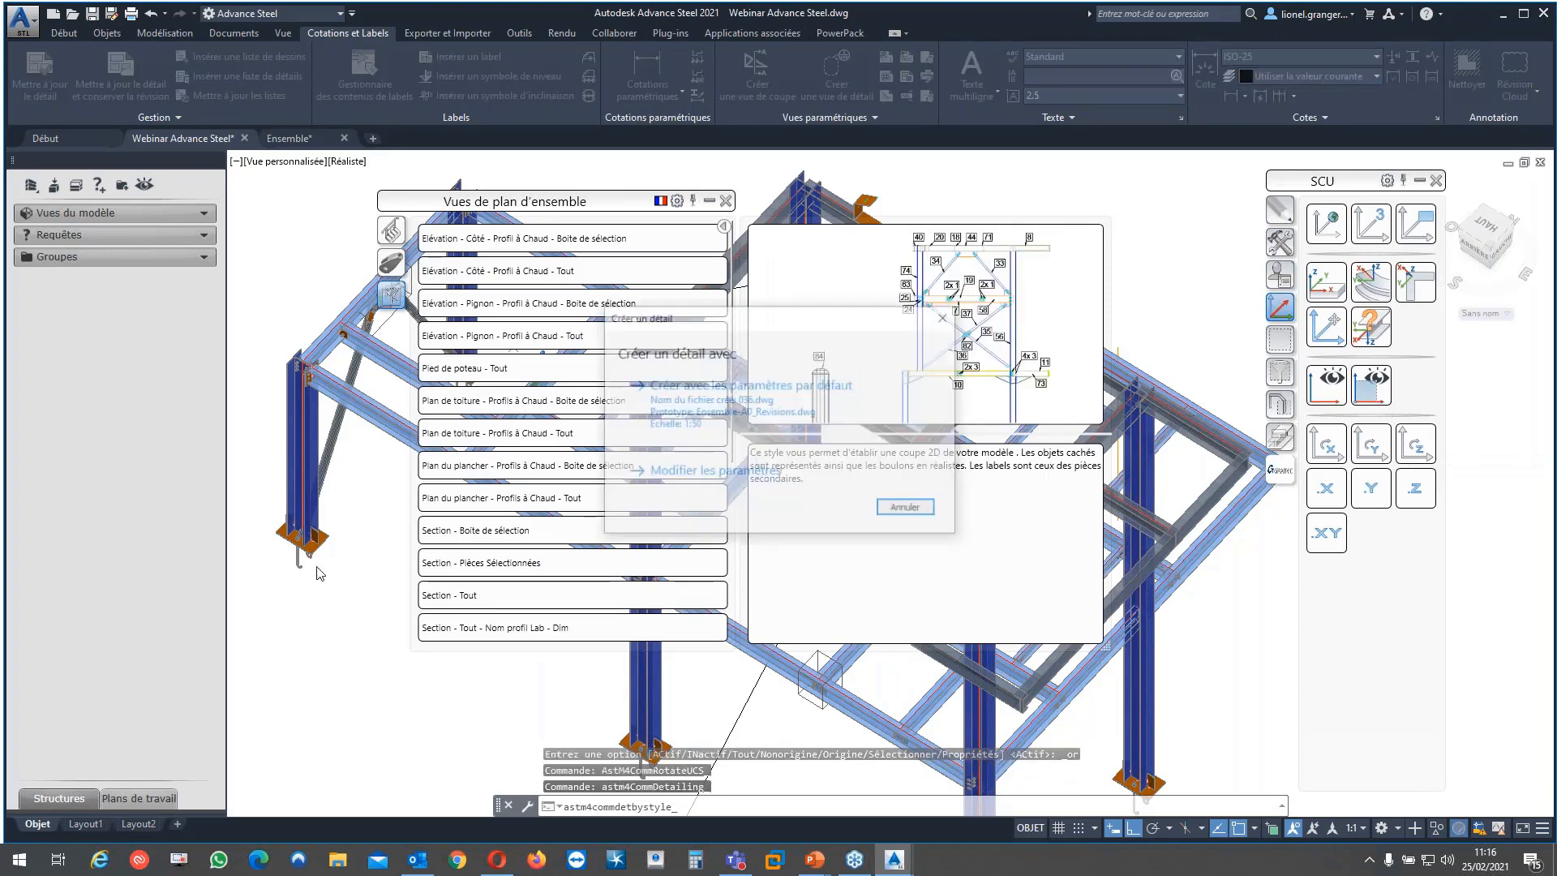
Create a general arrangement view with the Section - Tout style in the existing Ensemble.dwg, and switch to that drawing
{"action": "left_click", "coordinate": [467, 597]}
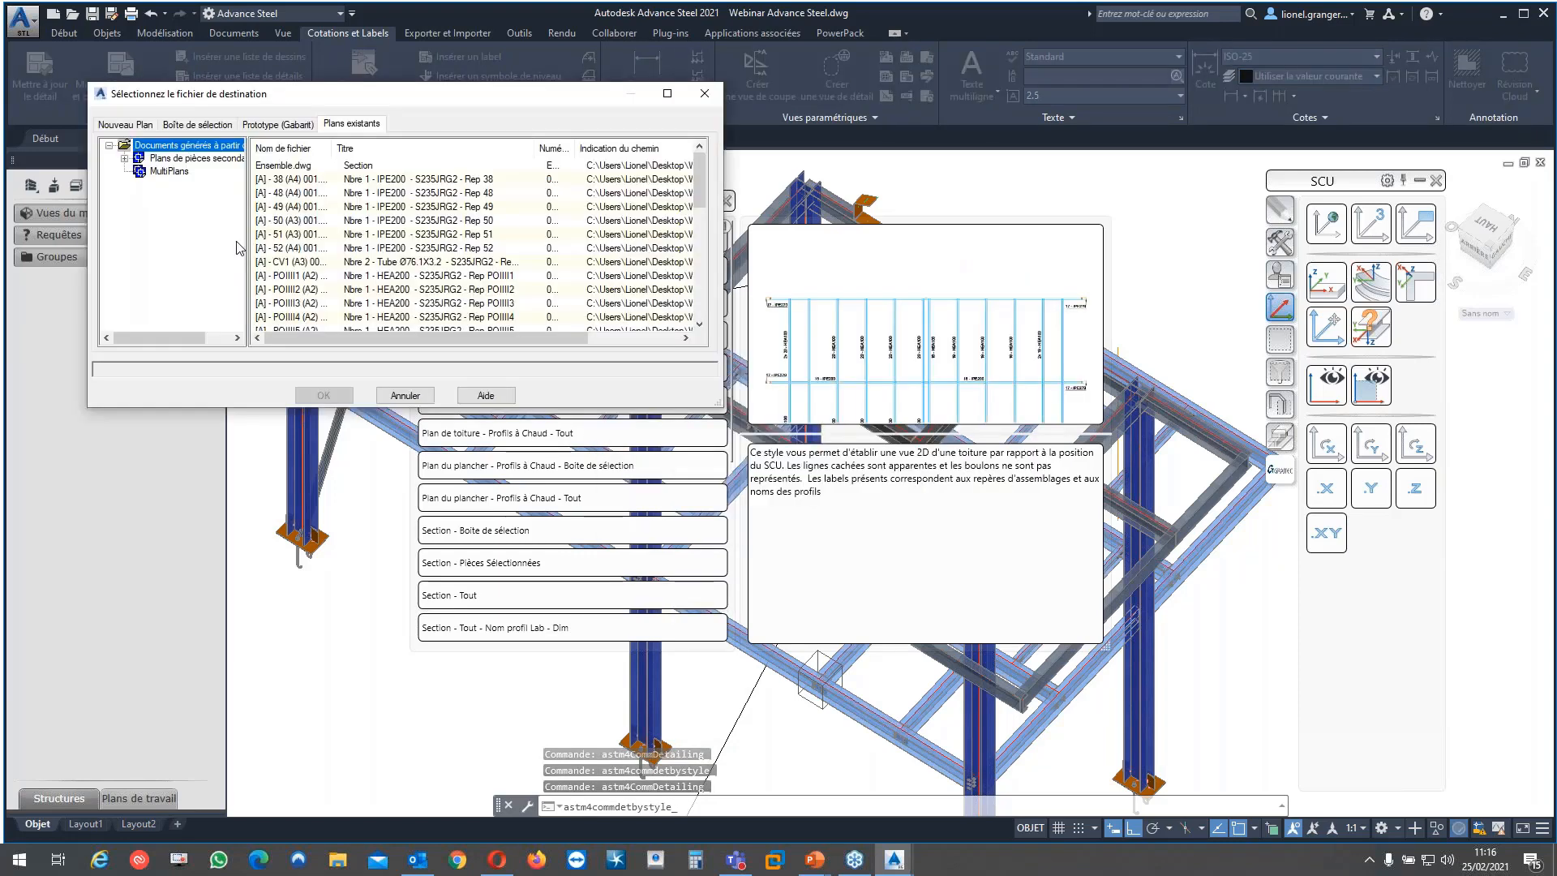
{"action": "double_click", "coordinate": [292, 166]}
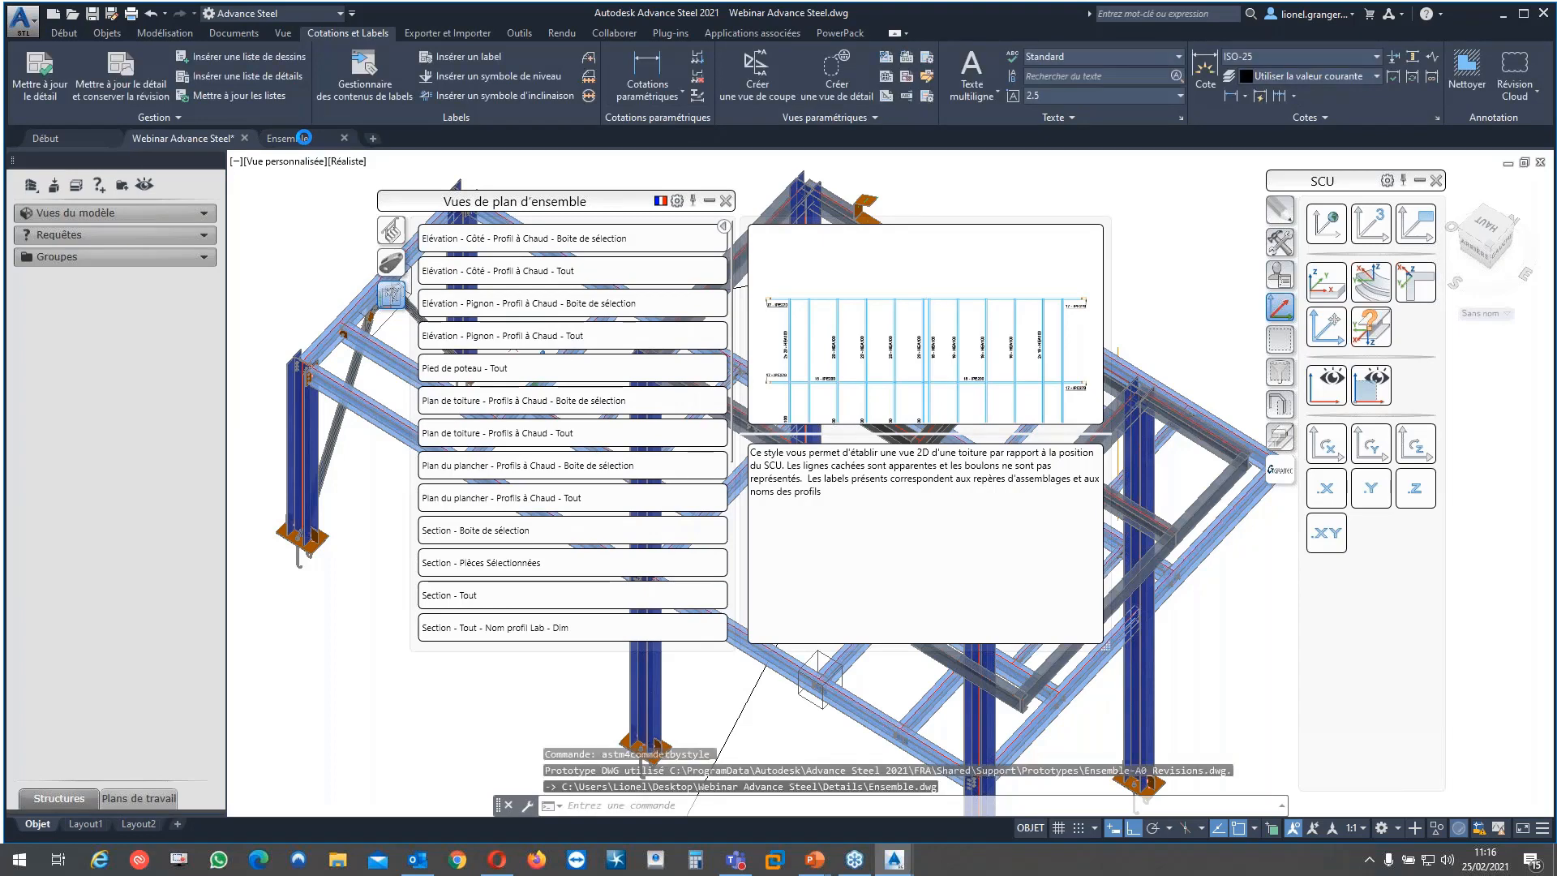
{"action": "mouse_move", "coordinate": [308, 139]}
{"action": "left_click", "coordinate": [377, 223]}
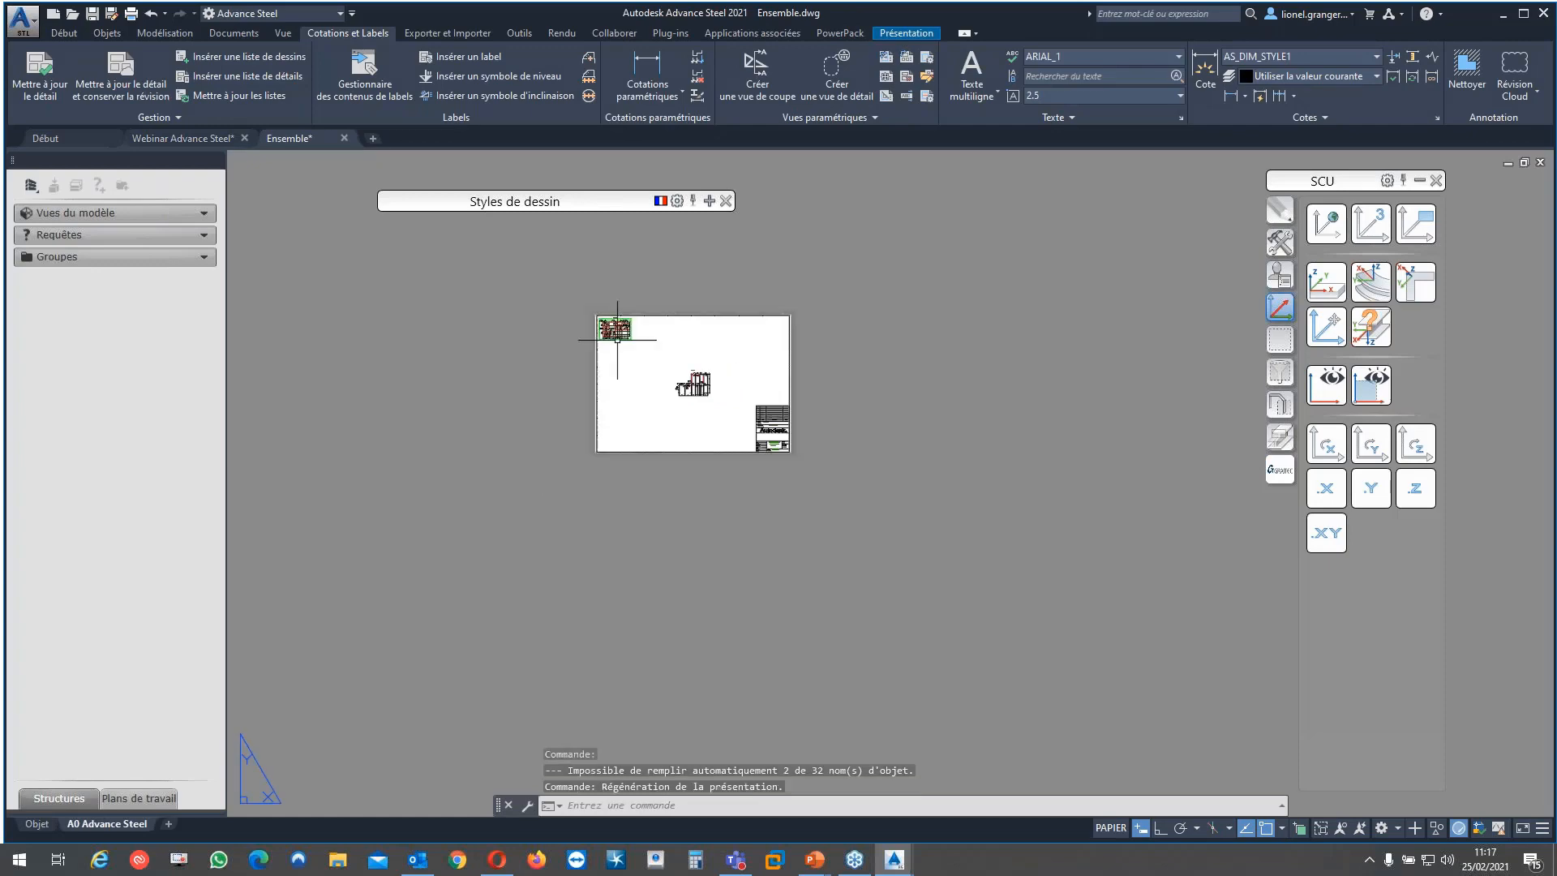
Set the scale of the new platform plan view to 1:20 in its drawing properties
{"action": "scroll", "coordinate": [617, 339], "scroll_direction": "up", "scroll_amount": 4}
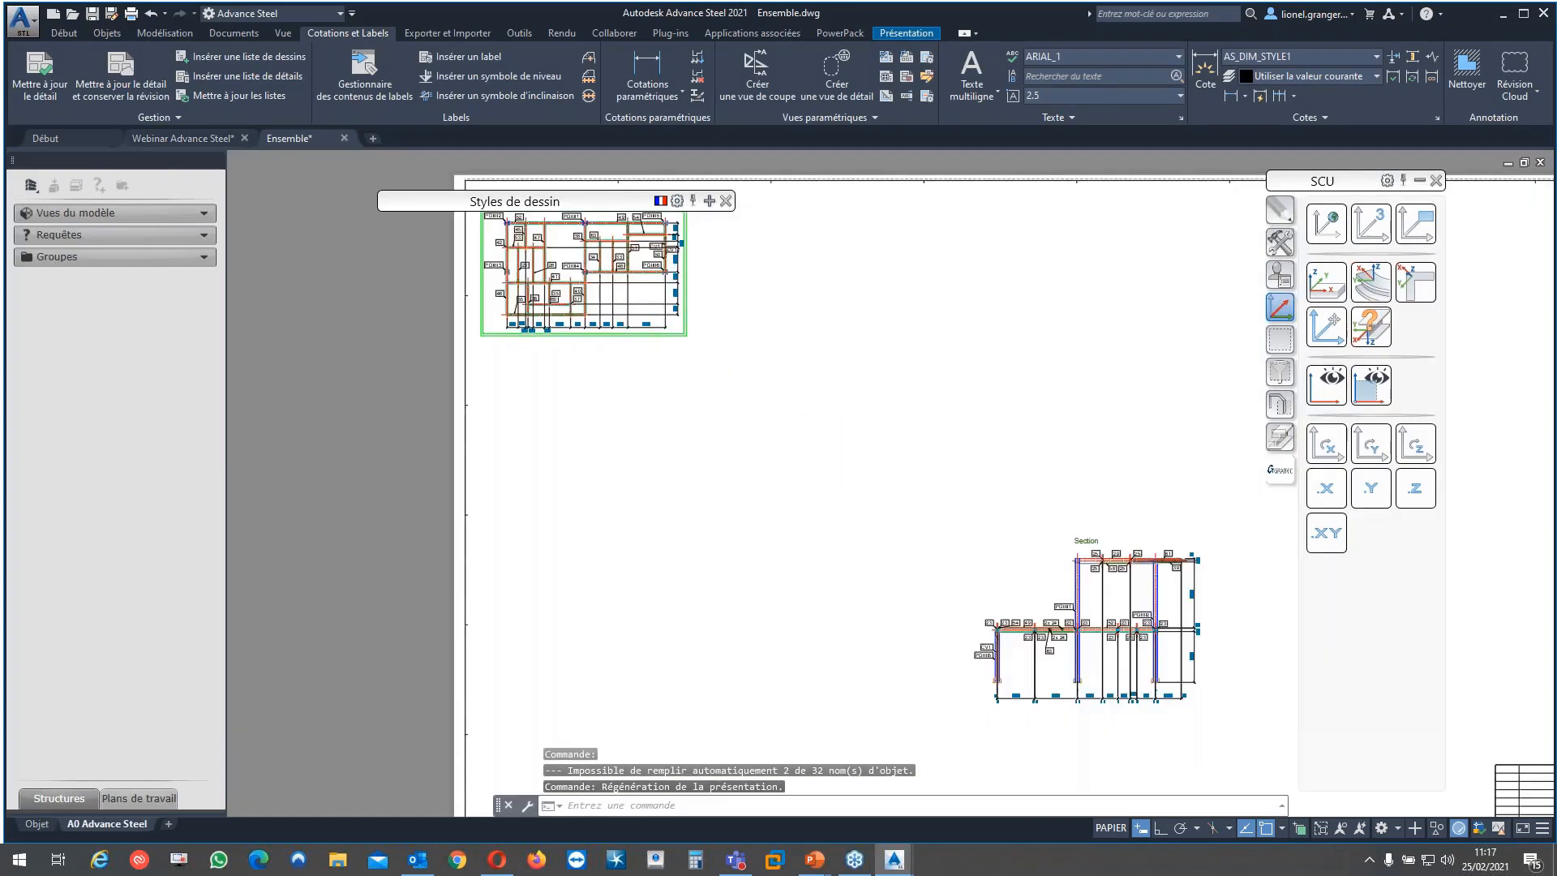
{"action": "scroll", "coordinate": [617, 329], "scroll_direction": "up", "scroll_amount": 2}
{"action": "middle_click_drag", "start_coordinate": [689, 223], "coordinate": [707, 357]}
{"action": "scroll", "coordinate": [717, 284], "scroll_direction": "up", "scroll_amount": 4}
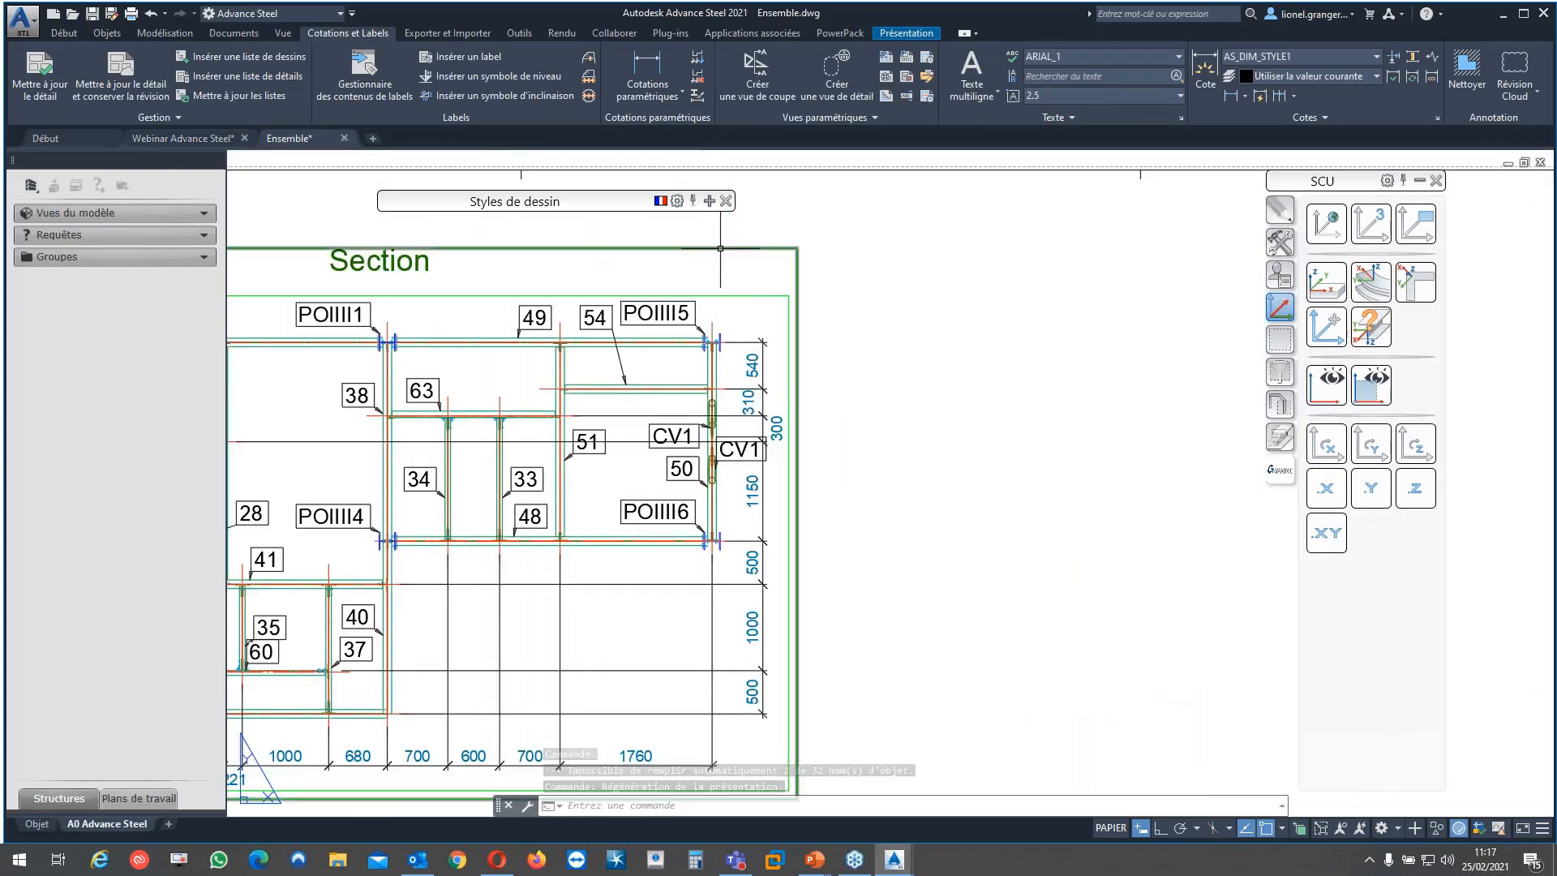
{"action": "double_click", "coordinate": [720, 248]}
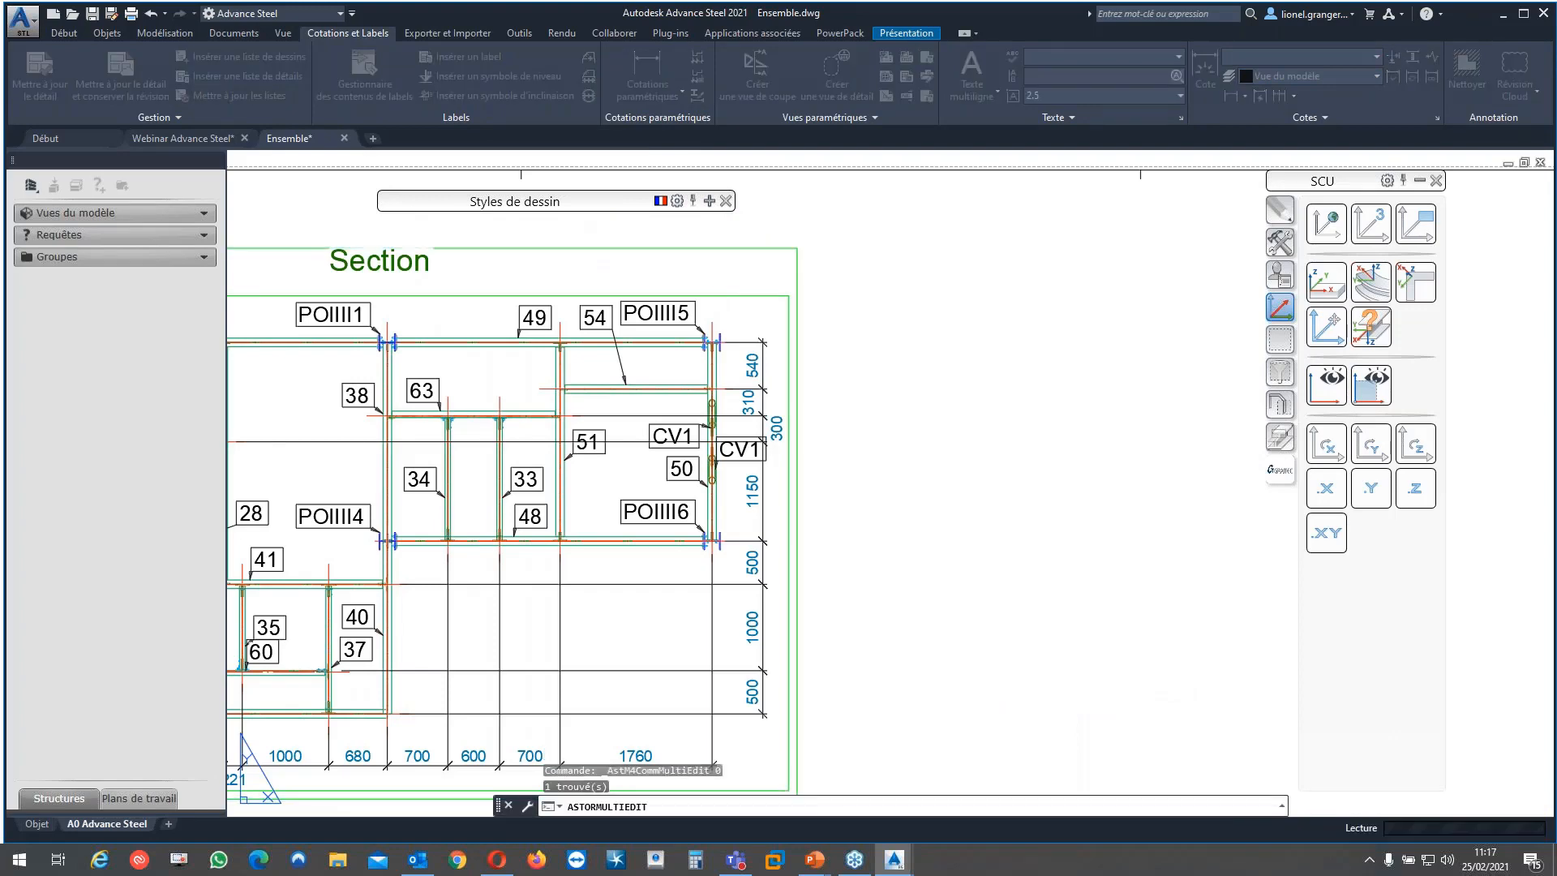
{"action": "left_click", "coordinate": [1000, 352]}
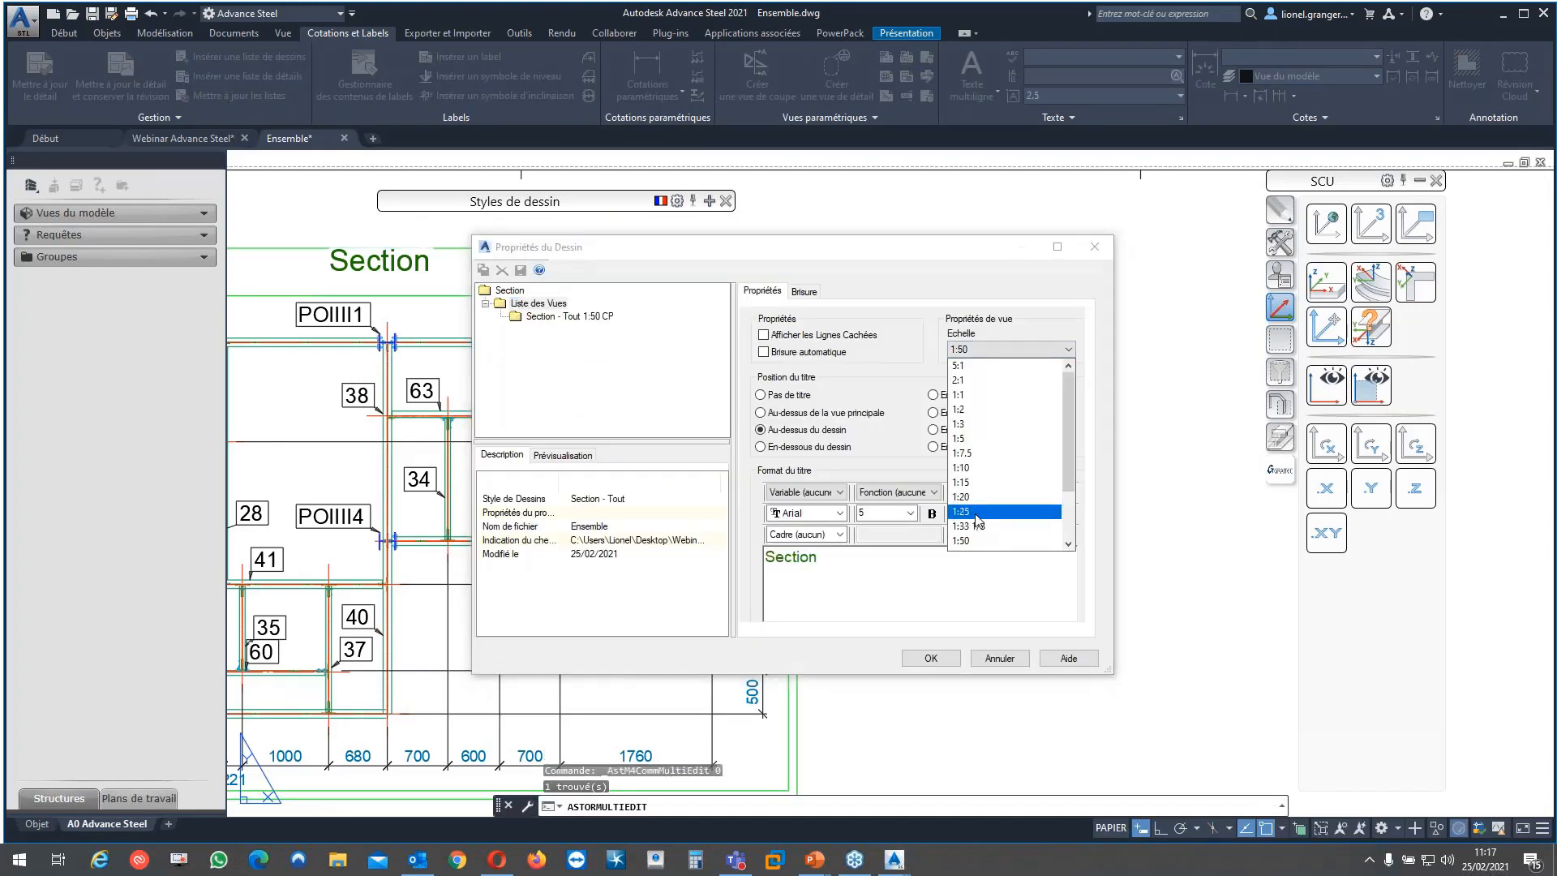
{"action": "left_click", "coordinate": [977, 499]}
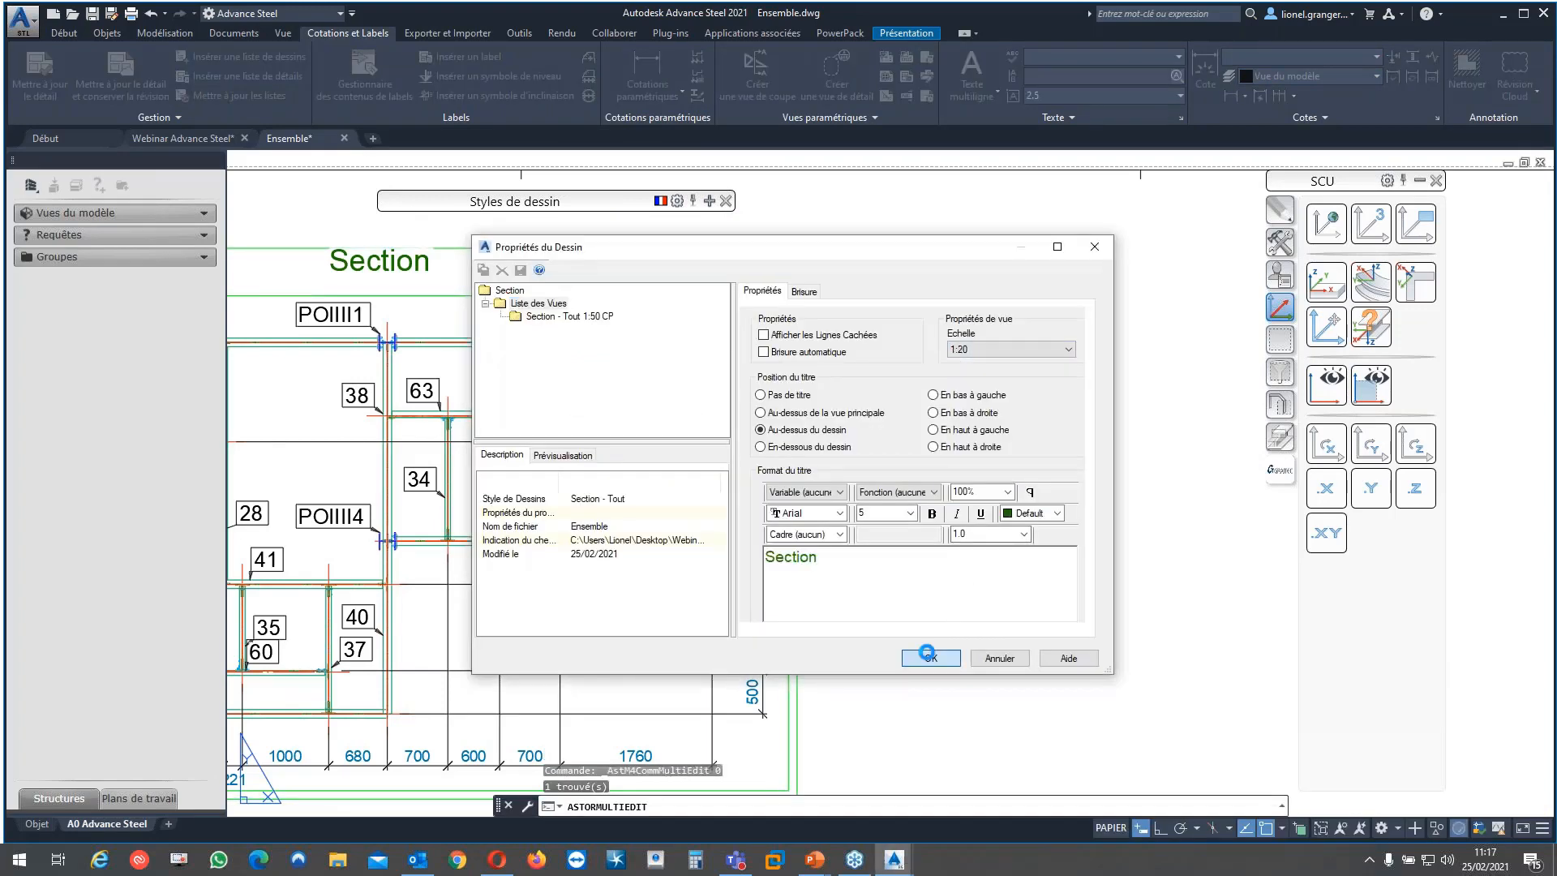
{"action": "left_click", "coordinate": [930, 658]}
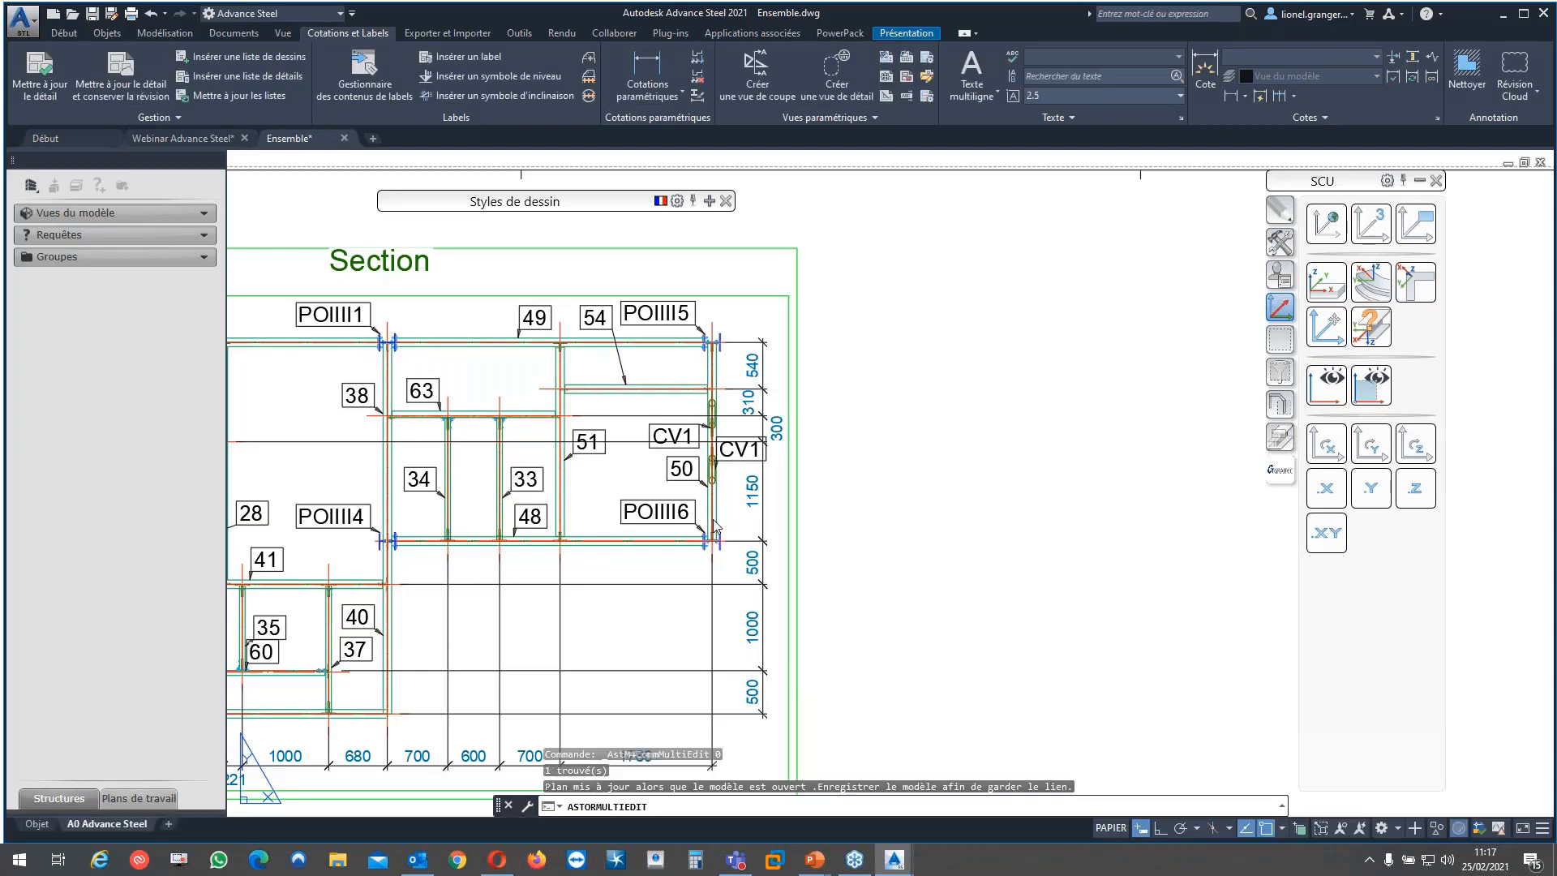
Move the enlarged plan view fully inside the sheet's upper-left corner, with object snap turned off for free placement
{"action": "scroll", "coordinate": [729, 608], "scroll_direction": "down", "scroll_amount": 6}
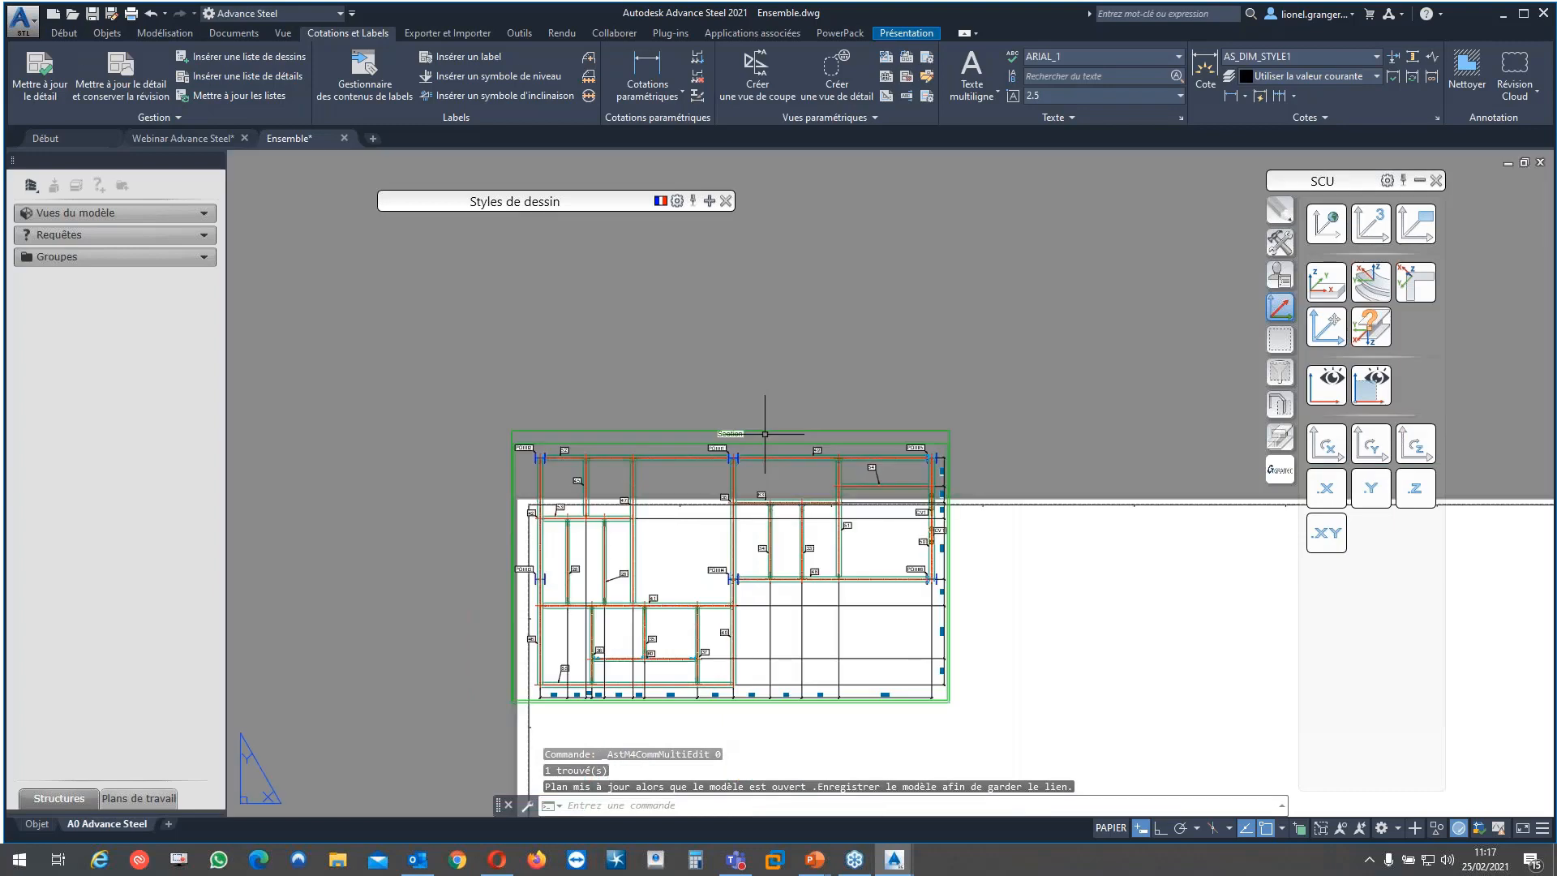
{"action": "right_click", "coordinate": [764, 434]}
{"action": "left_click", "coordinate": [803, 487]}
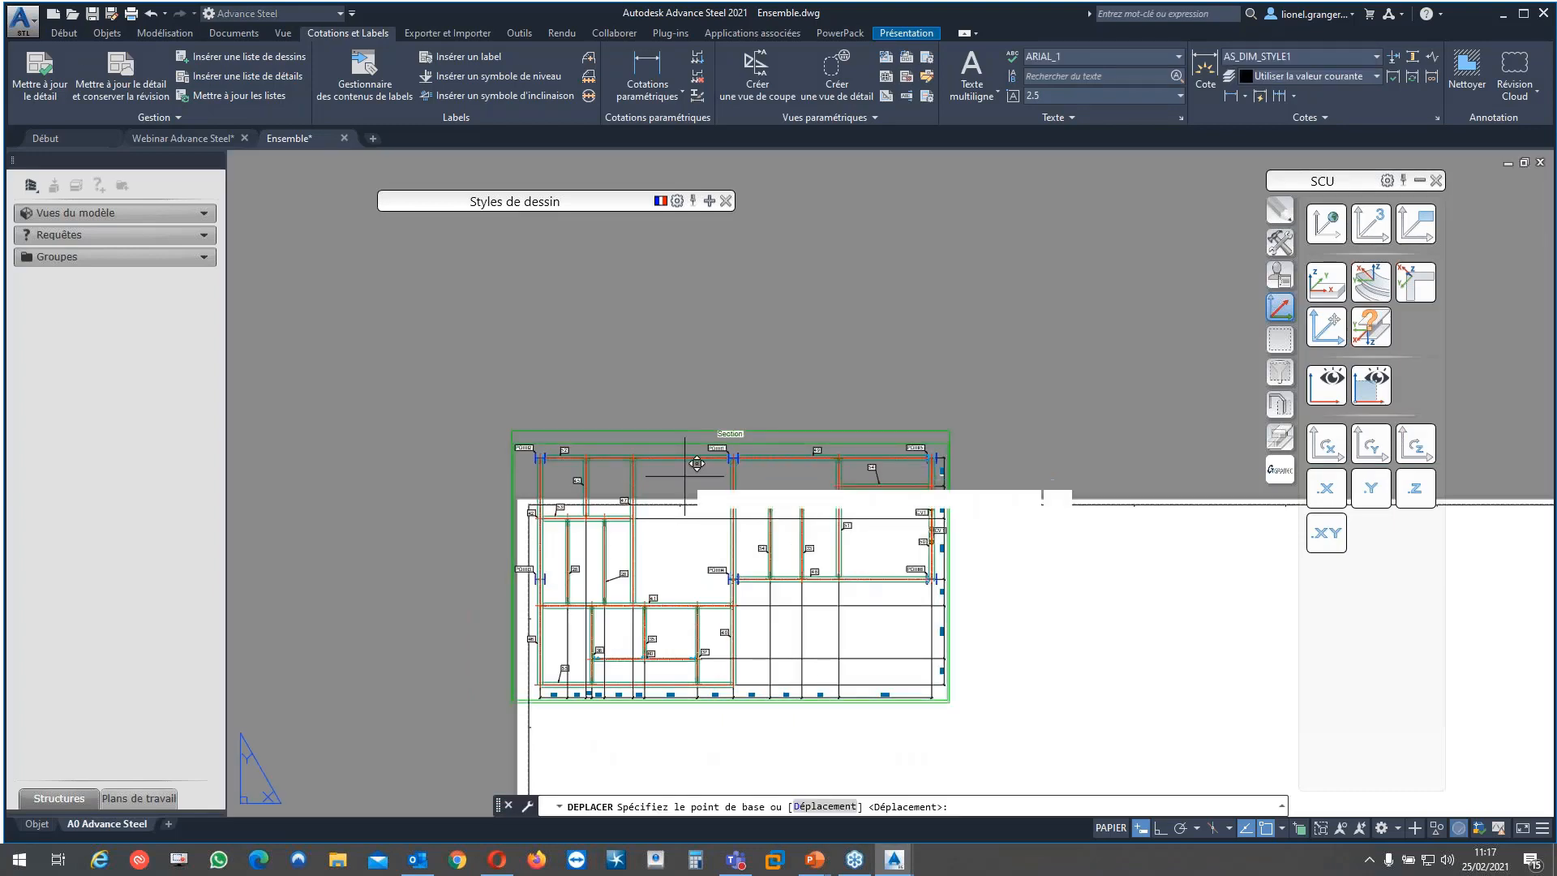
{"action": "left_click", "coordinate": [733, 579]}
{"action": "key", "text": "F3"}
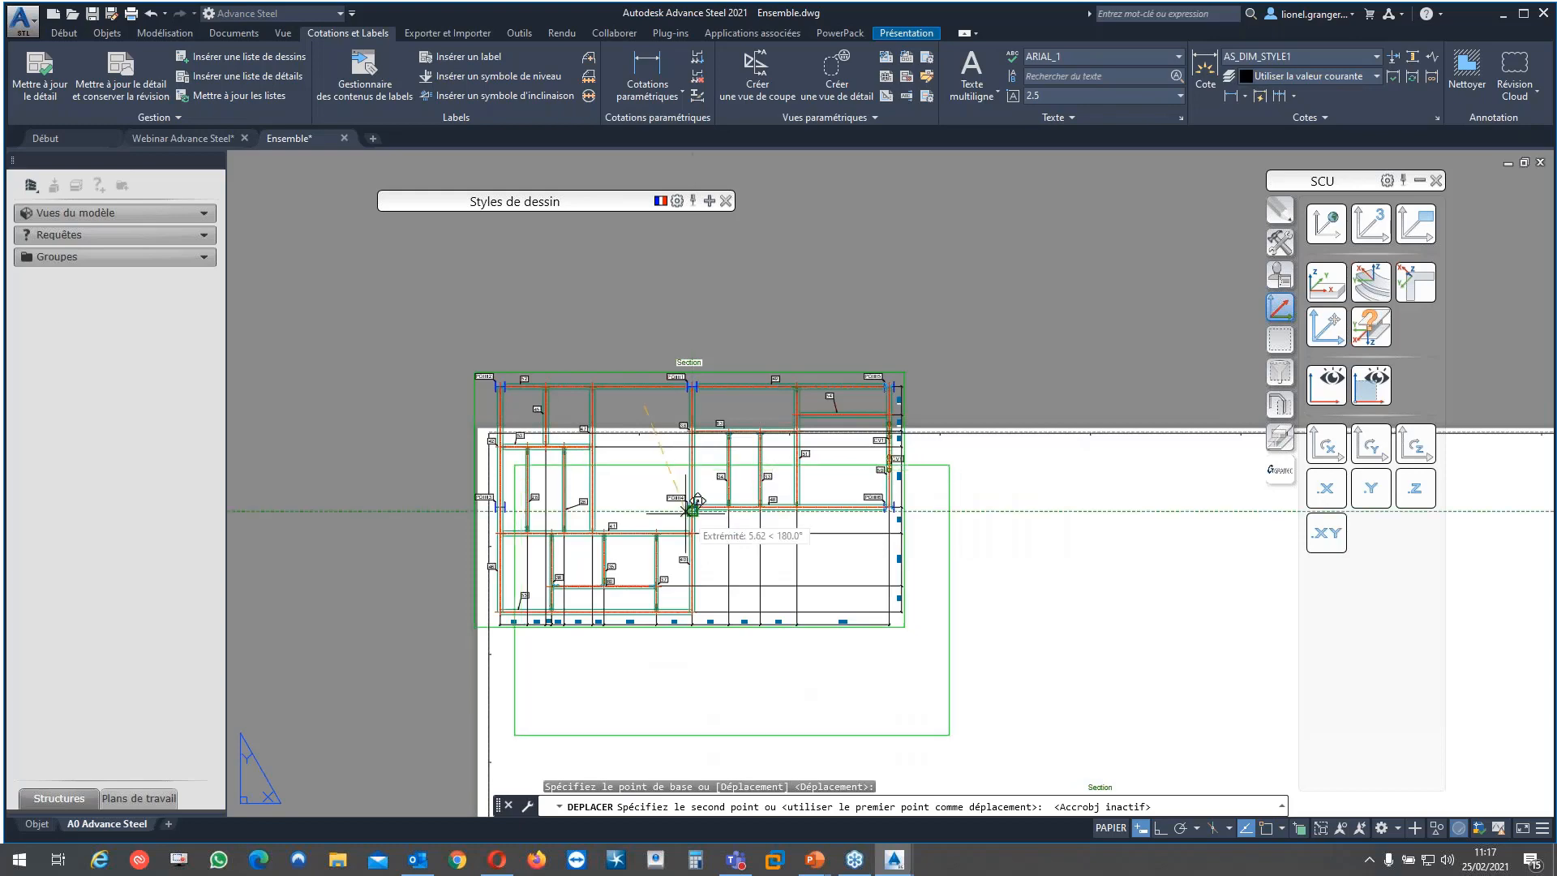
{"action": "left_click", "coordinate": [707, 526]}
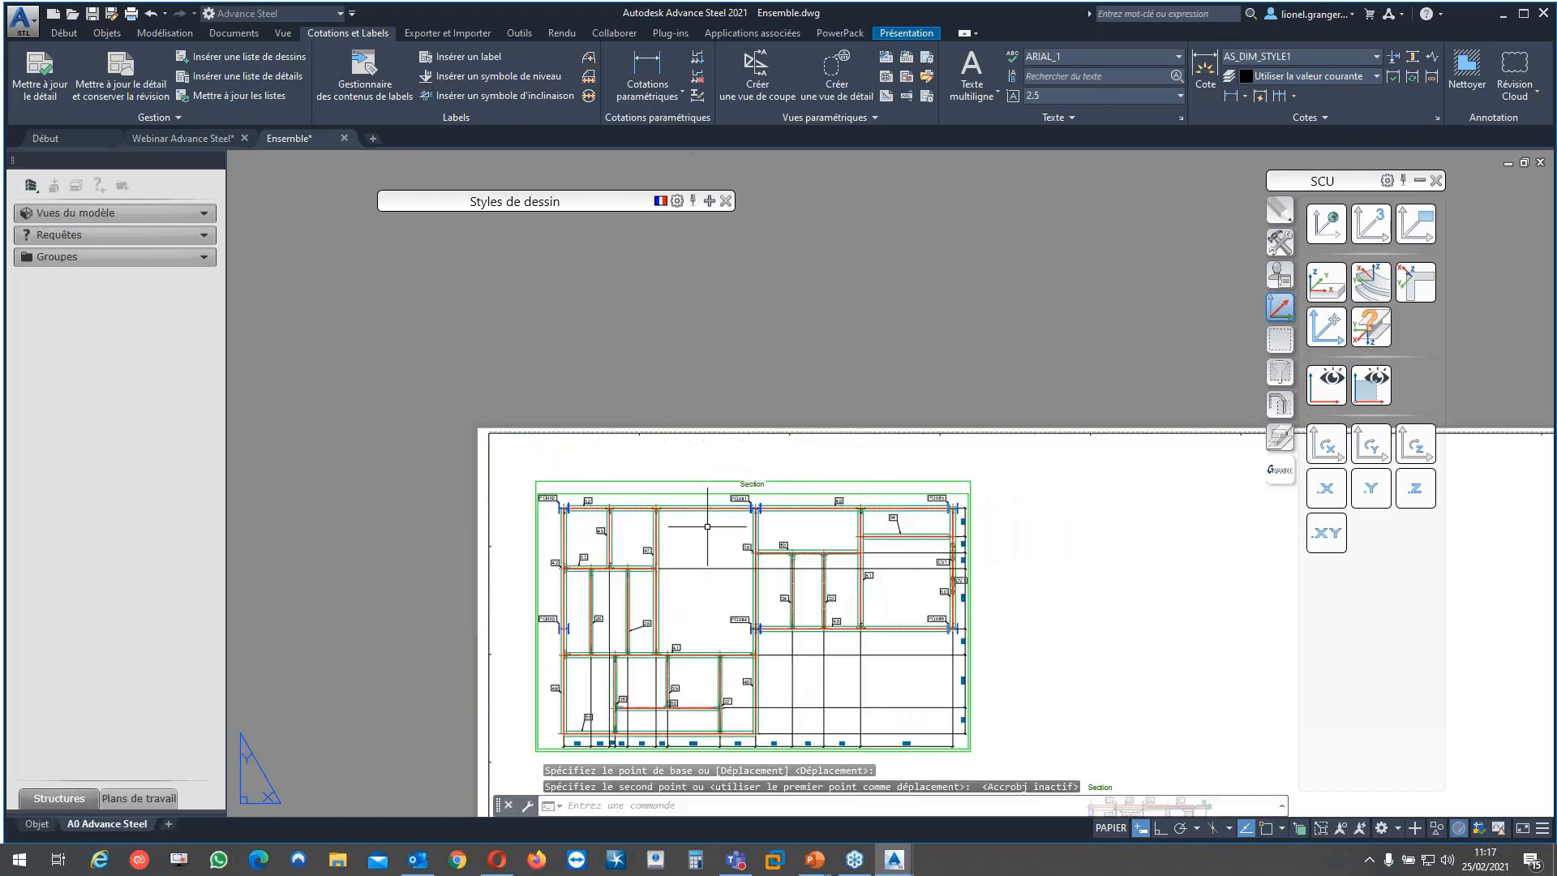
Examine the beam labels and the layout of the enlarged plan view on the Ensemble sheet
{"action": "scroll", "coordinate": [643, 542], "scroll_direction": "up", "scroll_amount": 8}
{"action": "mouse_move", "coordinate": [644, 542]}
{"action": "middle_mouse_down"}
{"action": "mouse_move", "coordinate": [655, 561]}
{"action": "mouse_move", "coordinate": [659, 520]}
{"action": "middle_mouse_up"}
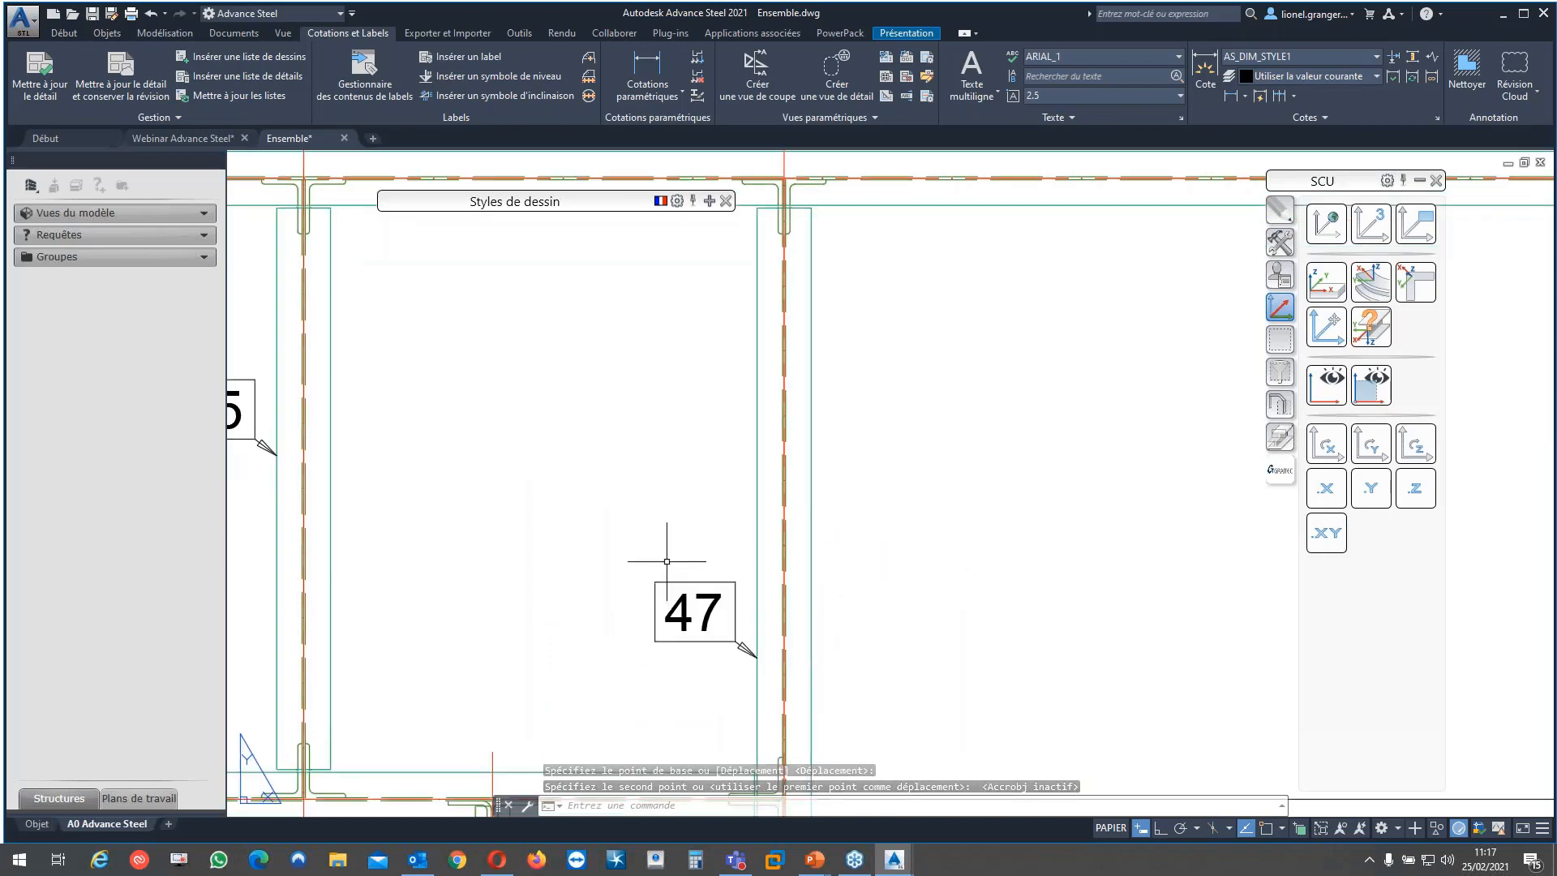
{"action": "scroll", "coordinate": [667, 562], "scroll_direction": "down", "scroll_amount": 3}
{"action": "scroll", "coordinate": [666, 562], "scroll_direction": "down", "scroll_amount": 5}
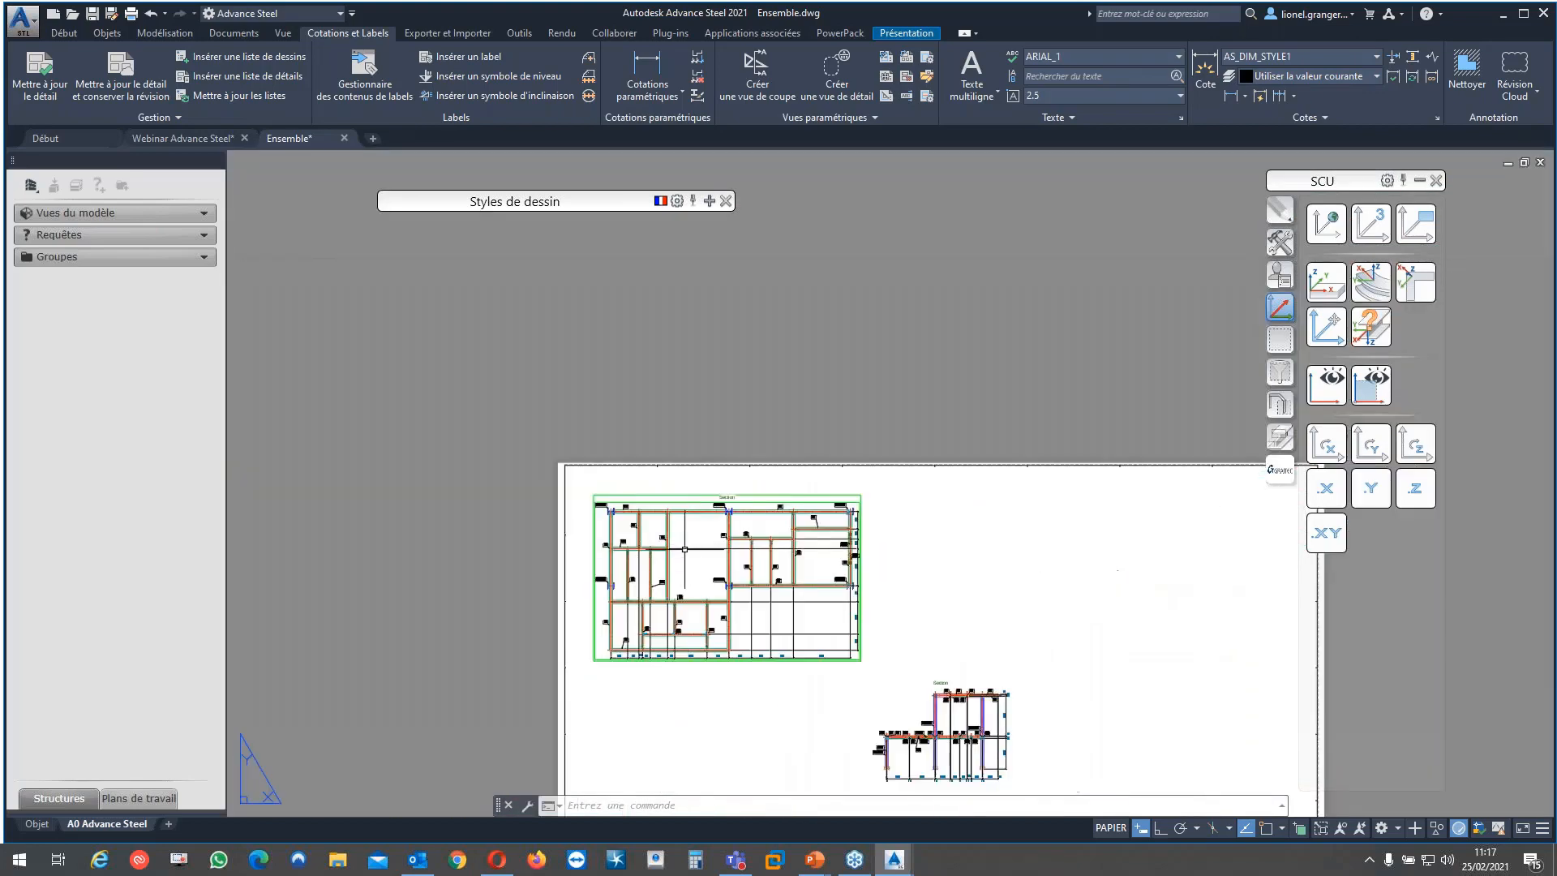
{"action": "scroll", "coordinate": [649, 560], "scroll_direction": "up", "scroll_amount": 2}
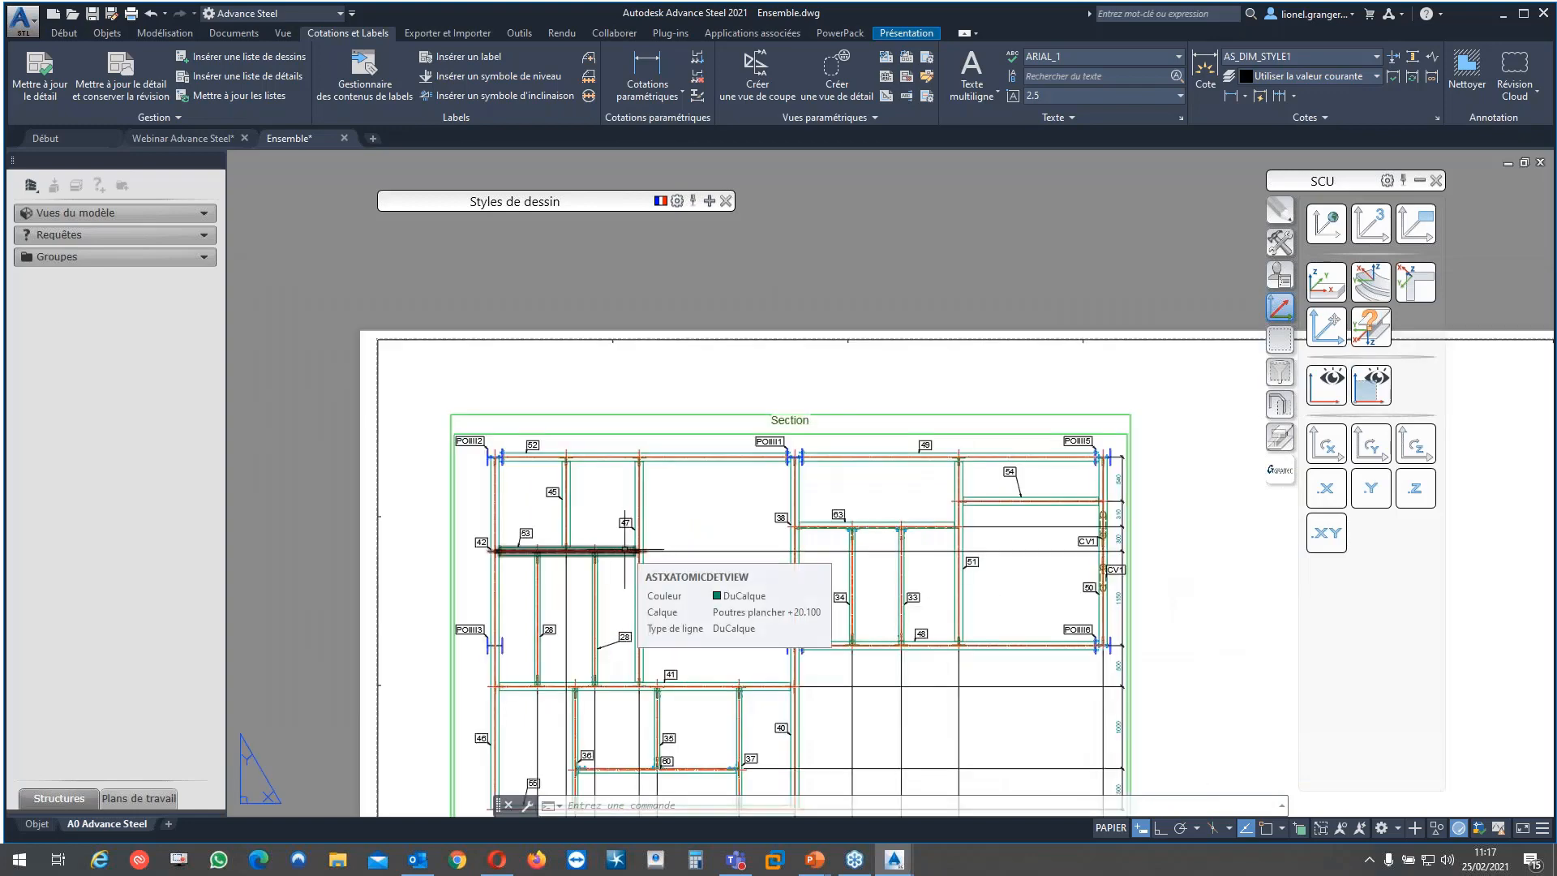
{"action": "scroll", "coordinate": [624, 549], "scroll_direction": "down", "scroll_amount": 2}
{"action": "scroll", "coordinate": [625, 549], "scroll_direction": "down", "scroll_amount": 3}
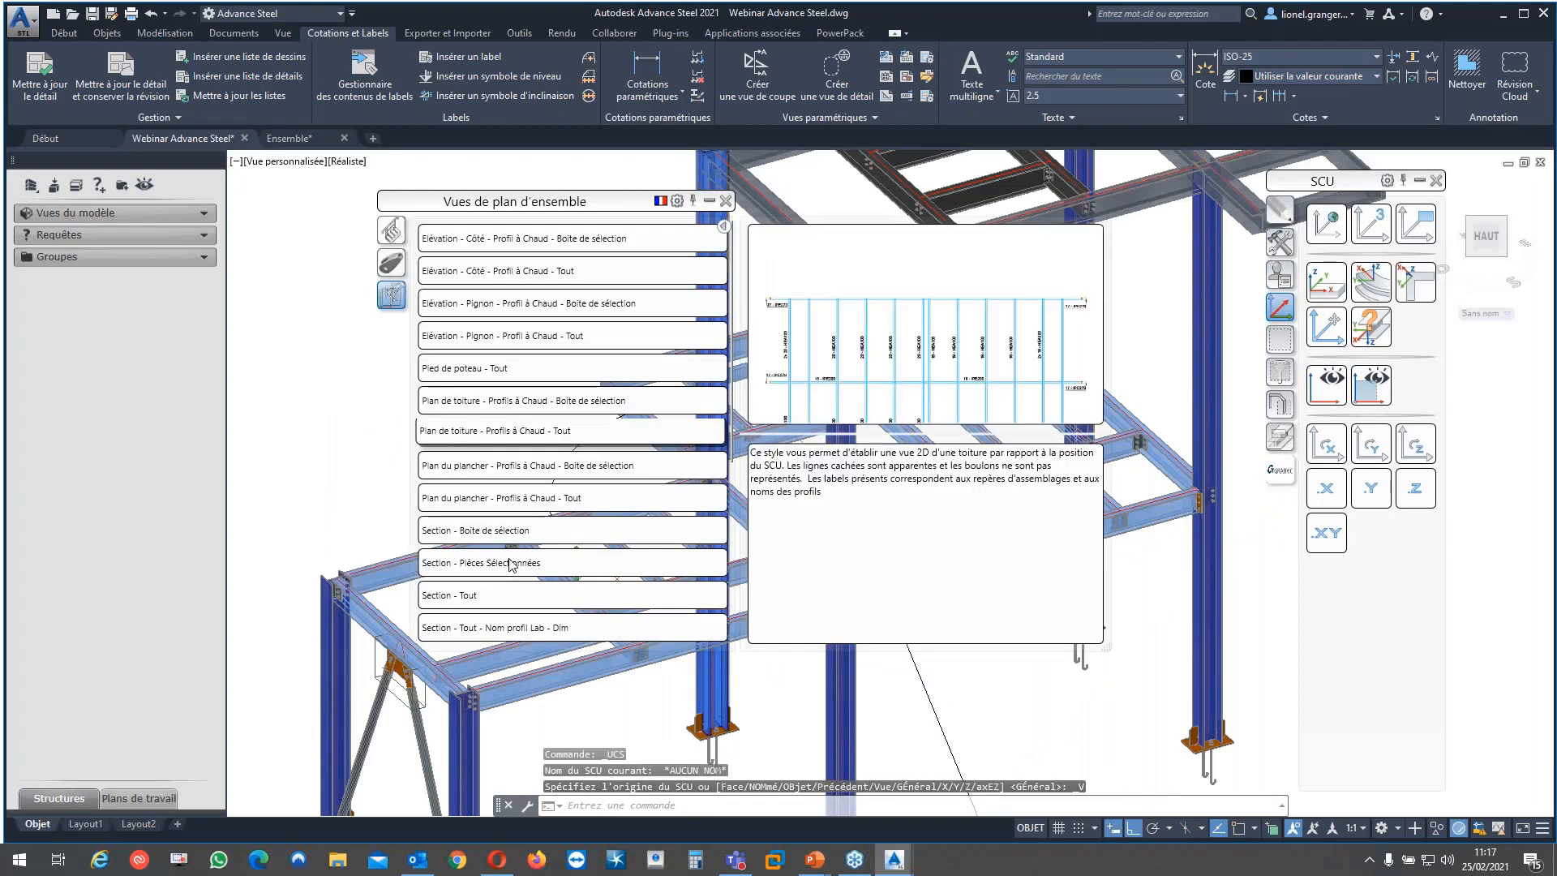
Create a labelled 3D general arrangement view of the structure in the existing Ensemble.dwg, and switch to that drawing
{"action": "scroll", "coordinate": [509, 563], "scroll_direction": "down", "scroll_amount": 5}
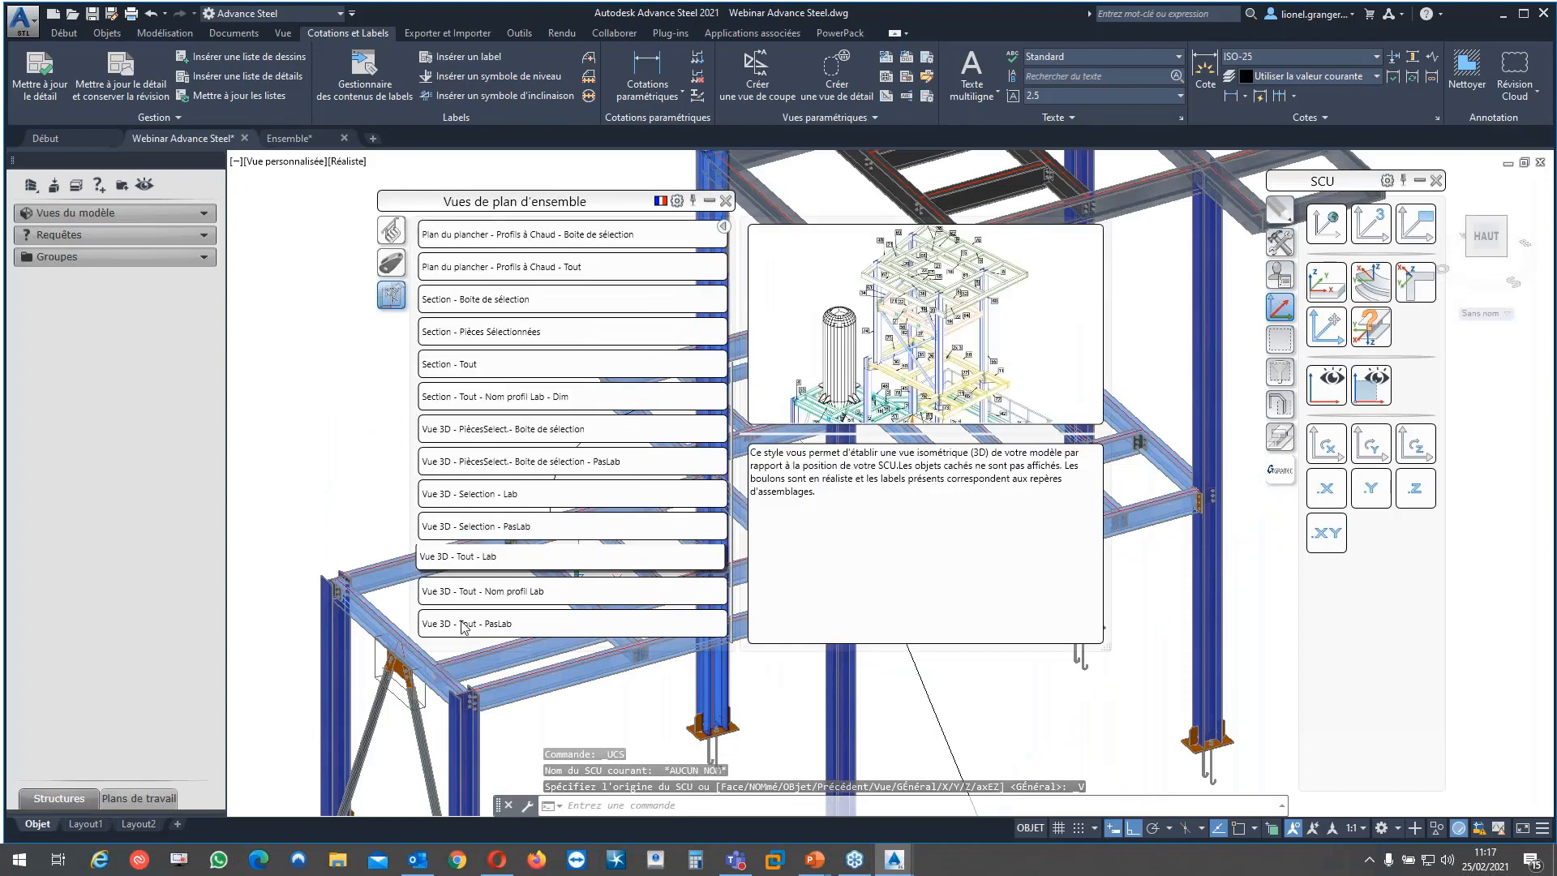
{"action": "left_click_drag", "start_coordinate": [464, 628], "coordinate": [385, 687]}
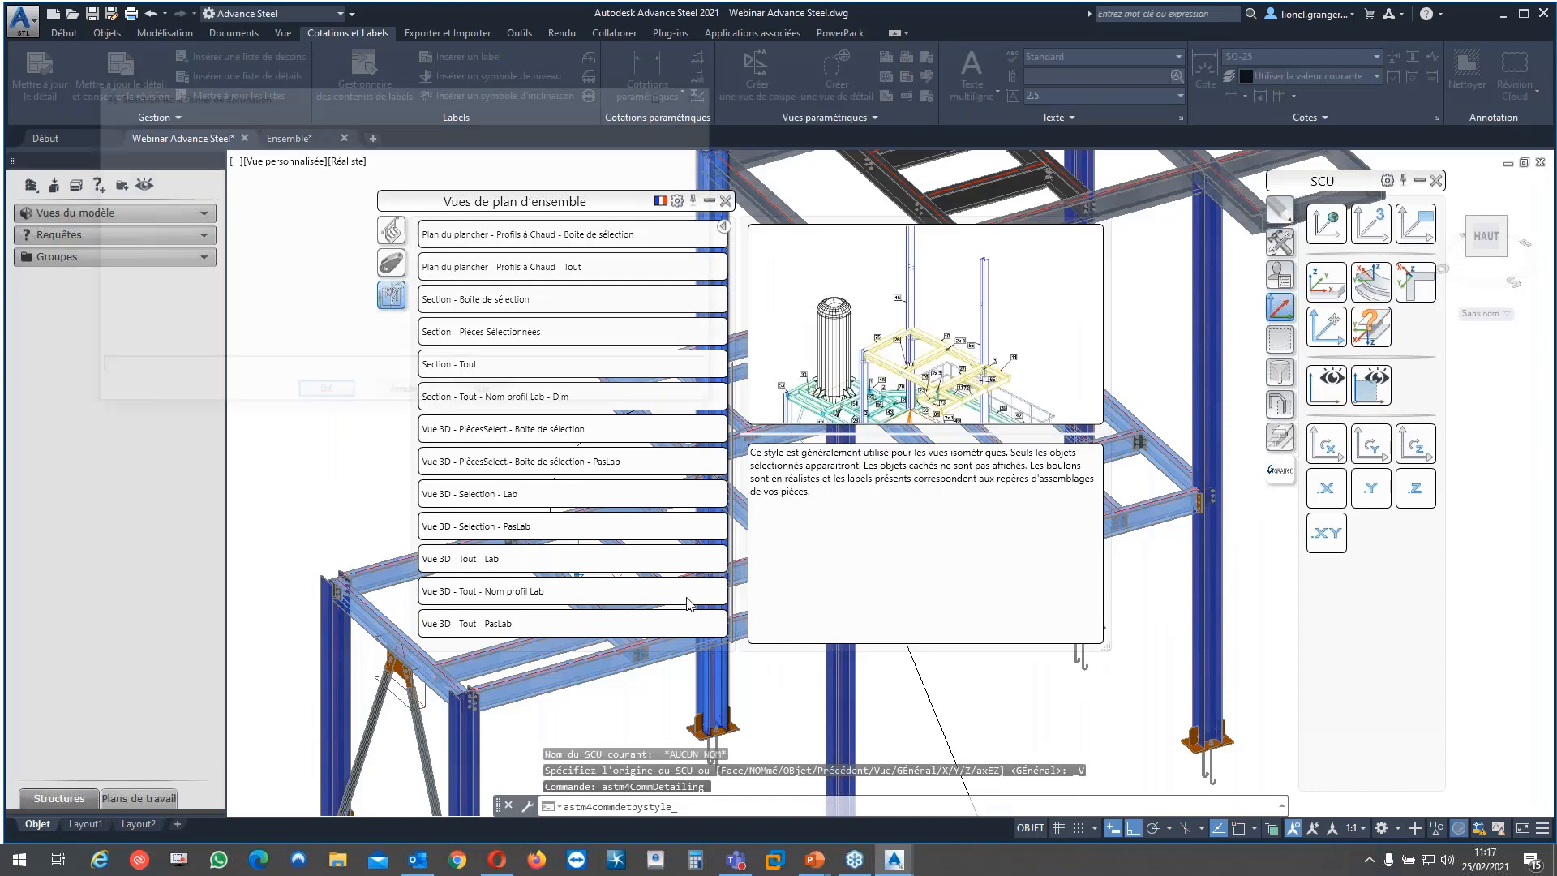
{"action": "left_click", "coordinate": [349, 127]}
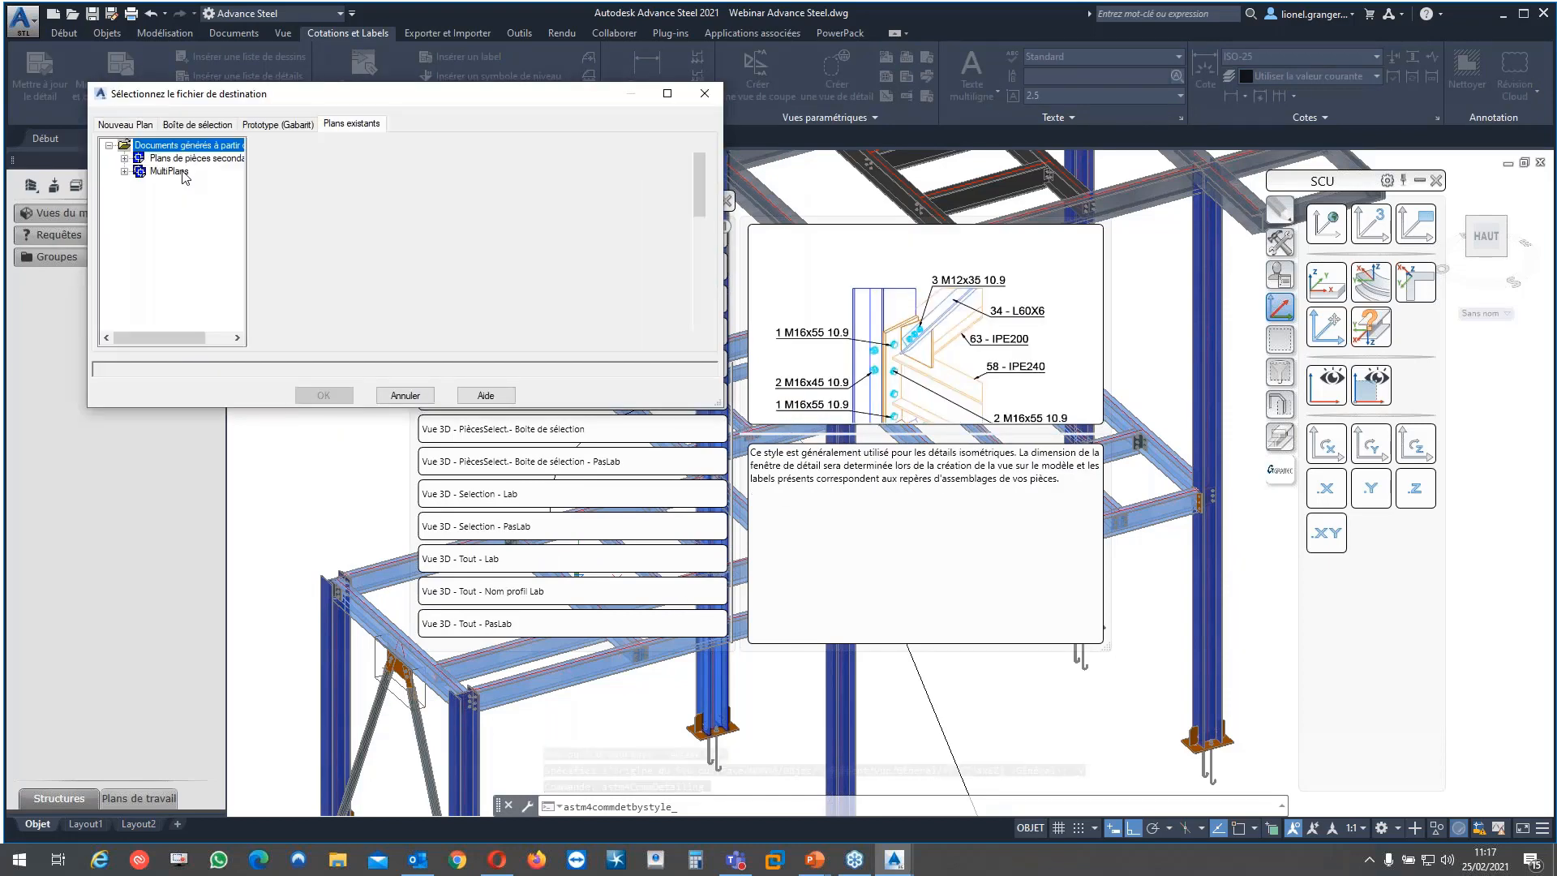
{"action": "left_click", "coordinate": [273, 166]}
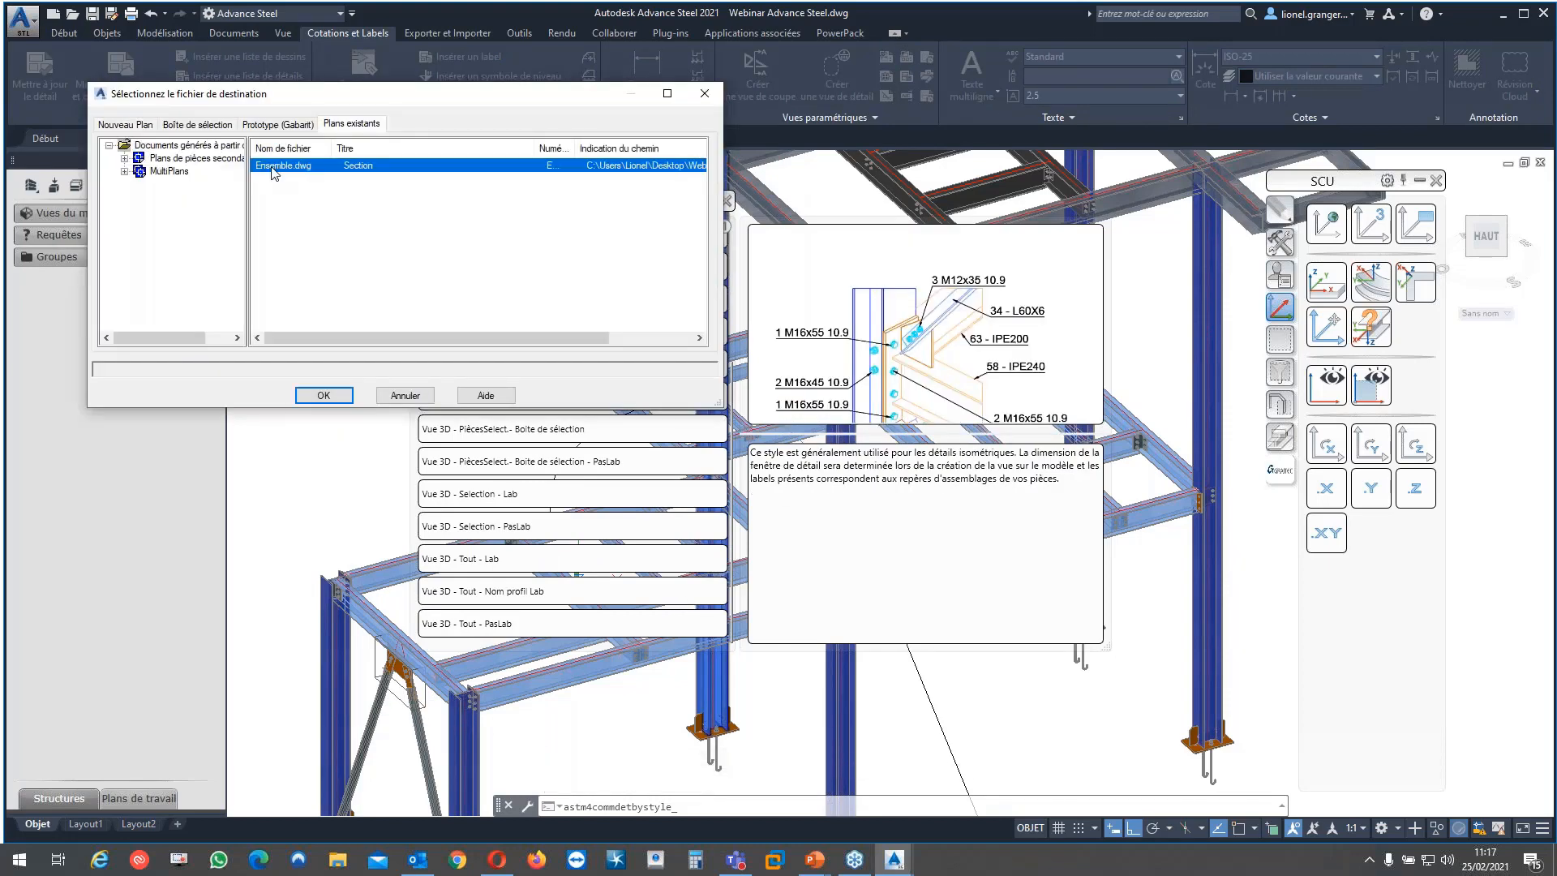
{"action": "left_click", "coordinate": [323, 394]}
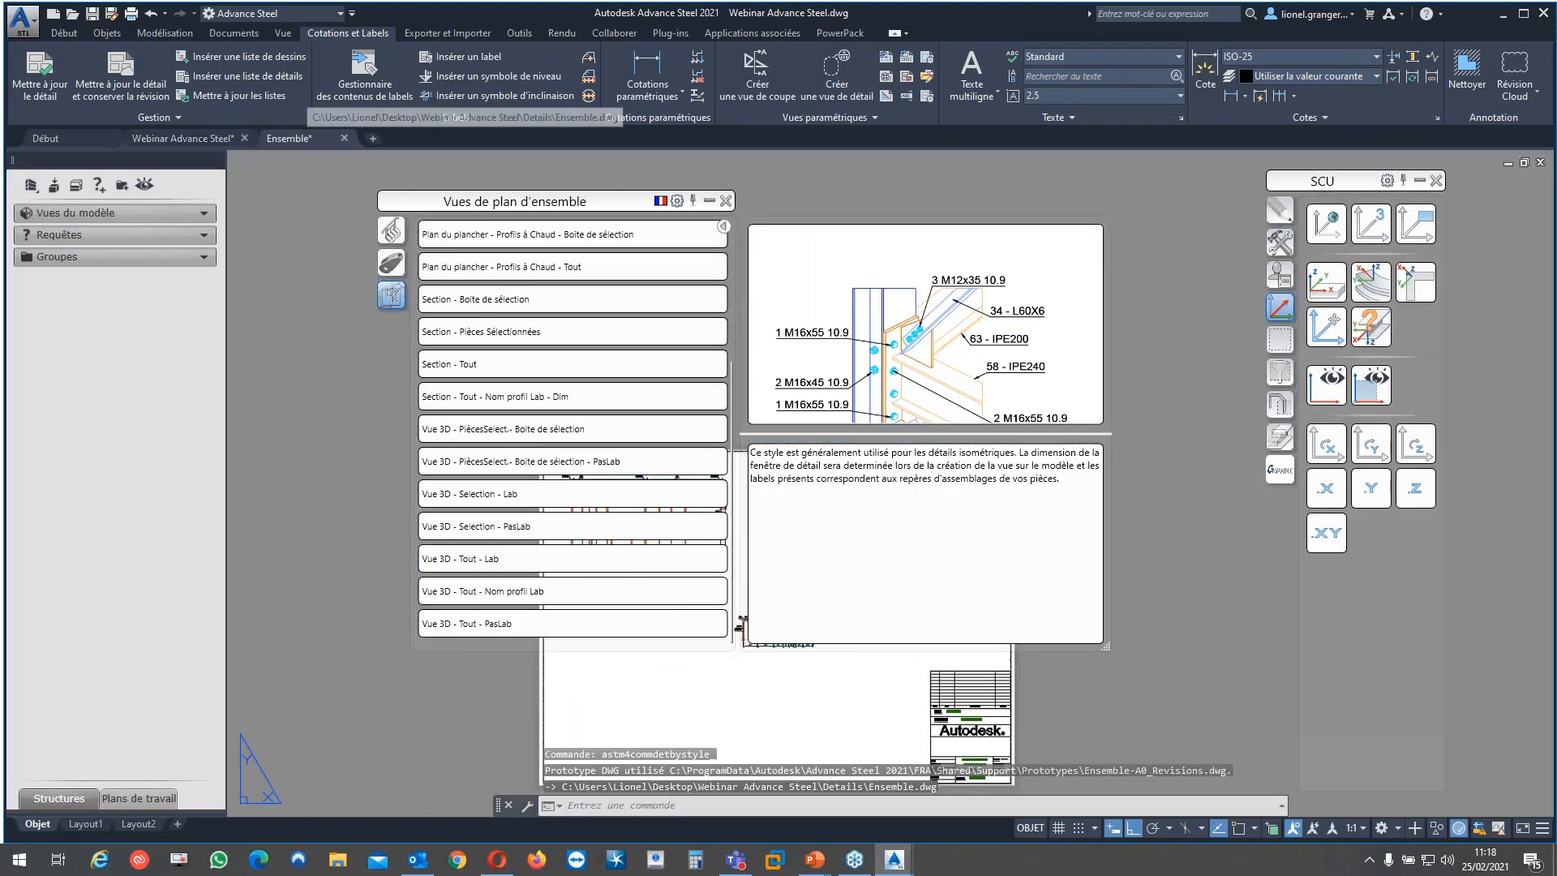
Turn off label display in the Ensemble drawing with GRAITEC PowerPack Labels et symboles de soudure, keeping weld symbols displayed
{"action": "left_click", "coordinate": [709, 201]}
{"action": "scroll", "coordinate": [582, 616], "scroll_direction": "up", "scroll_amount": 6}
{"action": "middle_click_drag", "start_coordinate": [582, 616], "coordinate": [559, 570]}
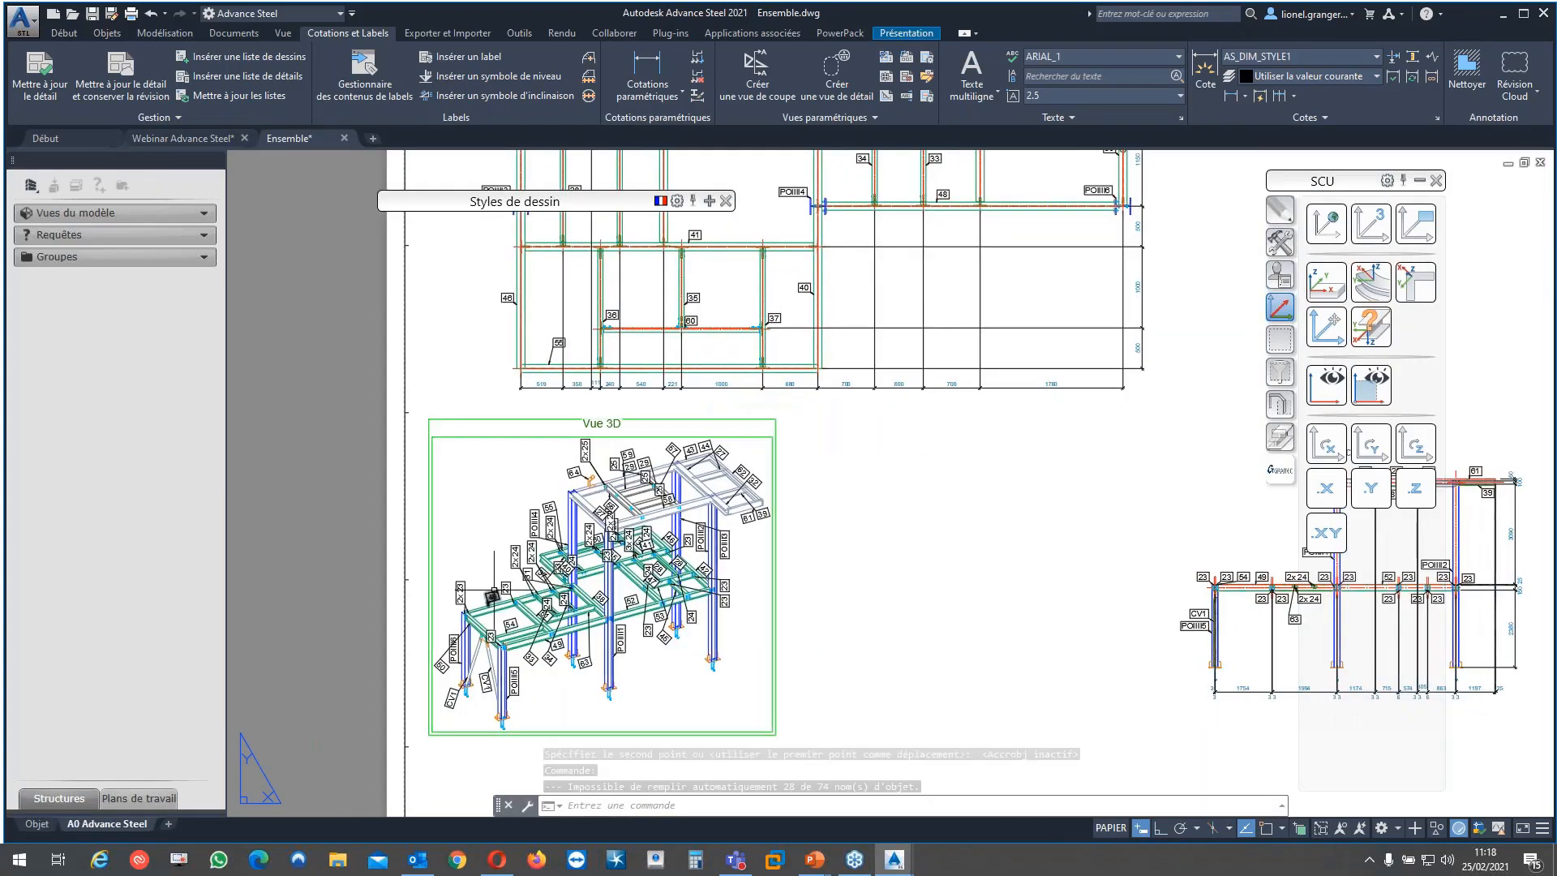
{"action": "right_click", "coordinate": [490, 551]}
{"action": "left_click", "coordinate": [460, 474]}
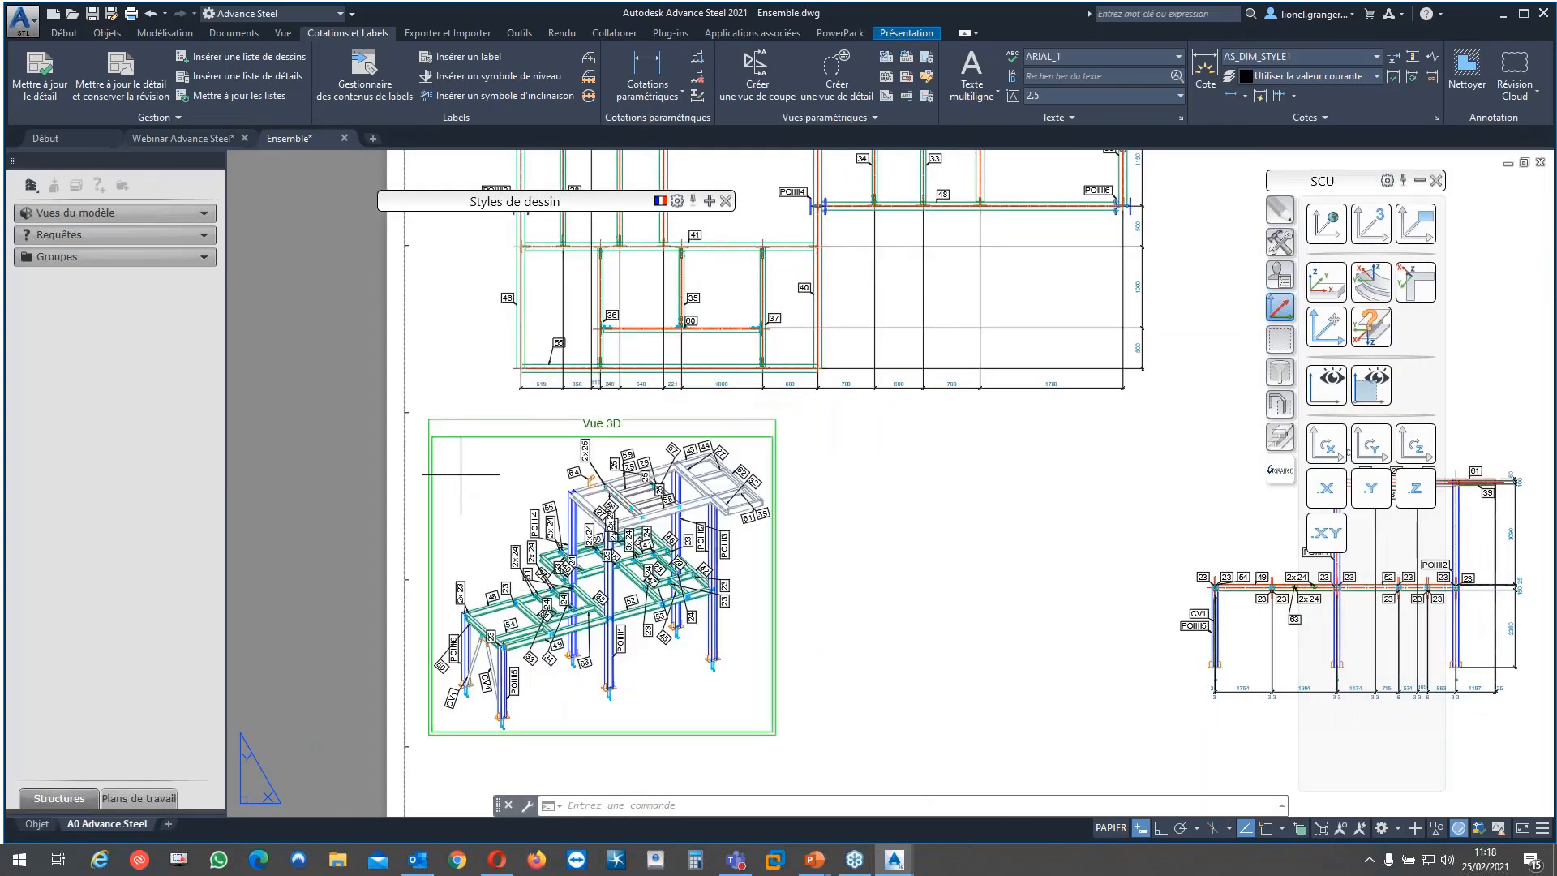
{"action": "left_click", "coordinate": [461, 474]}
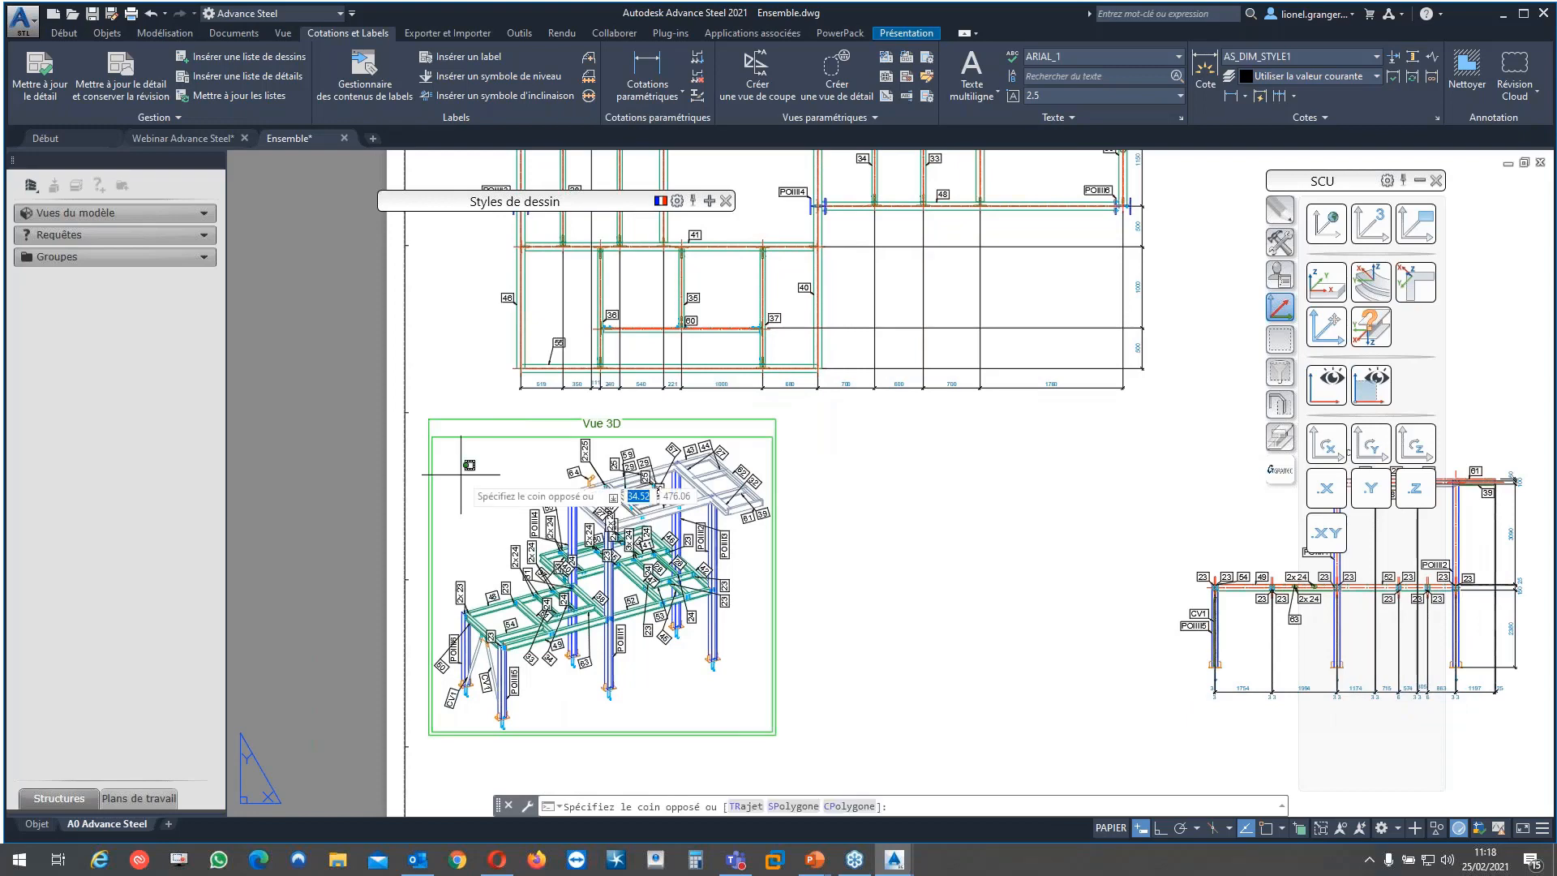
{"action": "left_click", "coordinate": [519, 552]}
{"action": "right_click", "coordinate": [518, 552]}
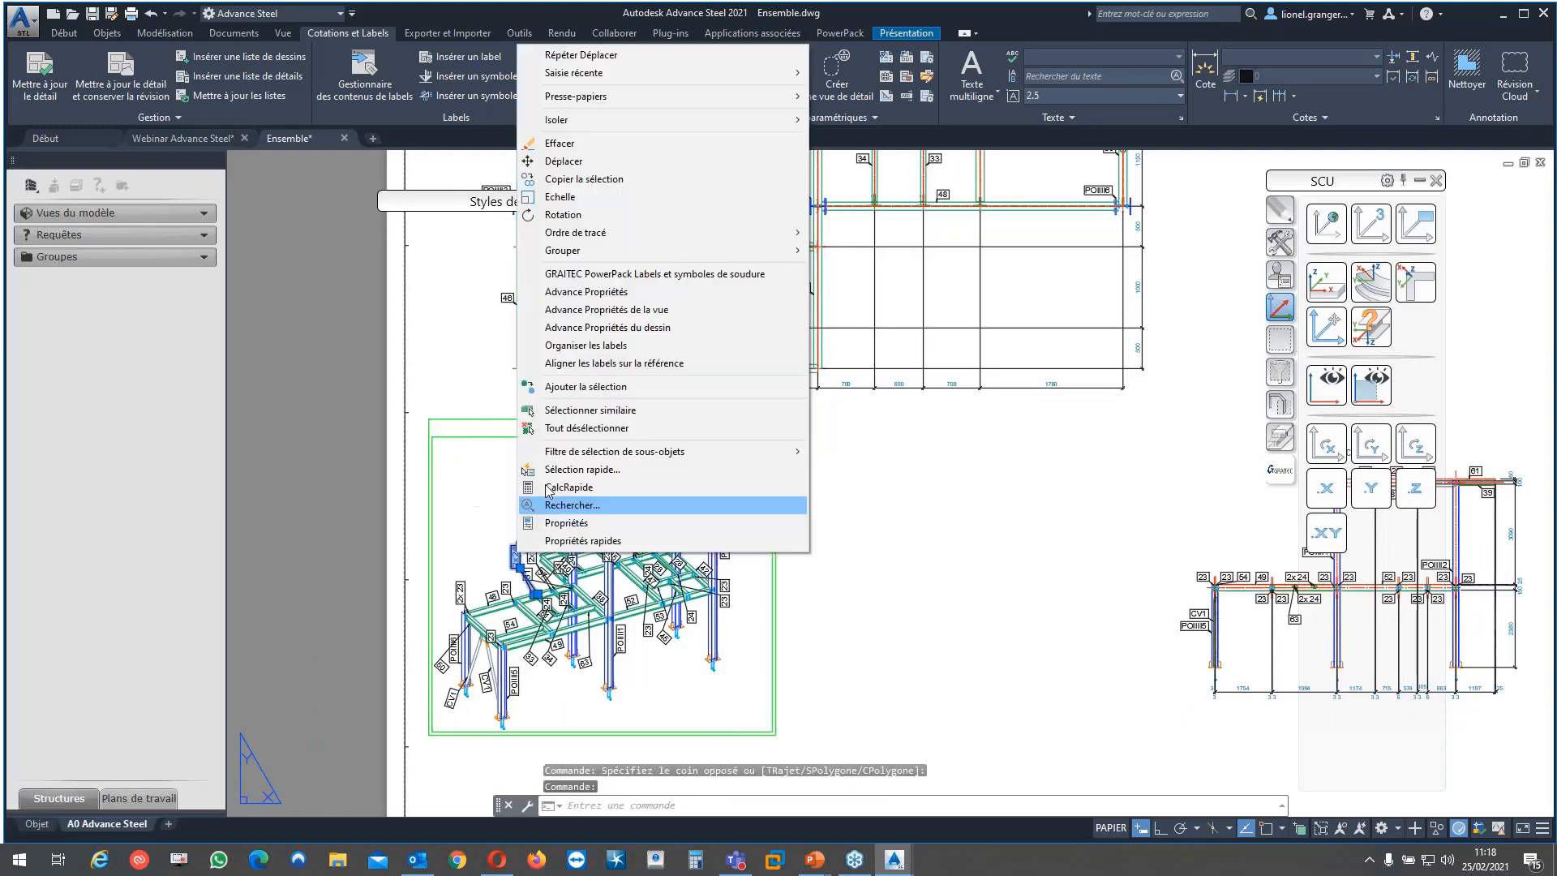
{"action": "left_click", "coordinate": [605, 272]}
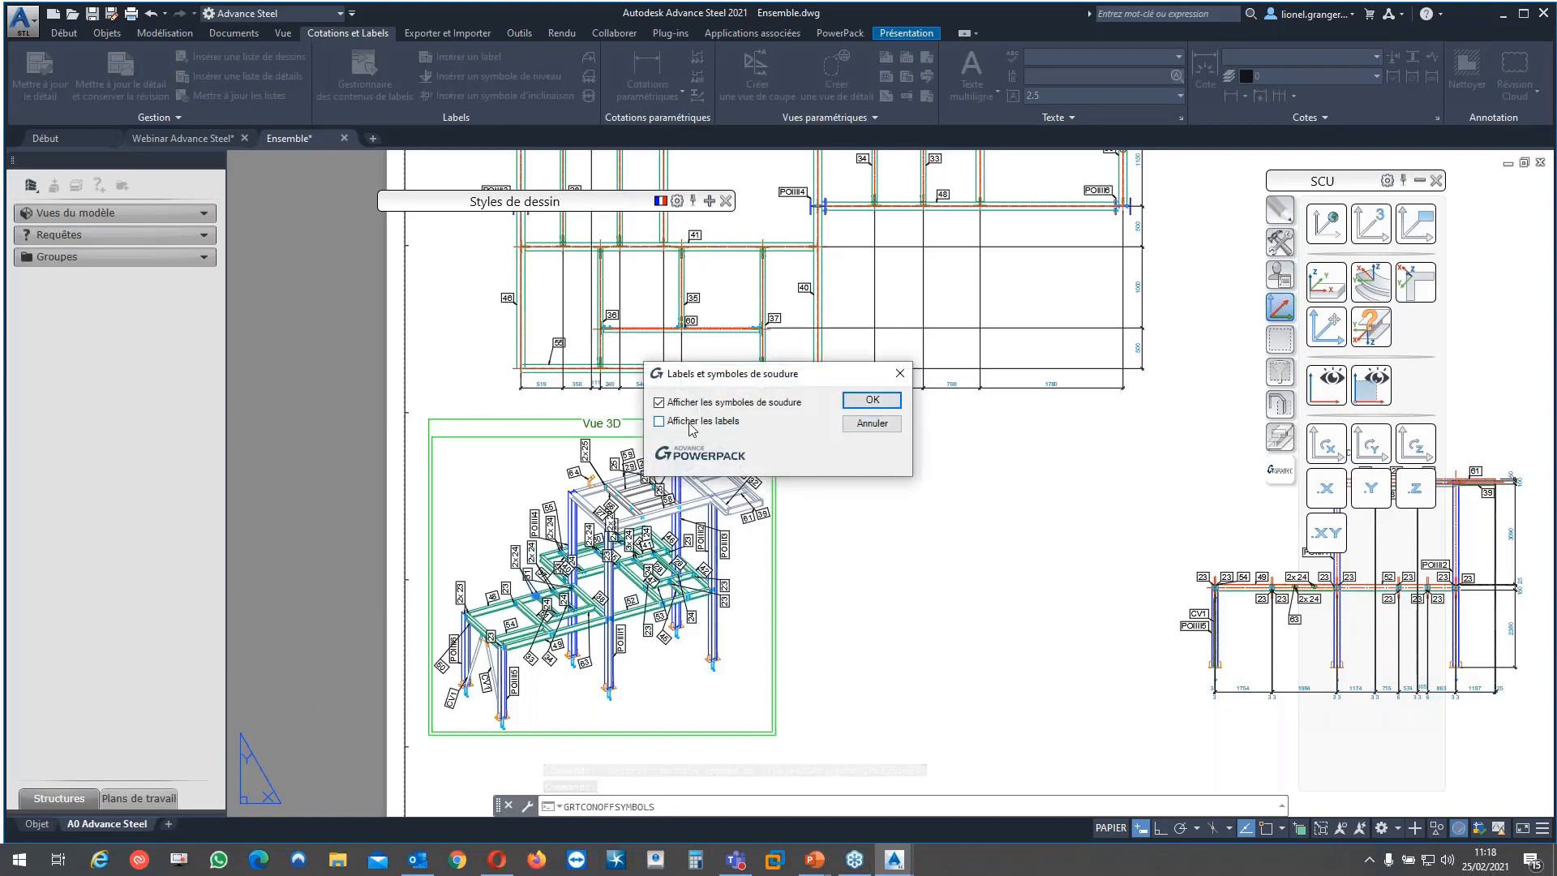
{"action": "left_click", "coordinate": [872, 400]}
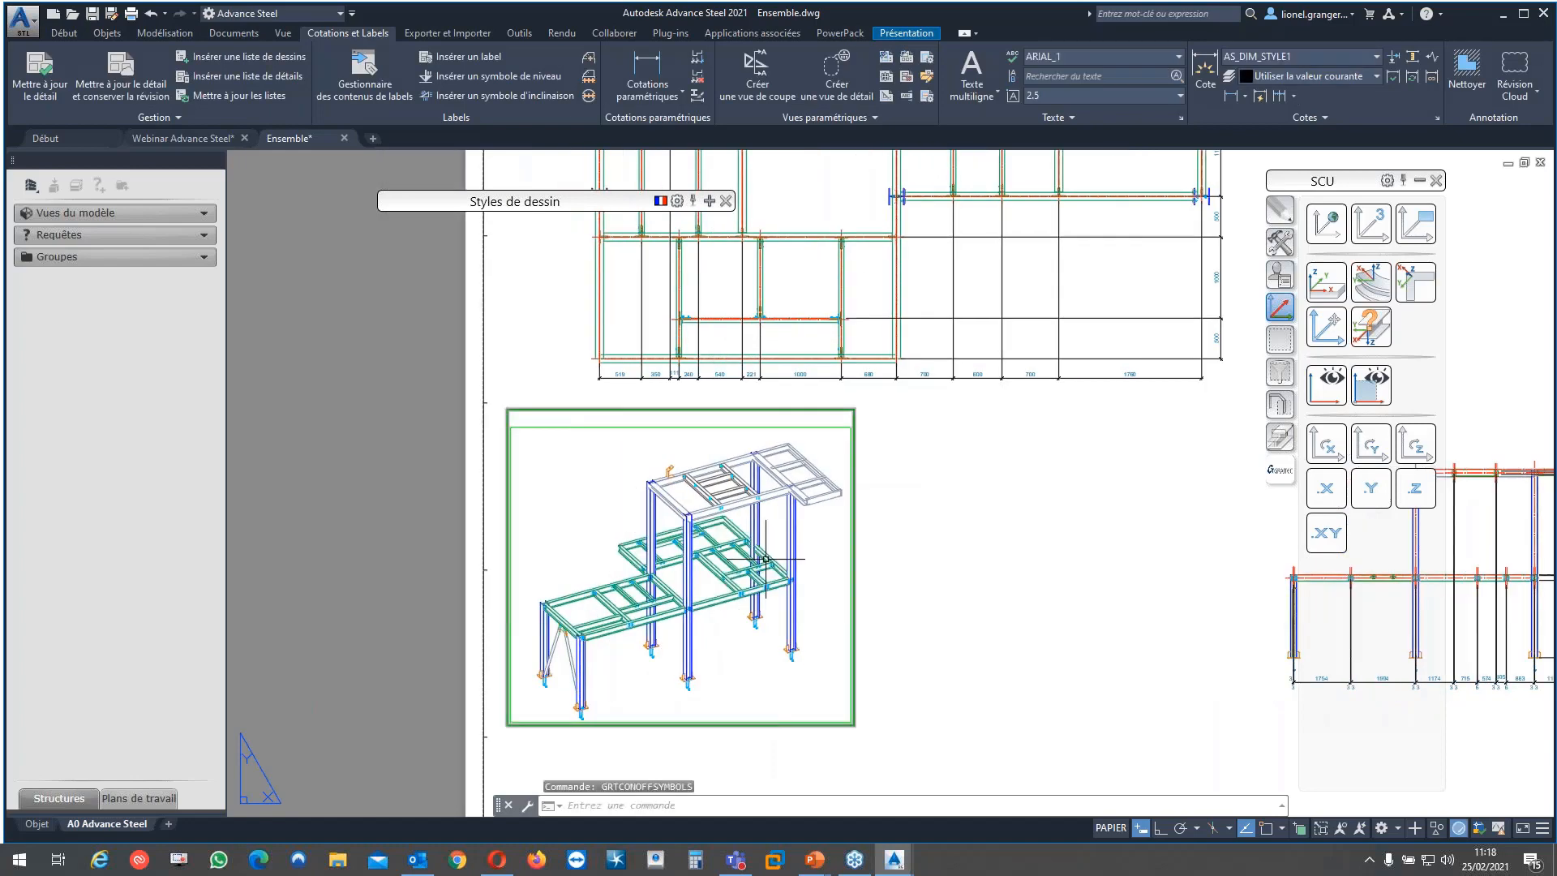
Insert a label with leader on the bolt group at the upper-level beam connection in the 3D view, with its text above the frame
{"action": "scroll", "coordinate": [707, 438], "scroll_direction": "up", "scroll_amount": 5}
{"action": "scroll", "coordinate": [707, 439], "scroll_direction": "up", "scroll_amount": 4}
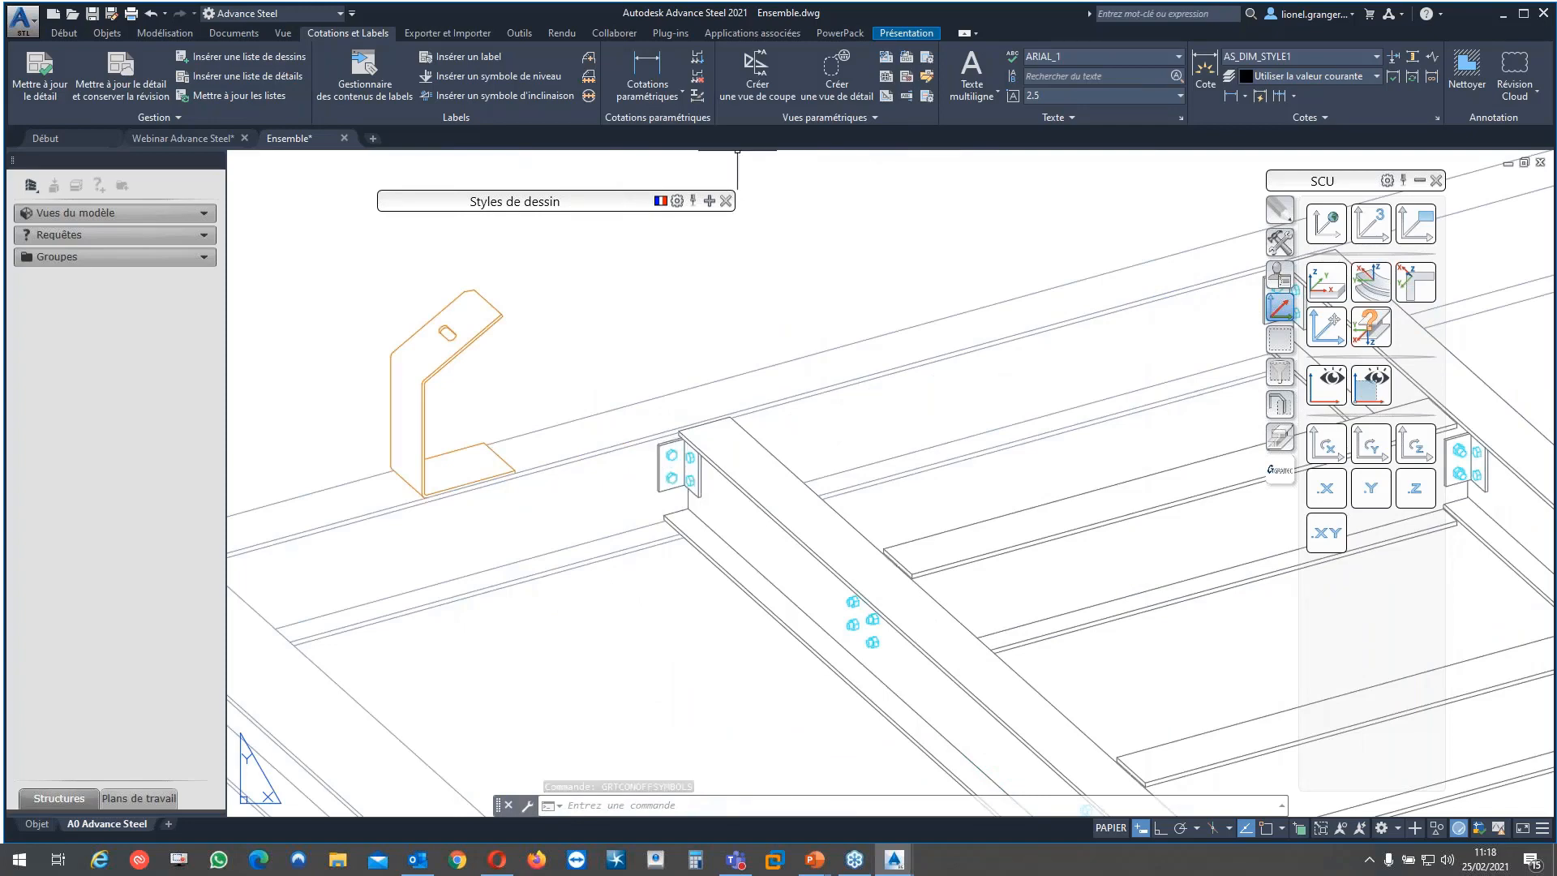
{"action": "left_click", "coordinate": [468, 57]}
{"action": "left_click", "coordinate": [689, 483]}
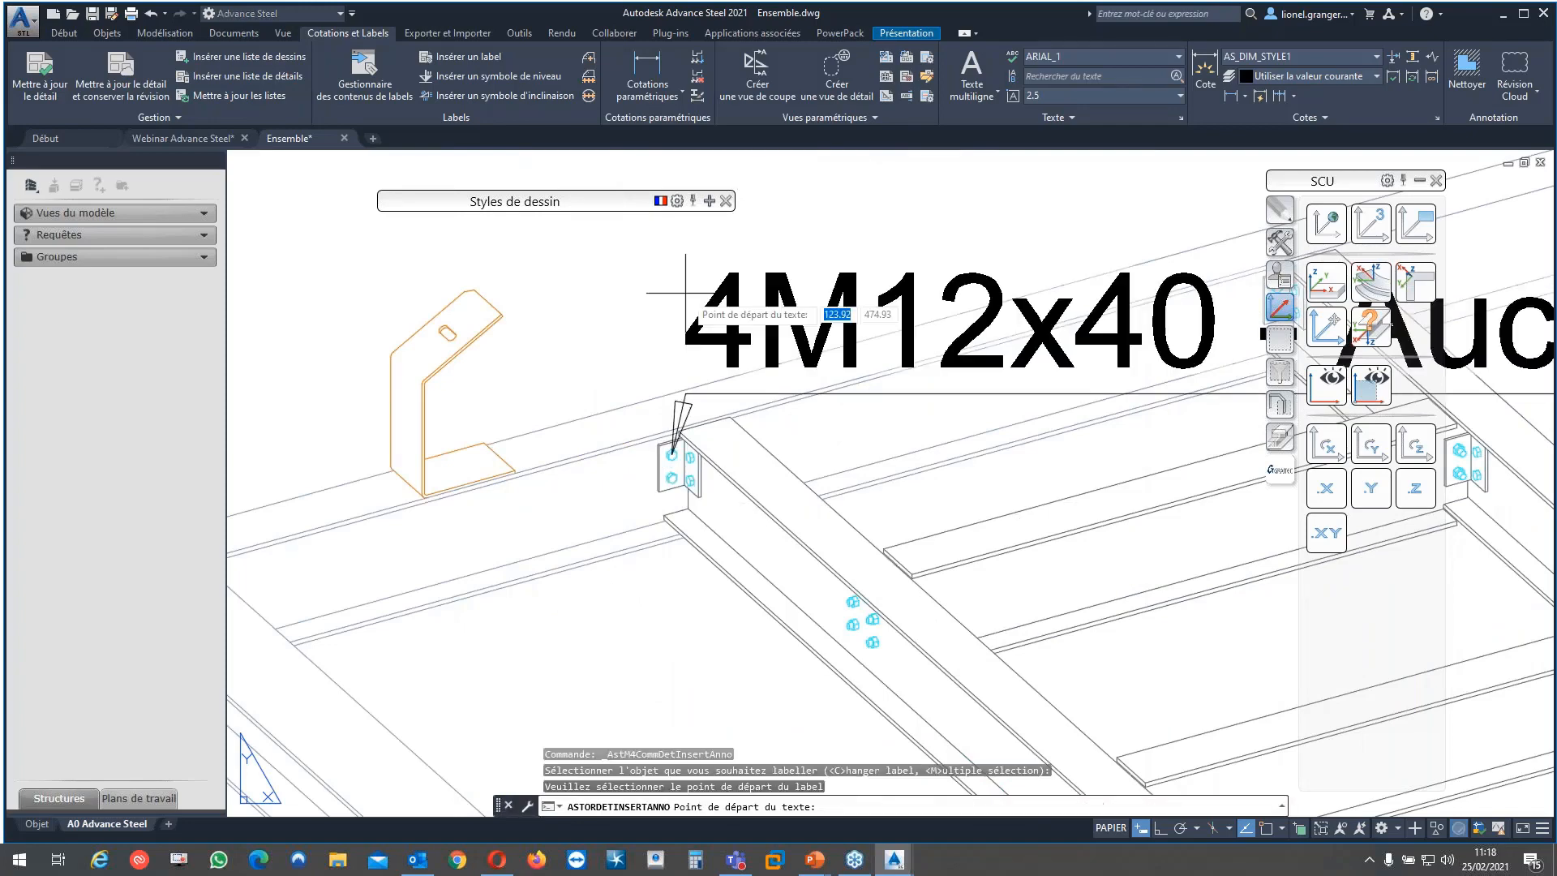
{"action": "scroll", "coordinate": [665, 379], "scroll_direction": "down", "scroll_amount": 2}
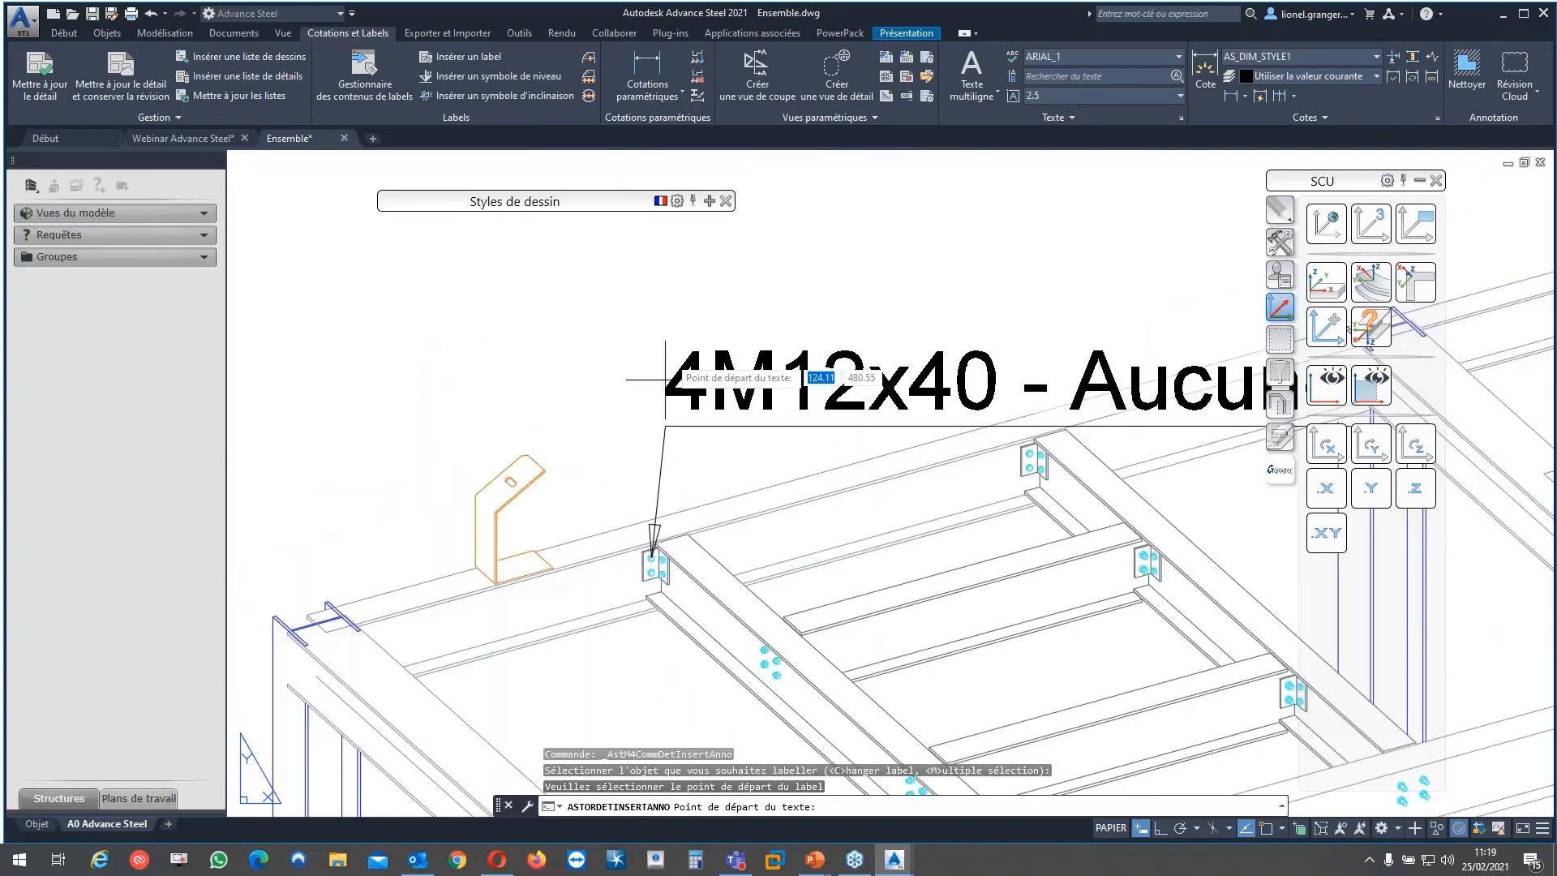
{"action": "left_click", "coordinate": [680, 228]}
{"action": "key", "text": "Return"}
{"action": "key", "text": "Return"}
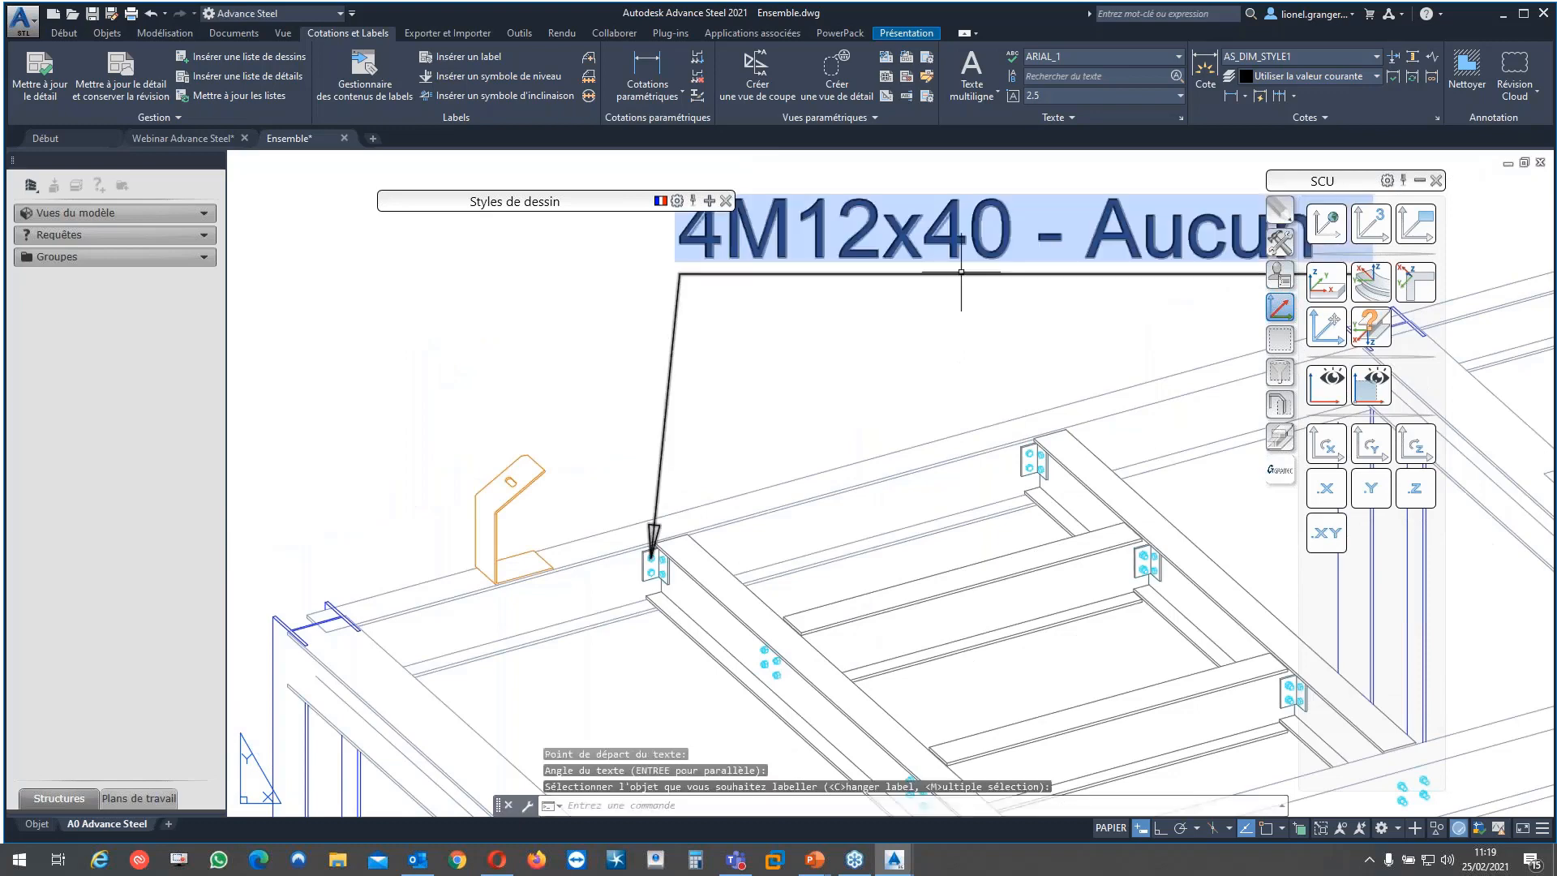
Shorten the bolt label's text to 4M12x40
{"action": "left_click", "coordinate": [961, 272]}
{"action": "middle_click_drag", "start_coordinate": [960, 271], "coordinate": [762, 350]}
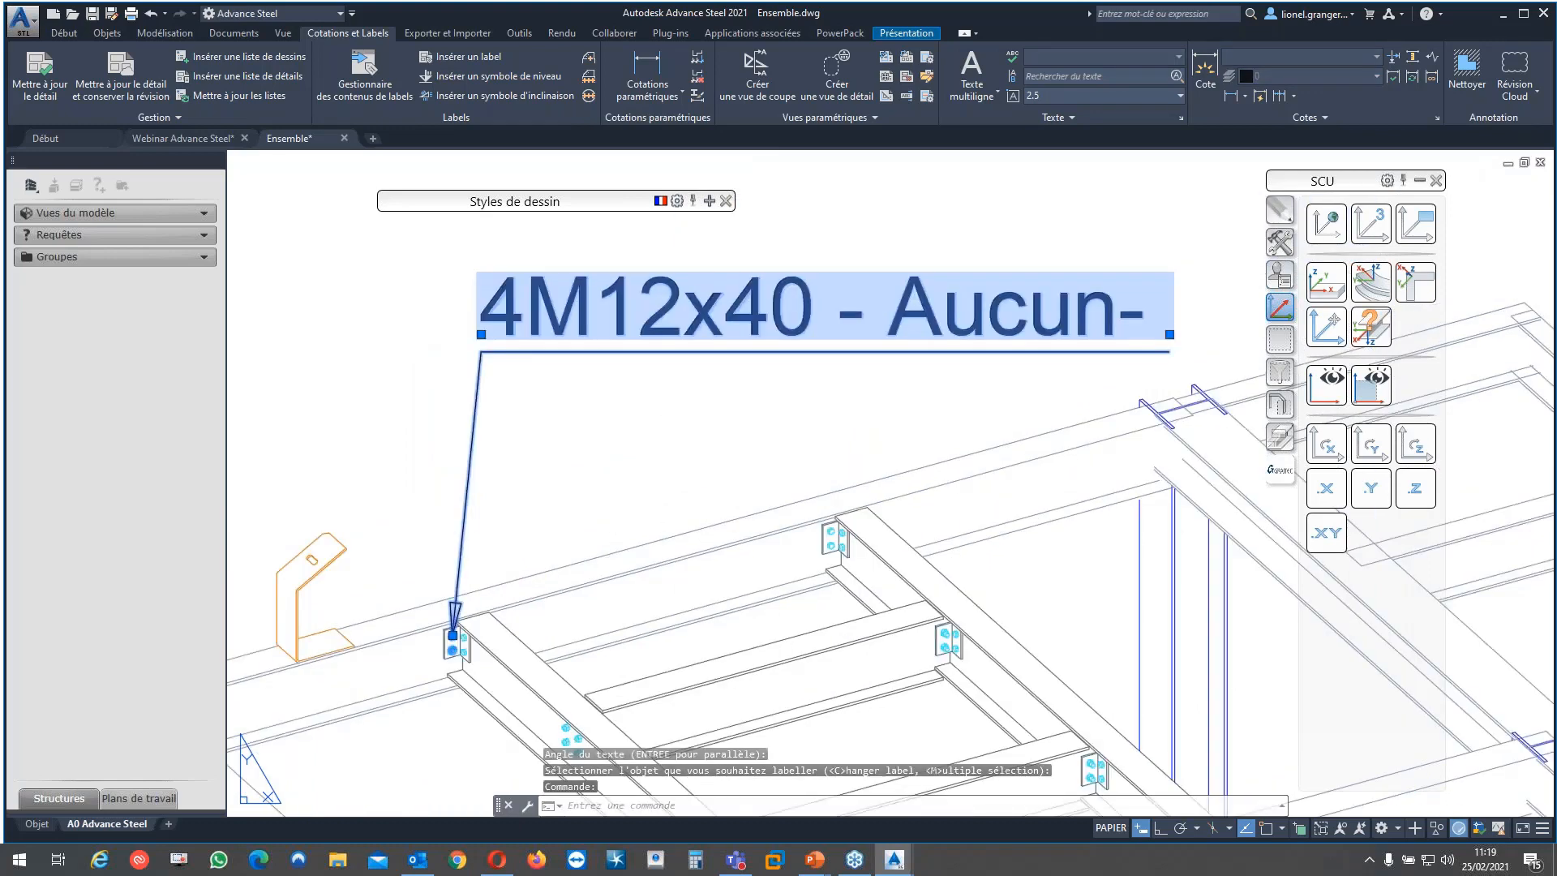
{"action": "double_click", "coordinate": [671, 328]}
{"action": "key", "text": "BackSpace"}
{"action": "key", "text": "BackSpace"}
{"action": "key", "text": "BackSpace"}
{"action": "key", "text": "BackSpace"}
{"action": "key", "text": "BackSpace"}
{"action": "key", "text": "BackSpace"}
{"action": "key", "text": "BackSpace"}
{"action": "key", "text": "BackSpace"}
{"action": "key", "text": "BackSpace"}
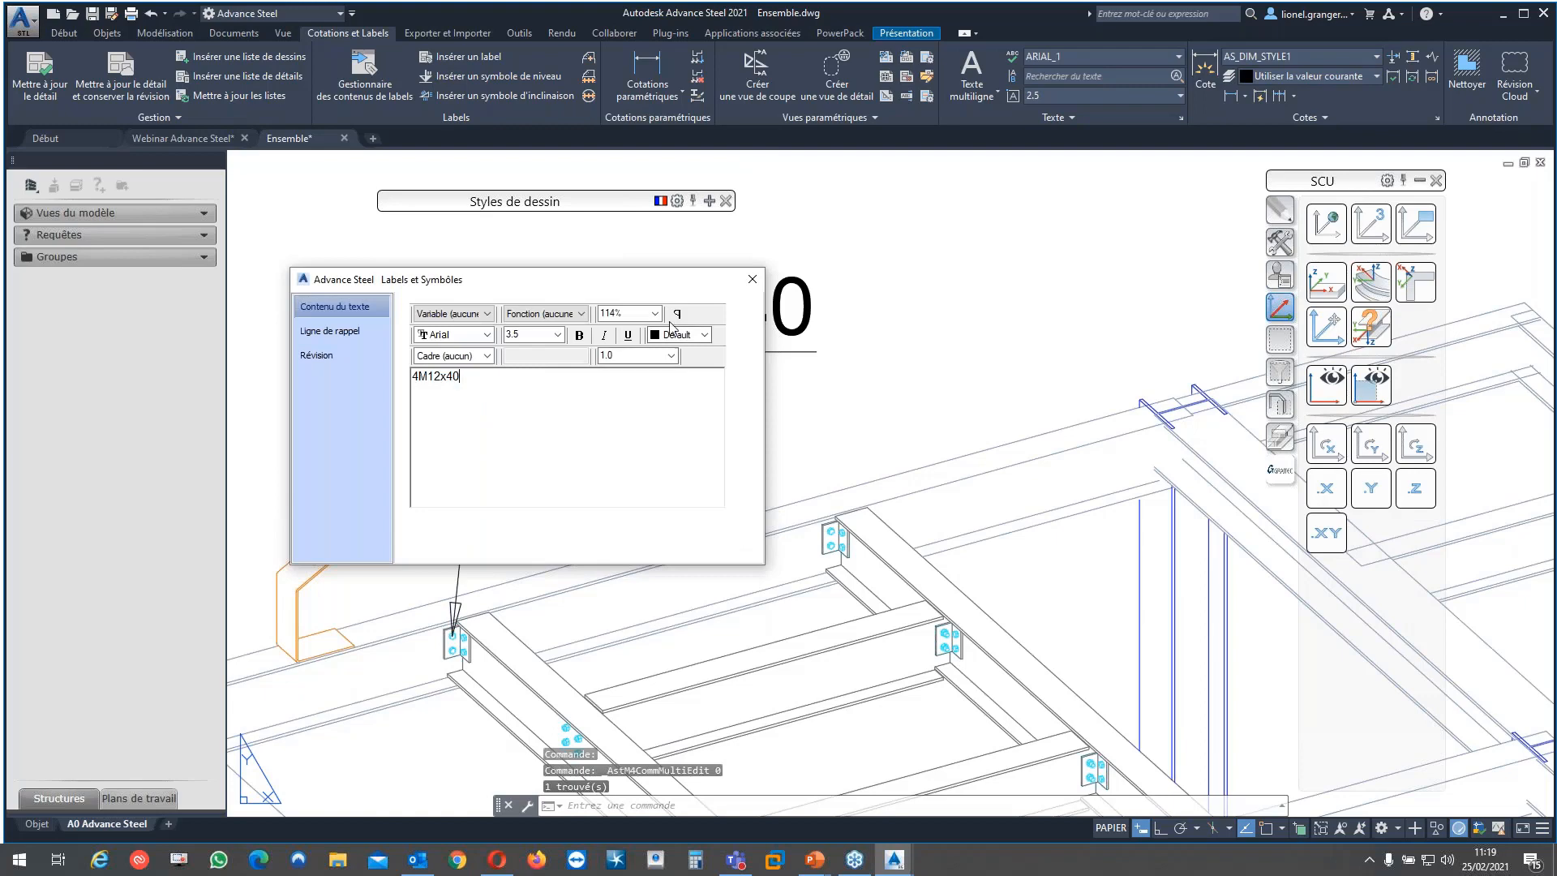
{"action": "left_click", "coordinate": [754, 275]}
{"action": "scroll", "coordinate": [827, 393], "scroll_direction": "down", "scroll_amount": 4}
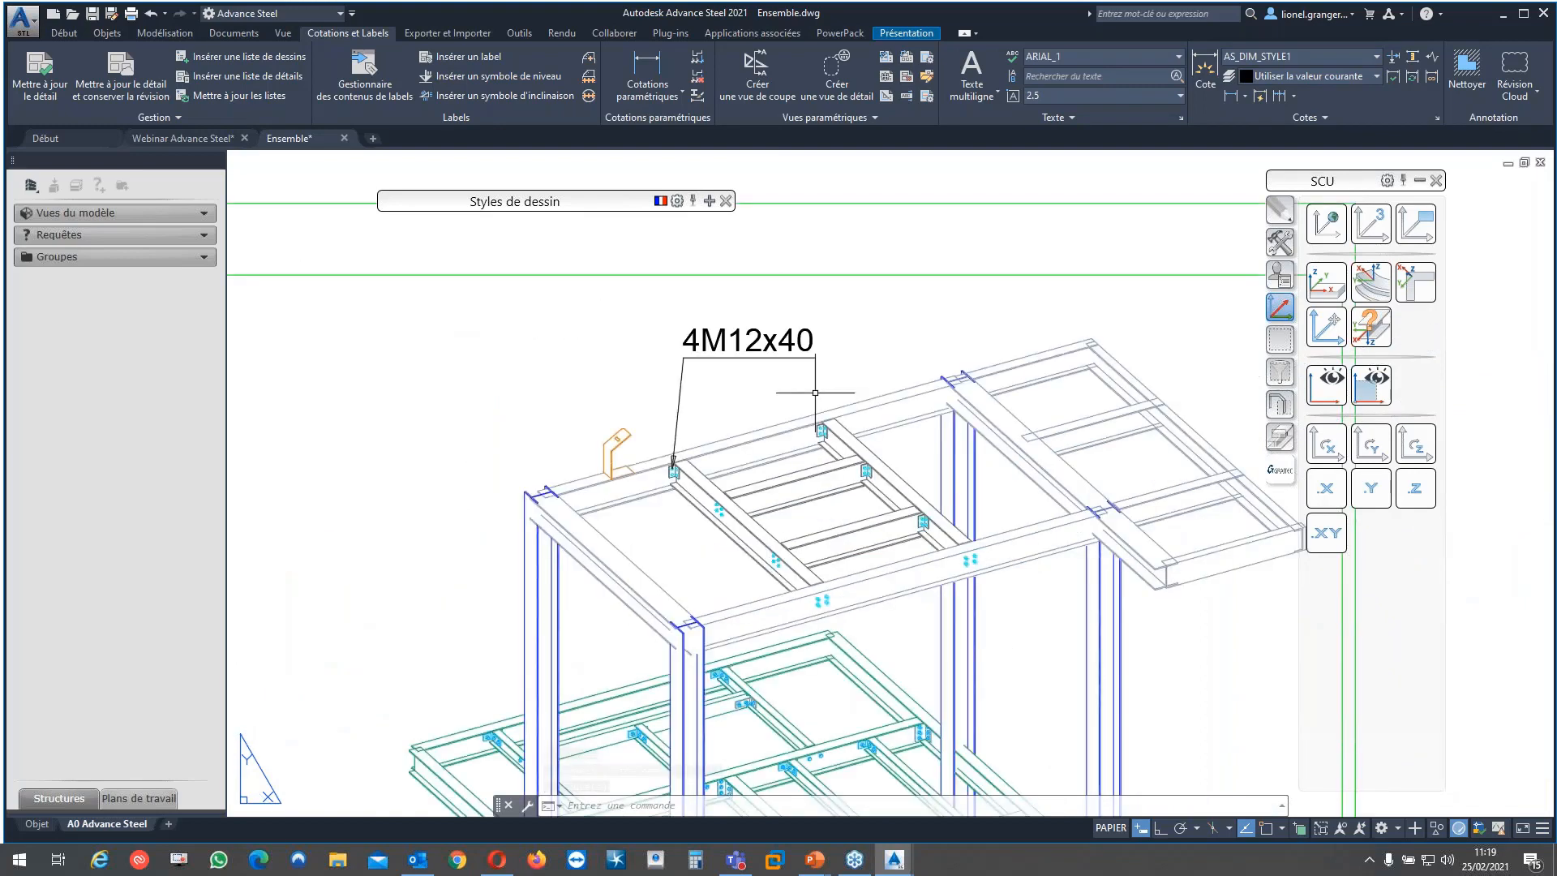
{"action": "scroll", "coordinate": [815, 393], "scroll_direction": "down", "scroll_amount": 4}
{"action": "scroll", "coordinate": [821, 375], "scroll_direction": "down", "scroll_amount": 2}
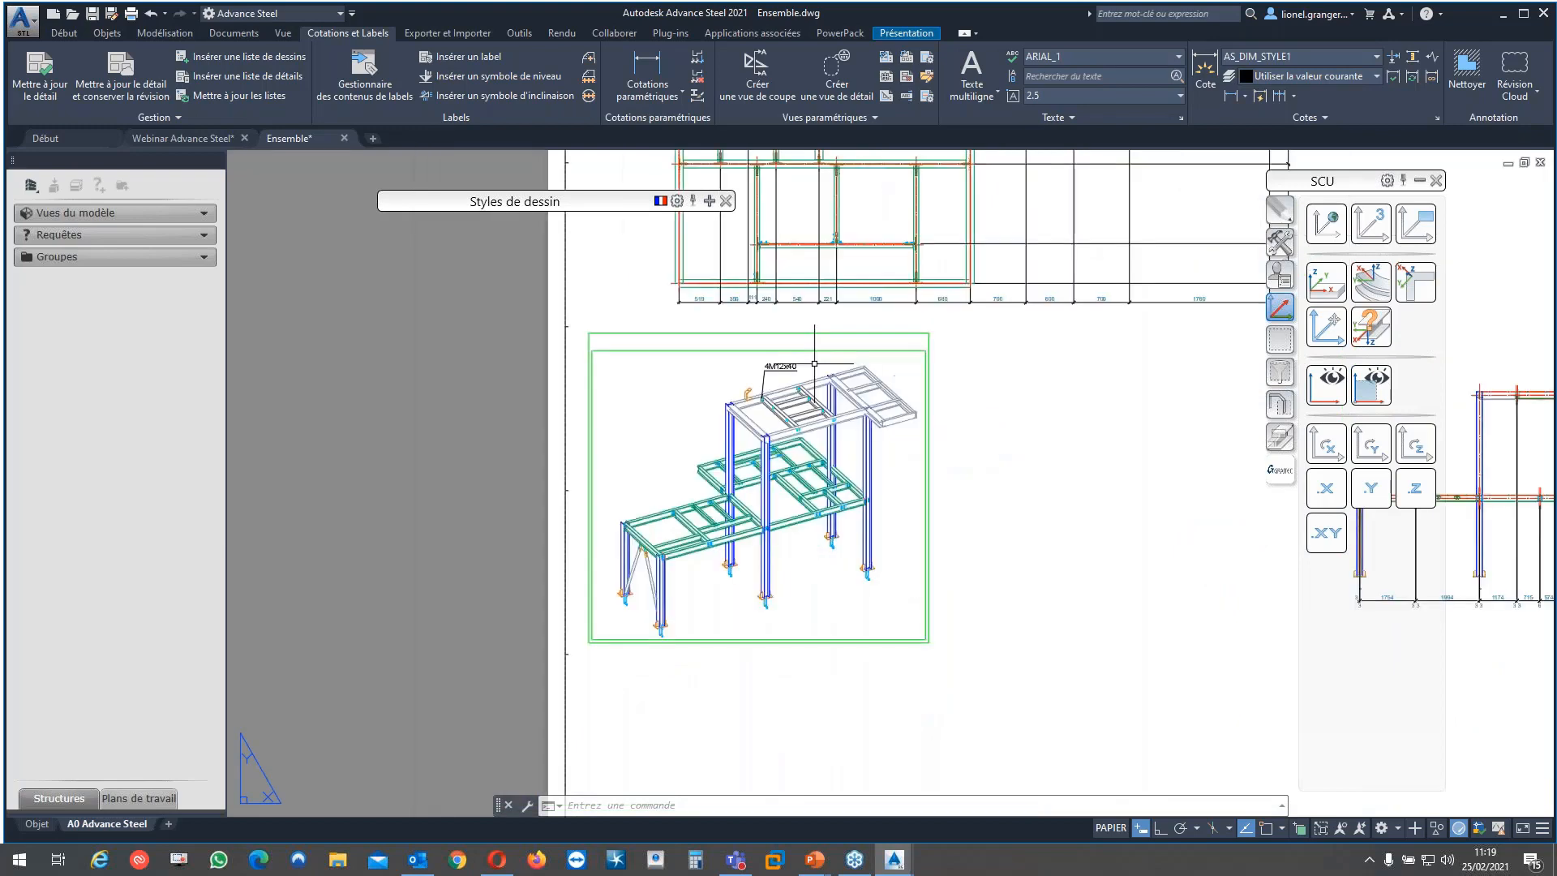
{"action": "middle_click_drag", "start_coordinate": [814, 363], "coordinate": [781, 401]}
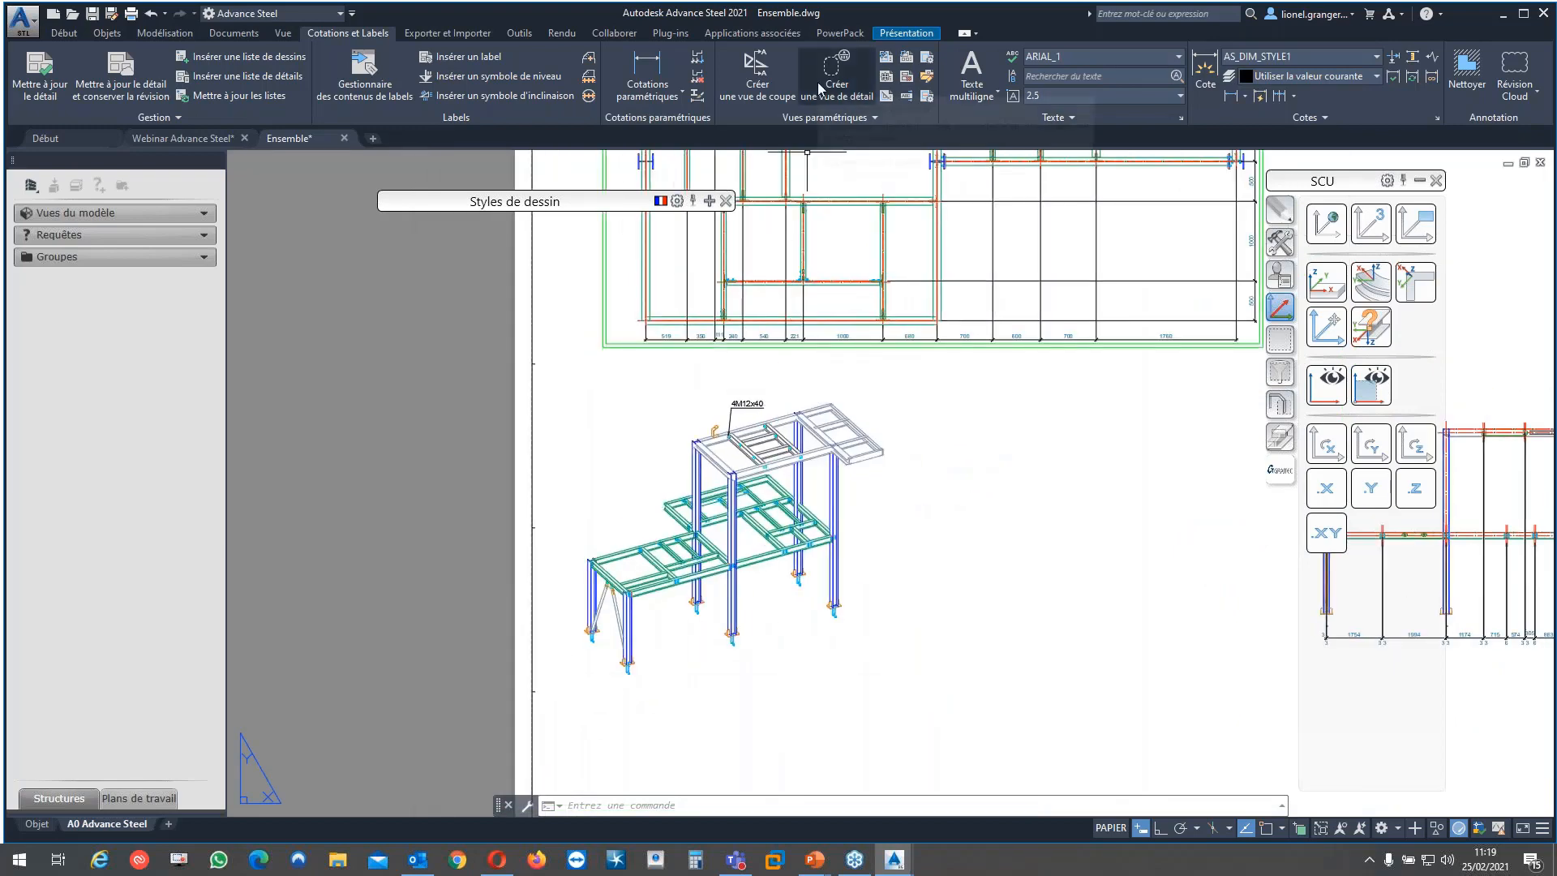
{"action": "left_click", "coordinate": [771, 92]}
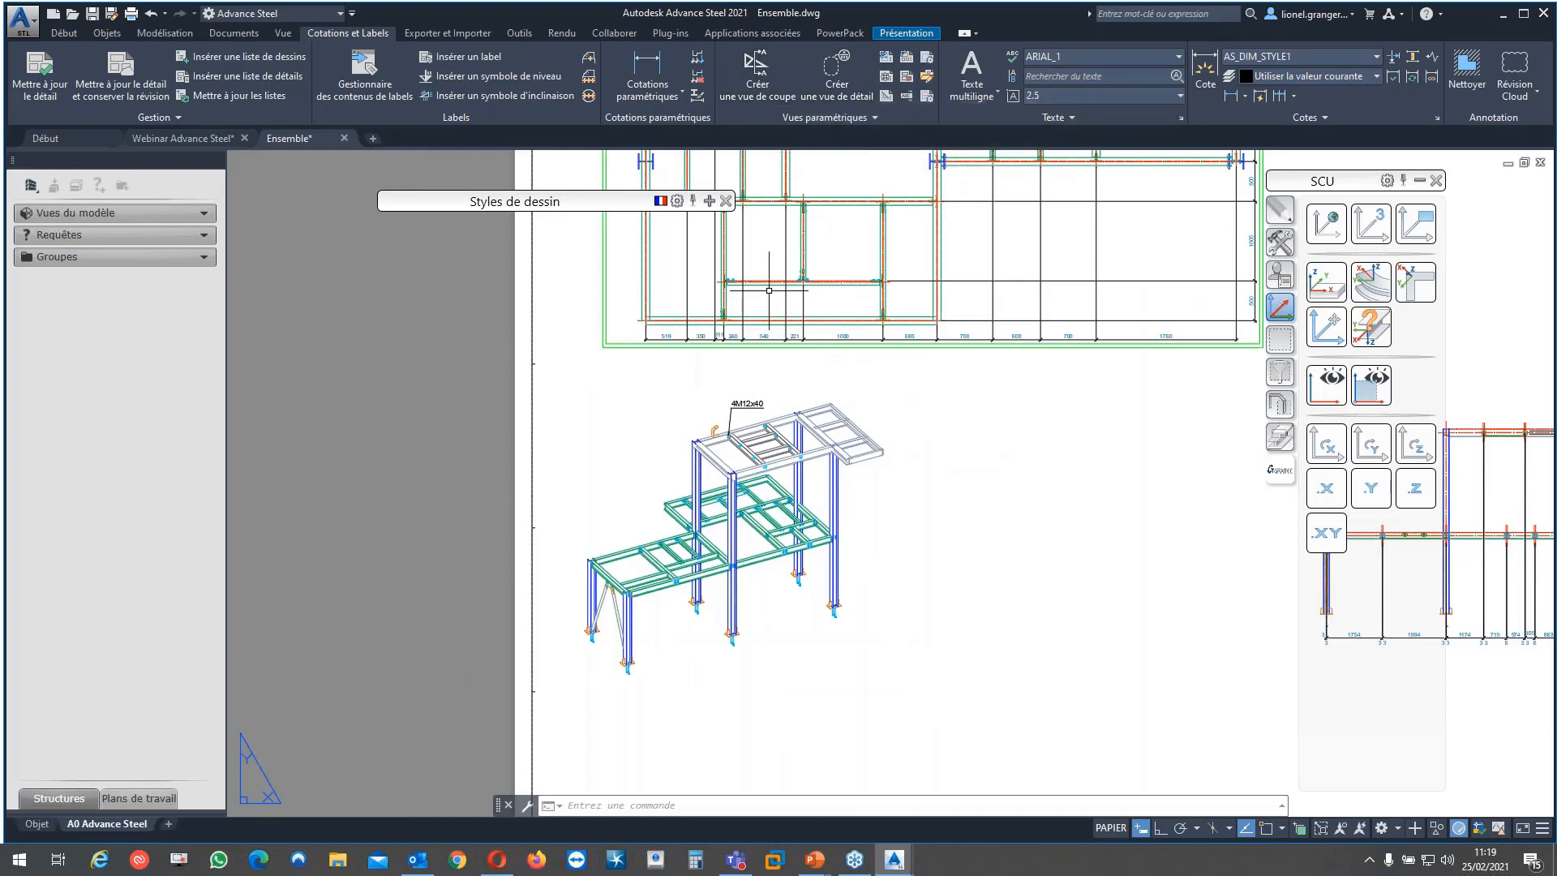
{"action": "middle_click_drag", "start_coordinate": [778, 378], "coordinate": [720, 701]}
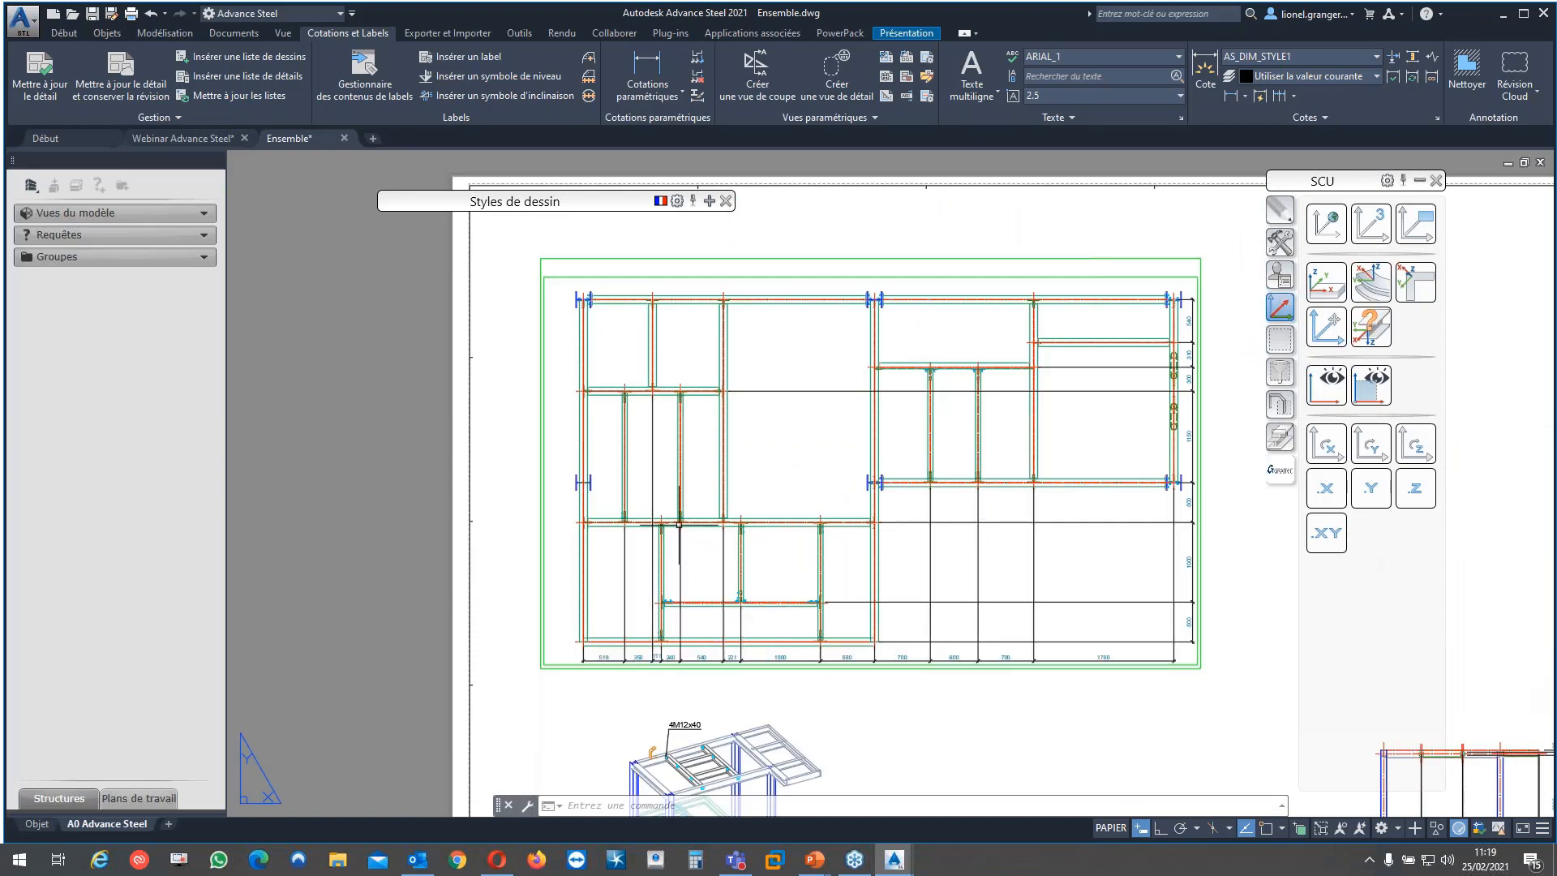
{"action": "middle_click_drag", "start_coordinate": [596, 401], "coordinate": [596, 508]}
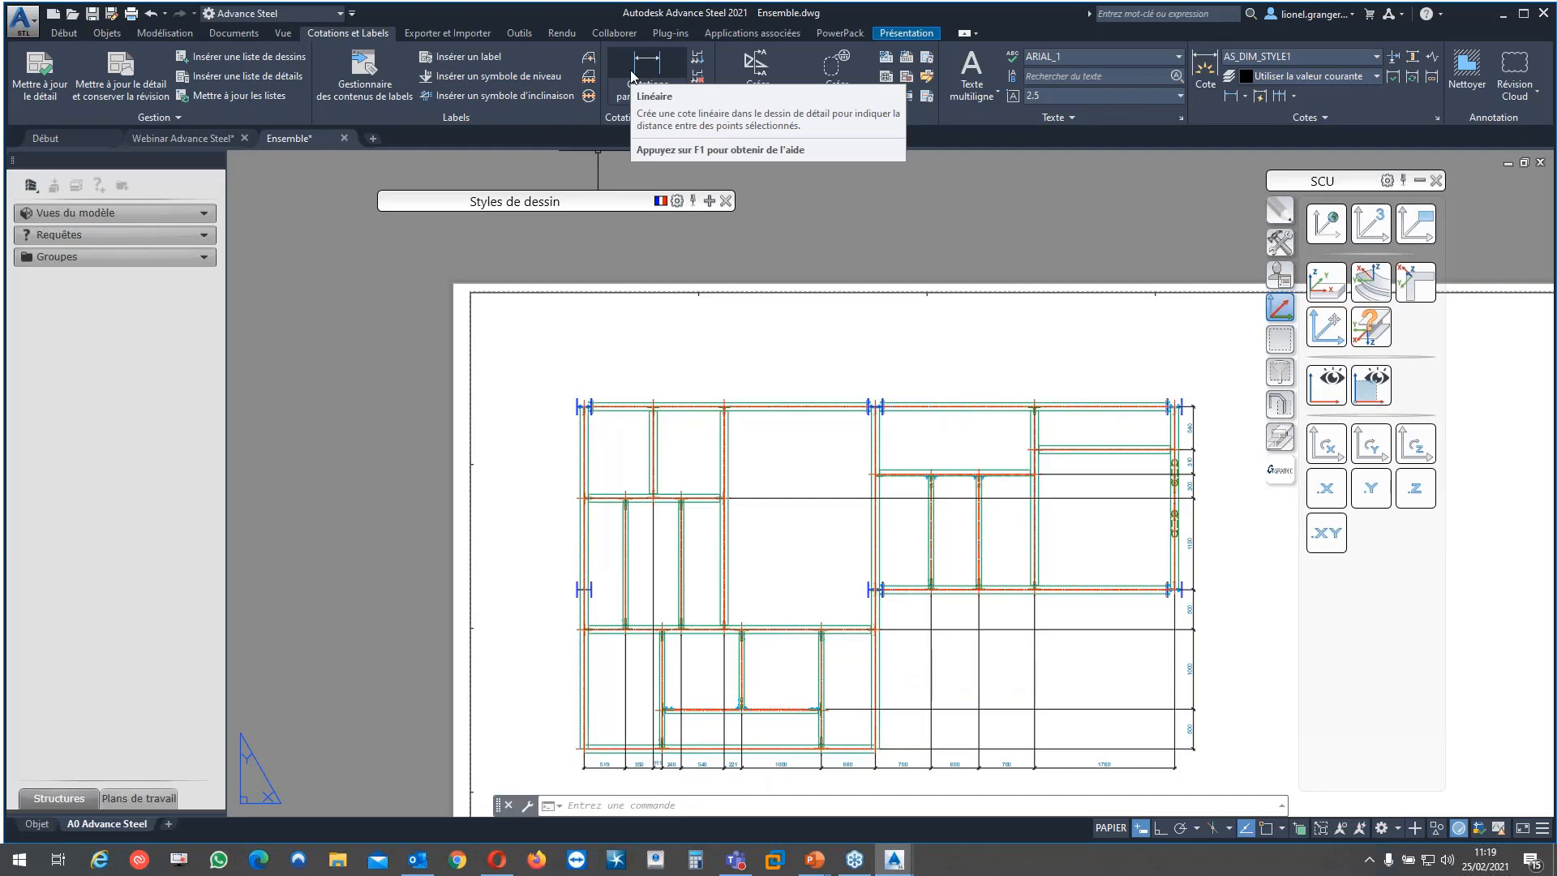
Remove four intermediate points from the plan view's horizontal dimension chain beneath the lower platform, producing spans of 980, 1000 and 1000
{"action": "left_click", "coordinate": [696, 78]}
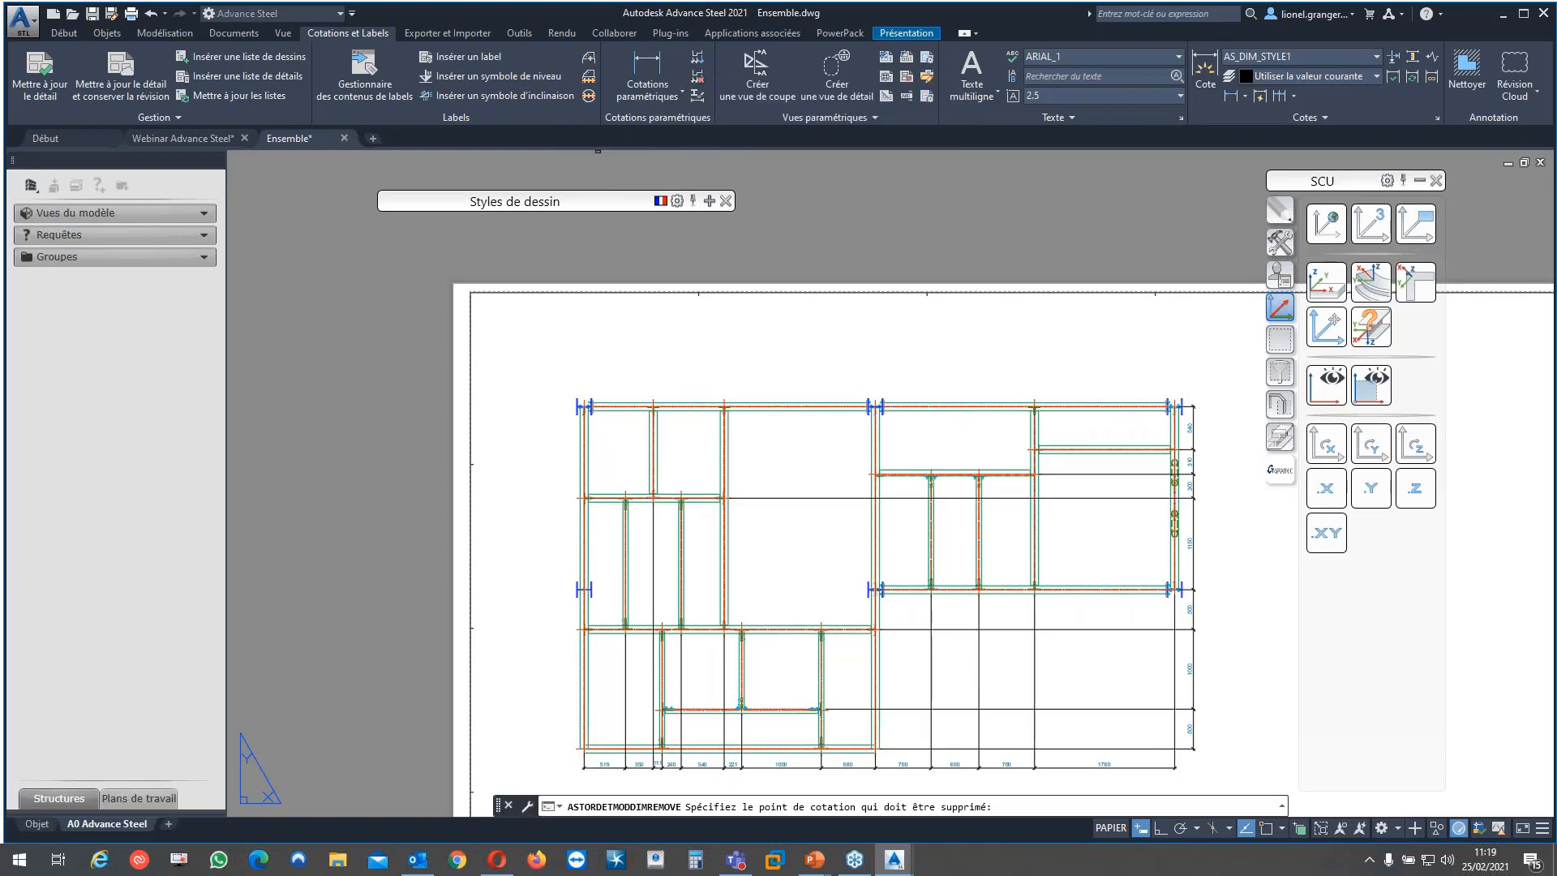
{"action": "middle_click_drag", "start_coordinate": [693, 414], "coordinate": [689, 330]}
{"action": "scroll", "coordinate": [703, 550], "scroll_direction": "up", "scroll_amount": 4}
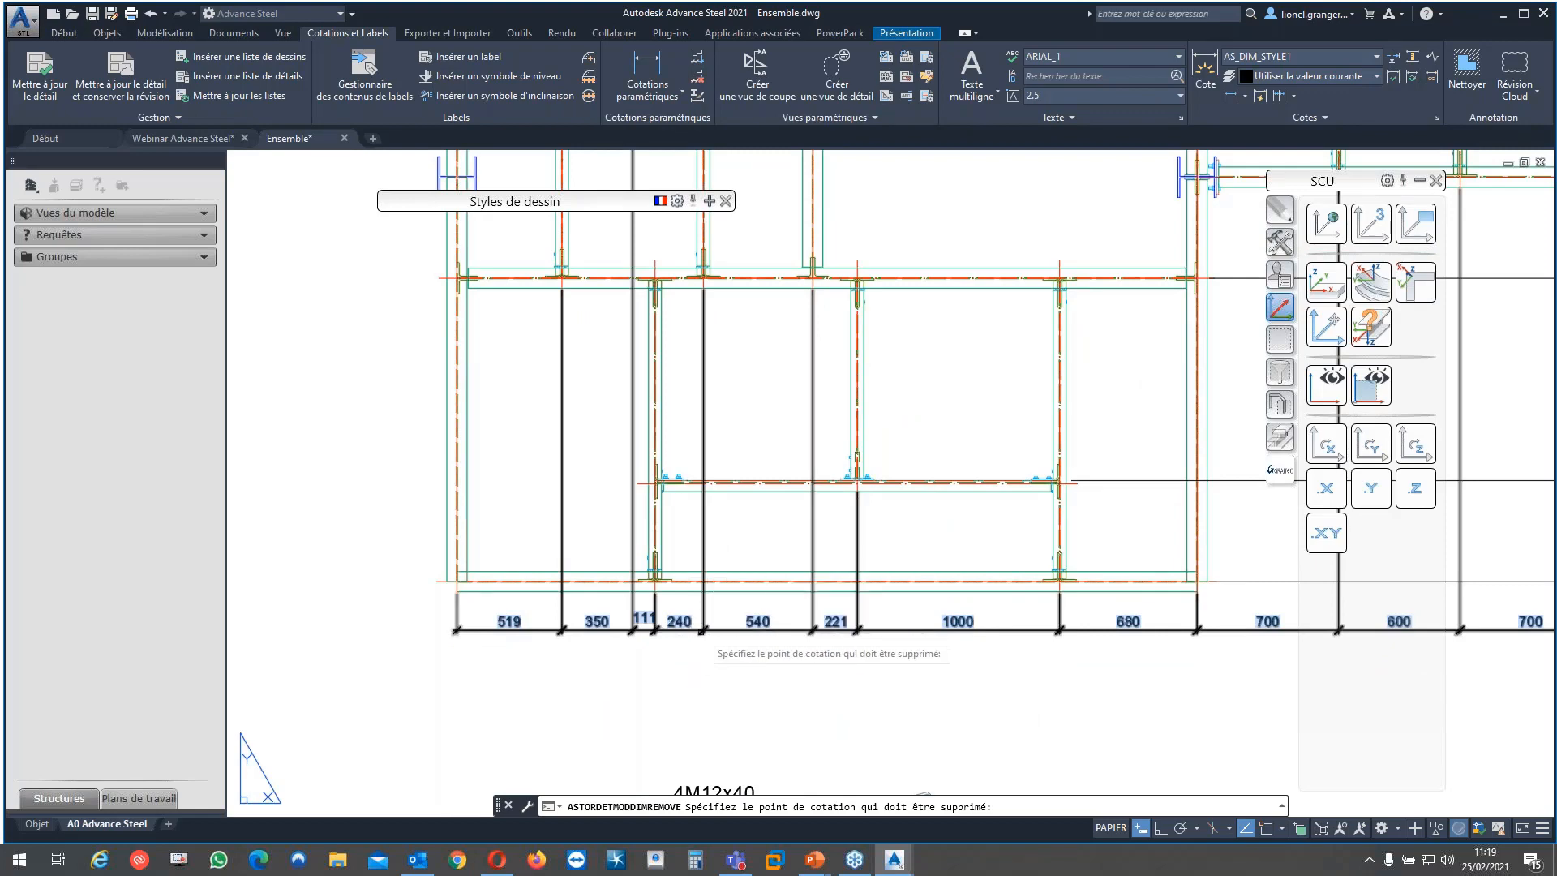
{"action": "left_click", "coordinate": [704, 531]}
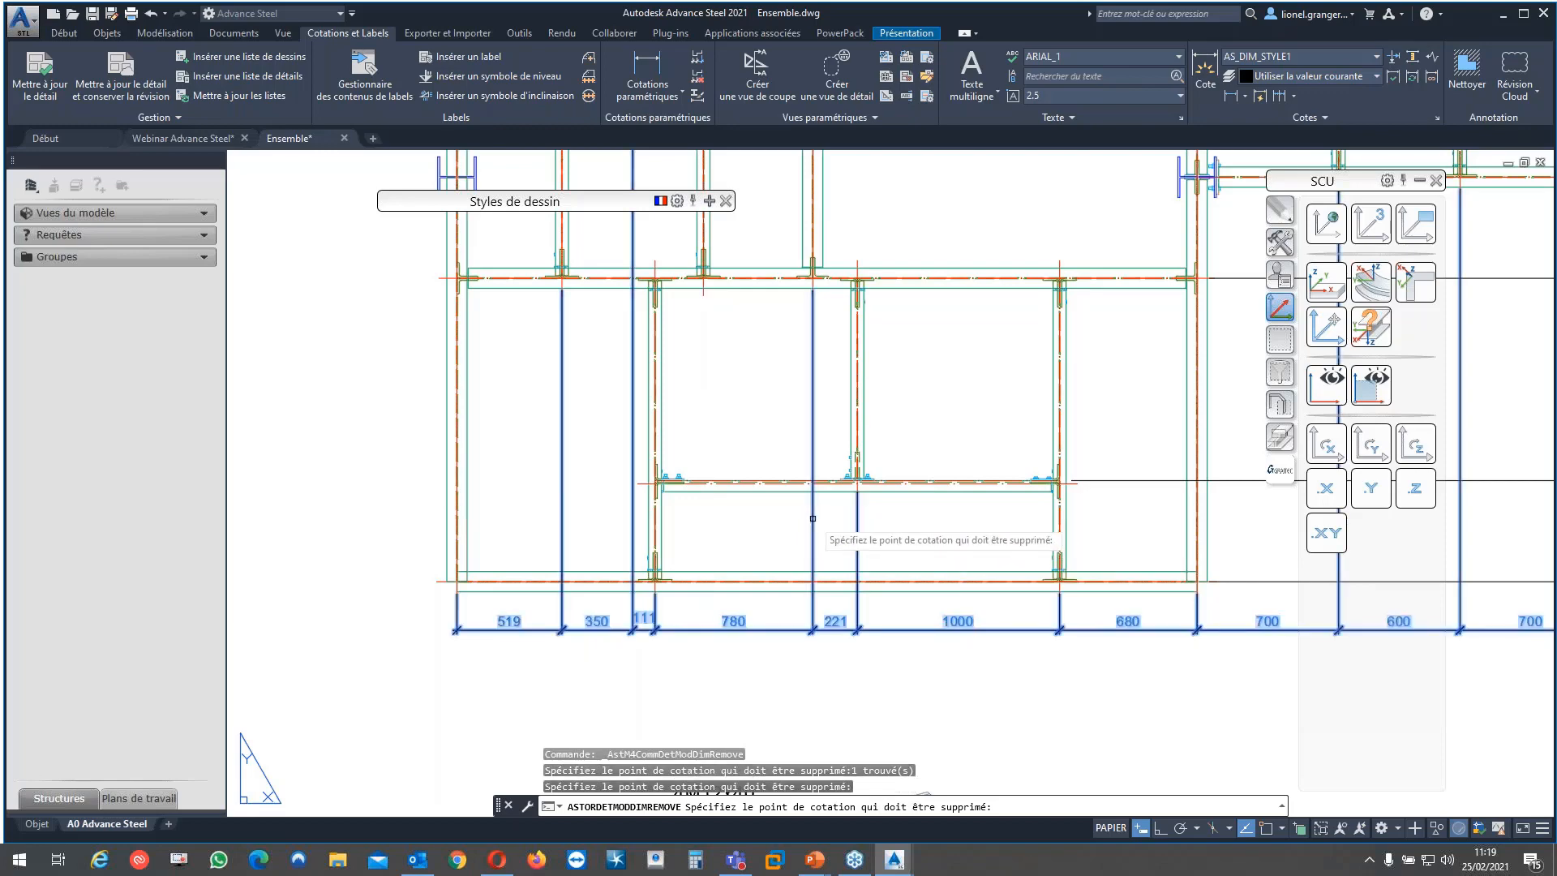
{"action": "left_click", "coordinate": [813, 518]}
{"action": "middle_click_drag", "start_coordinate": [928, 560], "coordinate": [1131, 614]}
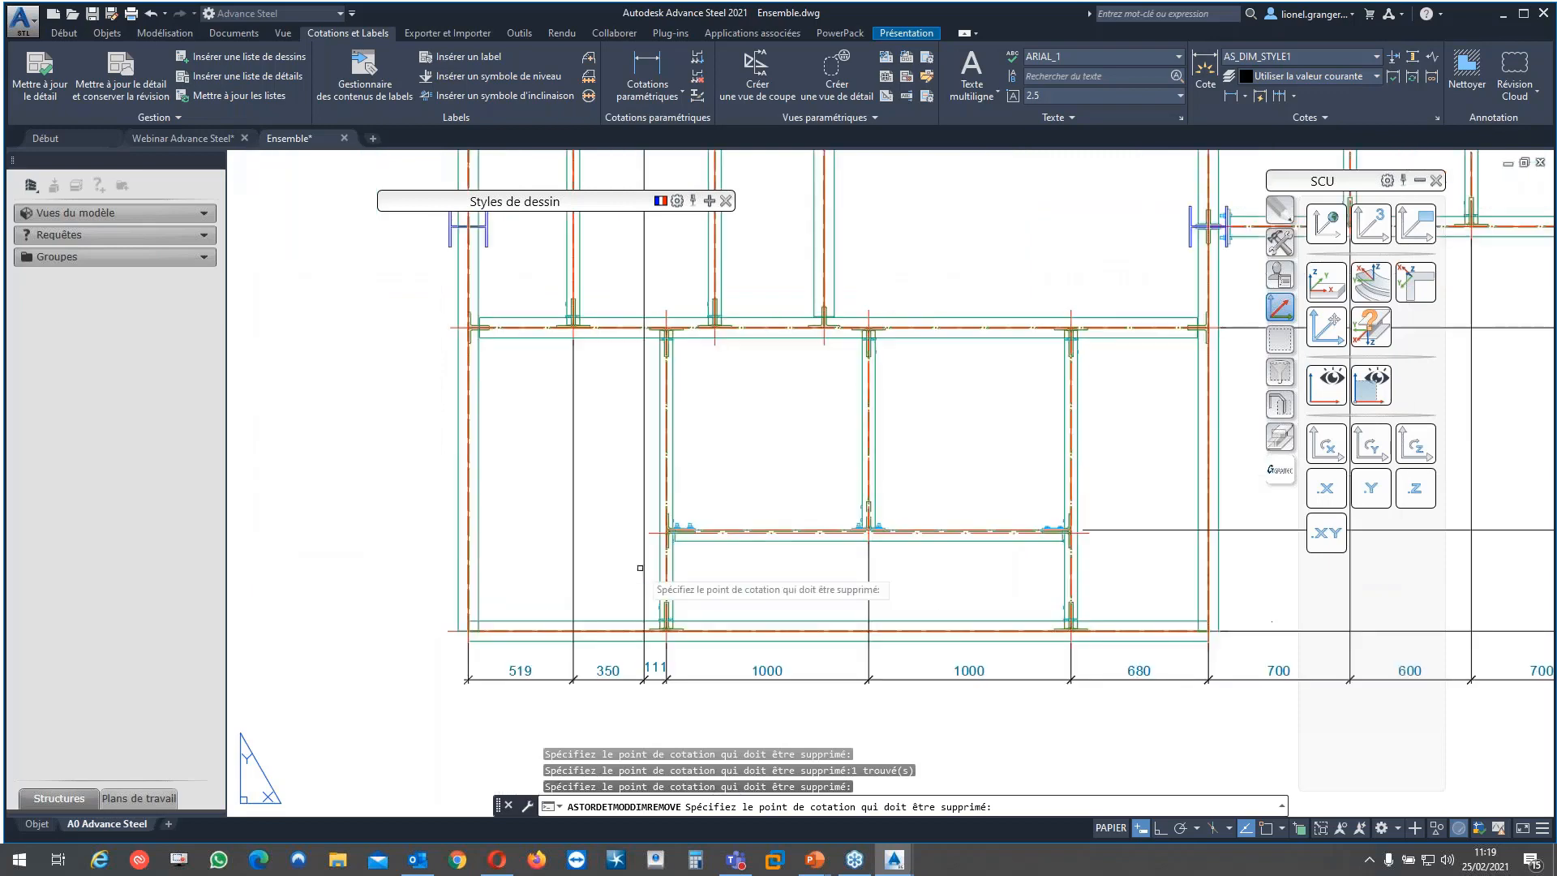
{"action": "left_click", "coordinate": [644, 575]}
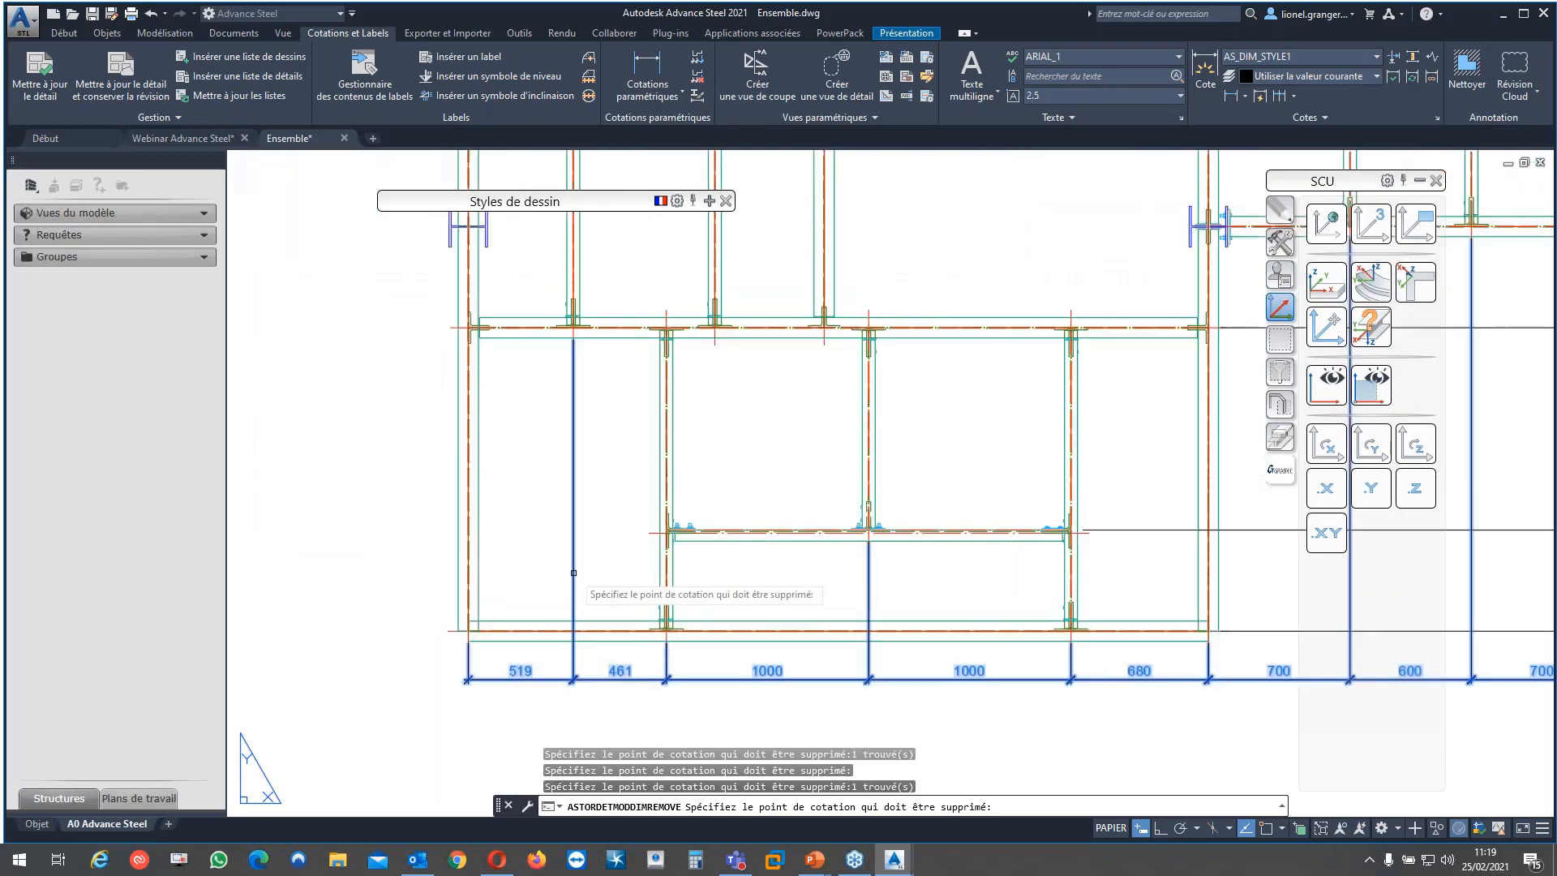
{"action": "scroll", "coordinate": [573, 572], "scroll_direction": "down", "scroll_amount": 5}
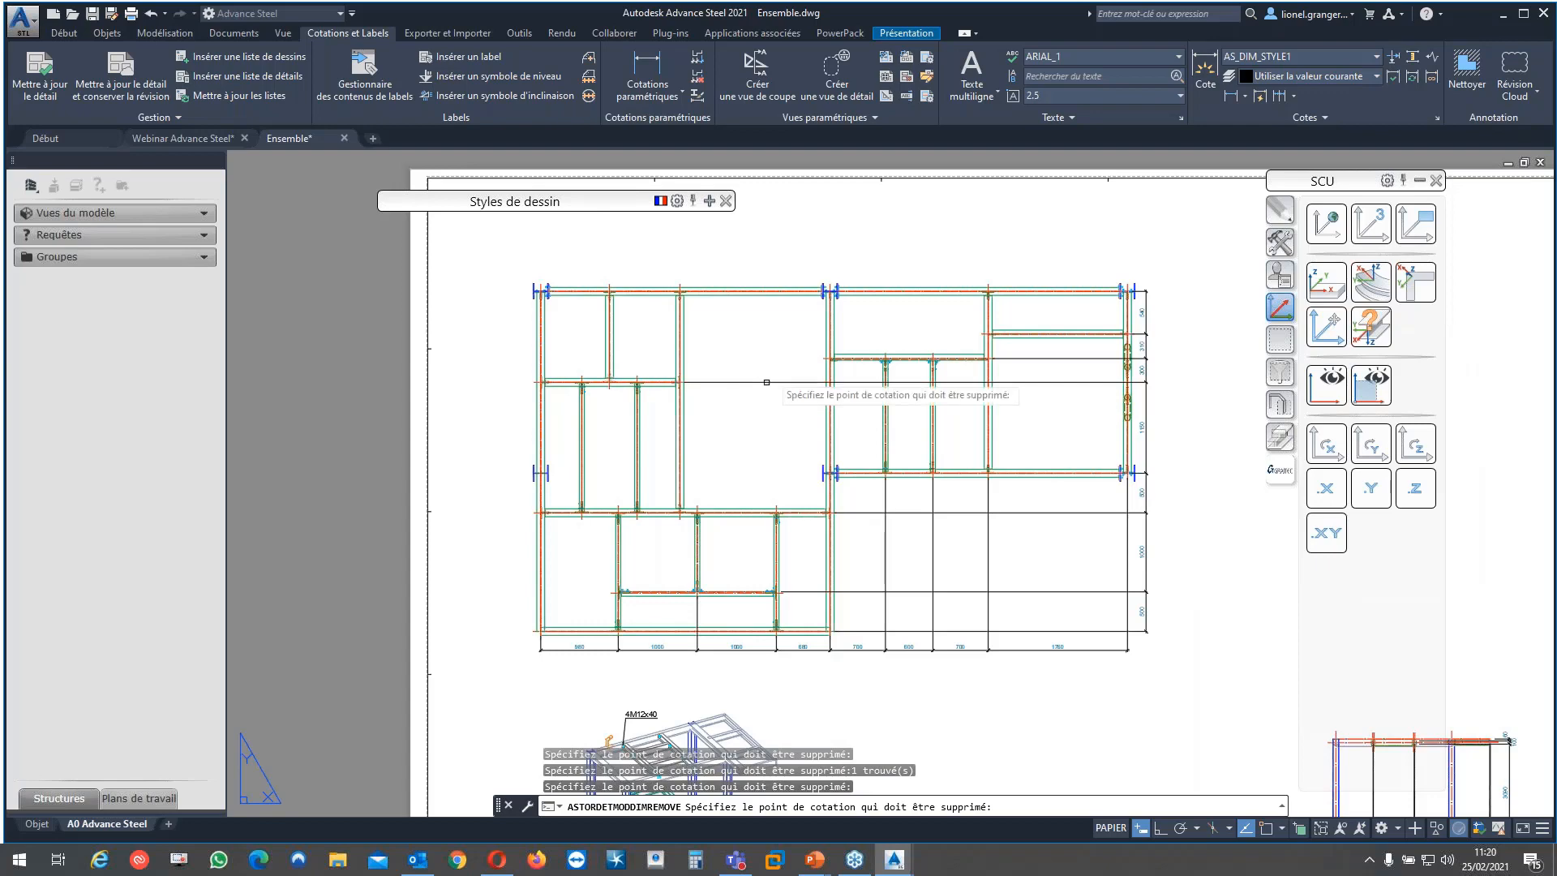
Remove the lower cross beam's point from the plan view's vertical dimension chain and finish removing dimension points
{"action": "middle_click_drag", "start_coordinate": [926, 587], "coordinate": [913, 573]}
{"action": "left_click", "coordinate": [900, 615]}
{"action": "key", "text": "Return"}
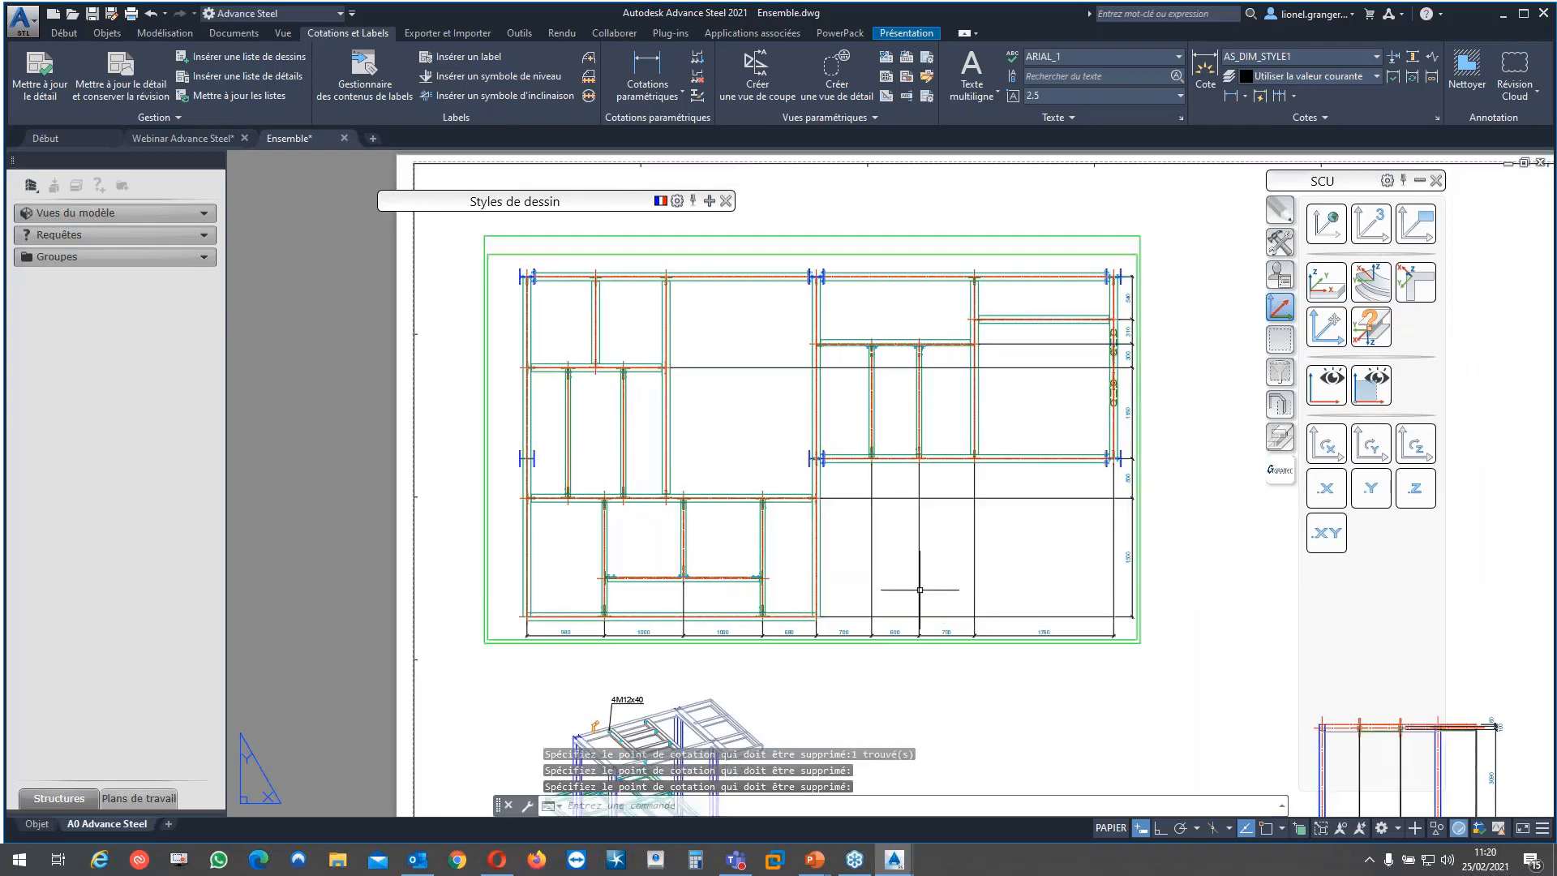
{"action": "middle_click_drag", "start_coordinate": [1013, 588], "coordinate": [1008, 575]}
{"action": "scroll", "coordinate": [796, 629], "scroll_direction": "up", "scroll_amount": 6}
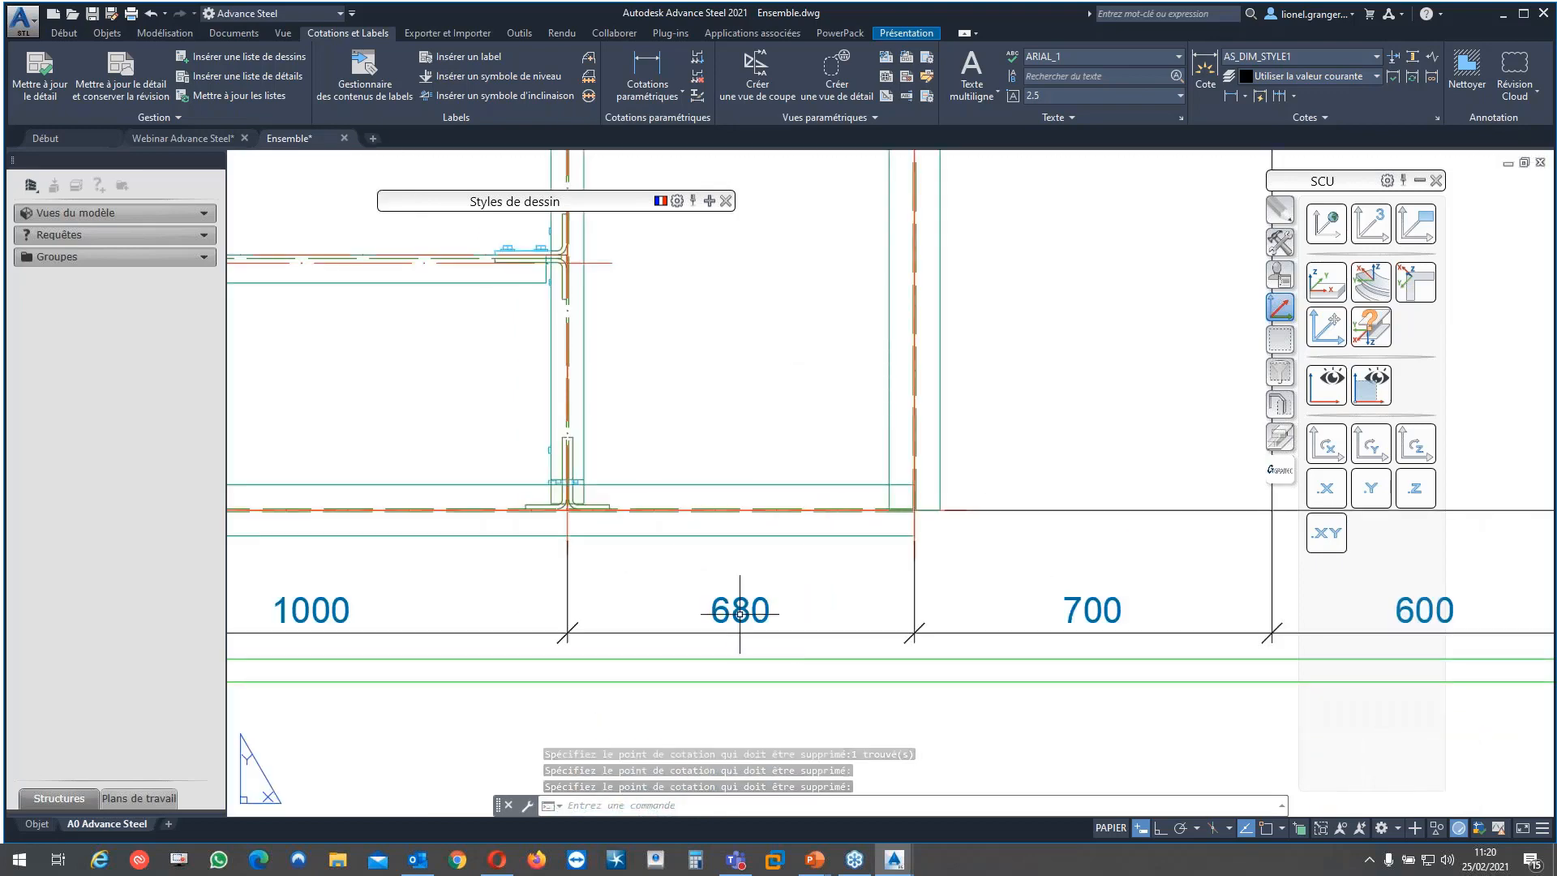
{"action": "scroll", "coordinate": [740, 614], "scroll_direction": "down", "scroll_amount": 6}
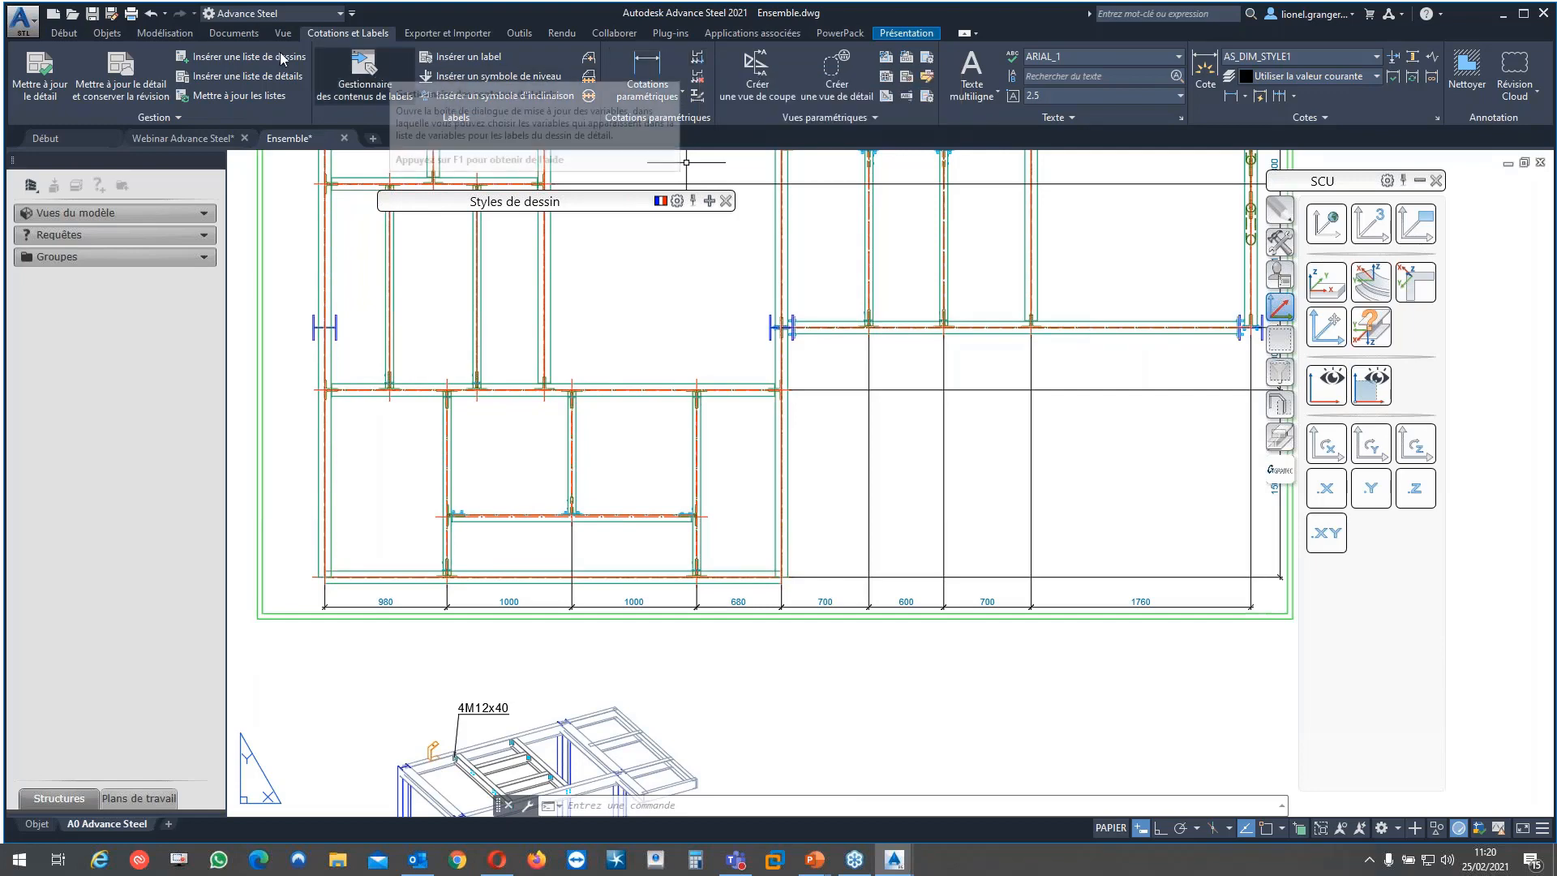
Return to the Webinar Advance Steel model and generate the Récapitulatif de la liste des matériaux report
{"action": "left_click", "coordinate": [171, 142]}
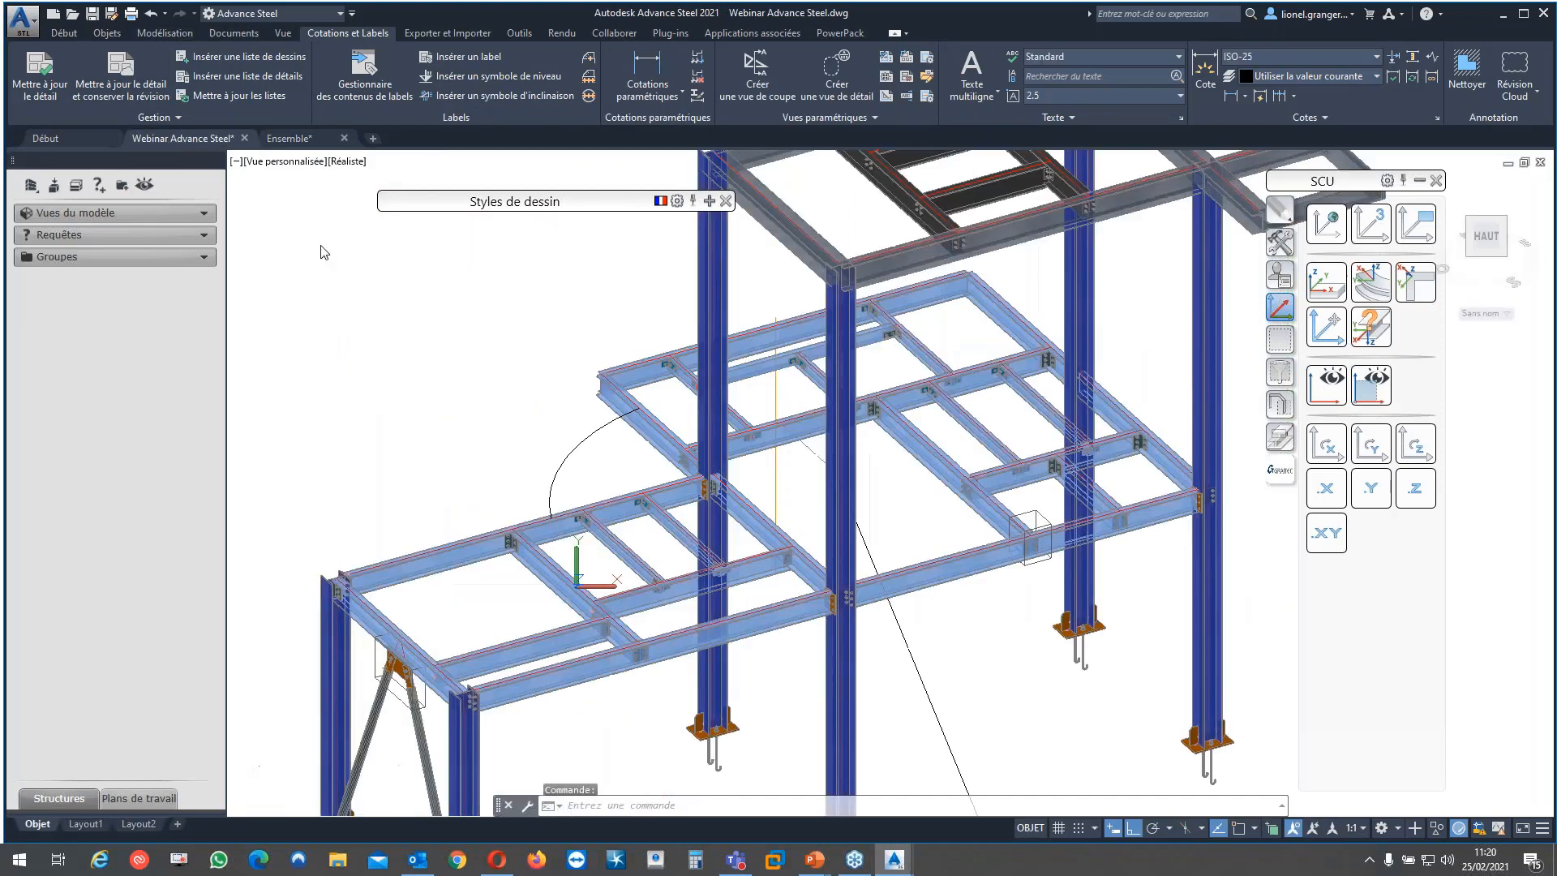
{"action": "left_click", "coordinate": [236, 32]}
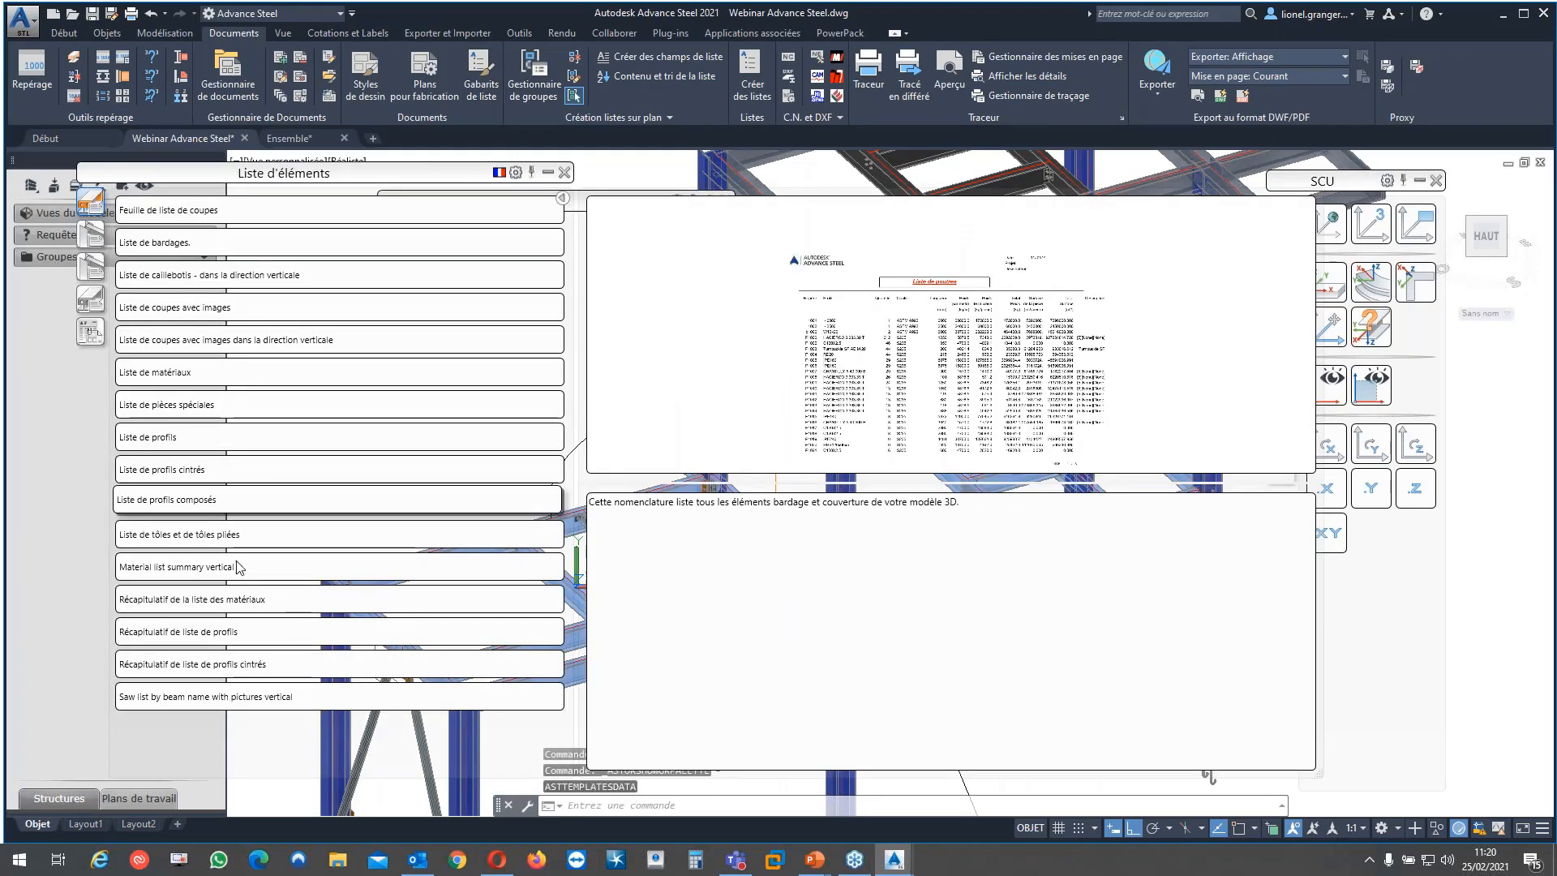
{"action": "double_click", "coordinate": [243, 598]}
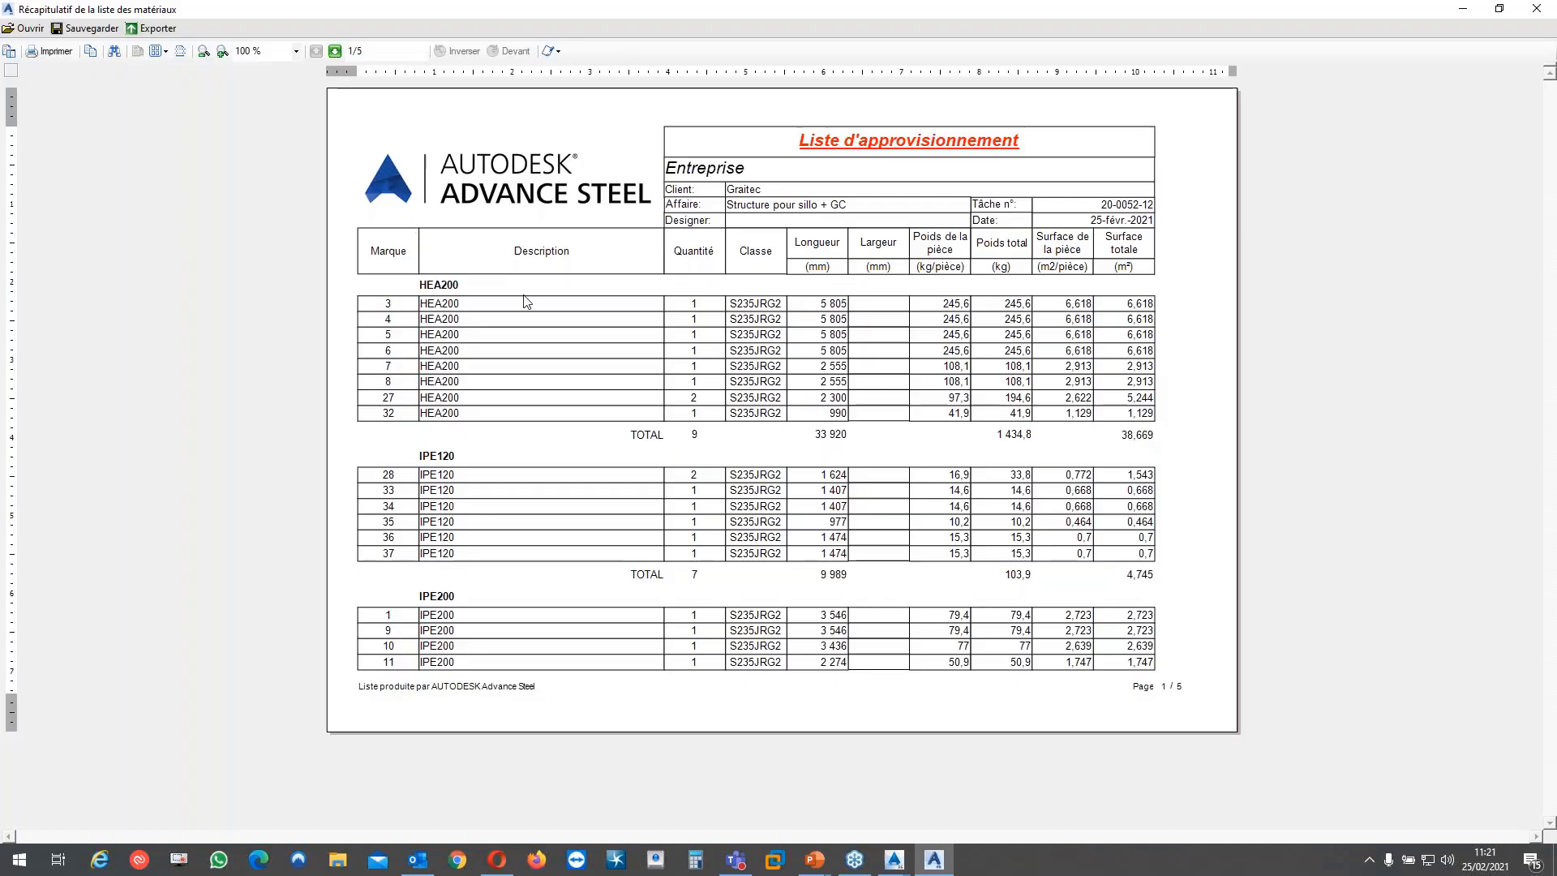
Examine the material list report's pages and its available export formats, and close the report without saving it
{"action": "scroll", "coordinate": [486, 401], "scroll_direction": "down", "scroll_amount": 3, "text": "ctrl"}
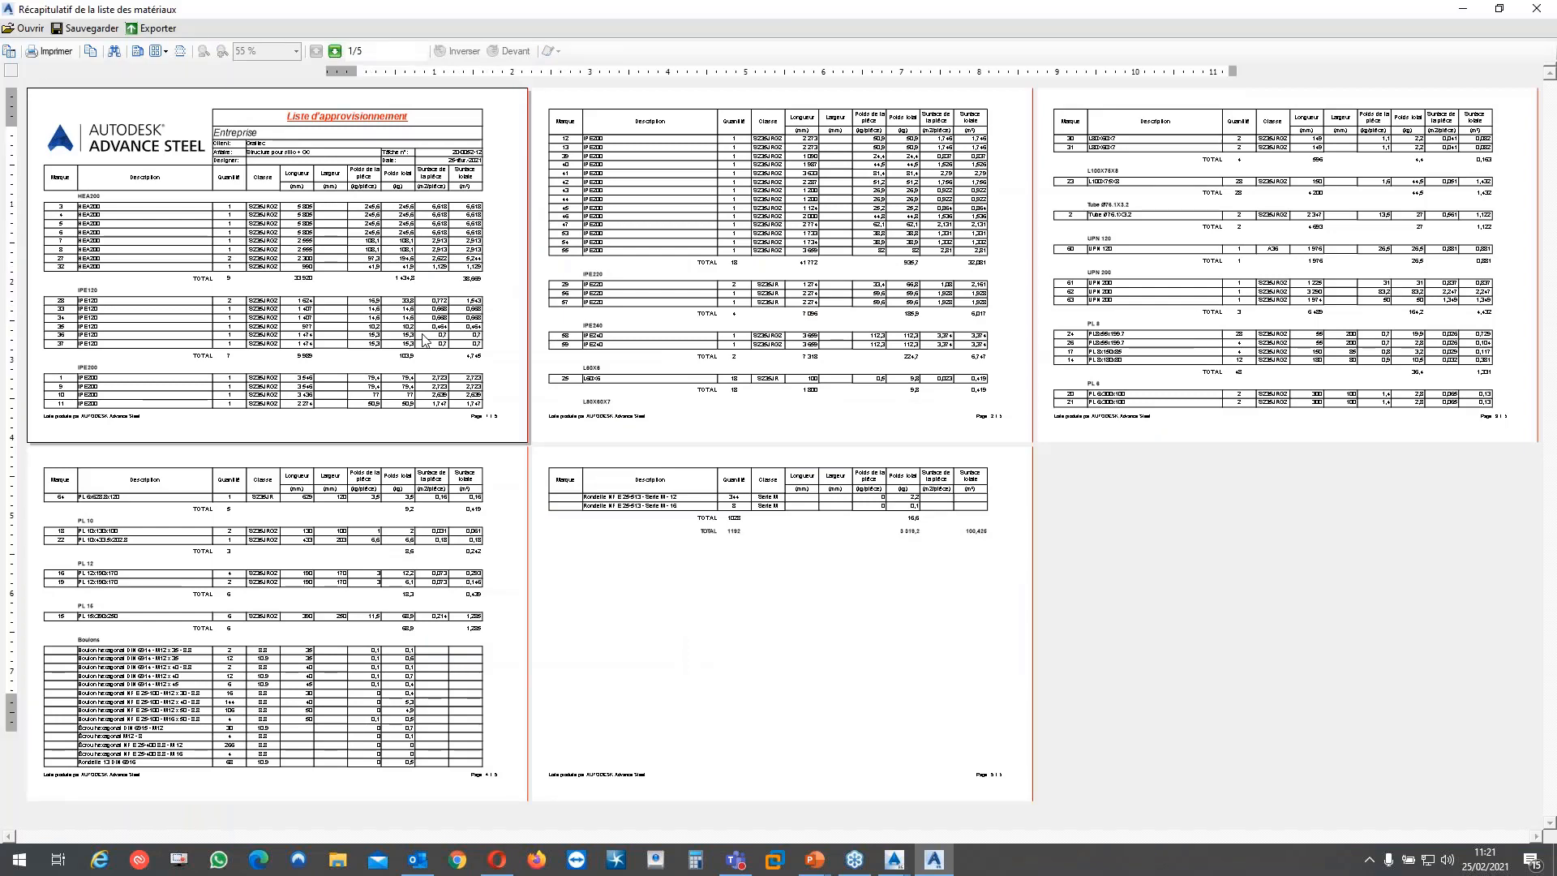
{"action": "scroll", "coordinate": [424, 339], "scroll_direction": "up", "scroll_amount": 3, "text": "ctrl"}
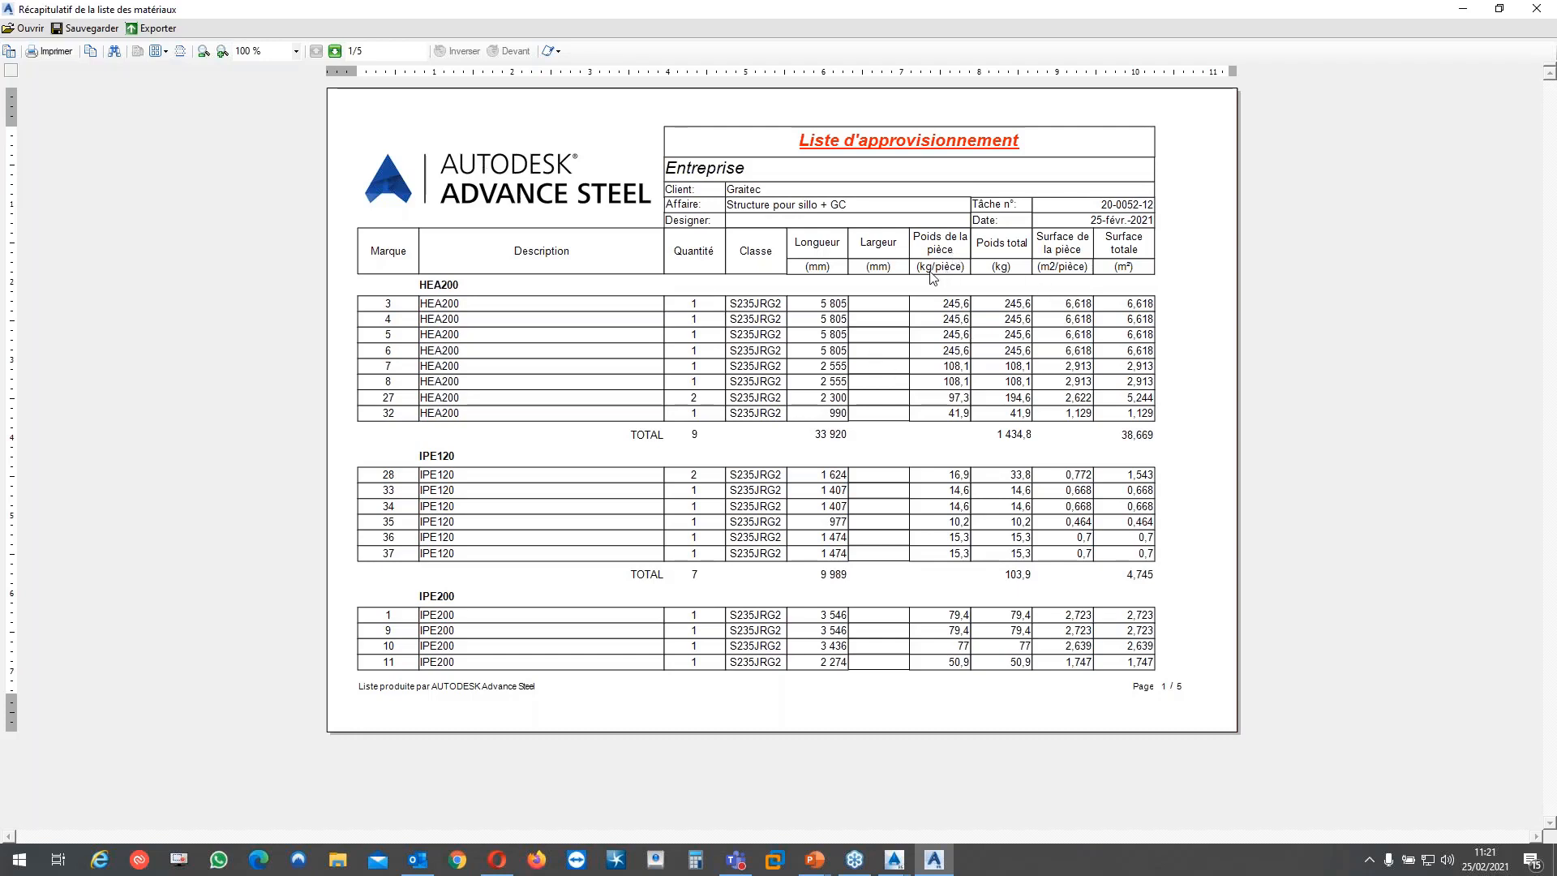
{"action": "left_click", "coordinate": [158, 28]}
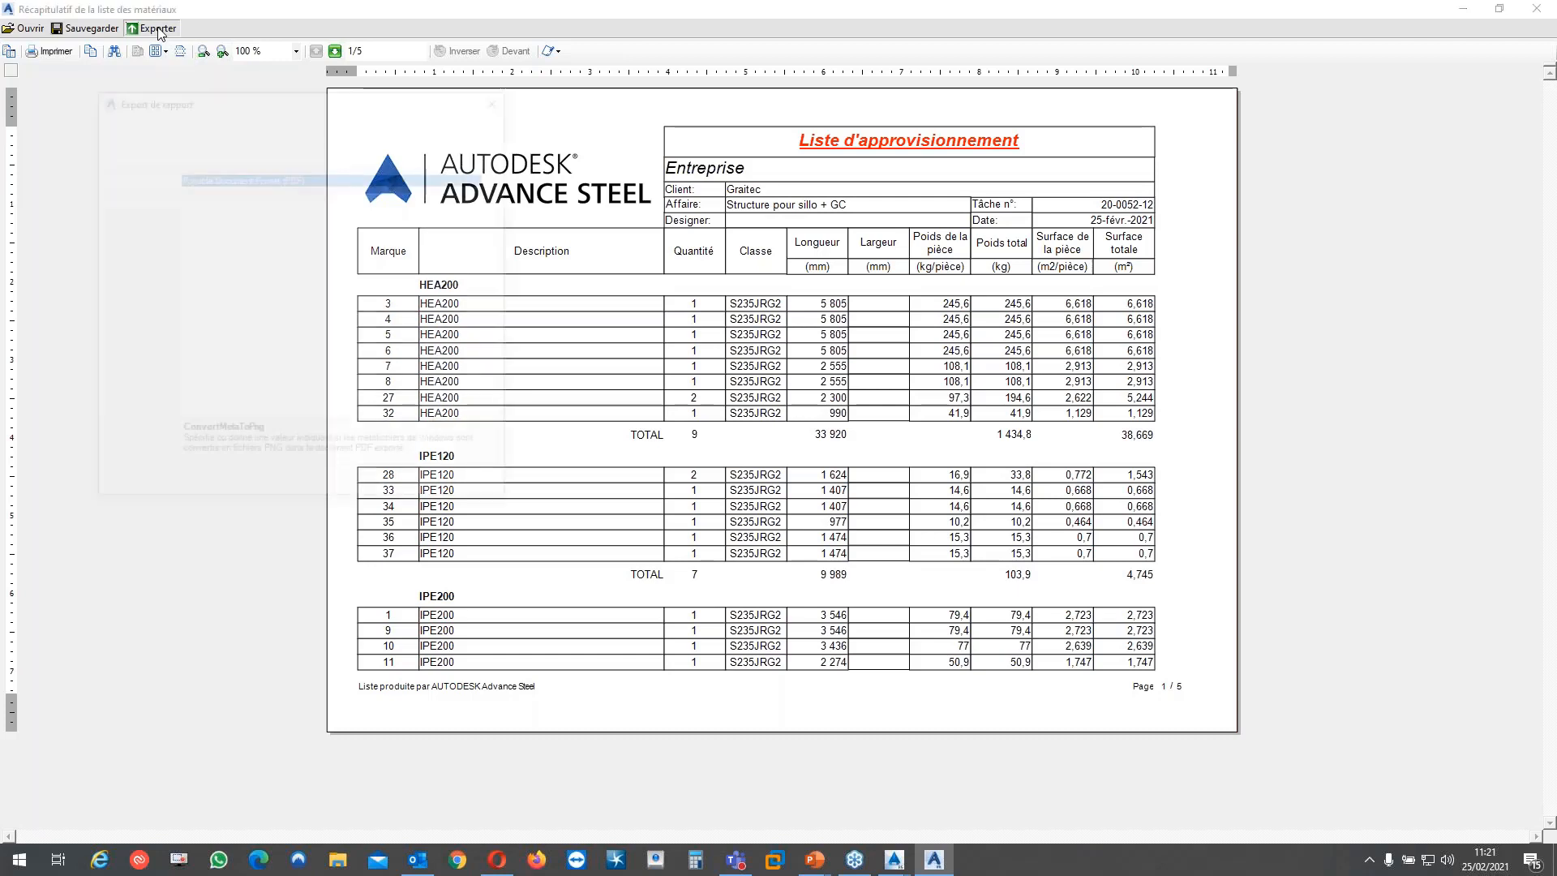
{"action": "left_click", "coordinate": [284, 176]}
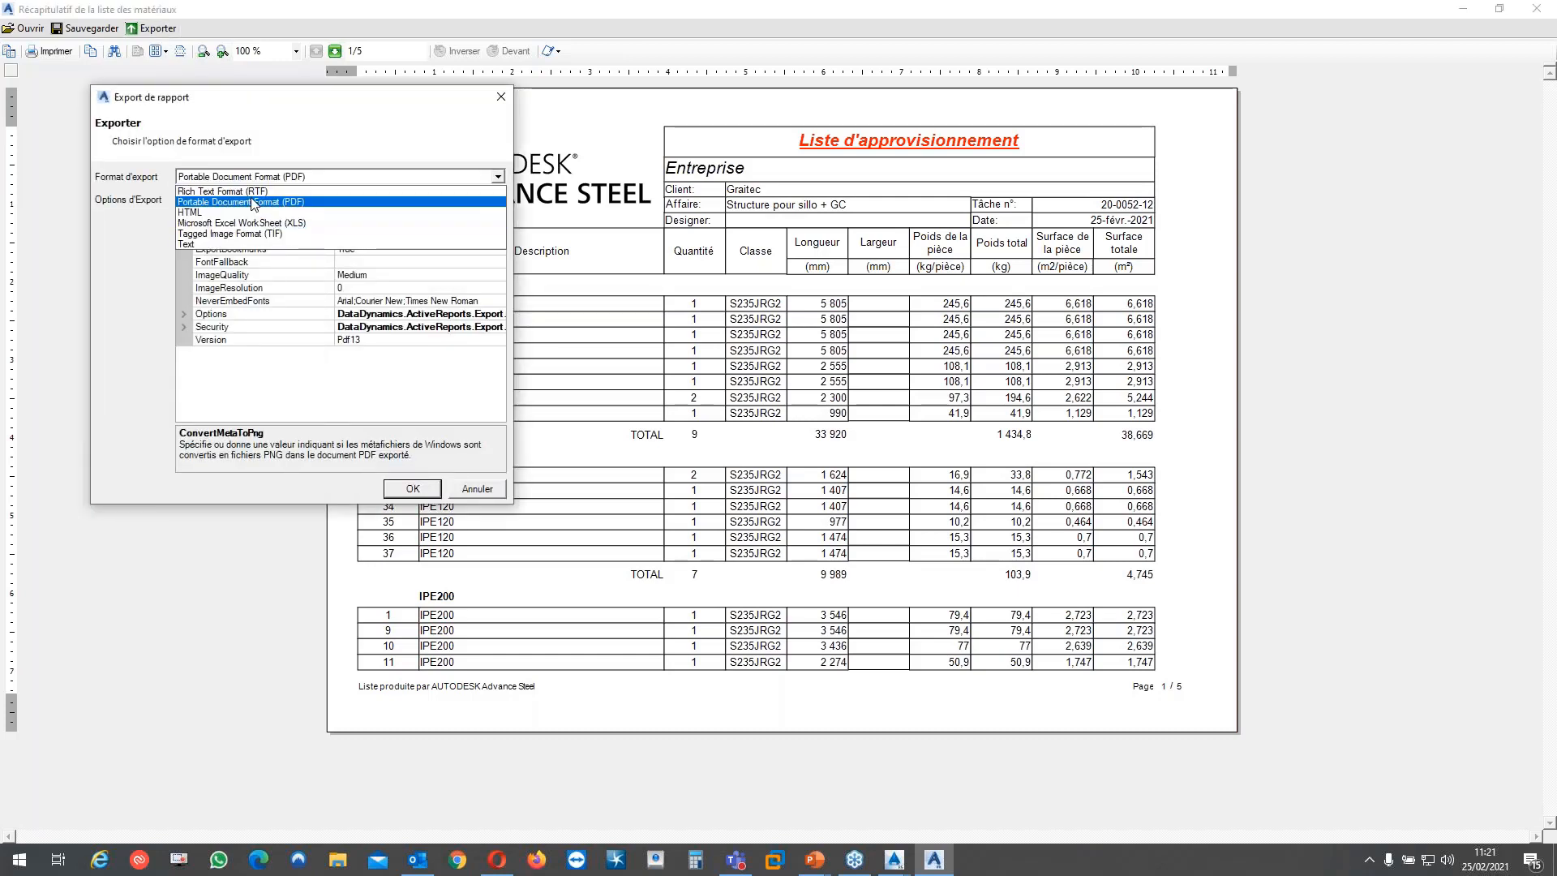
{"action": "left_click", "coordinate": [316, 113]}
{"action": "left_click_drag", "start_coordinate": [305, 104], "coordinate": [332, 156]}
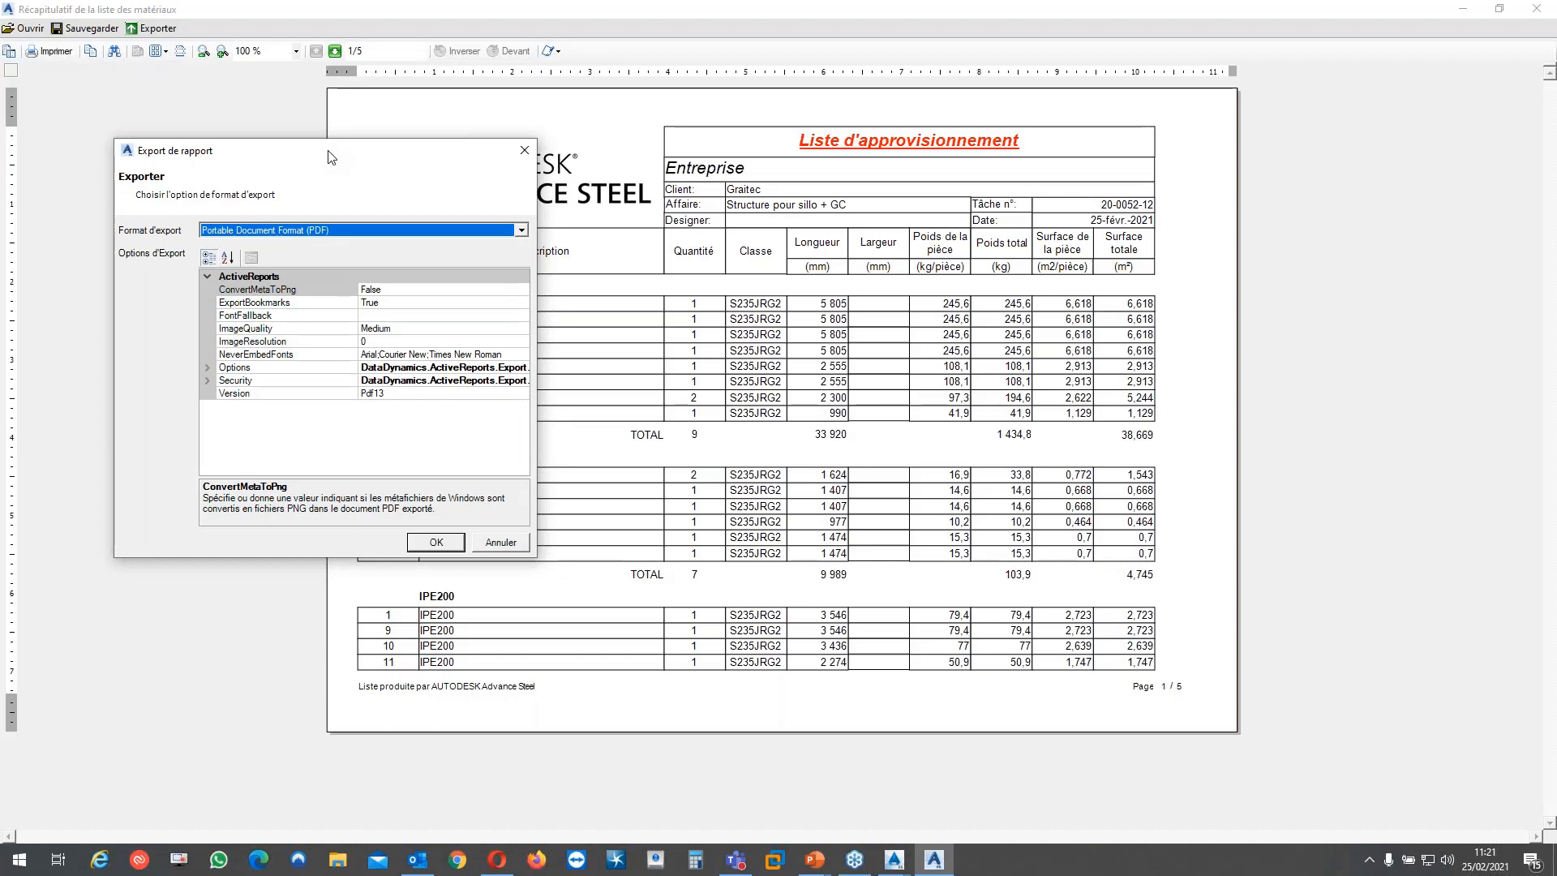
{"action": "left_click", "coordinate": [362, 231]}
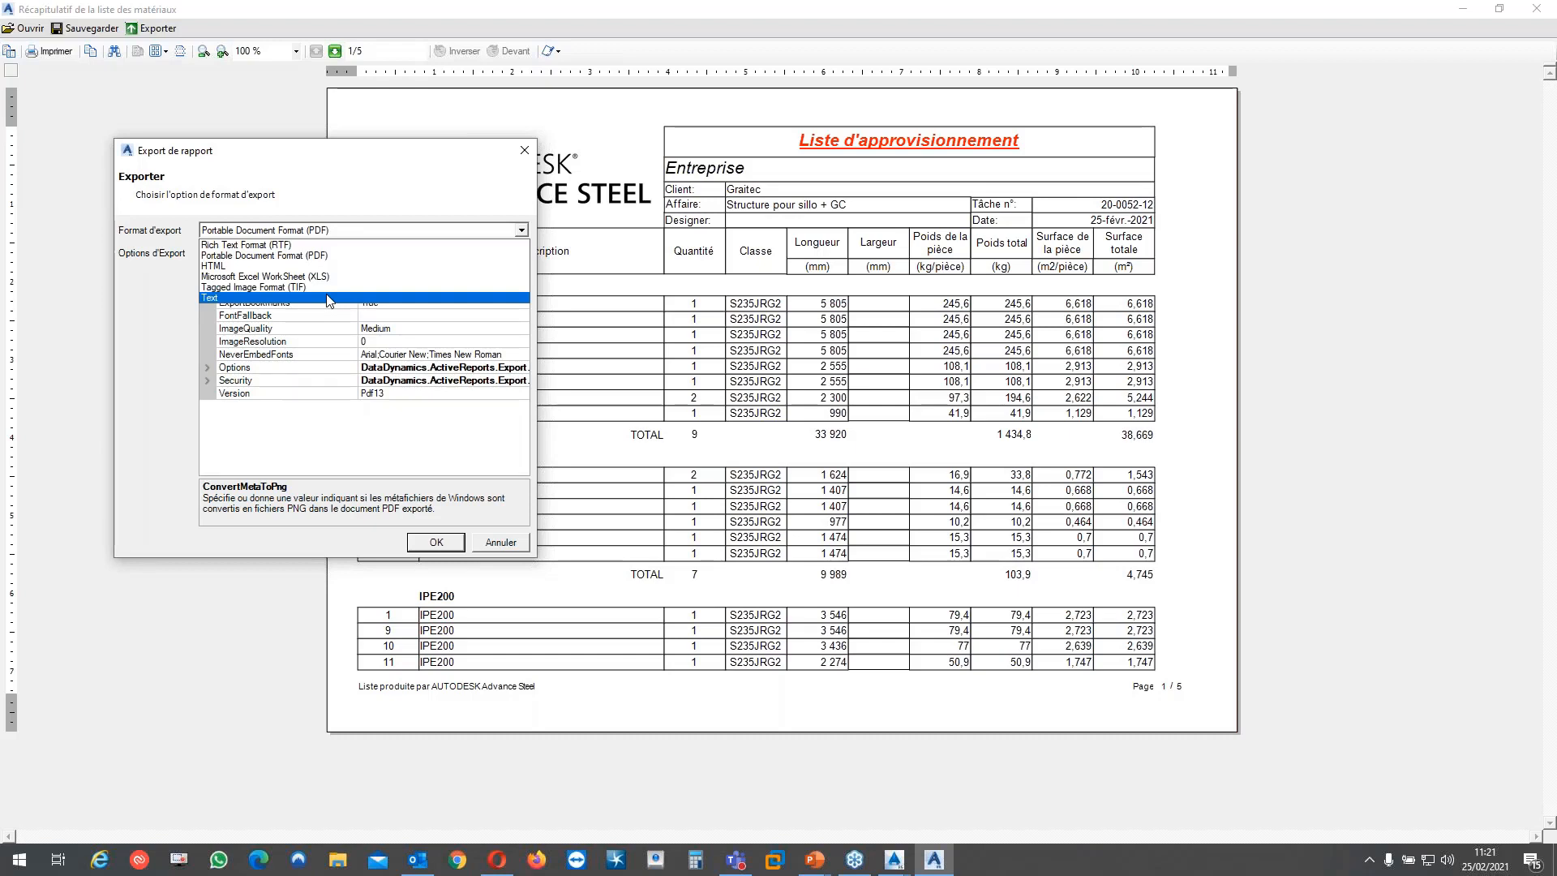
{"action": "left_click", "coordinate": [526, 150]}
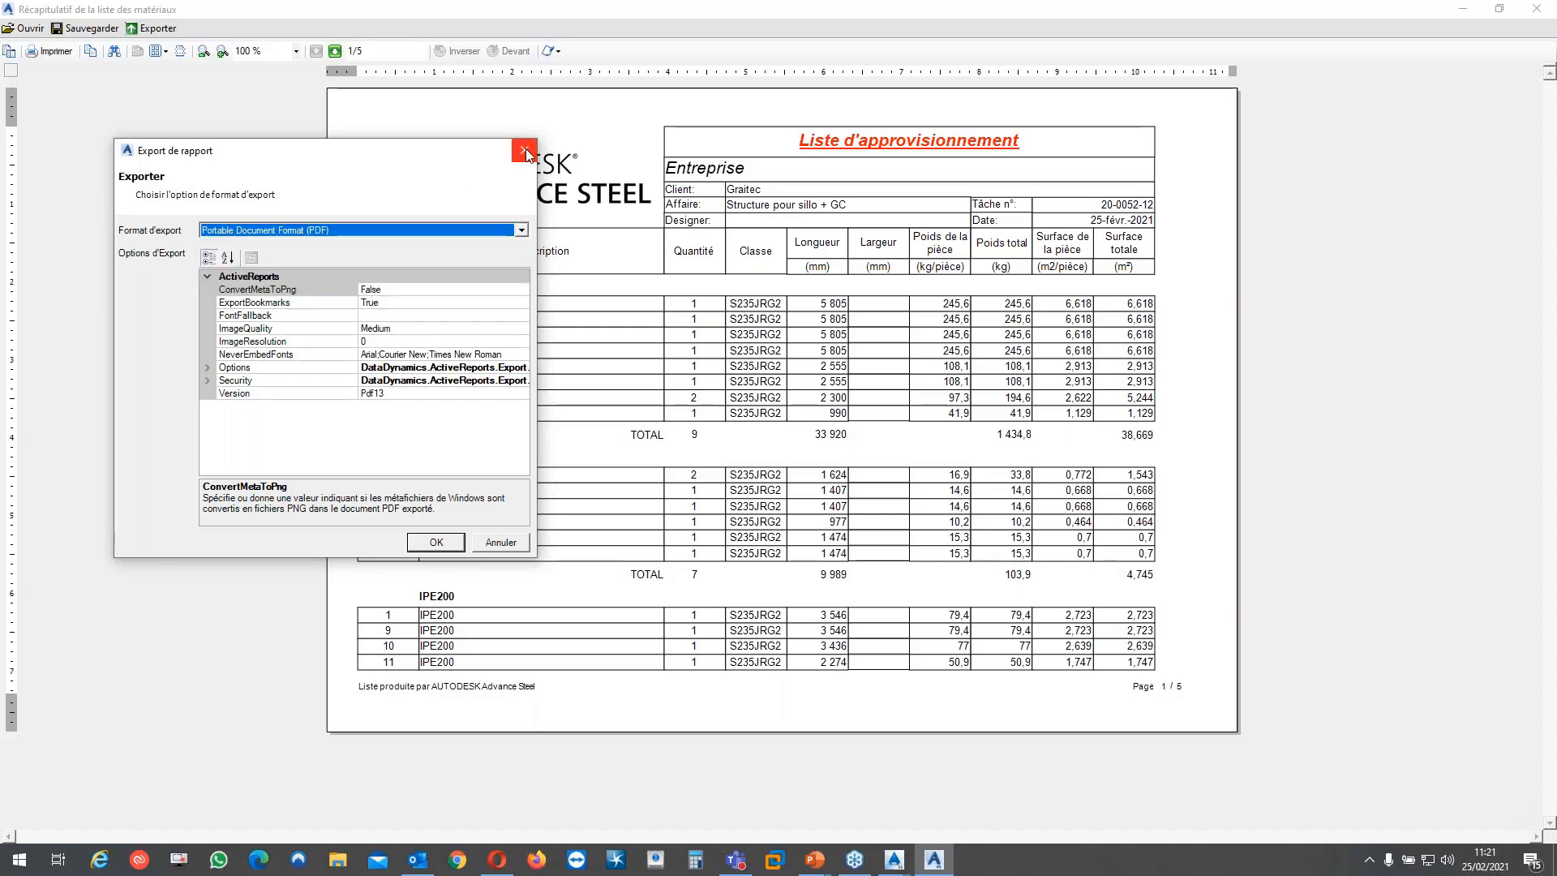
{"action": "left_click", "coordinate": [525, 150]}
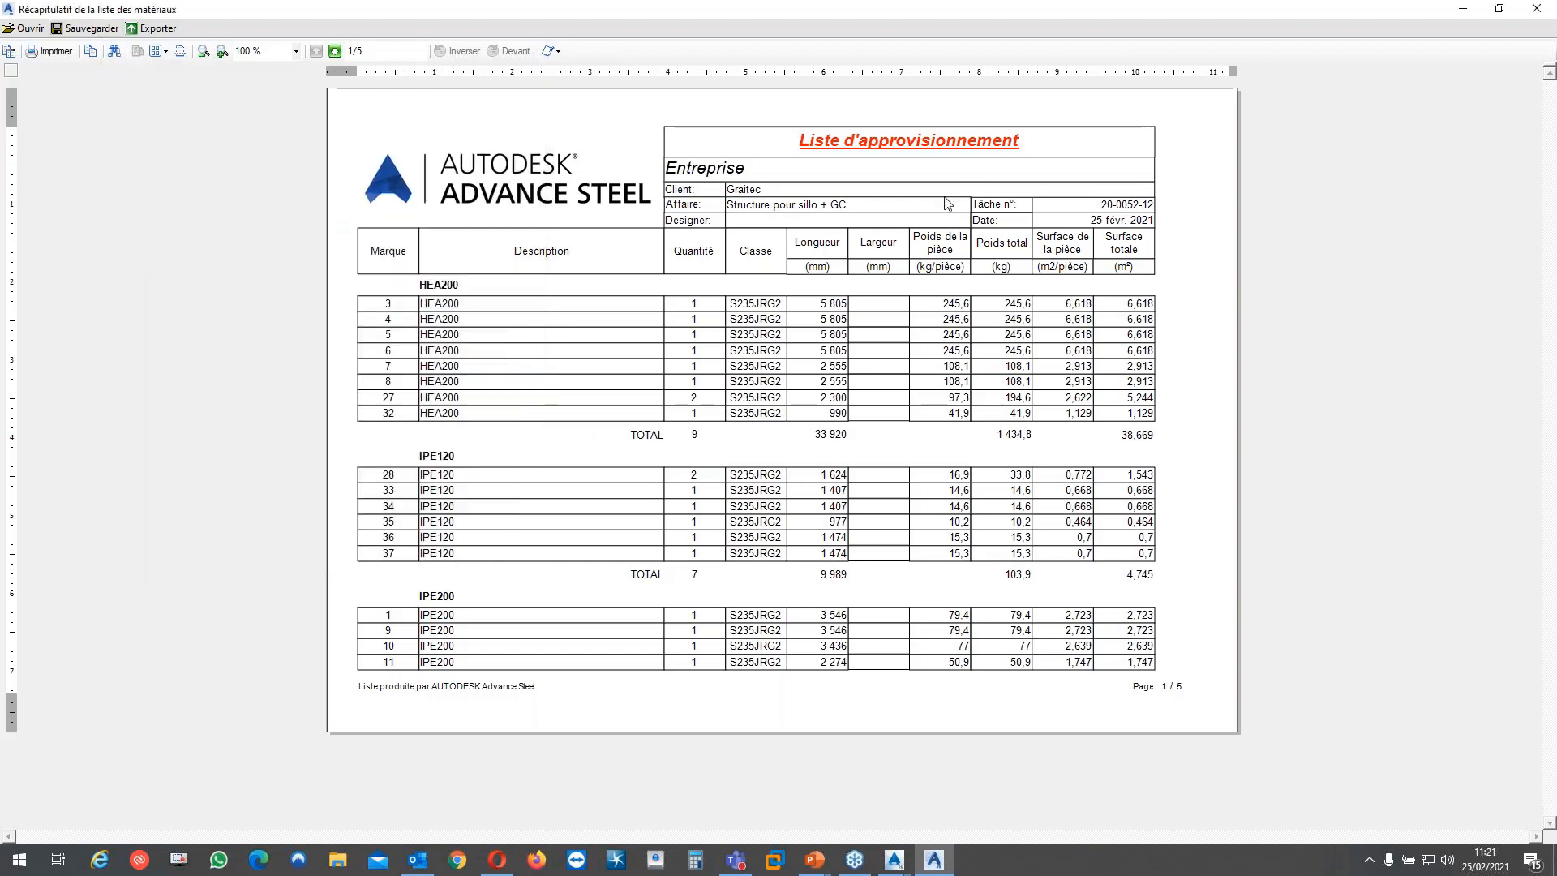
{"action": "left_click", "coordinate": [1532, 16]}
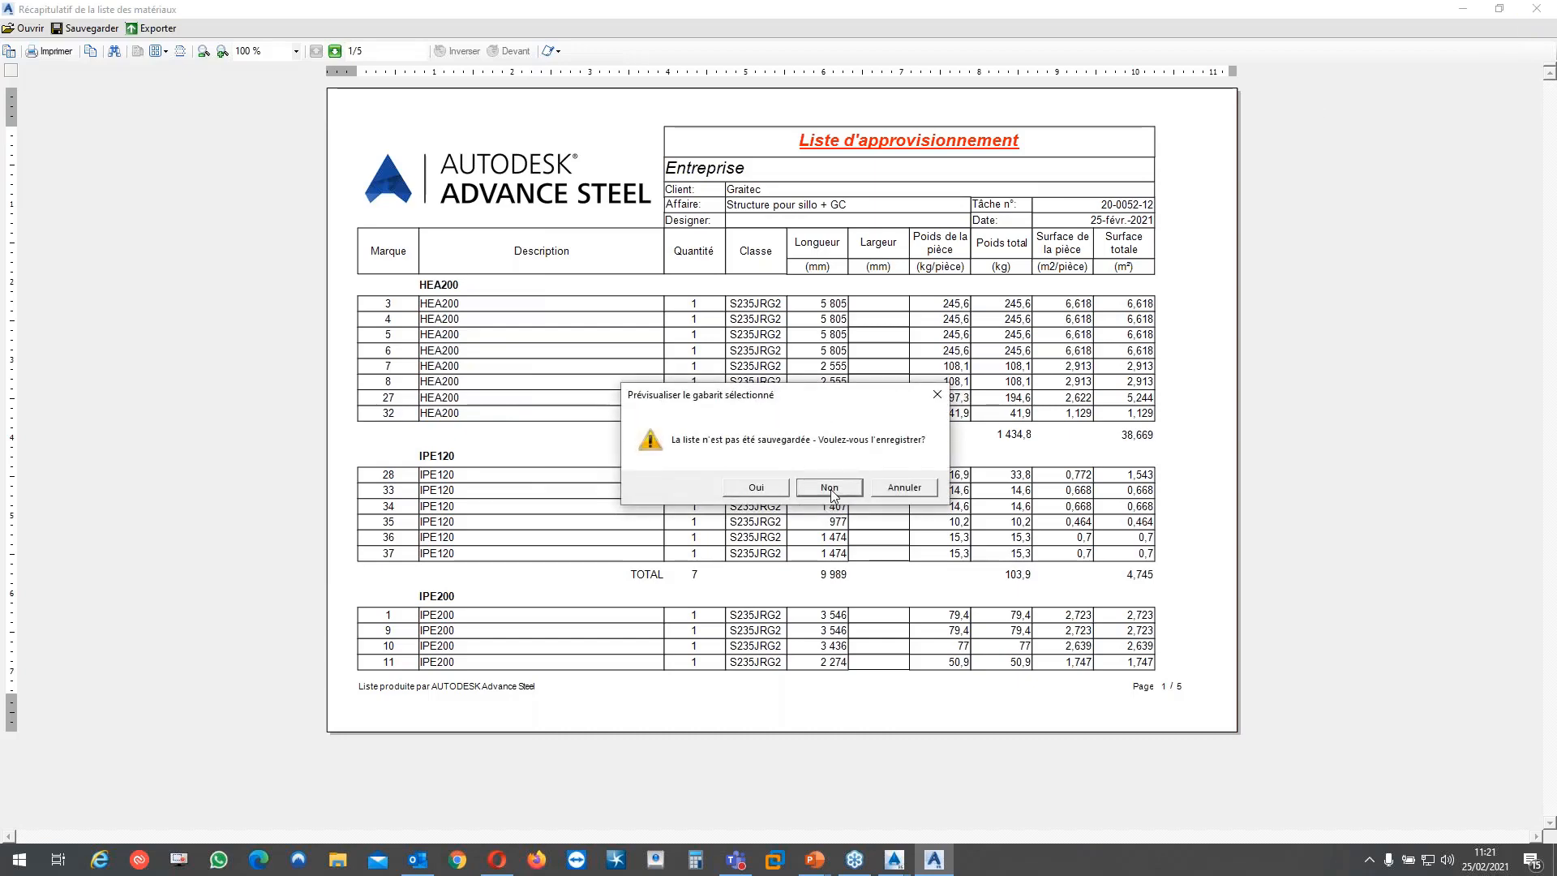
{"action": "left_click", "coordinate": [830, 489]}
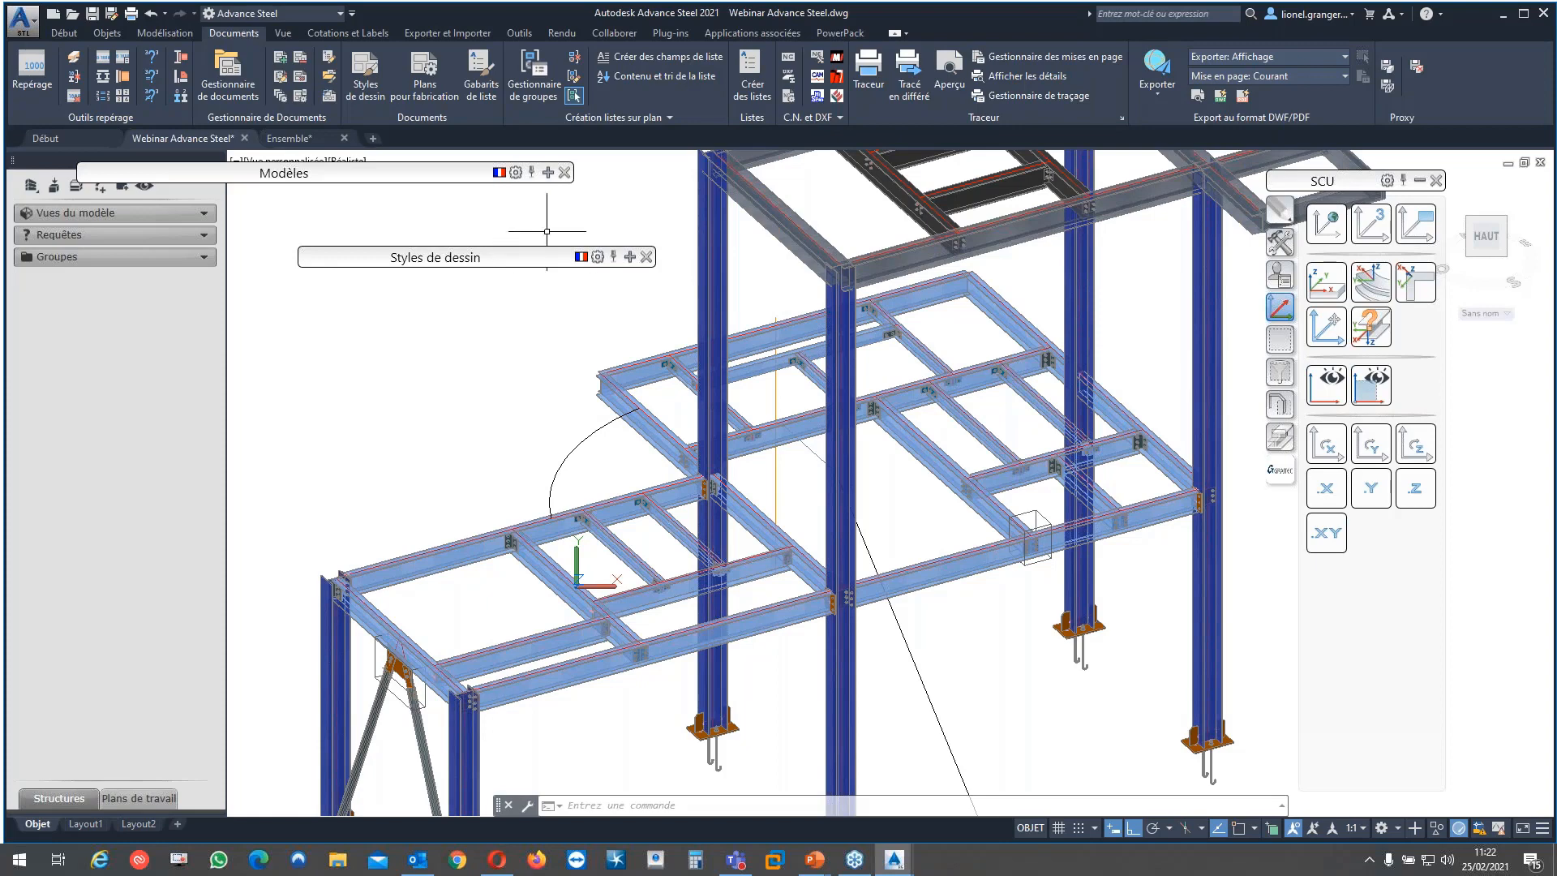
Examine the list templates offered for elements, assemblies, lots/phases, bolts and anchors, and drawings
{"action": "left_click", "coordinate": [546, 173]}
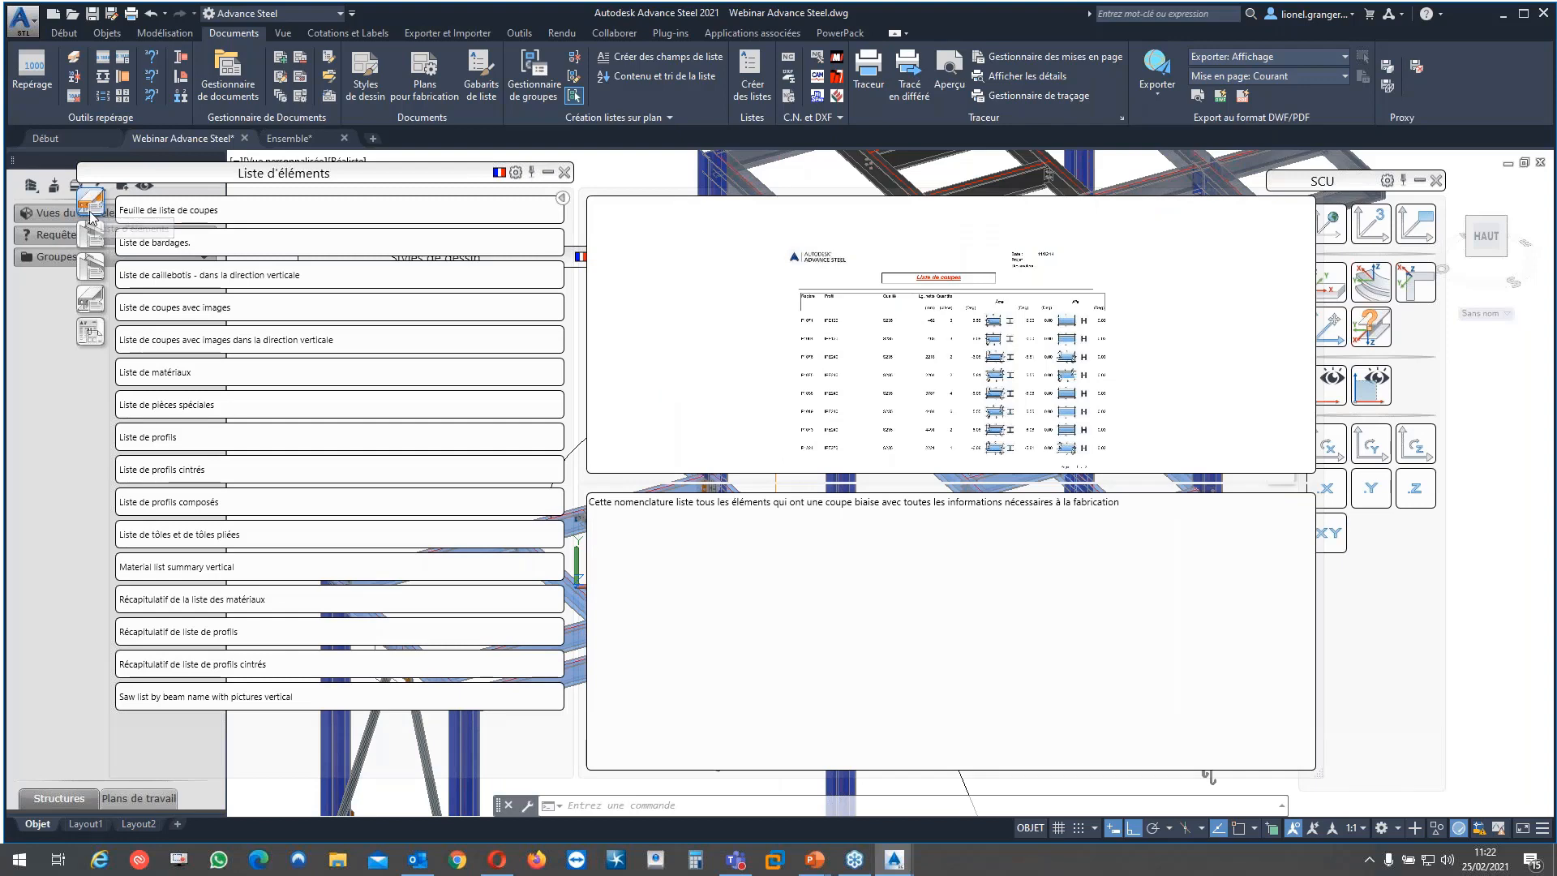
{"action": "left_click", "coordinate": [91, 237]}
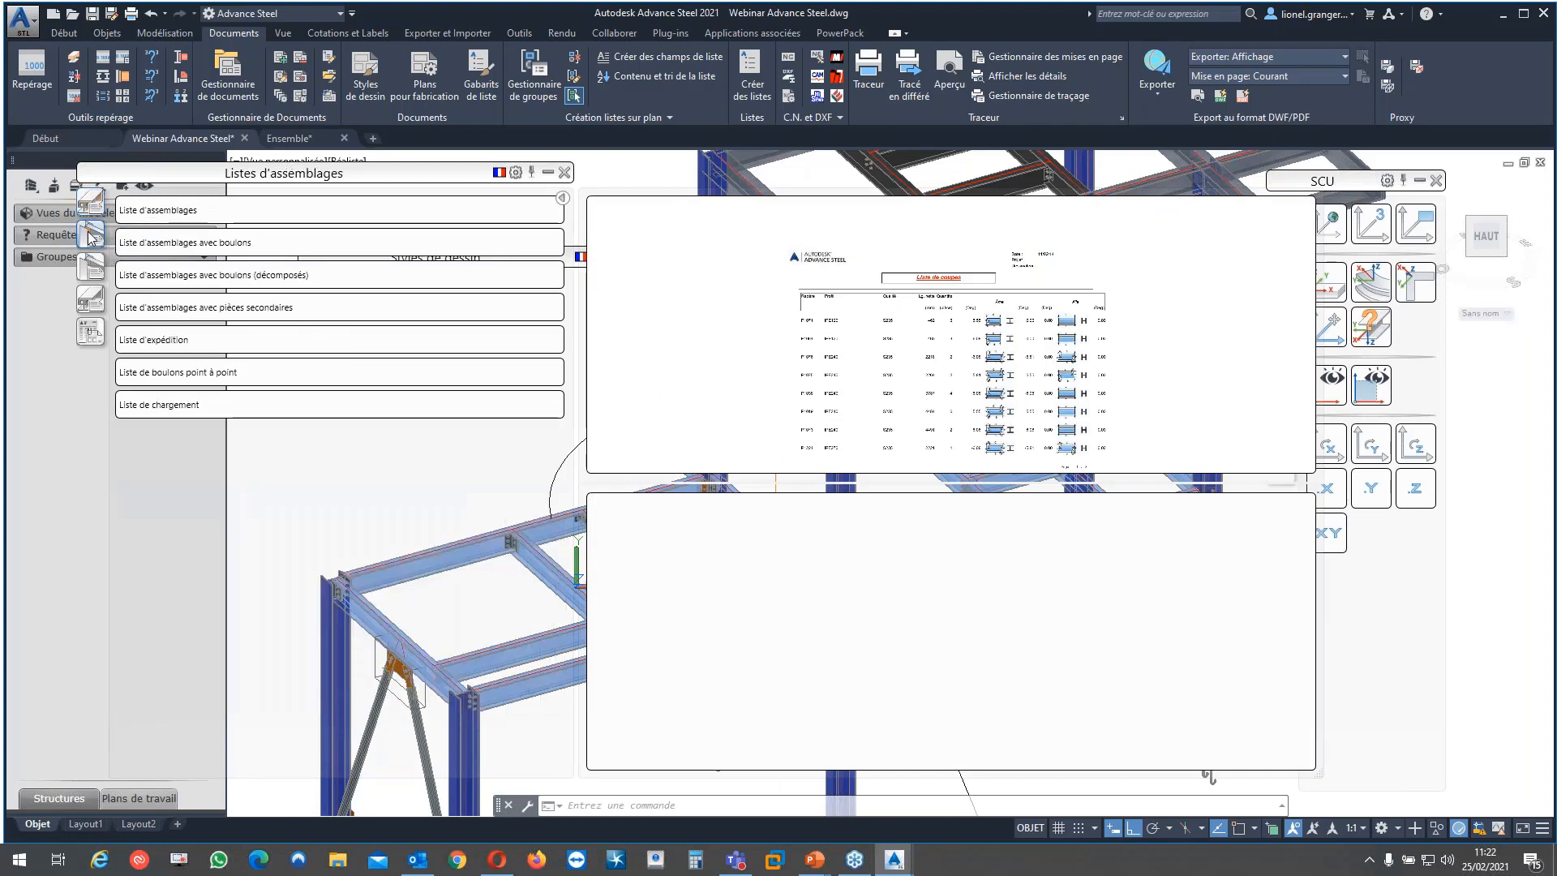
{"action": "left_click", "coordinate": [94, 267]}
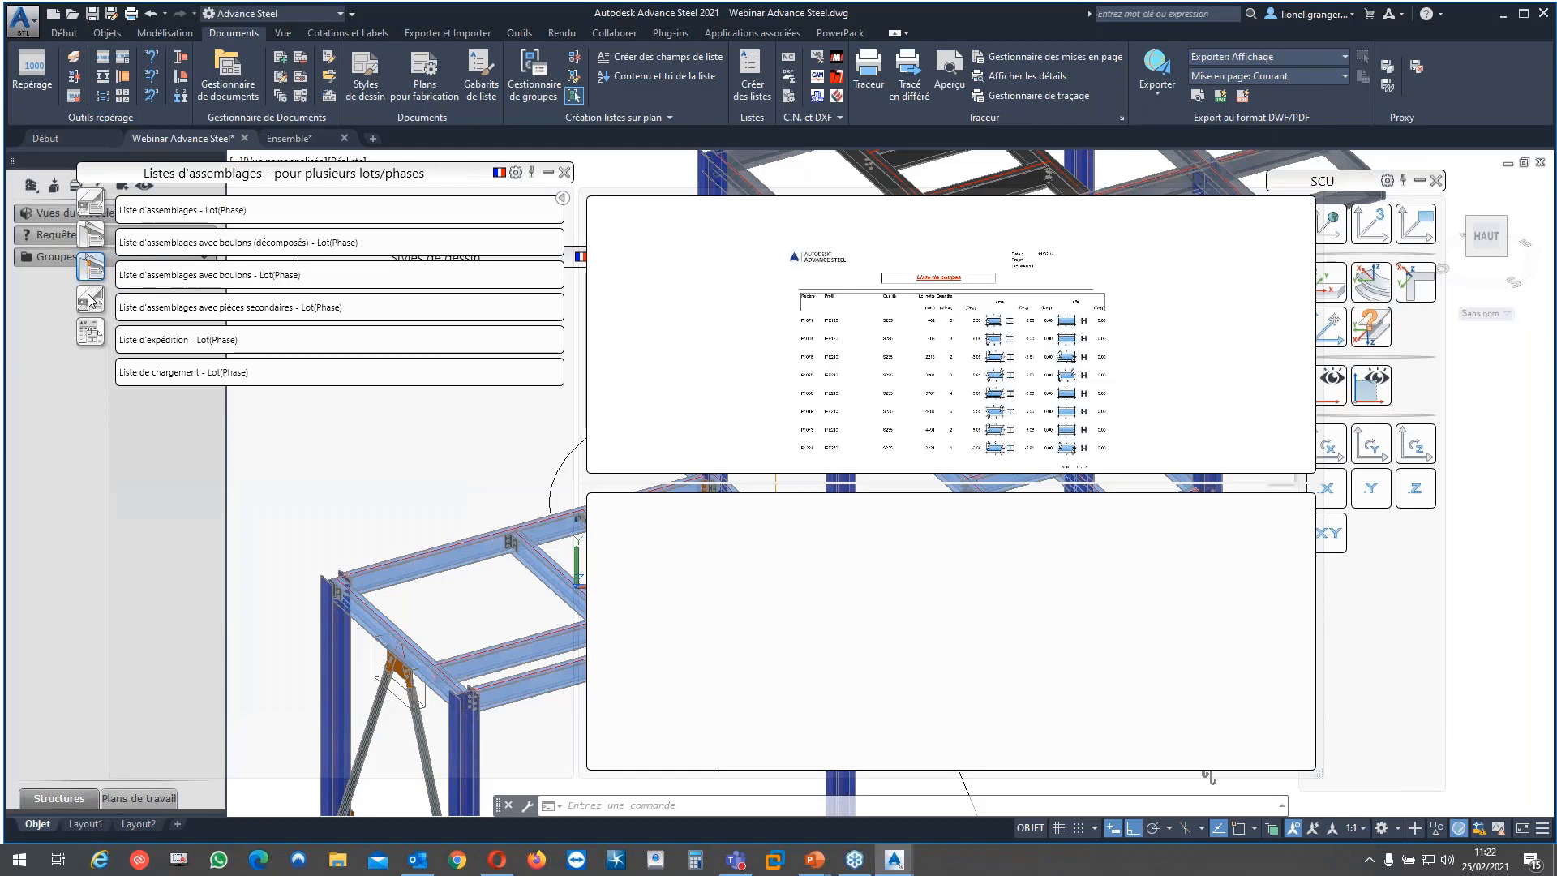
{"action": "left_click", "coordinate": [90, 300]}
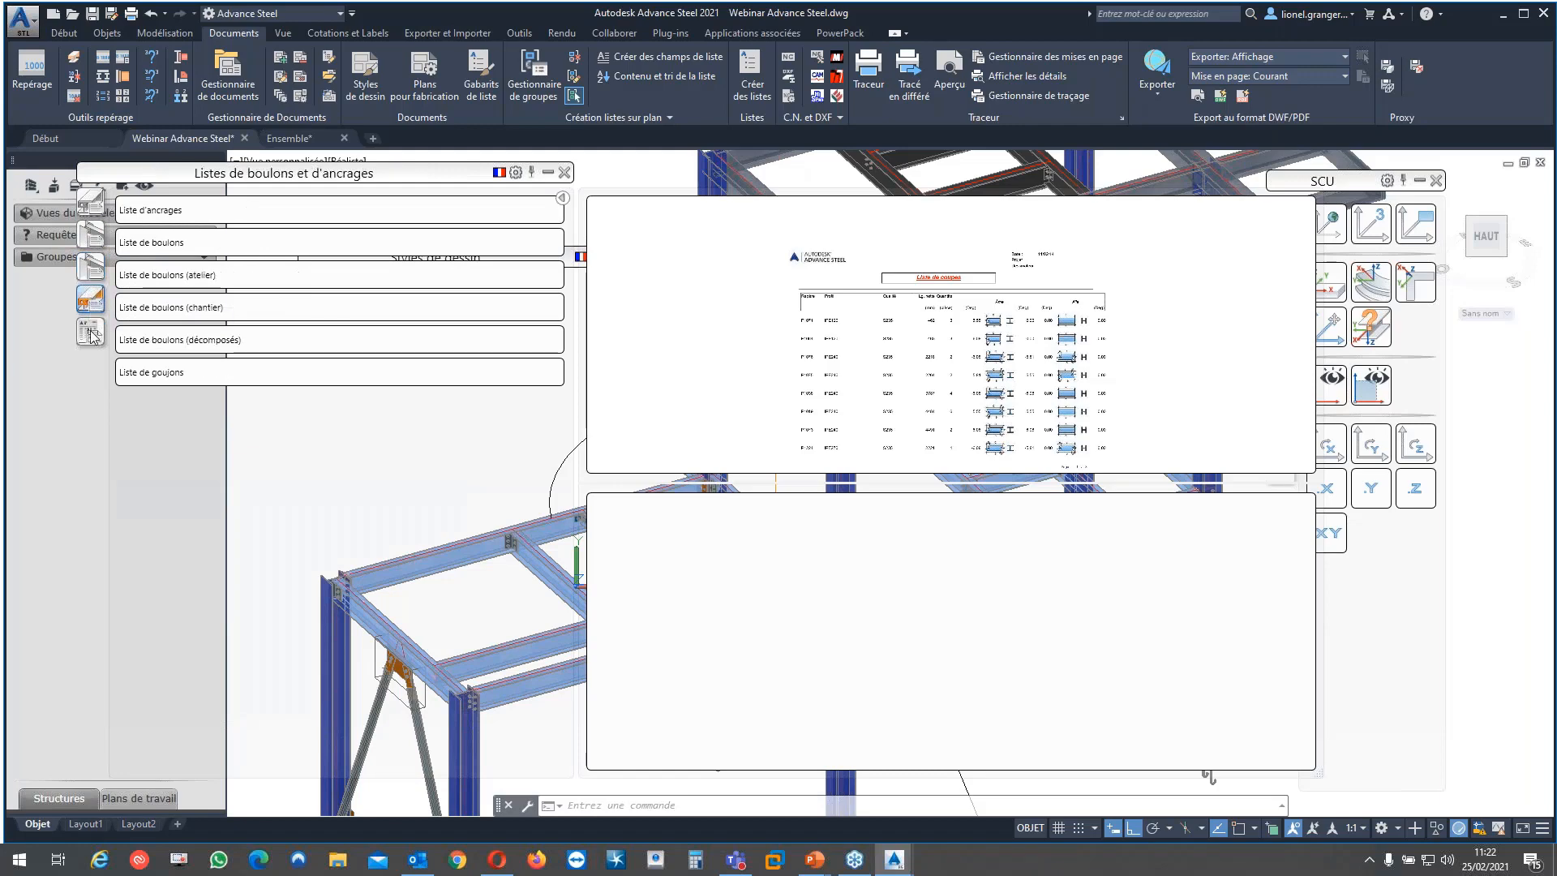
{"action": "left_click", "coordinate": [90, 333]}
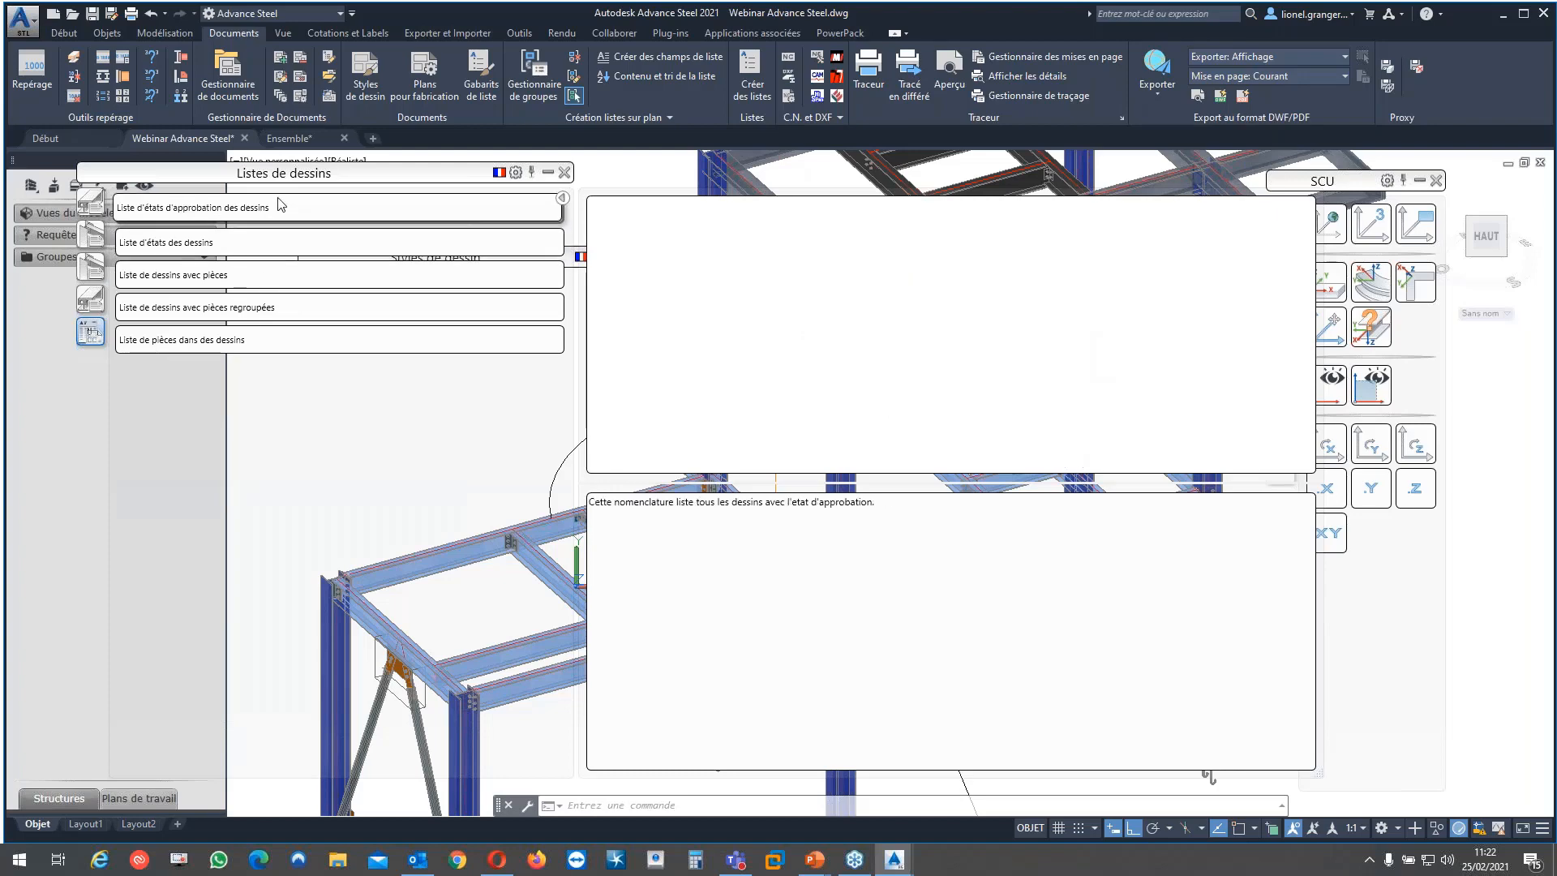
{"action": "left_click", "coordinate": [563, 172]}
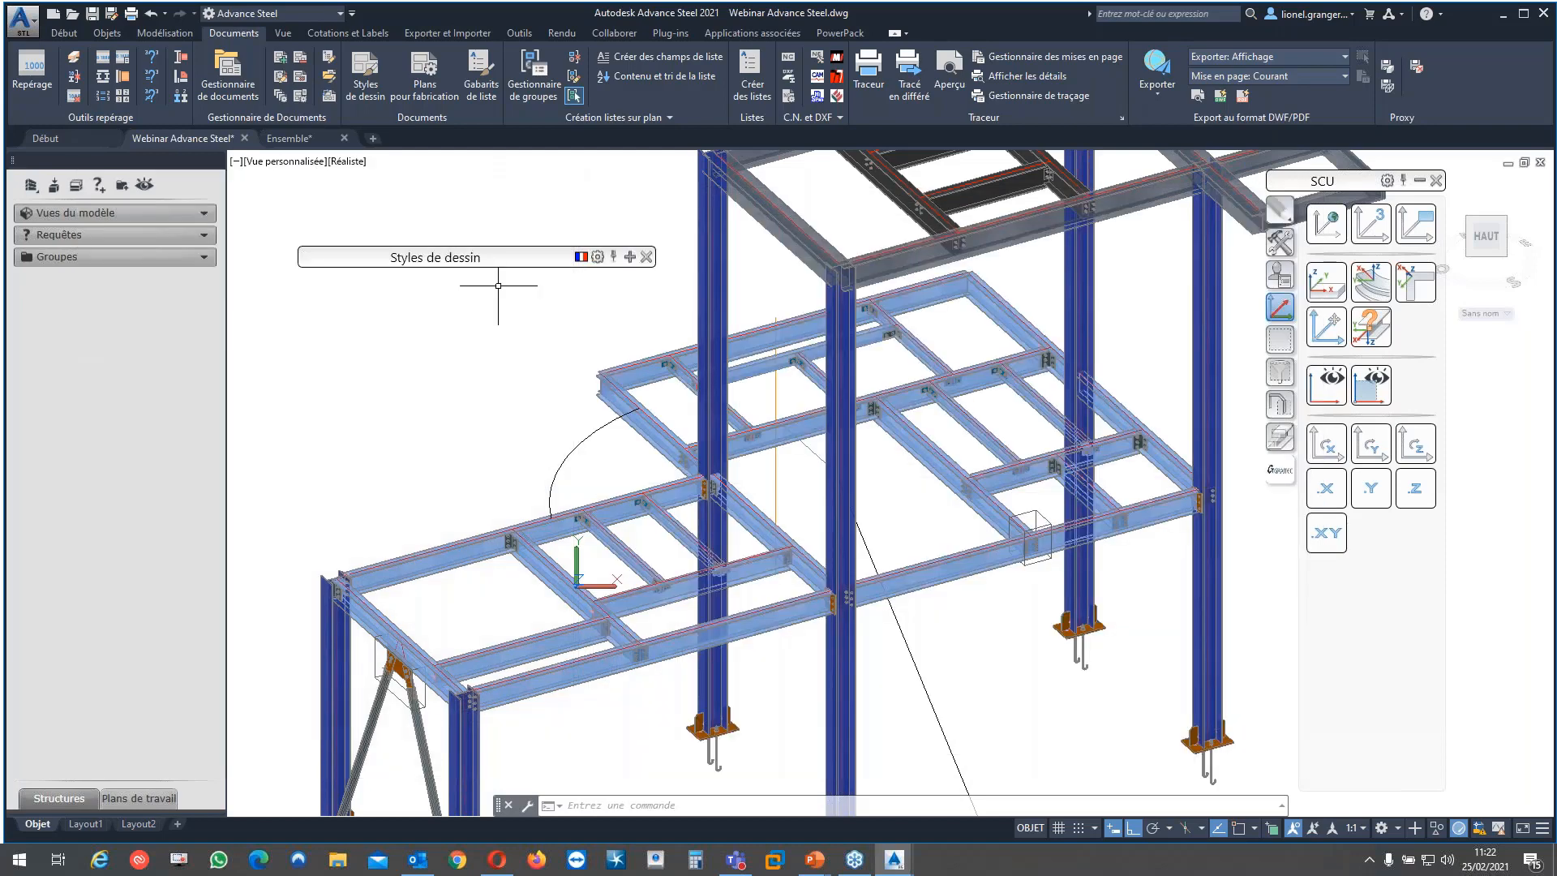
Accept the NC file settings based on assembly marks (scribing) and generate the model's NC files
{"action": "left_click_drag", "start_coordinate": [487, 264], "coordinate": [488, 219]}
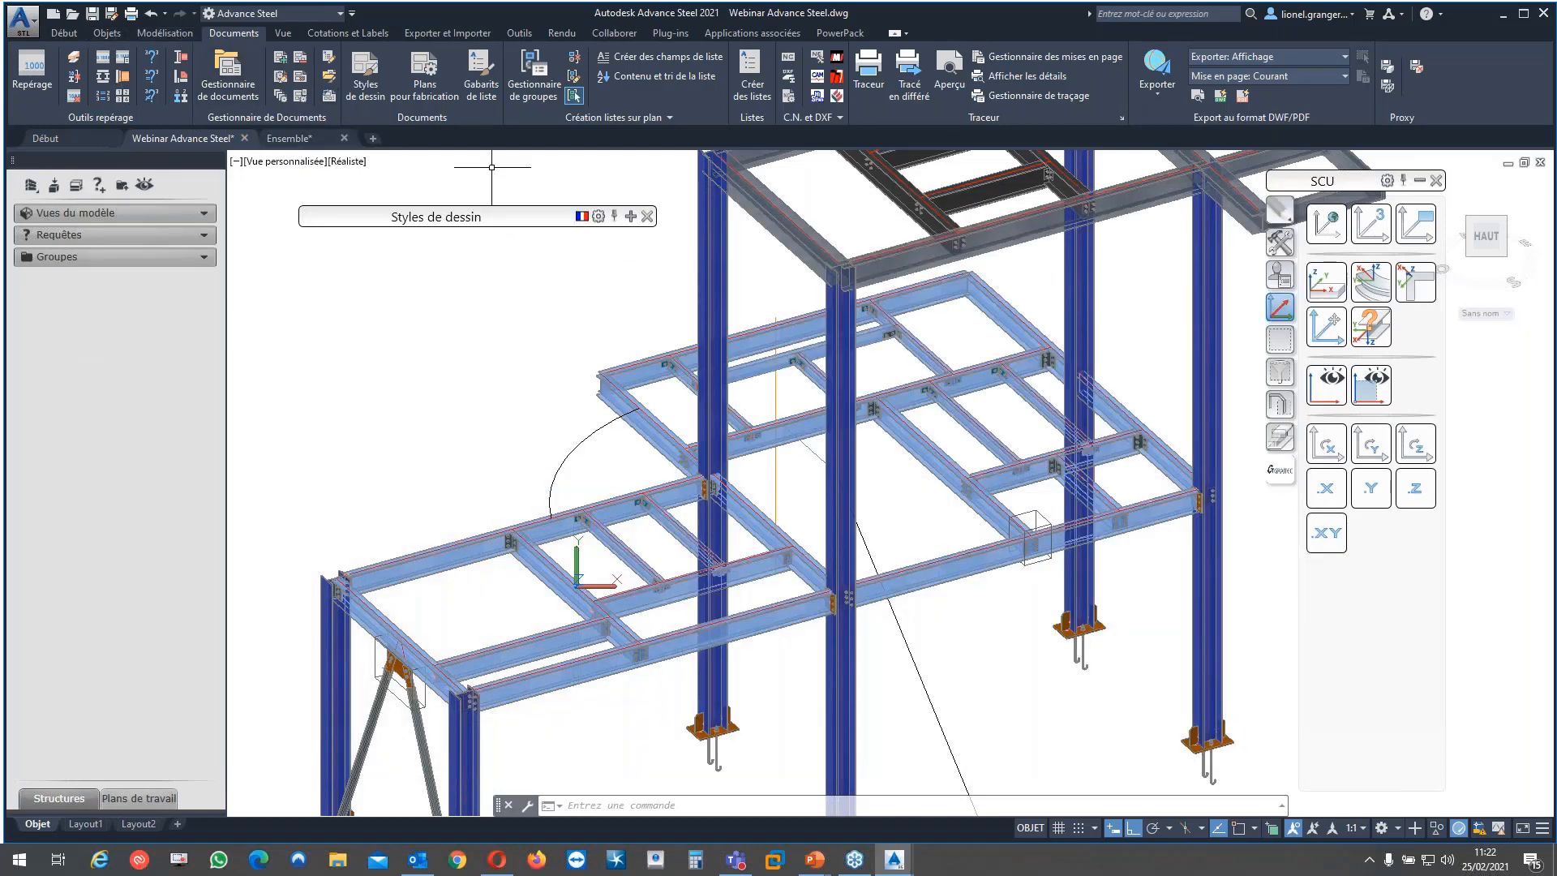
{"action": "left_click", "coordinate": [788, 96]}
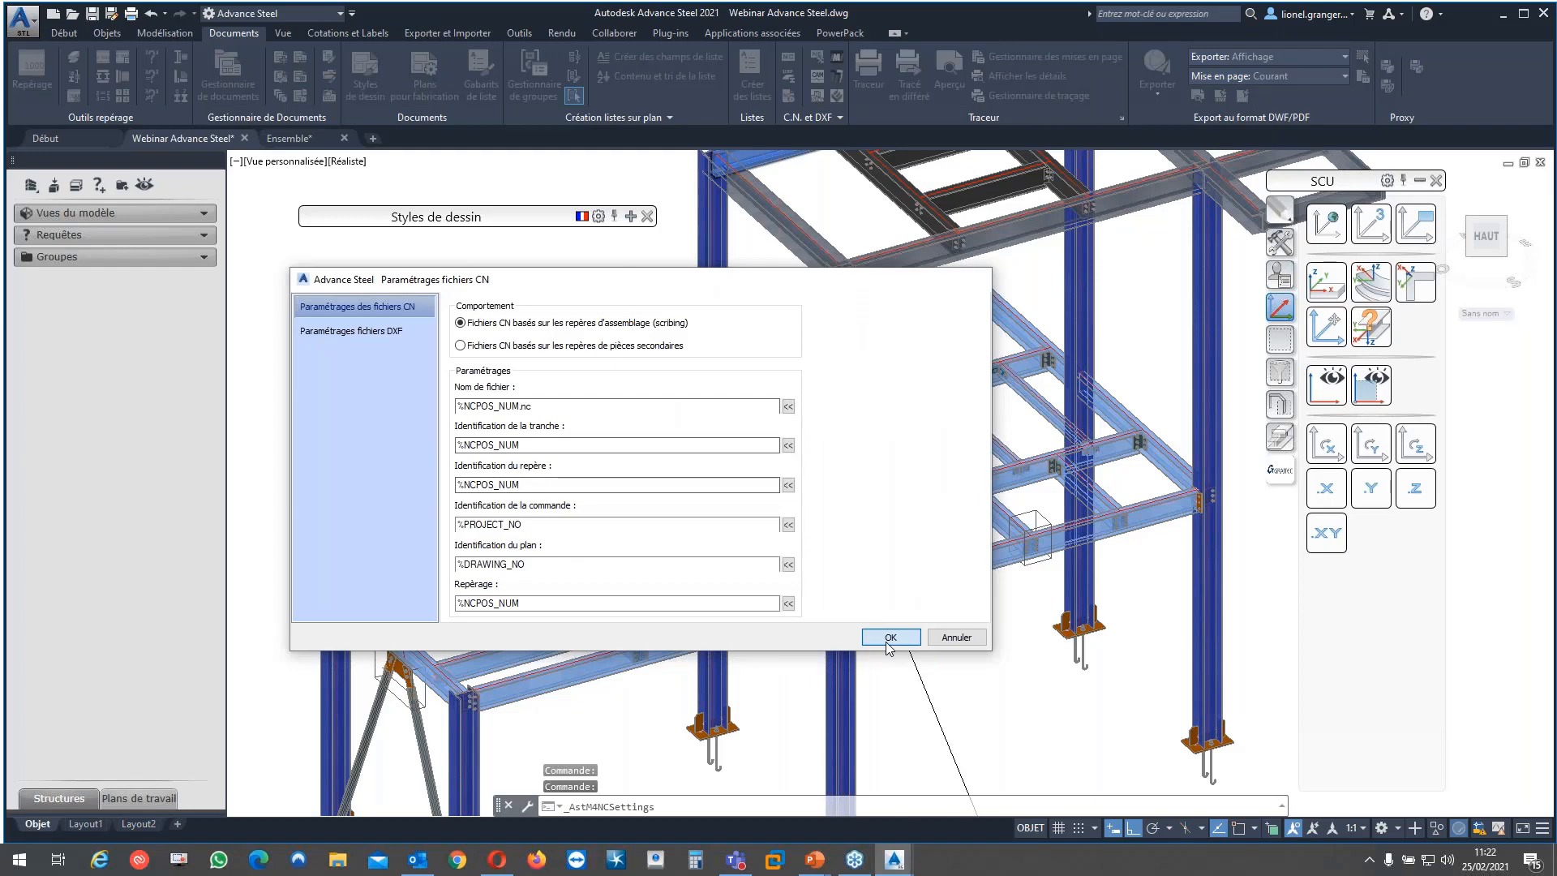
{"action": "left_click", "coordinate": [890, 637]}
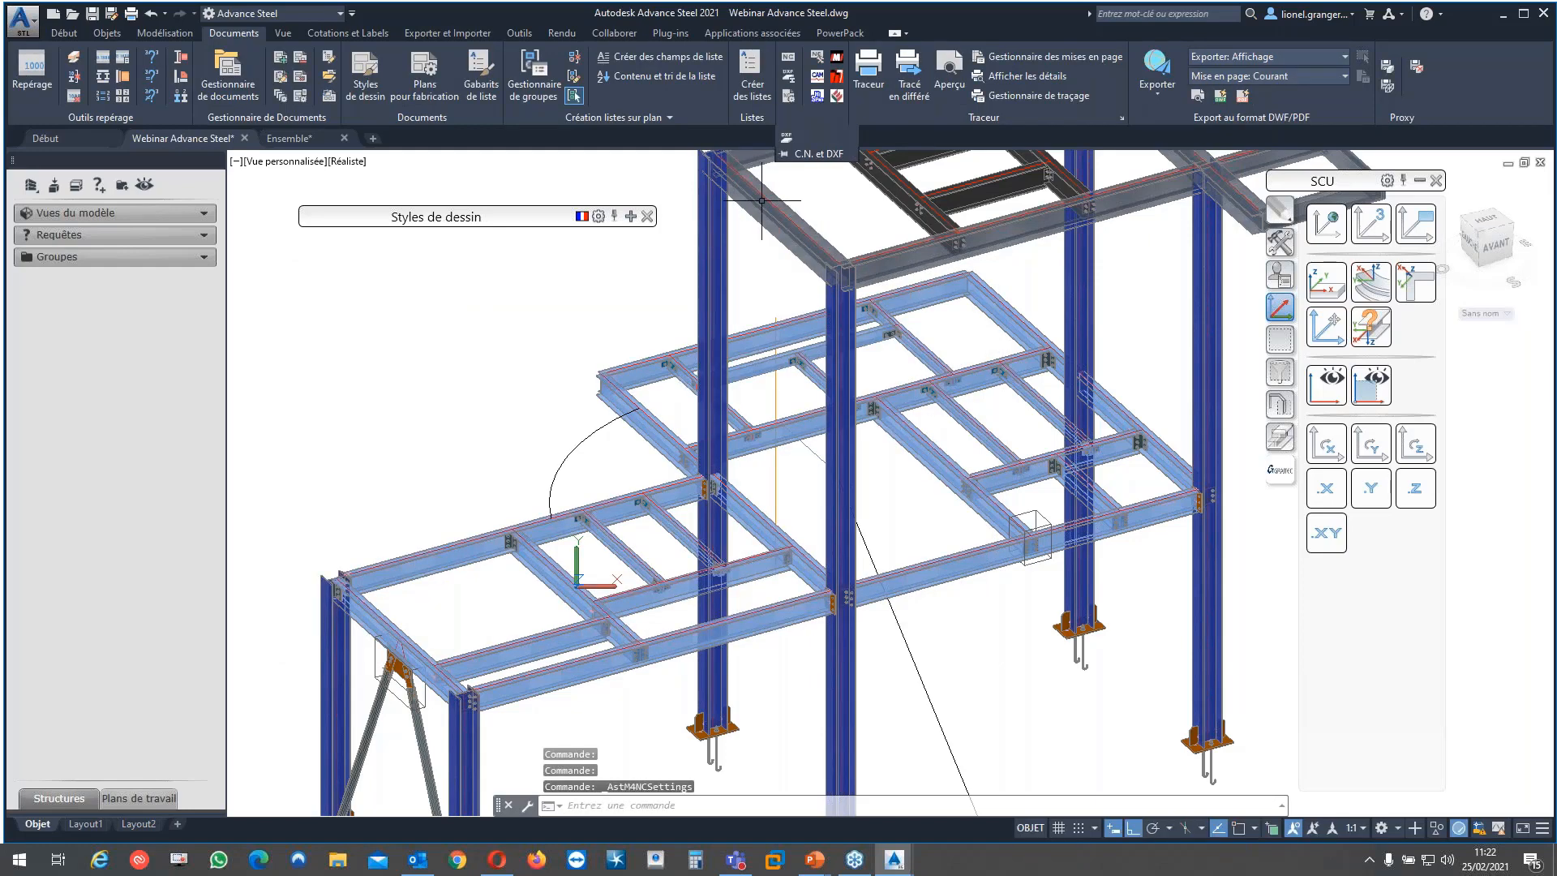
{"action": "left_click", "coordinate": [788, 58]}
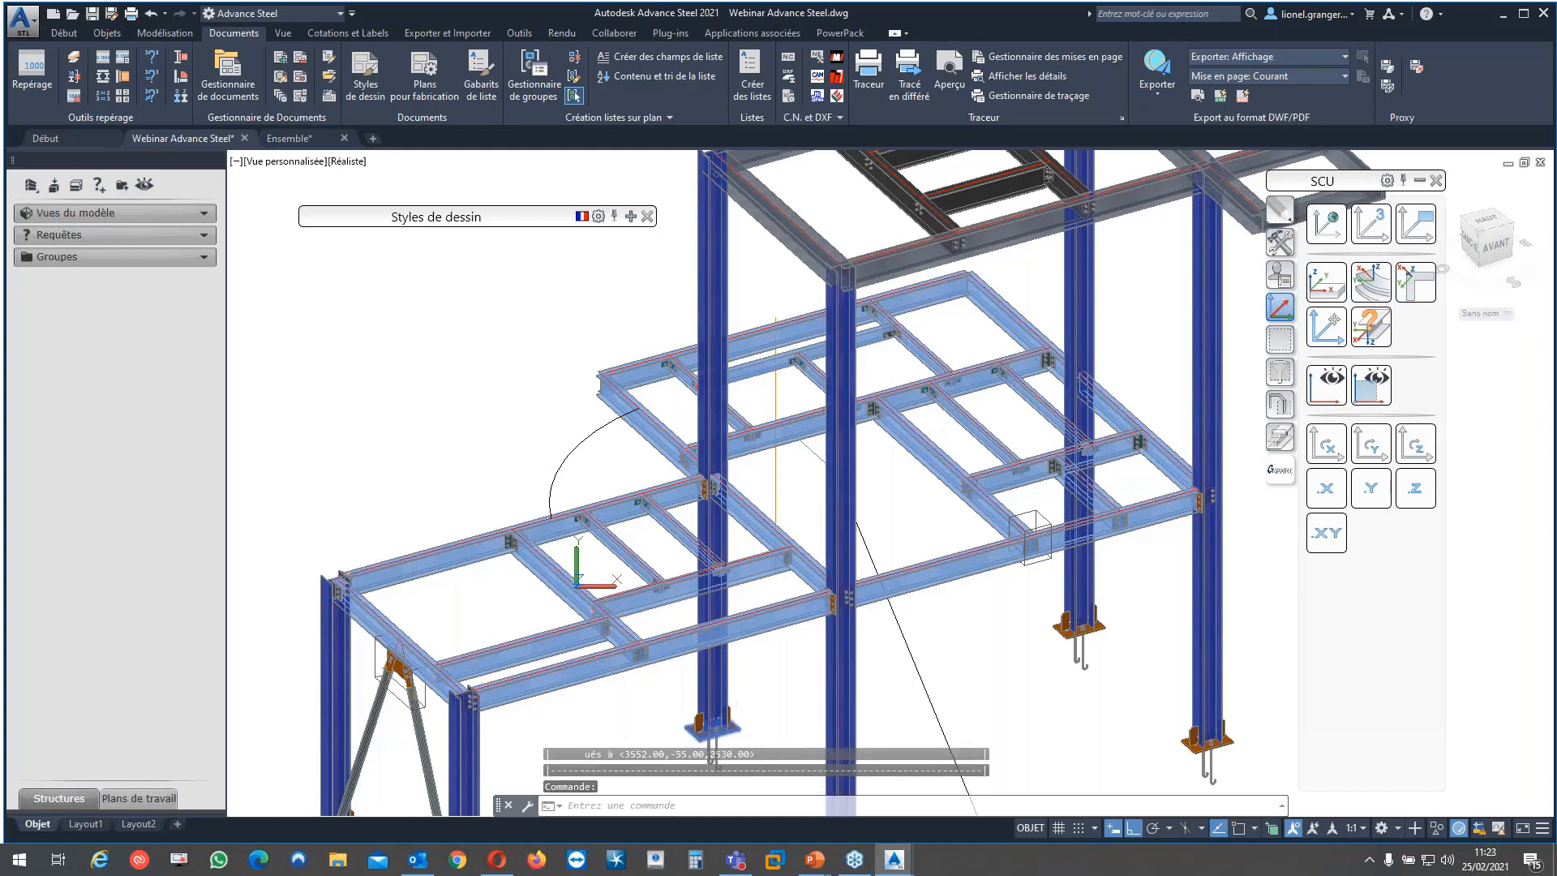
Check the mark properties of a column base plate and preview 15.nc.dxf among the generated DSTV-CN-DXF documents
{"action": "double_click", "coordinate": [712, 724]}
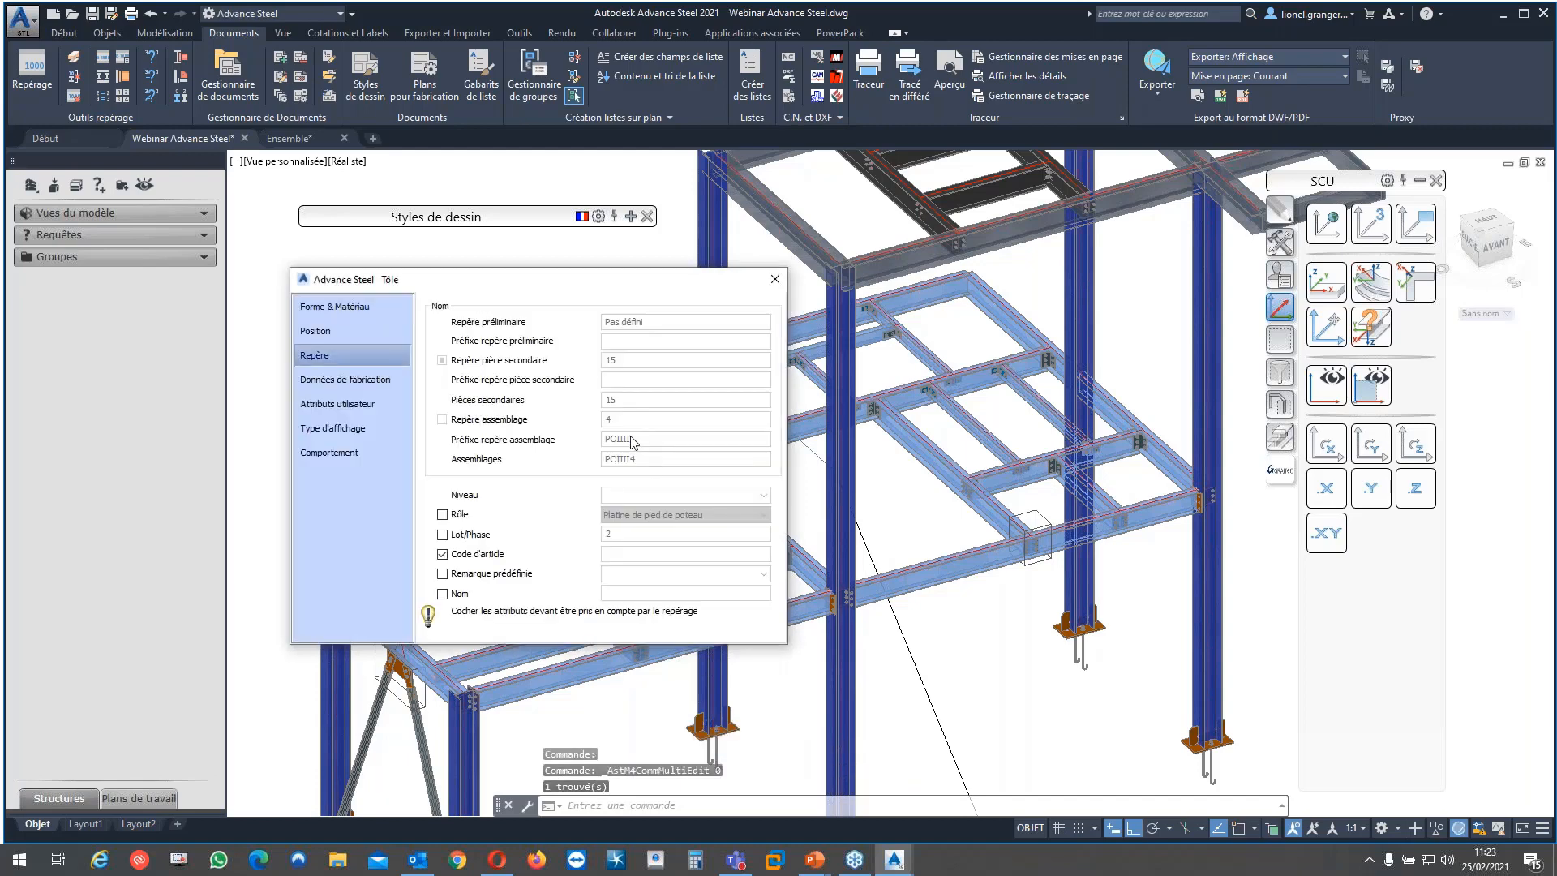
{"action": "left_click", "coordinate": [775, 278]}
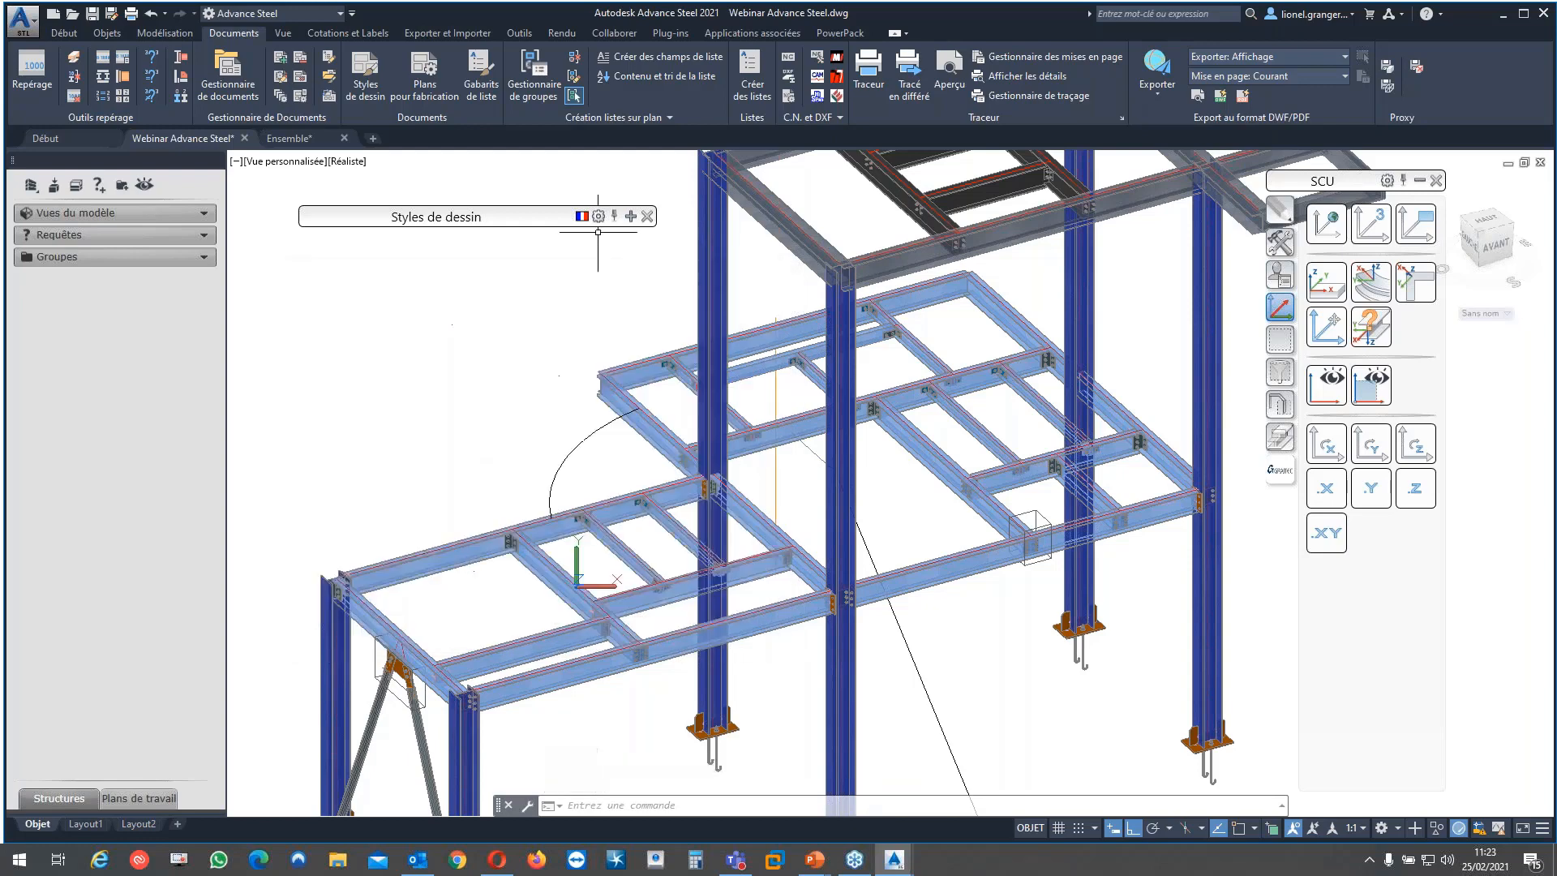
{"action": "left_click", "coordinate": [235, 86]}
{"action": "left_click", "coordinate": [861, 468]}
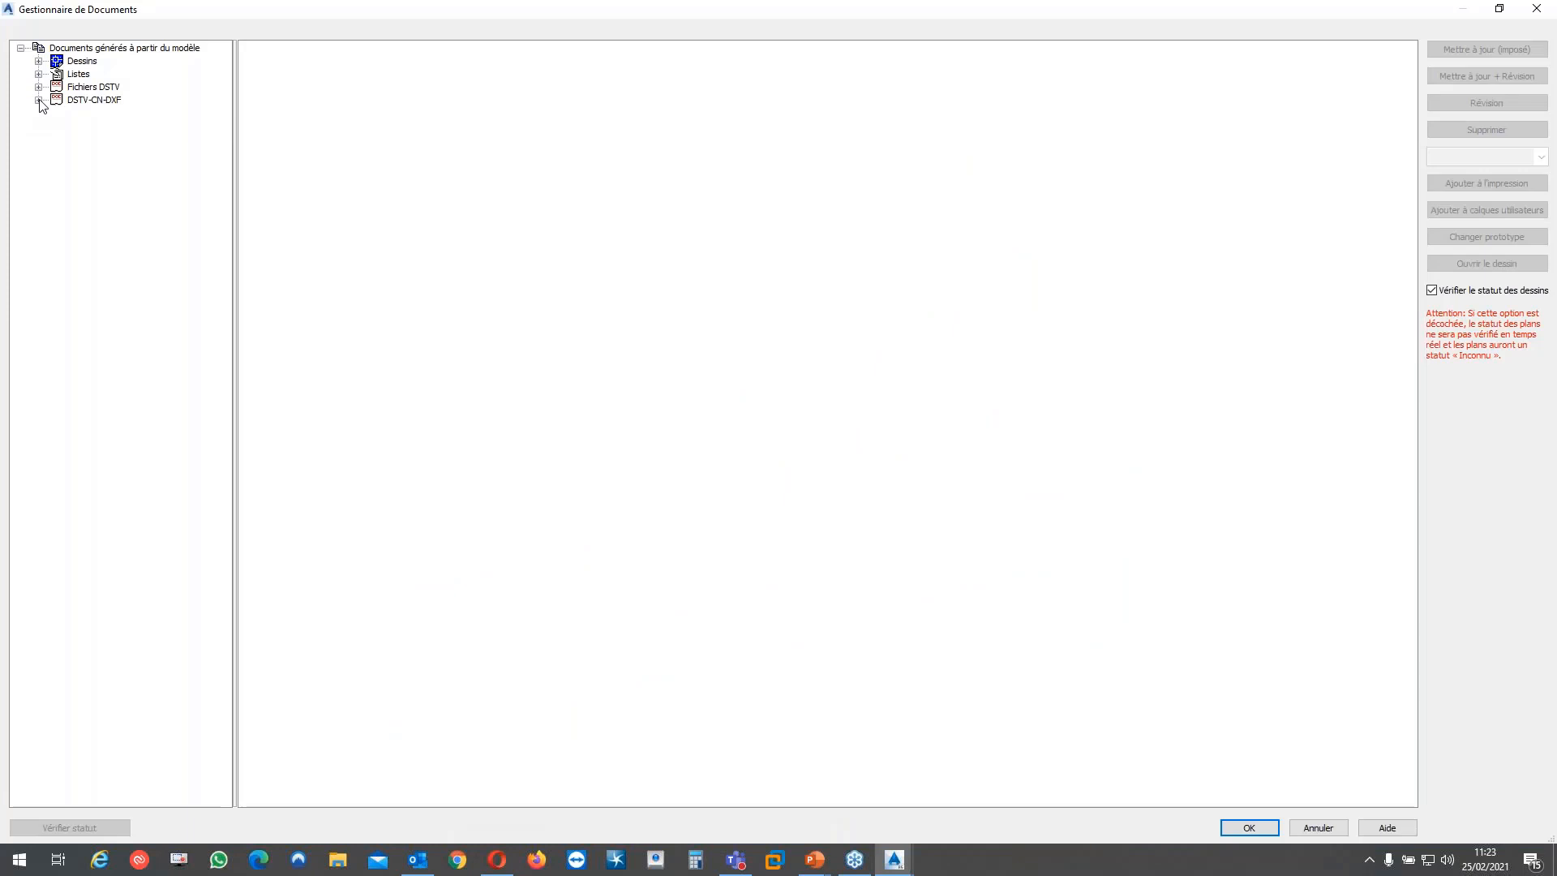
{"action": "left_click", "coordinate": [38, 100]}
{"action": "left_click", "coordinate": [56, 113]}
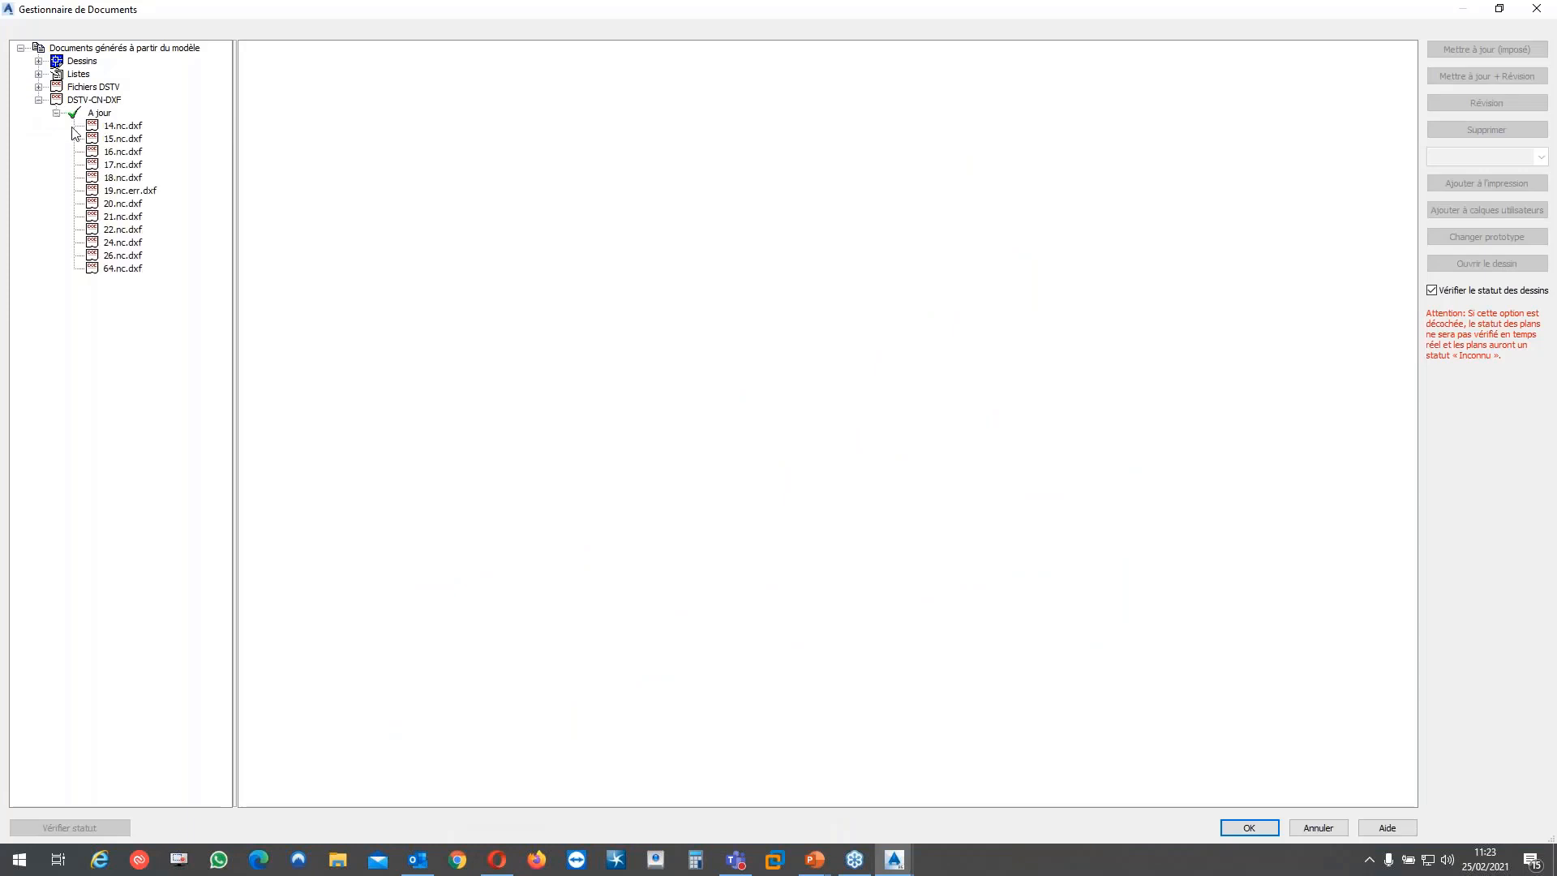
{"action": "left_click", "coordinate": [117, 138]}
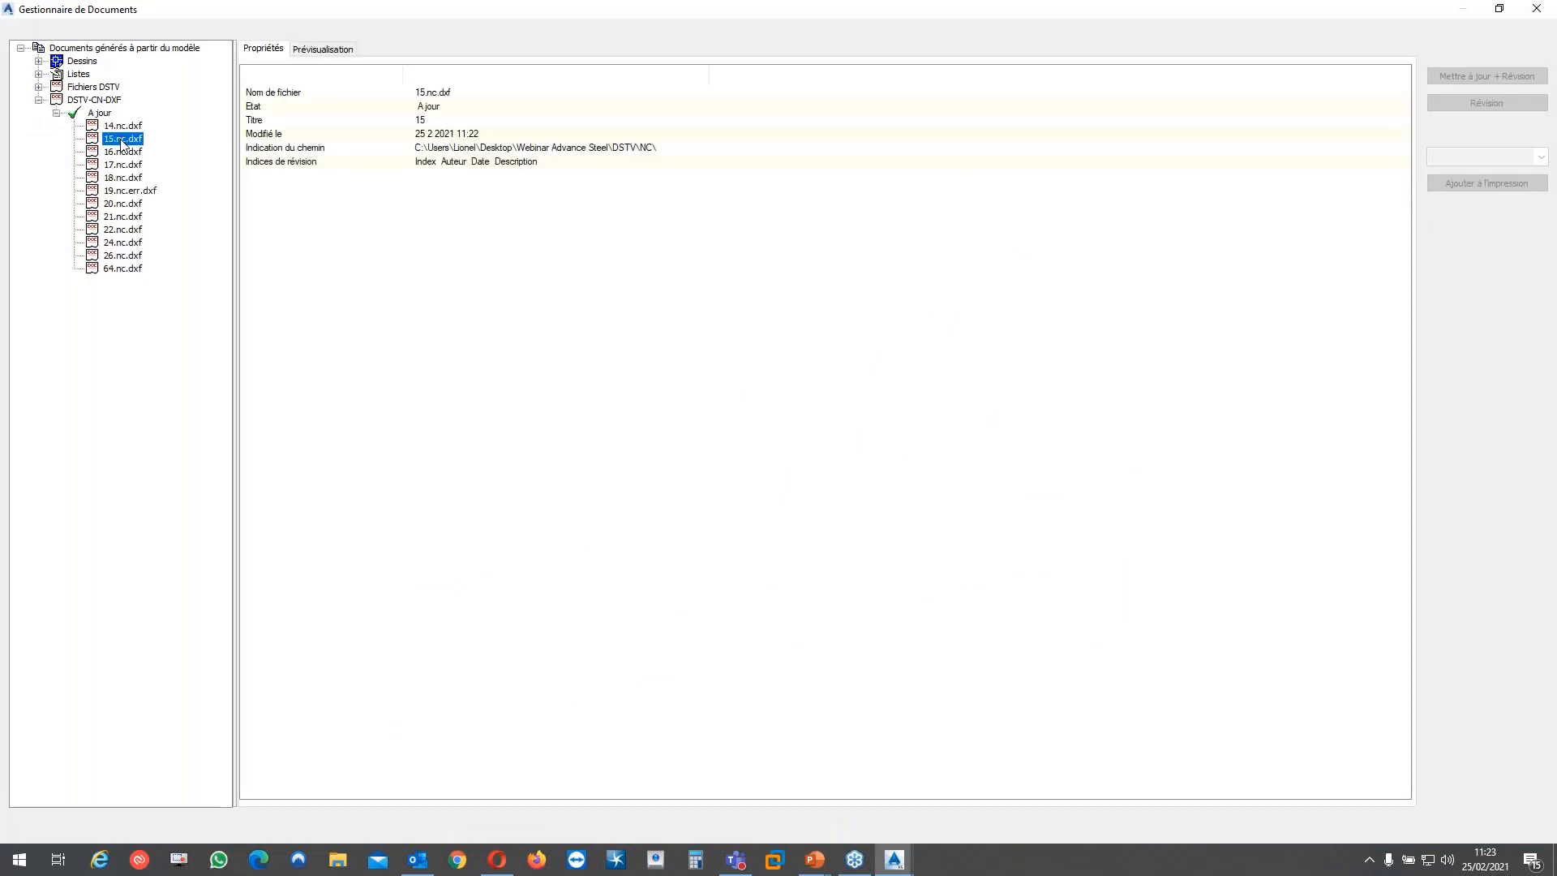
{"action": "left_click", "coordinate": [324, 50]}
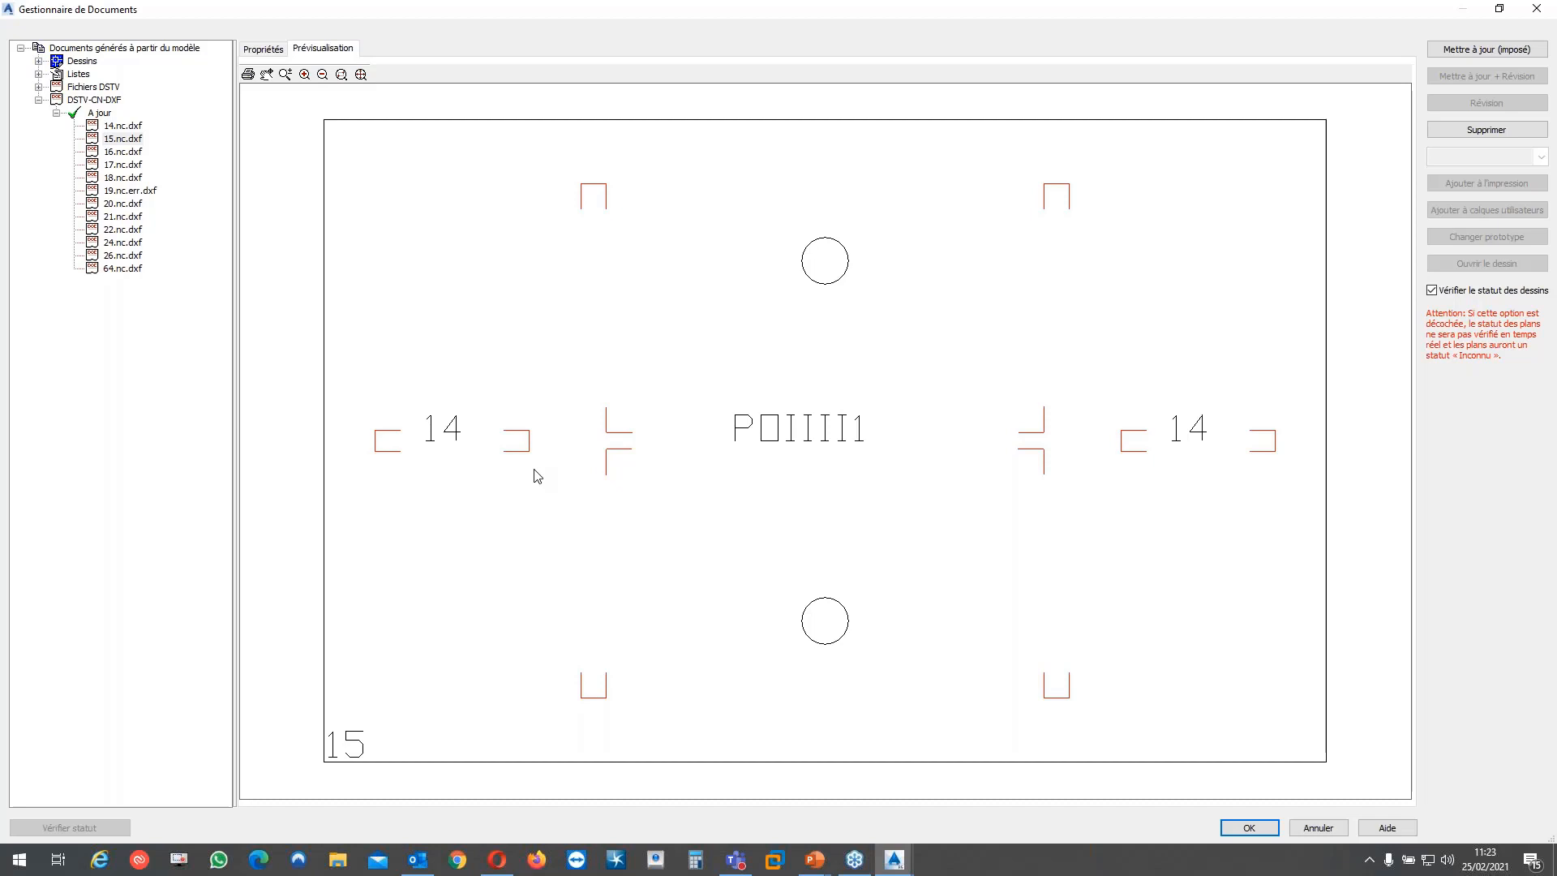
Preview the other plates' DXF files from 16.nc.dxf through 24.nc.dxf and close the document manager
{"action": "left_click", "coordinate": [123, 151]}
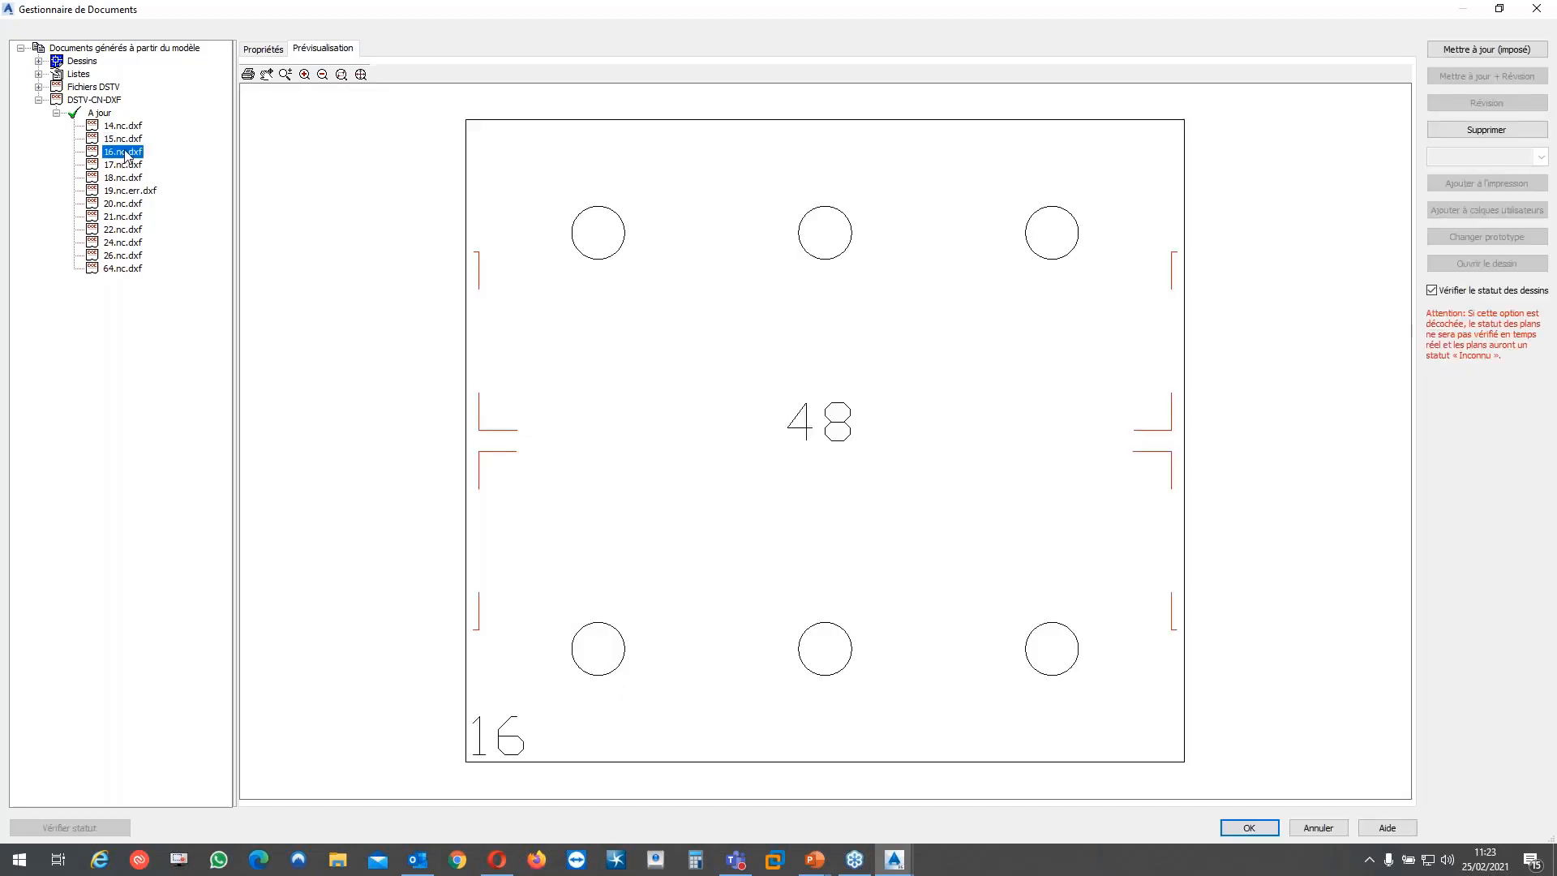
{"action": "left_click", "coordinate": [125, 141]}
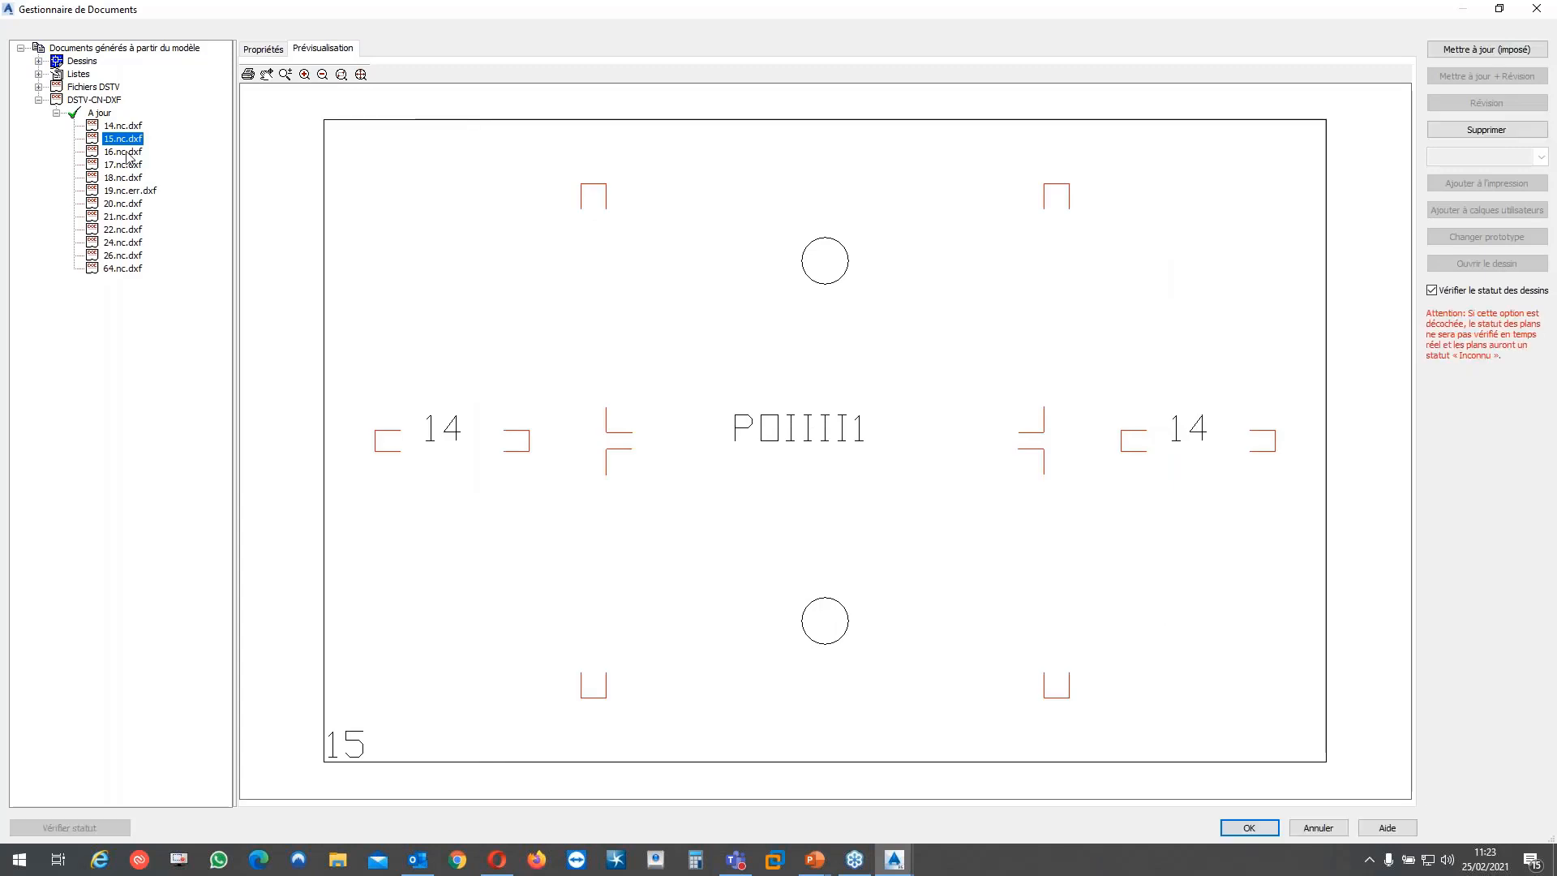
{"action": "key", "text": "Down"}
{"action": "key", "text": "Down"}
{"action": "key", "text": "Down"}
{"action": "key", "text": "Down"}
{"action": "key", "text": "Down"}
{"action": "key", "text": "Down"}
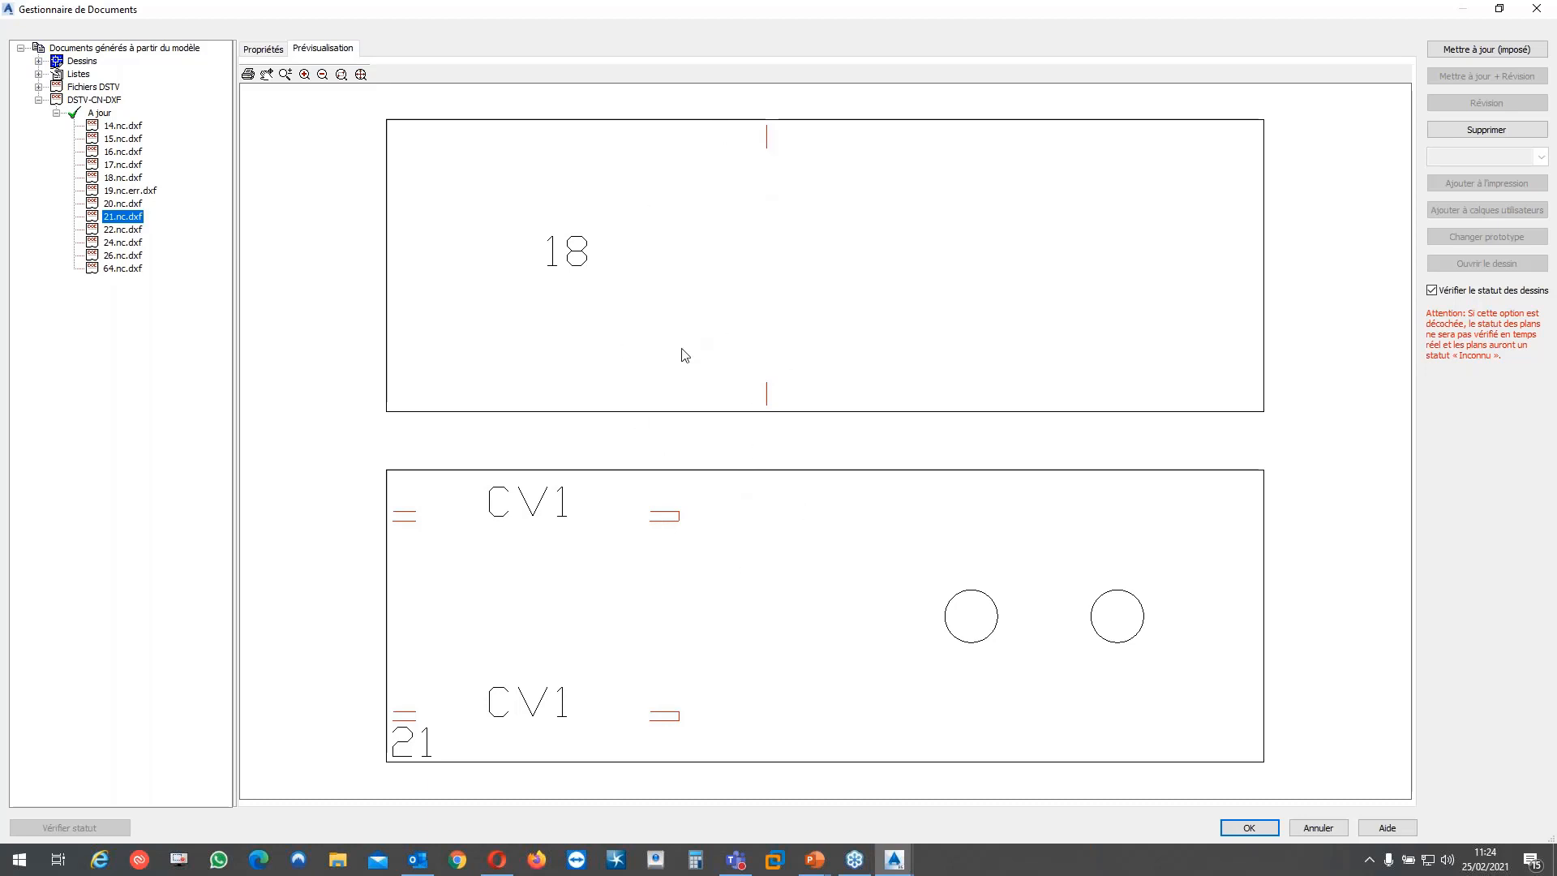
{"action": "left_click", "coordinate": [129, 232]}
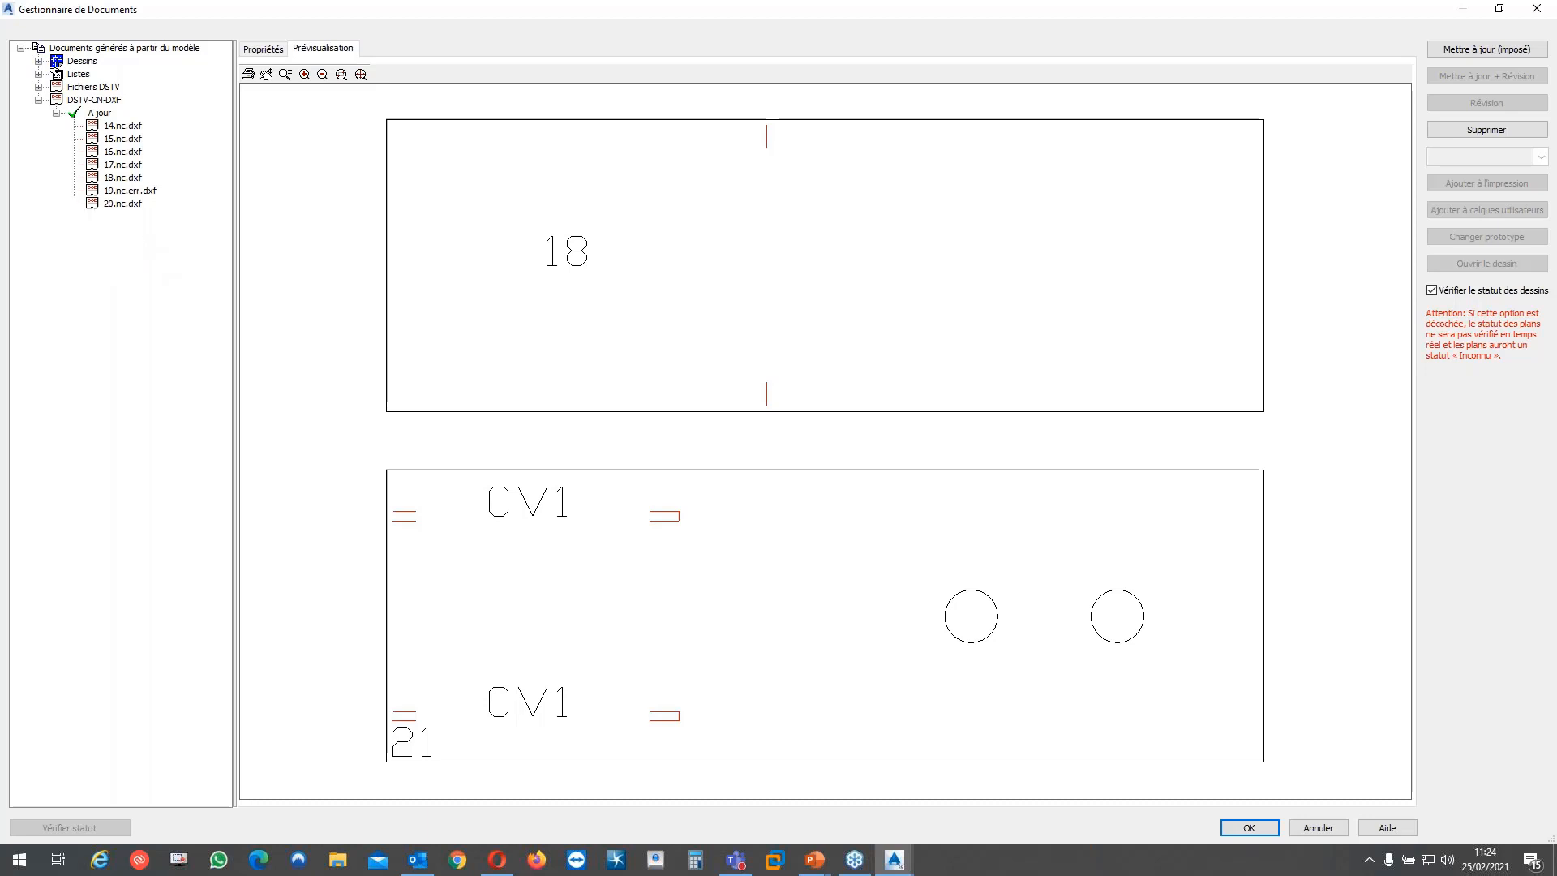
{"action": "left_click", "coordinate": [128, 244]}
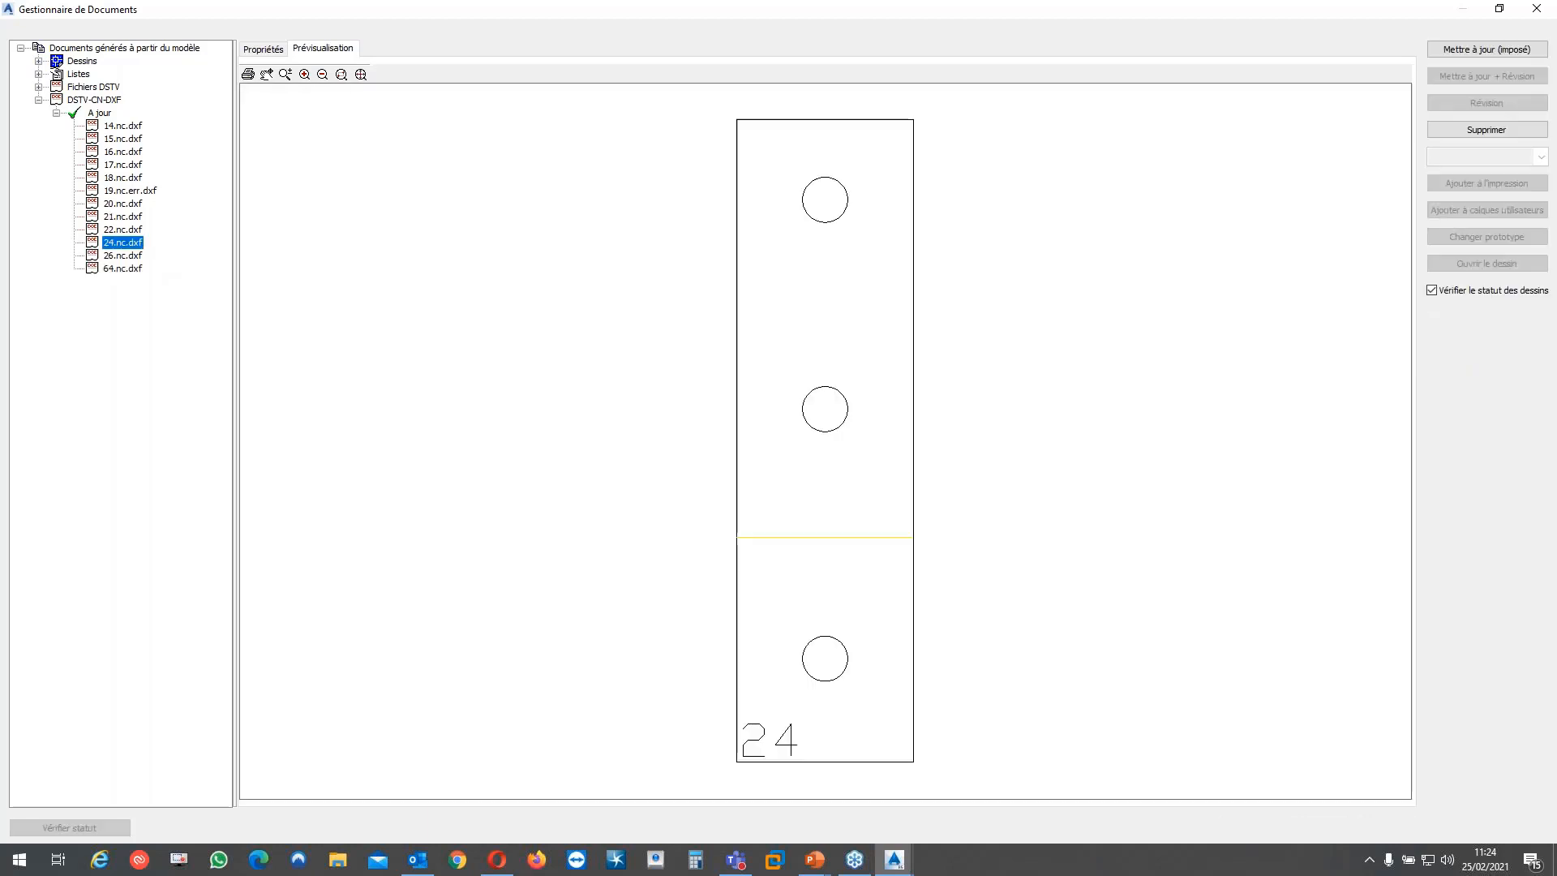
{"action": "left_click", "coordinate": [1547, 3]}
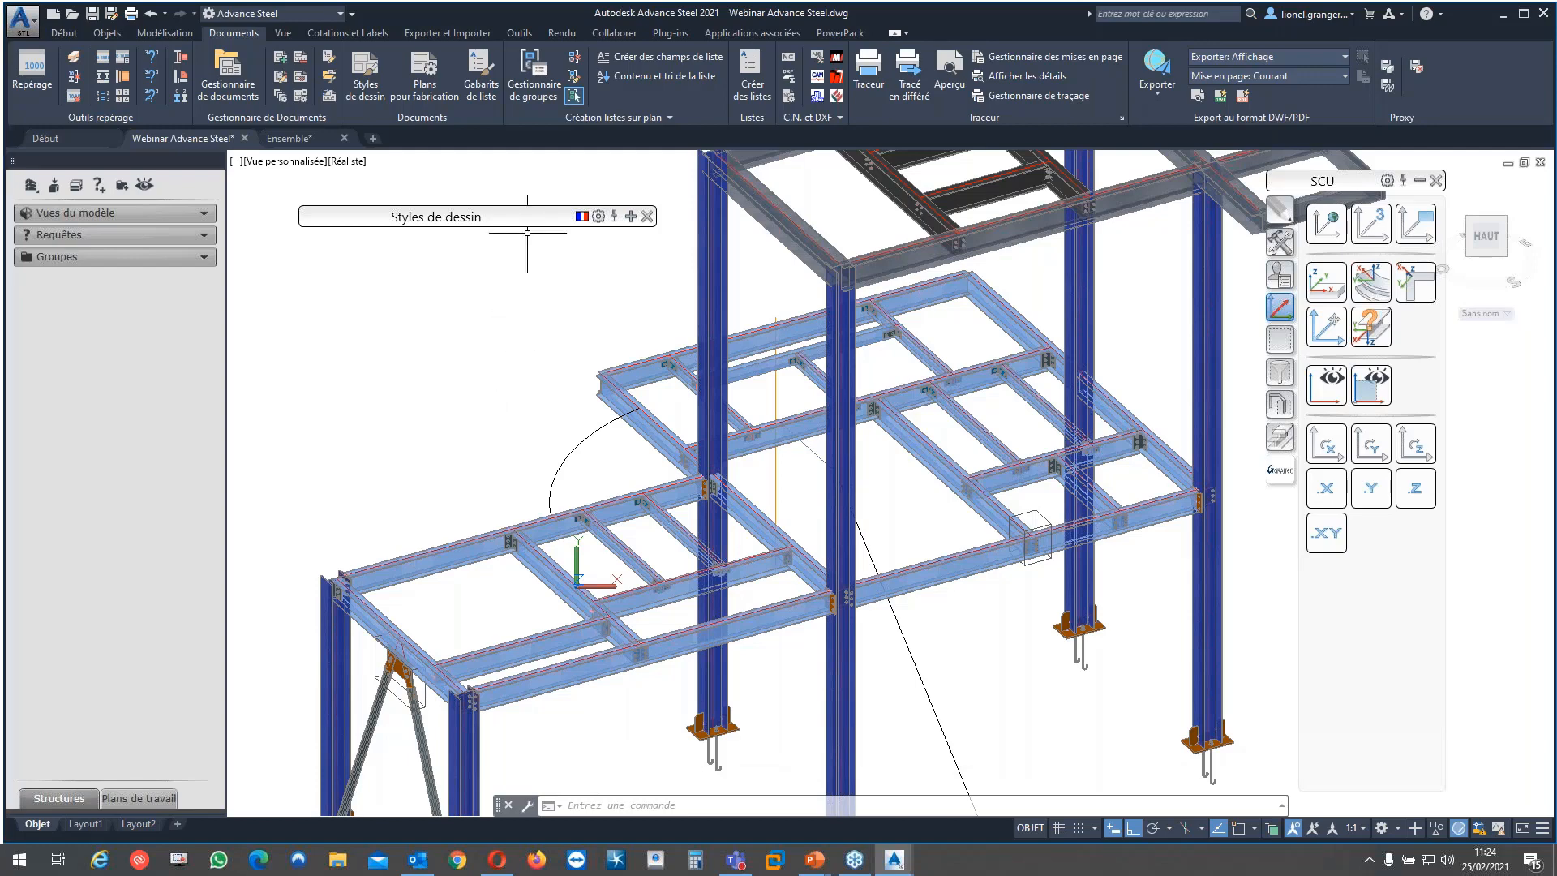
Close the Styles de dessin palette and open the PowerPack Stairs and Railings manager to view the Escaliers balancé types
{"action": "left_click", "coordinate": [839, 33]}
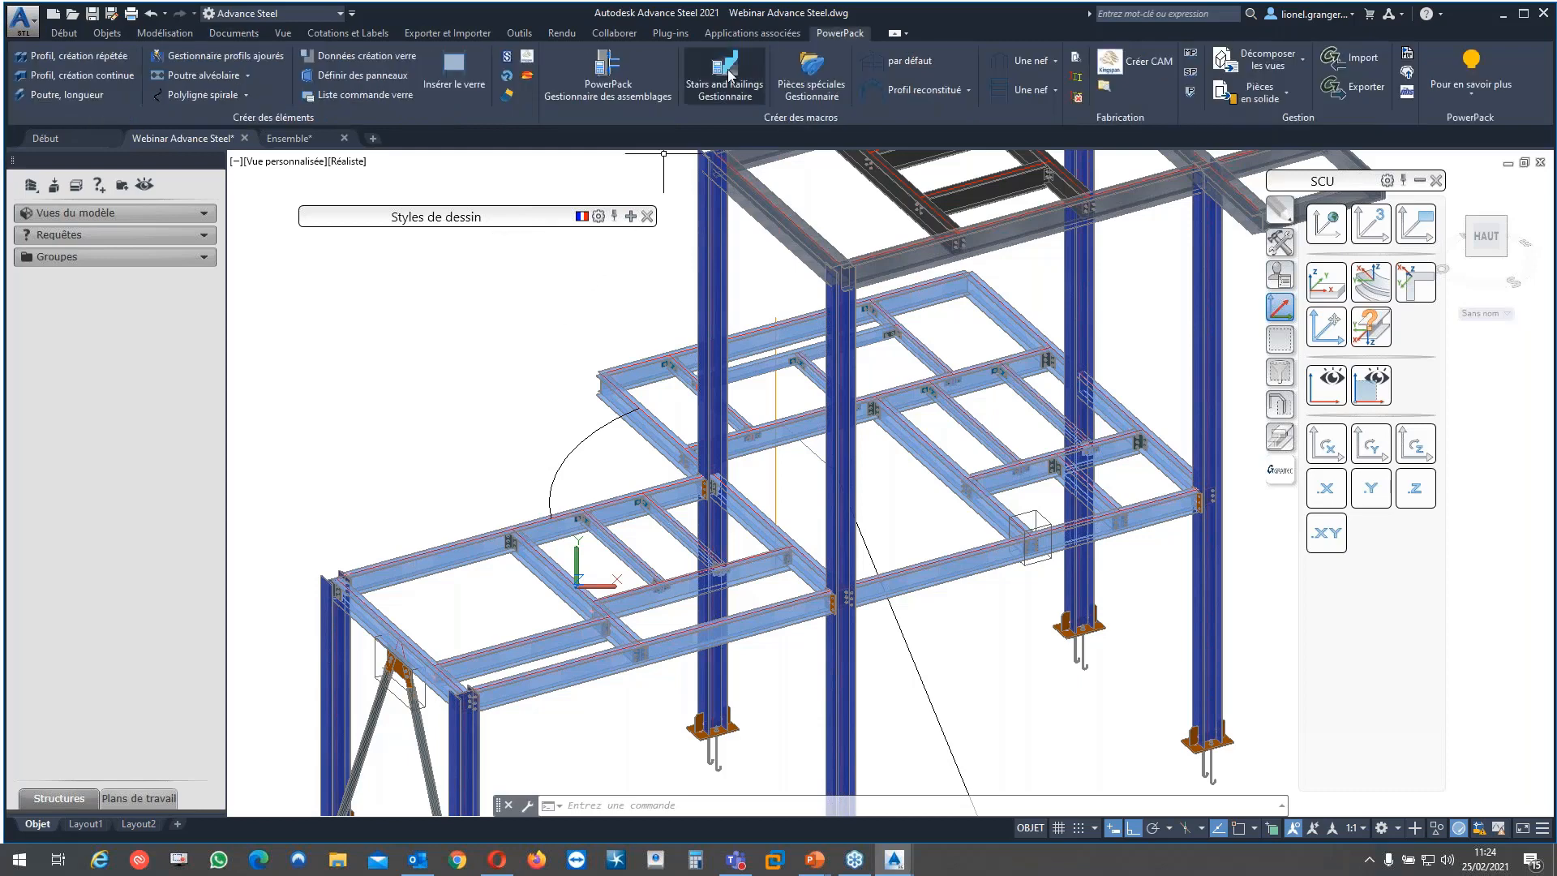
{"action": "left_click", "coordinate": [648, 215]}
{"action": "left_click", "coordinate": [724, 77]}
{"action": "left_click_drag", "start_coordinate": [578, 216], "coordinate": [486, 182]}
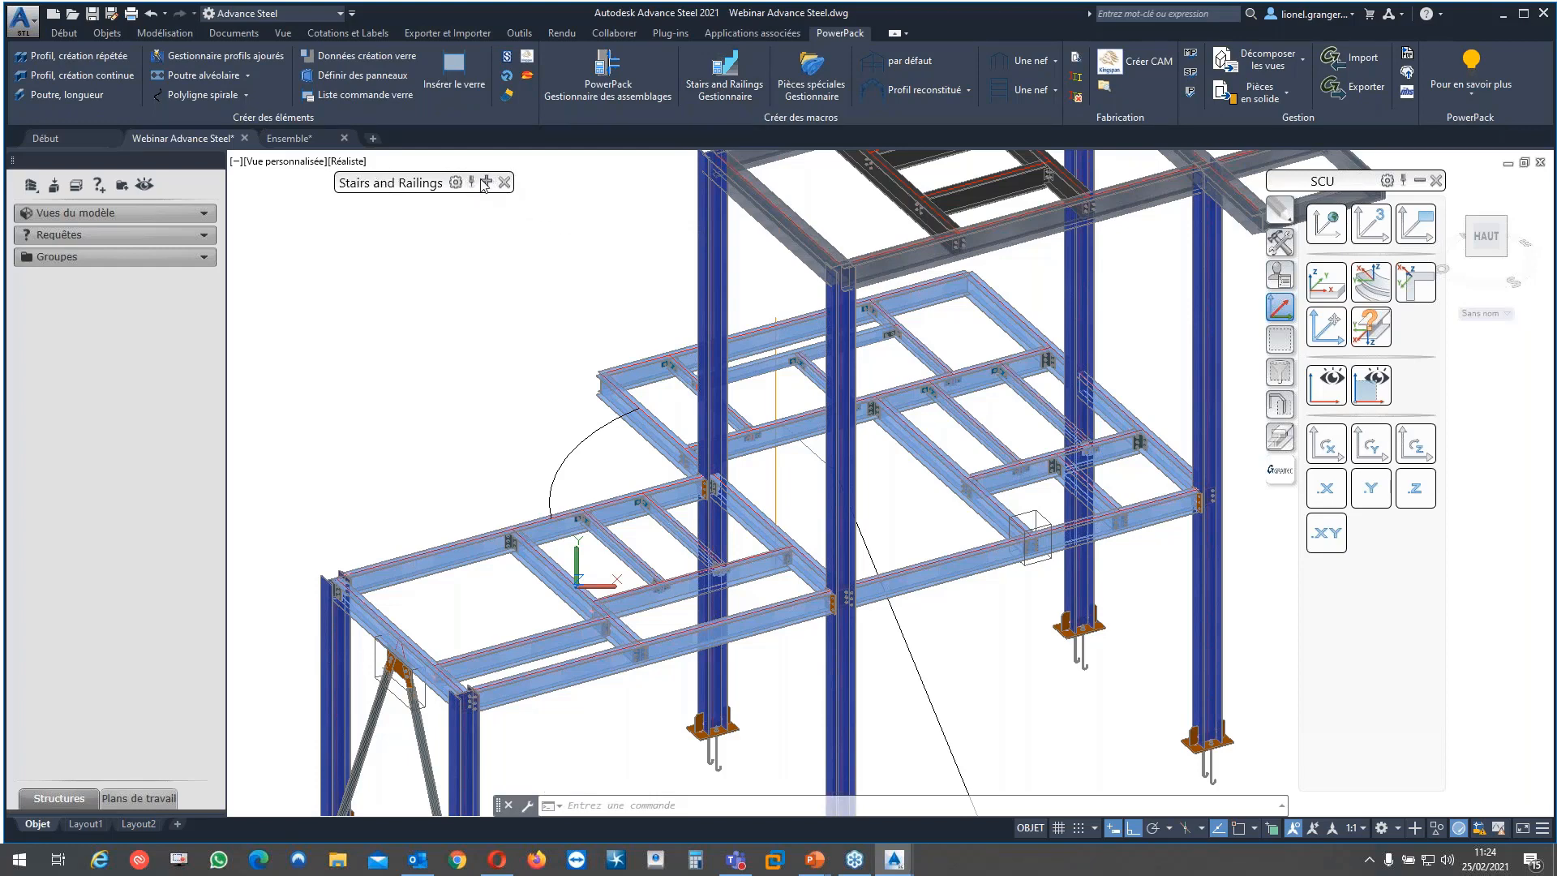
{"action": "mouse_move", "coordinate": [484, 184]}
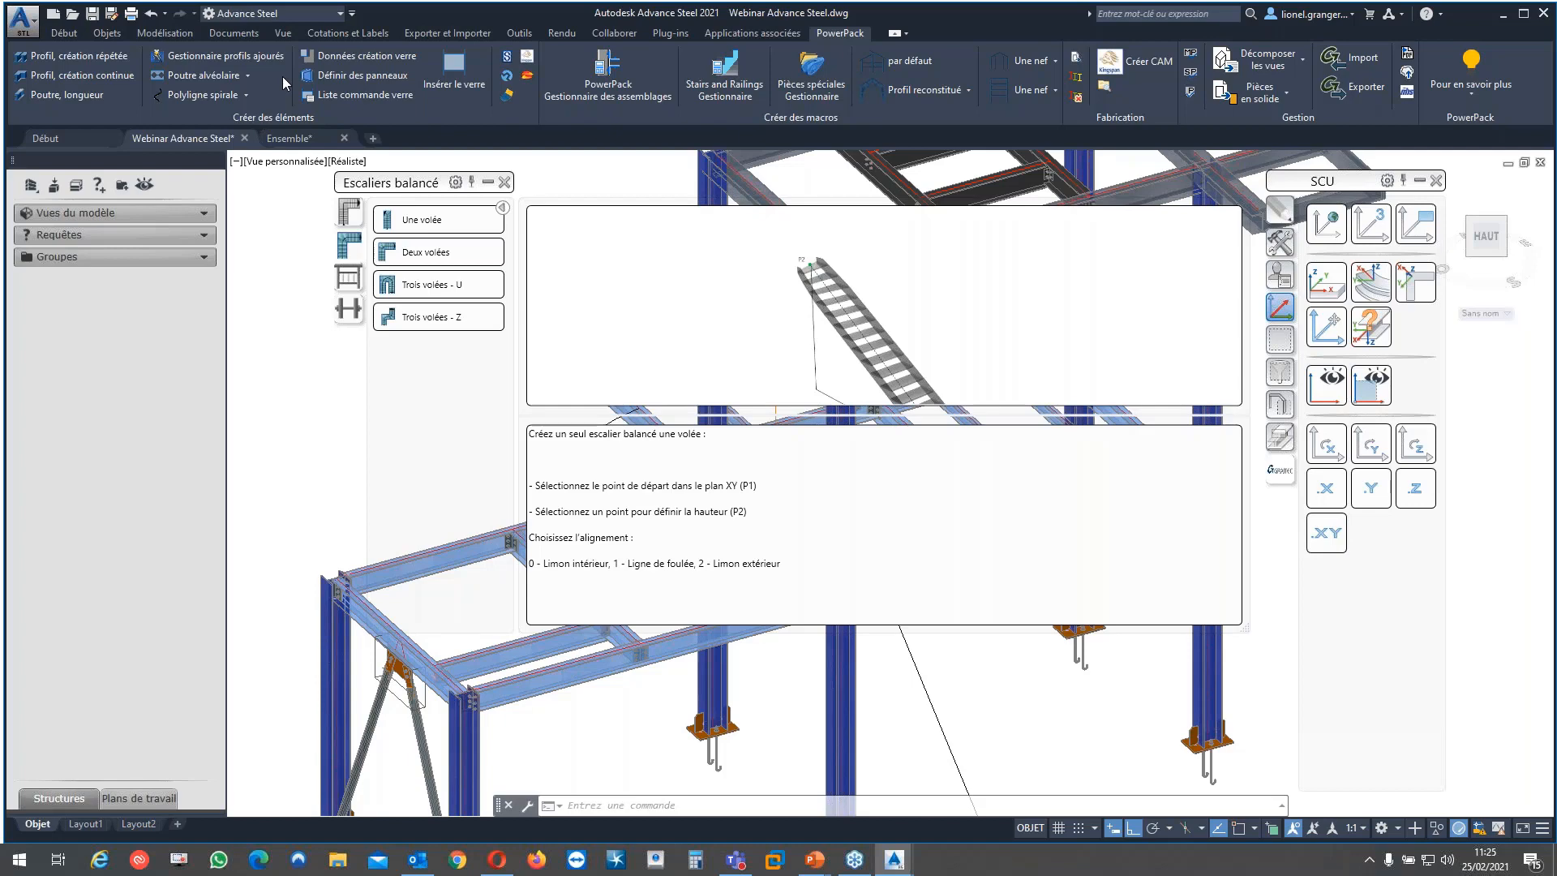
Open the PowerPack connections manager and review the Tôles sur profils, Poutre - Poutre and Contreventements connection categories
{"action": "type", "text": "C"}
{"action": "left_click", "coordinate": [603, 86]}
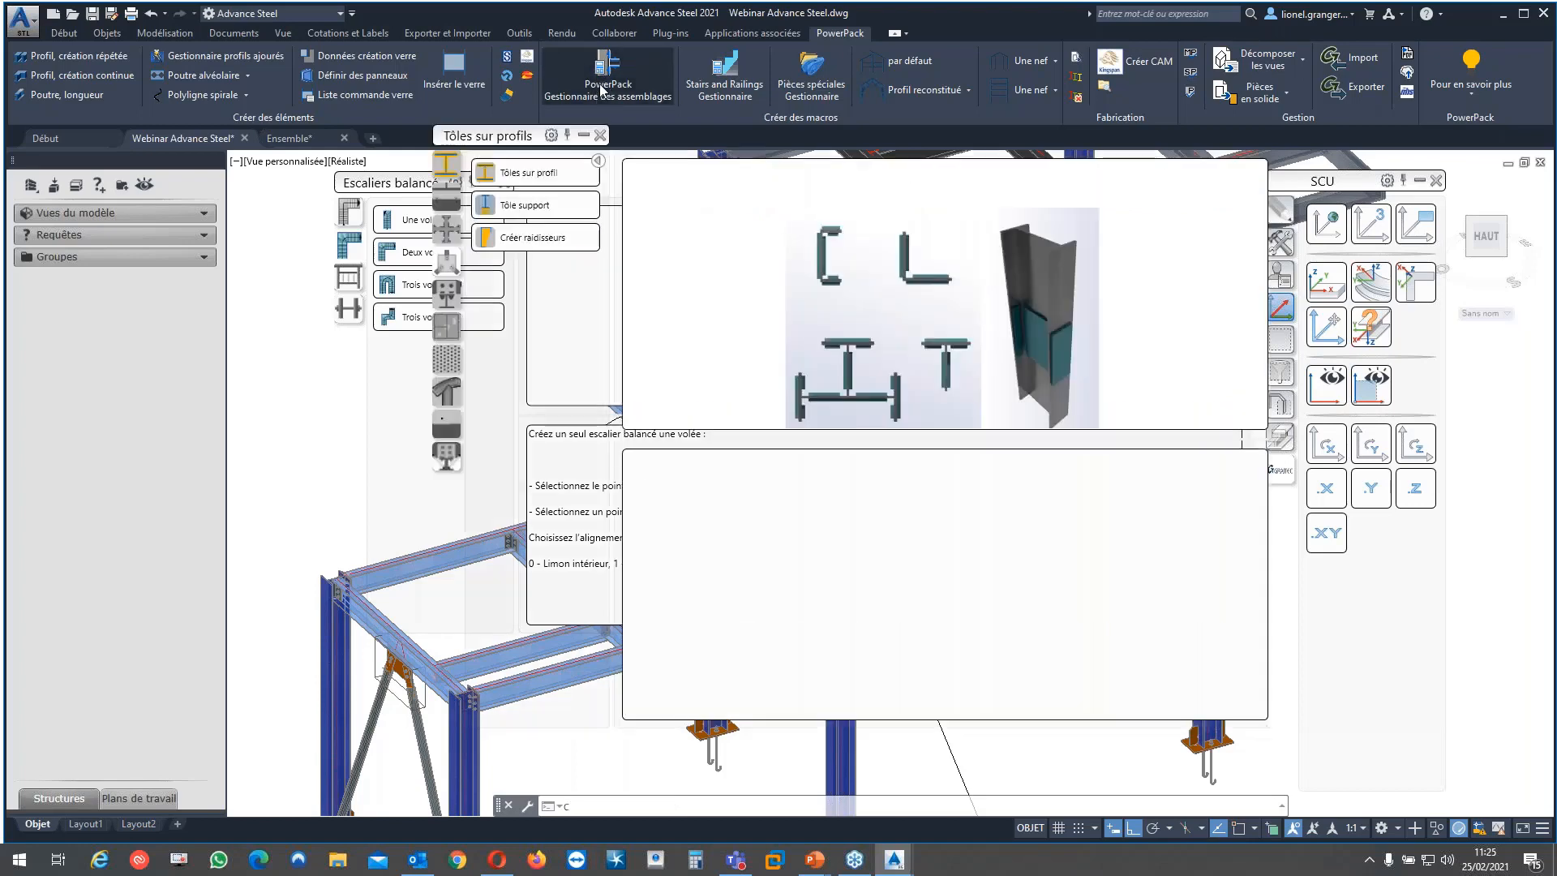
{"action": "left_click_drag", "start_coordinate": [567, 130], "coordinate": [627, 121]}
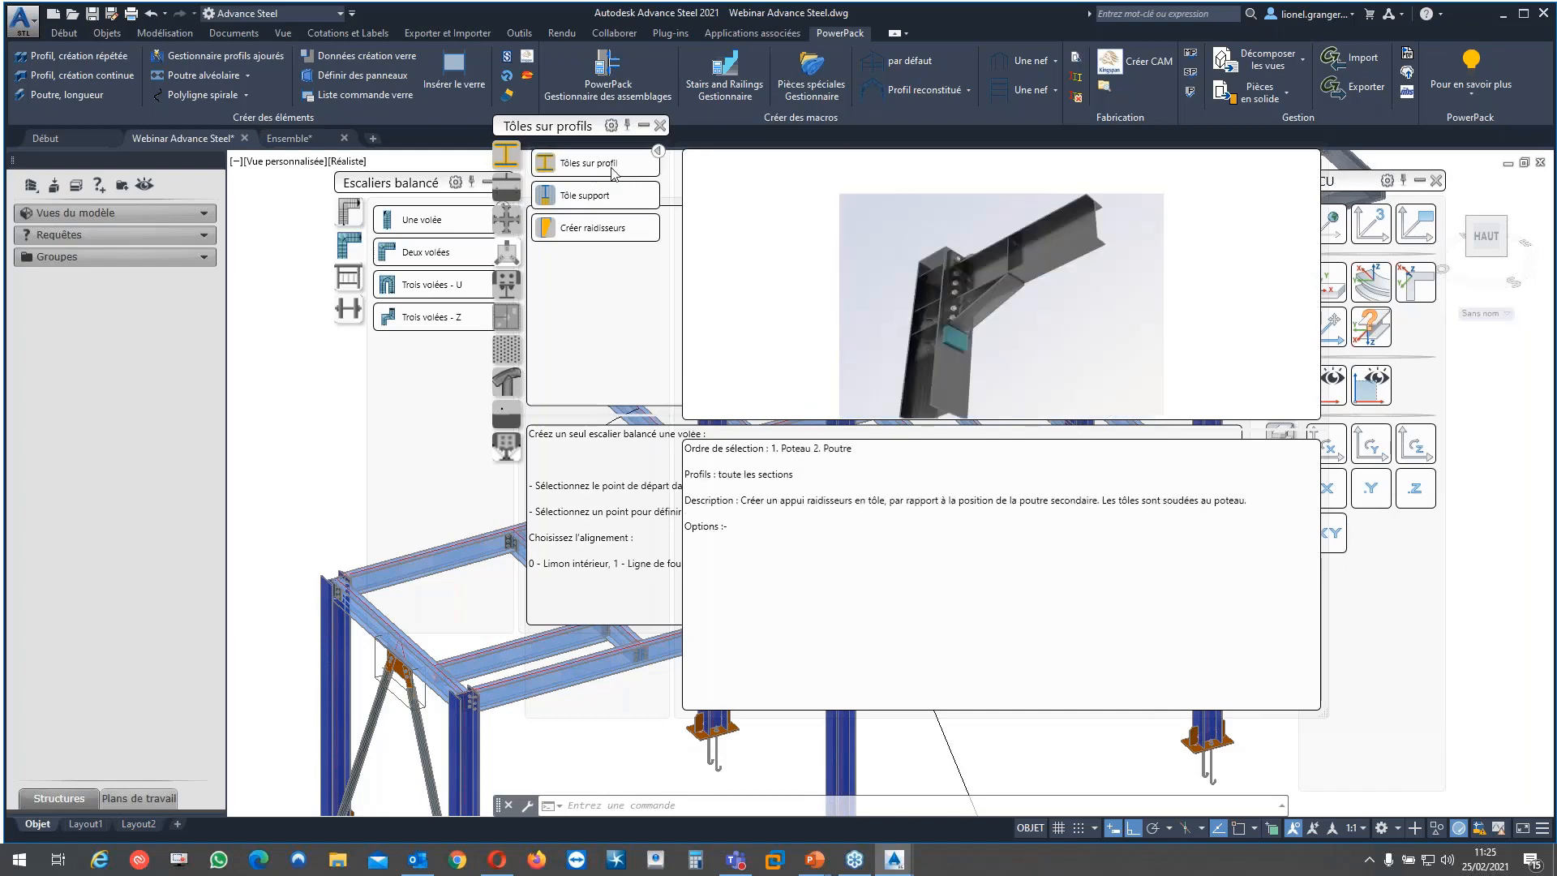
{"action": "left_click", "coordinate": [507, 187]}
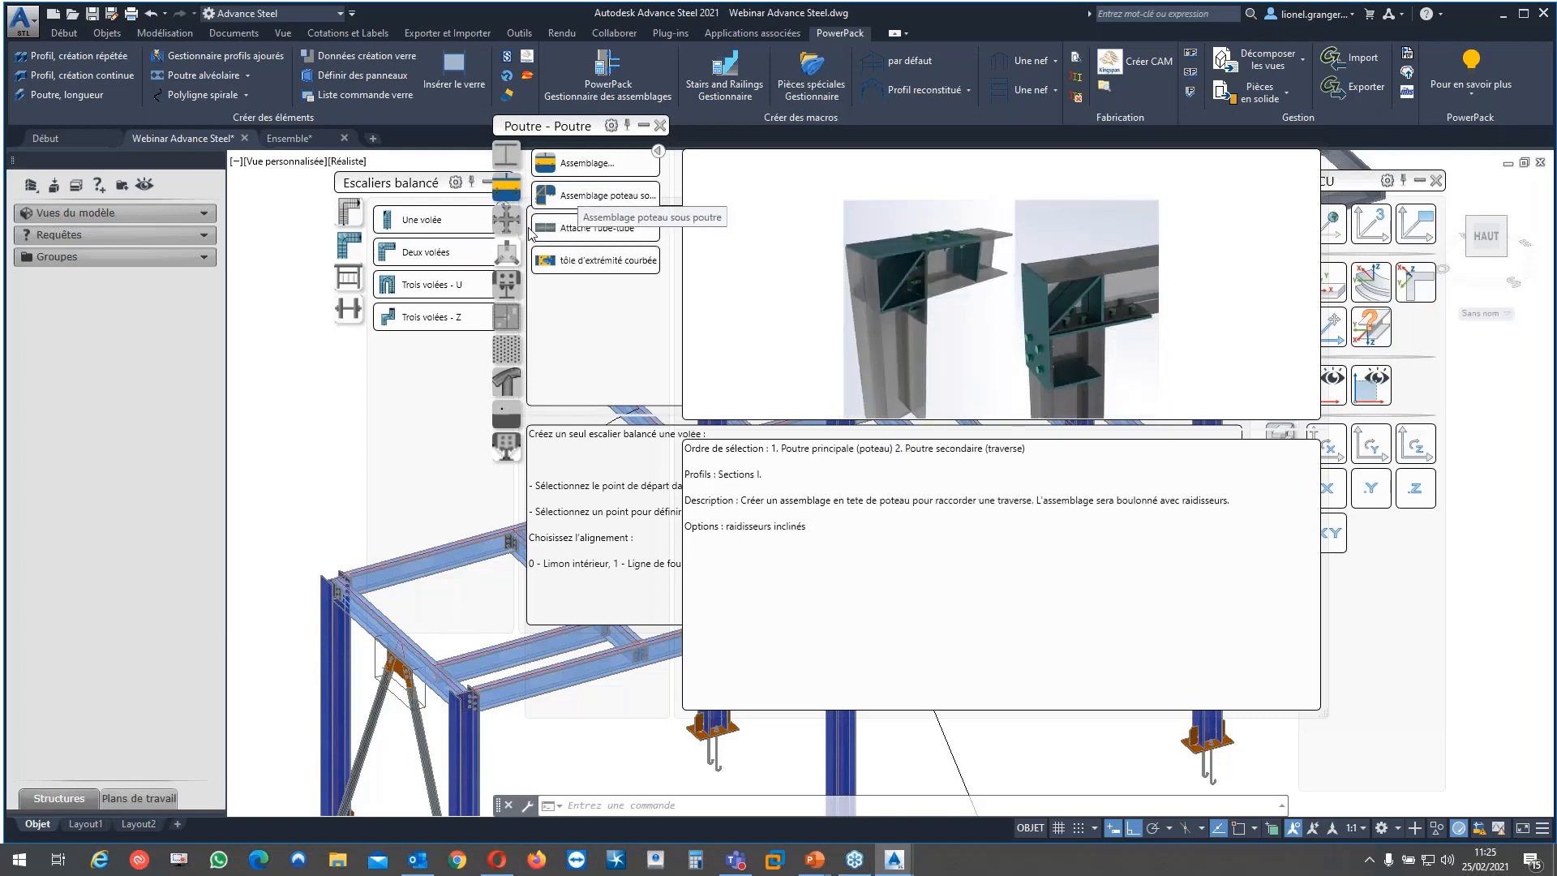
{"action": "left_click", "coordinate": [507, 253]}
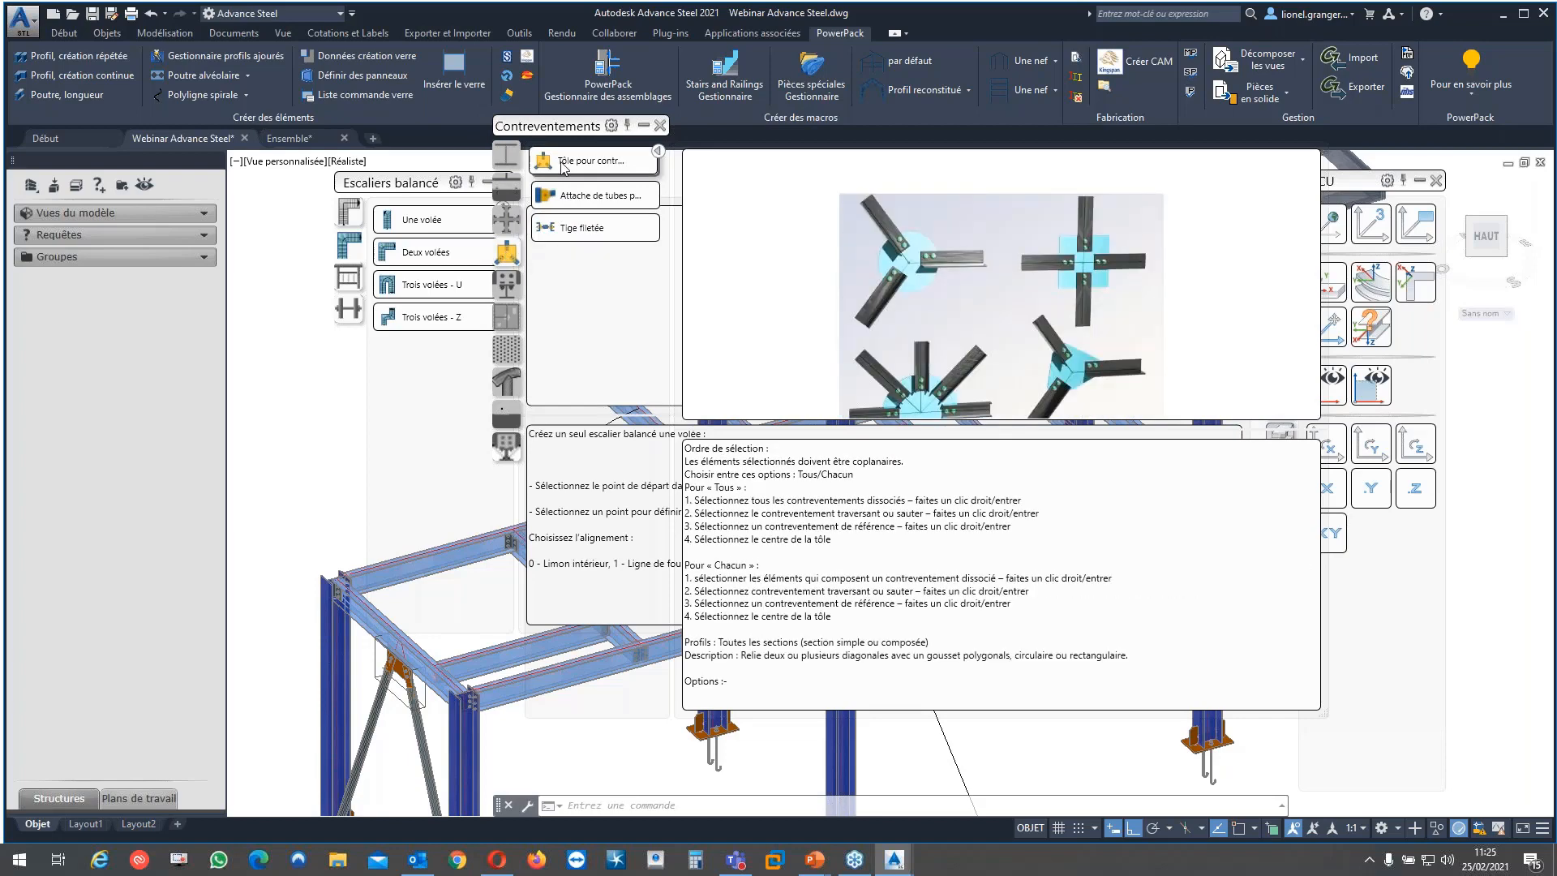
Review the Pannes, Création platelage and Coupe objet cintré categories, and close the connections manager
{"action": "left_click", "coordinate": [507, 284]}
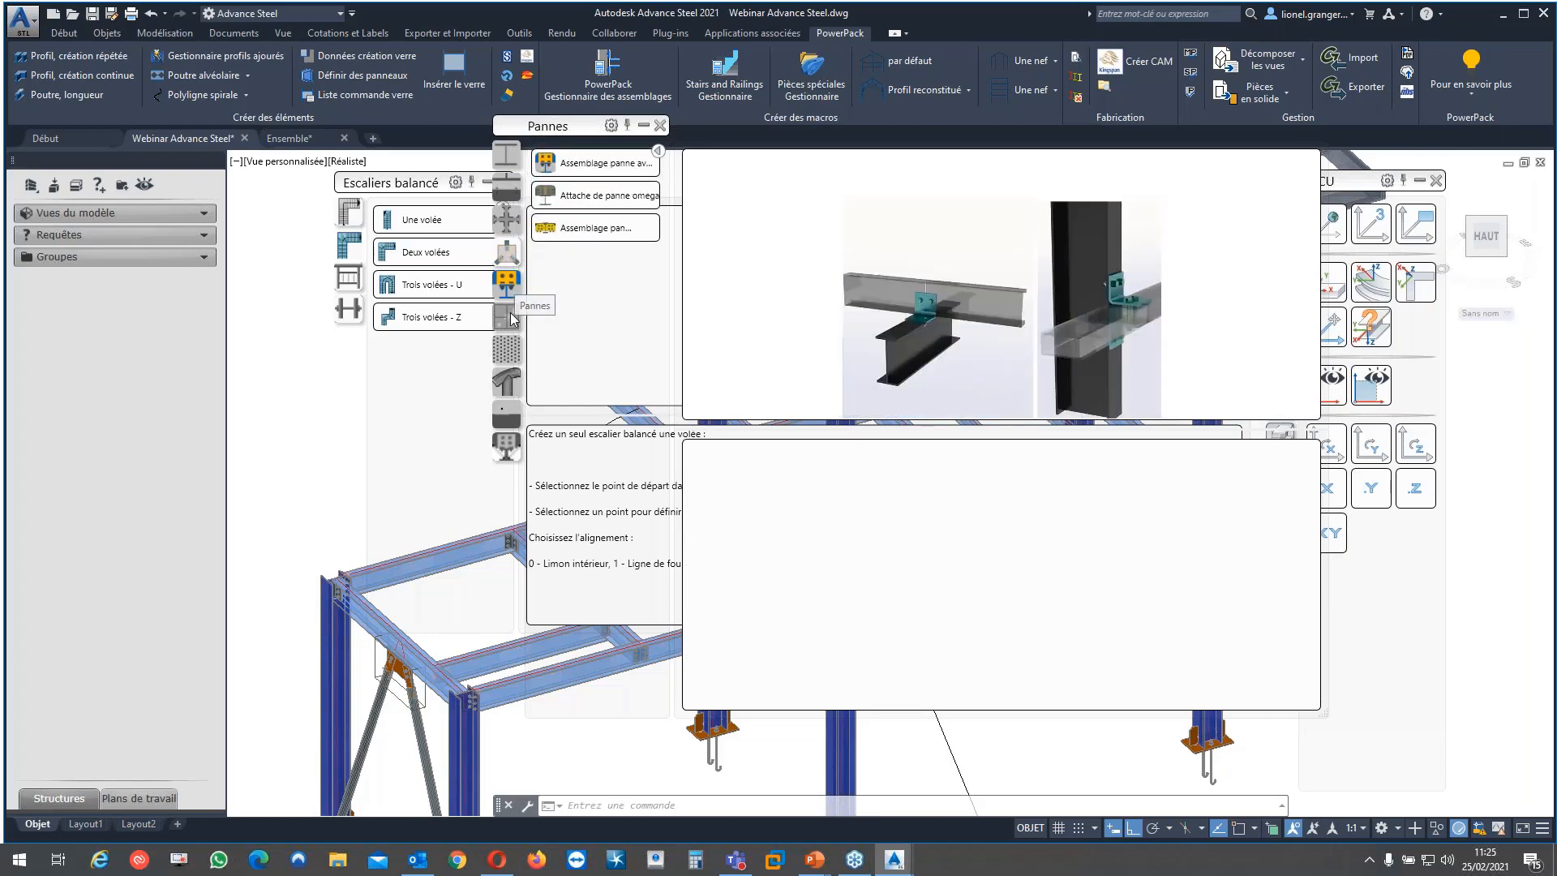
{"action": "left_click", "coordinate": [511, 317]}
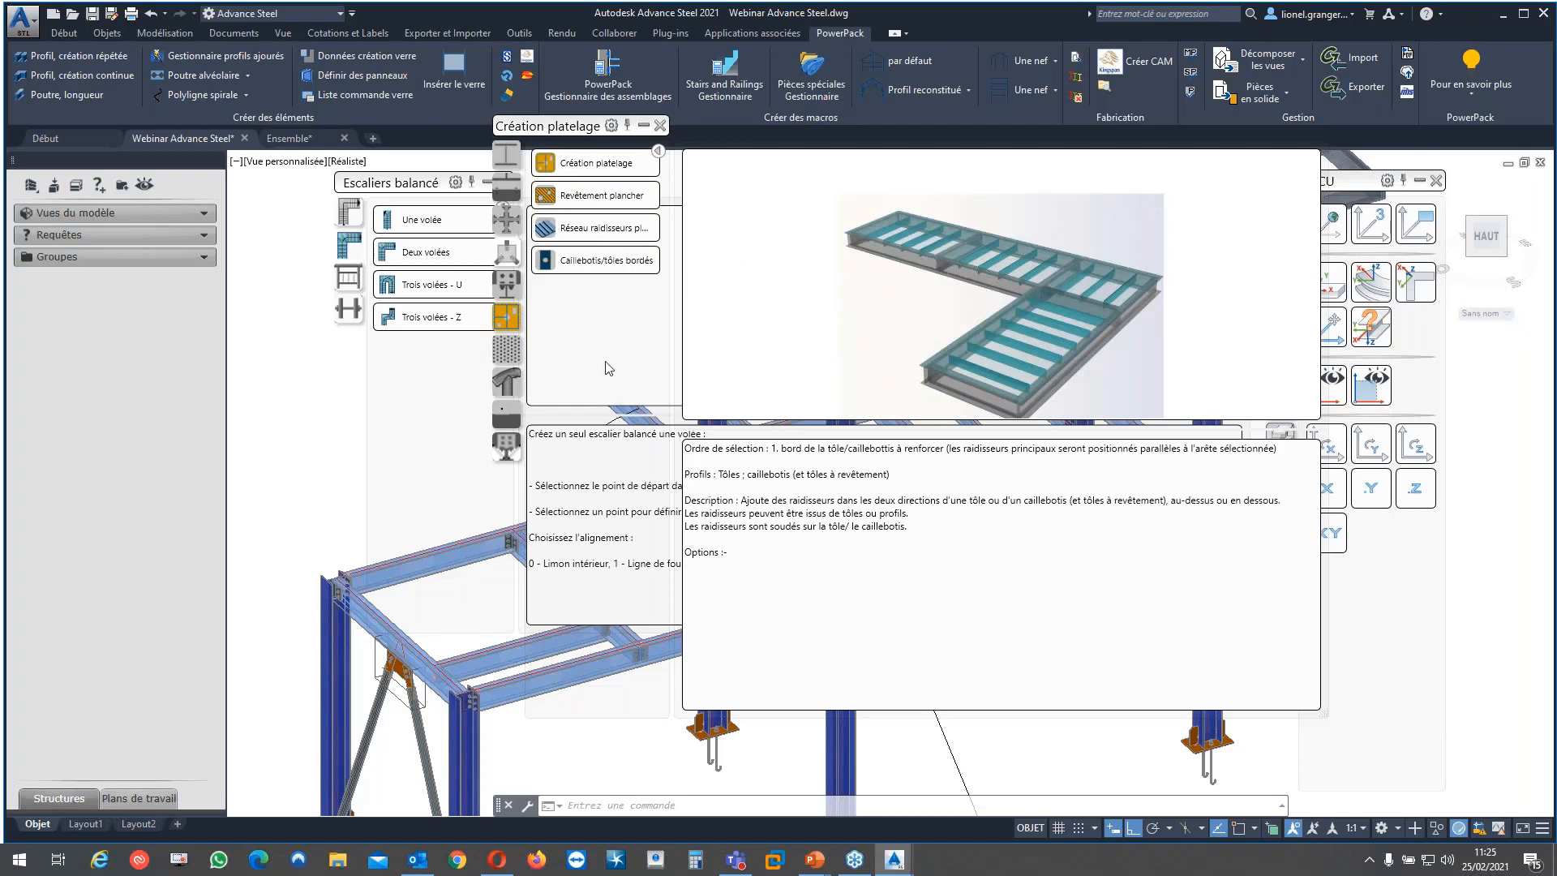
{"action": "left_click", "coordinate": [506, 383]}
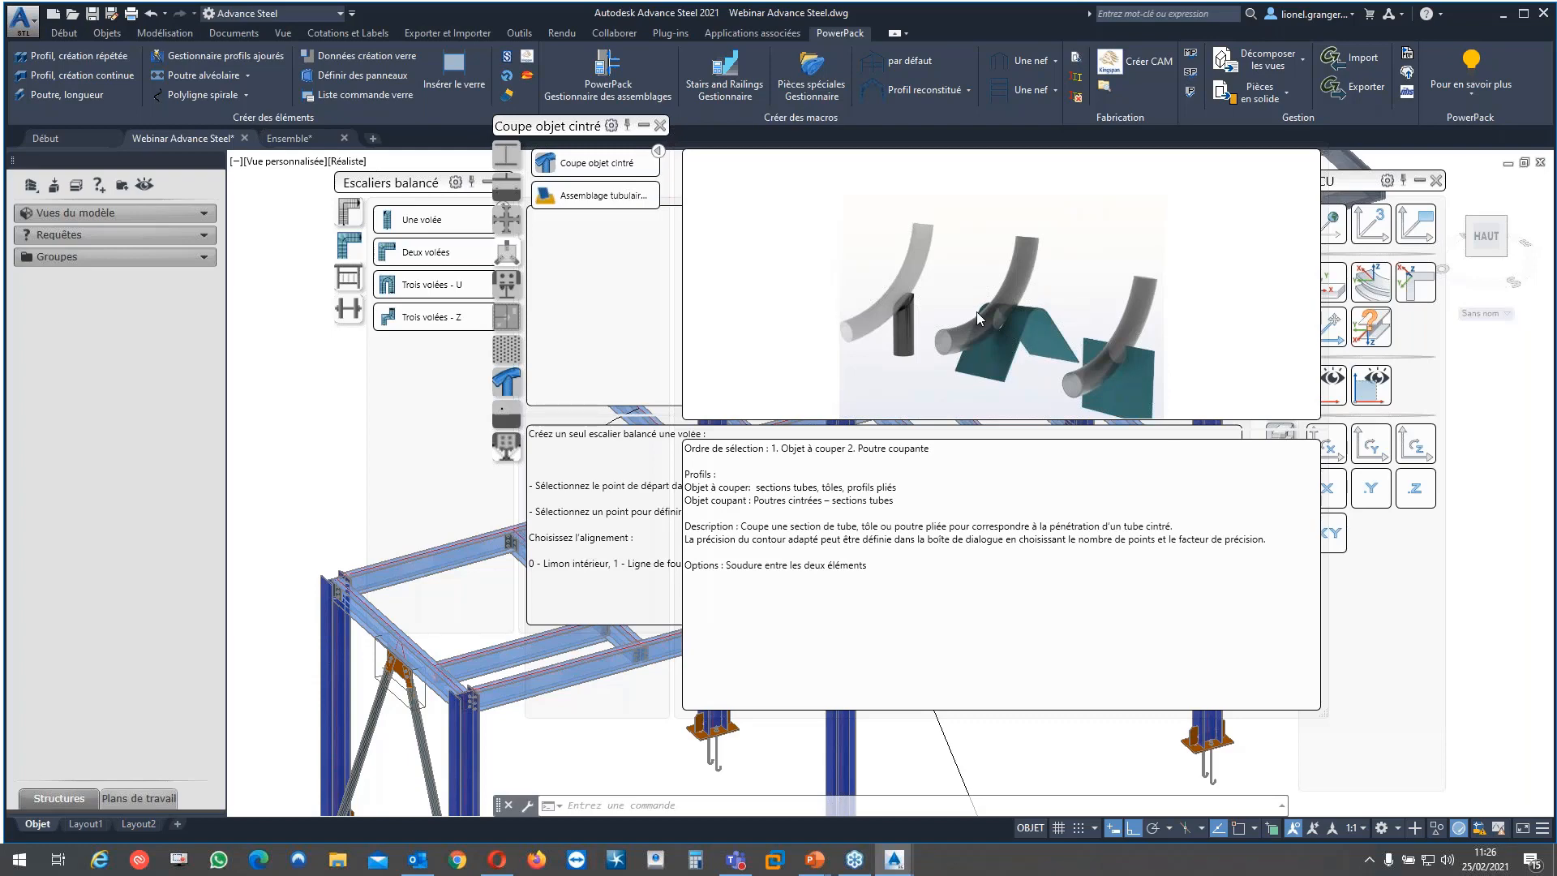
{"action": "left_click", "coordinate": [658, 126]}
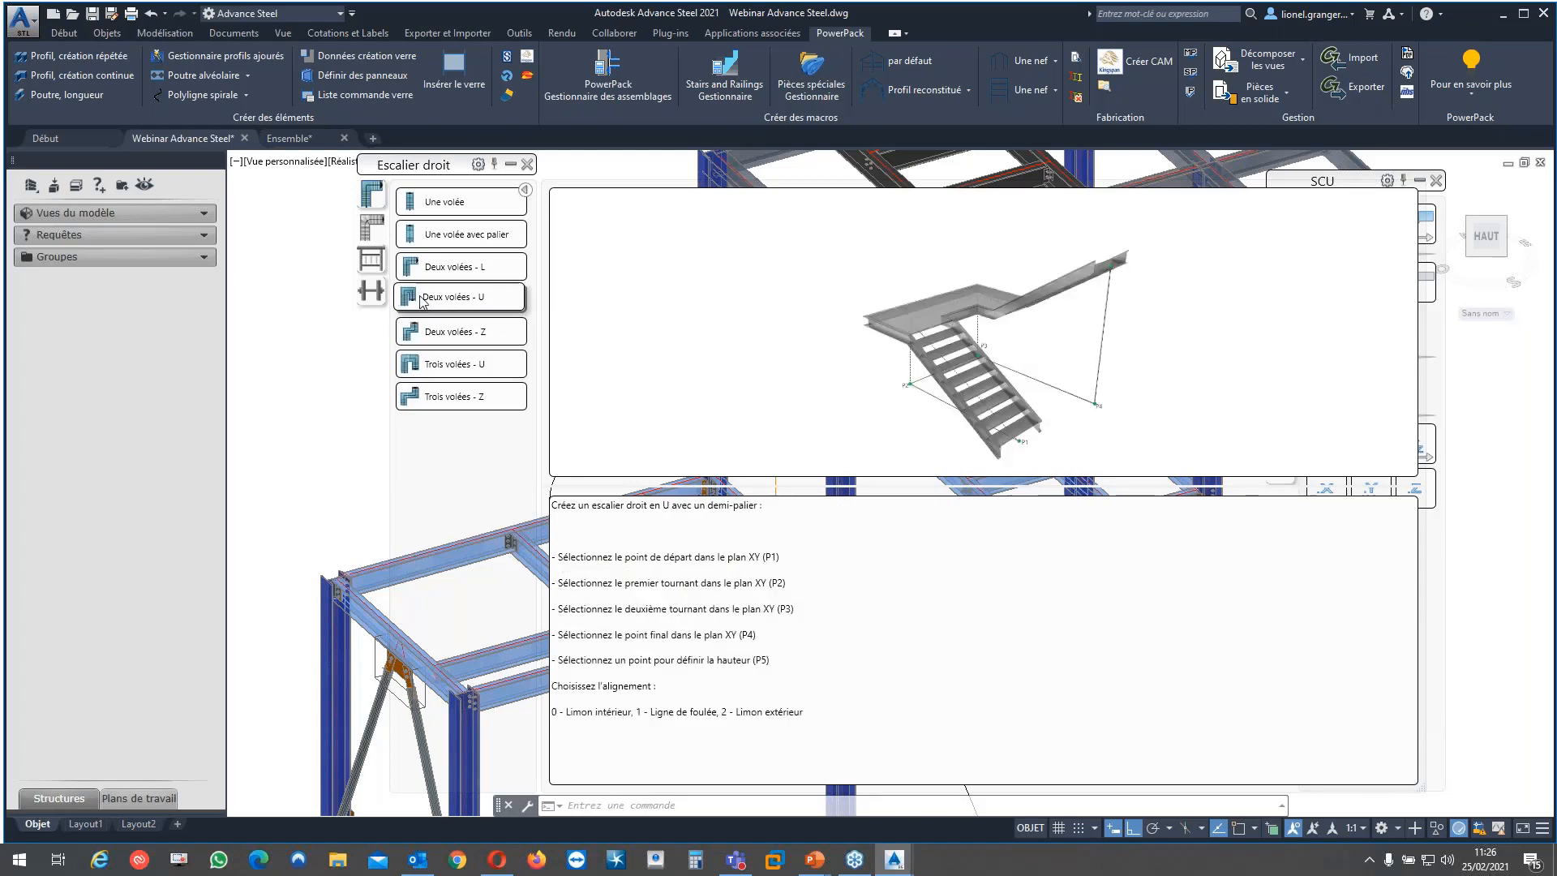
Review the Escaliers balancé stair types and the Garde-corps railing types, including Garde corps à boules, Accessoires and Standard
{"action": "left_click", "coordinate": [372, 227]}
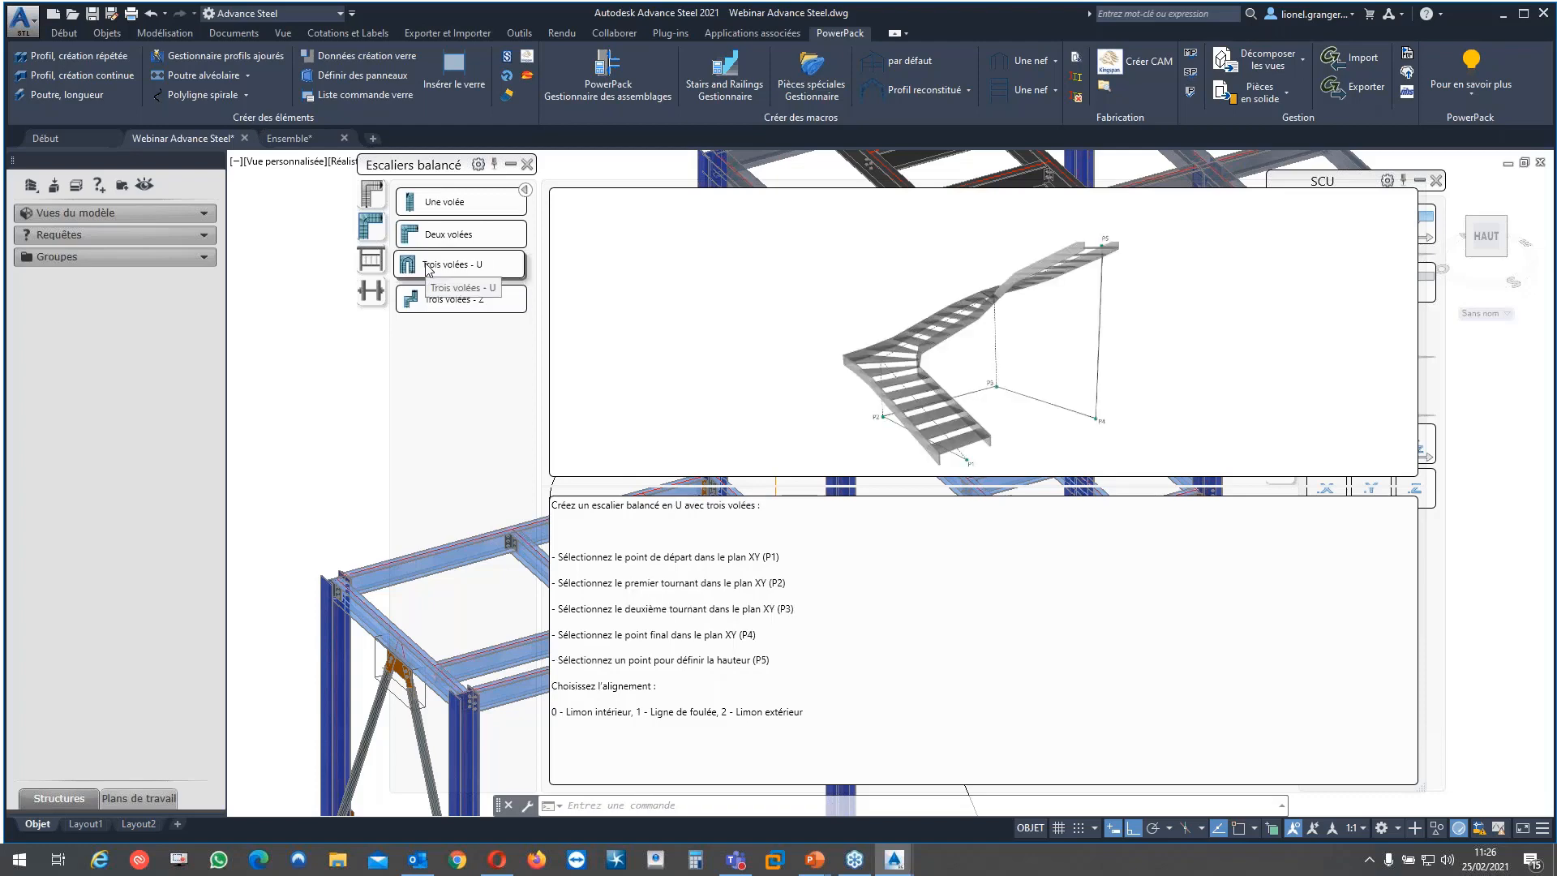
{"action": "left_click", "coordinate": [375, 261]}
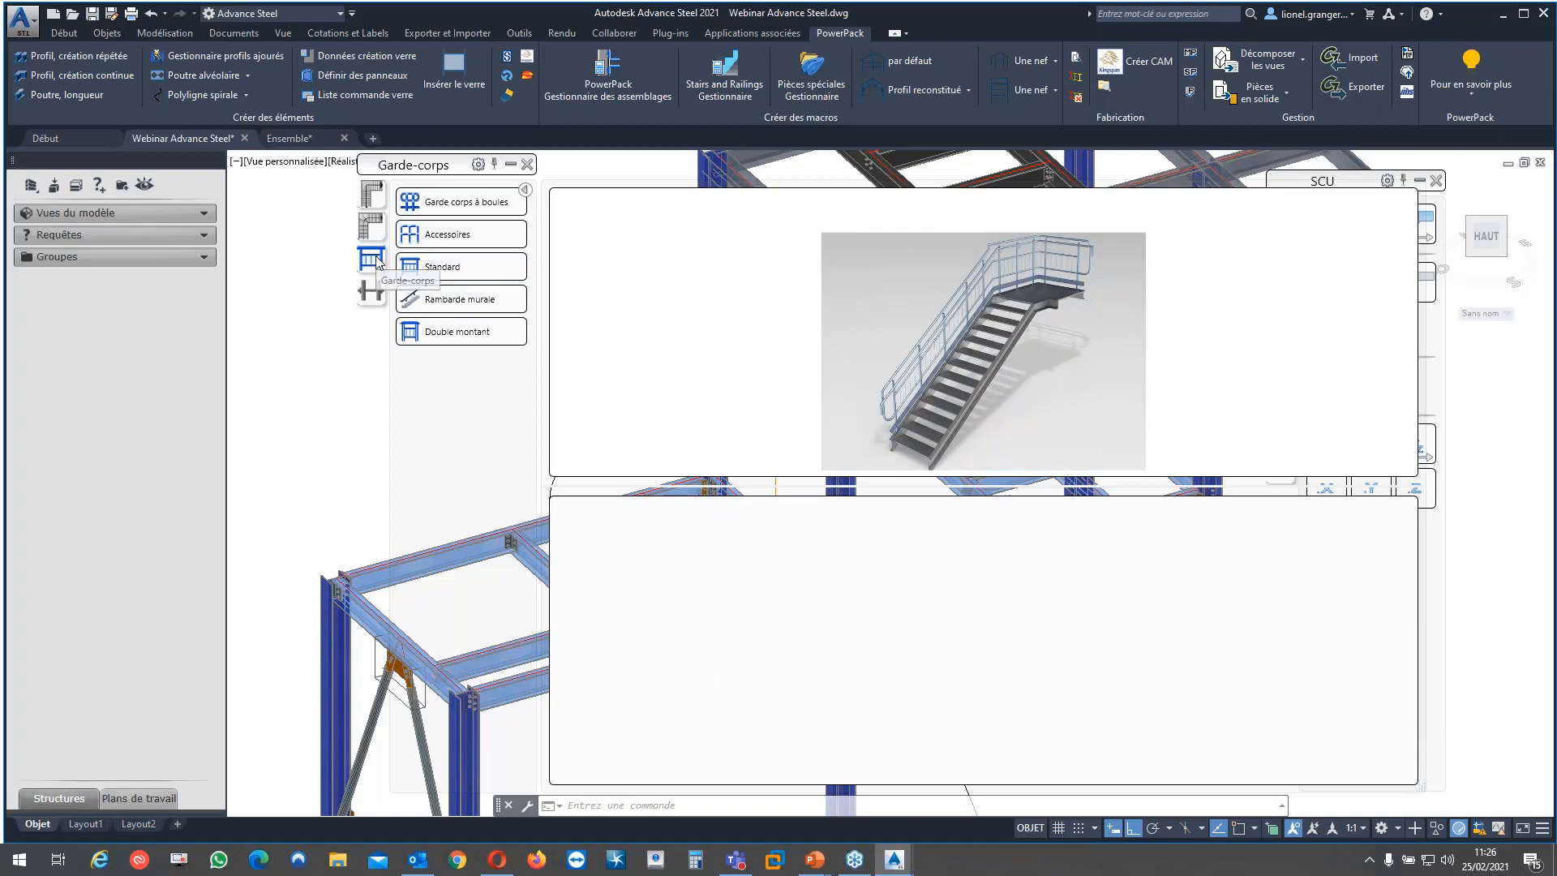
{"action": "left_click", "coordinate": [468, 234]}
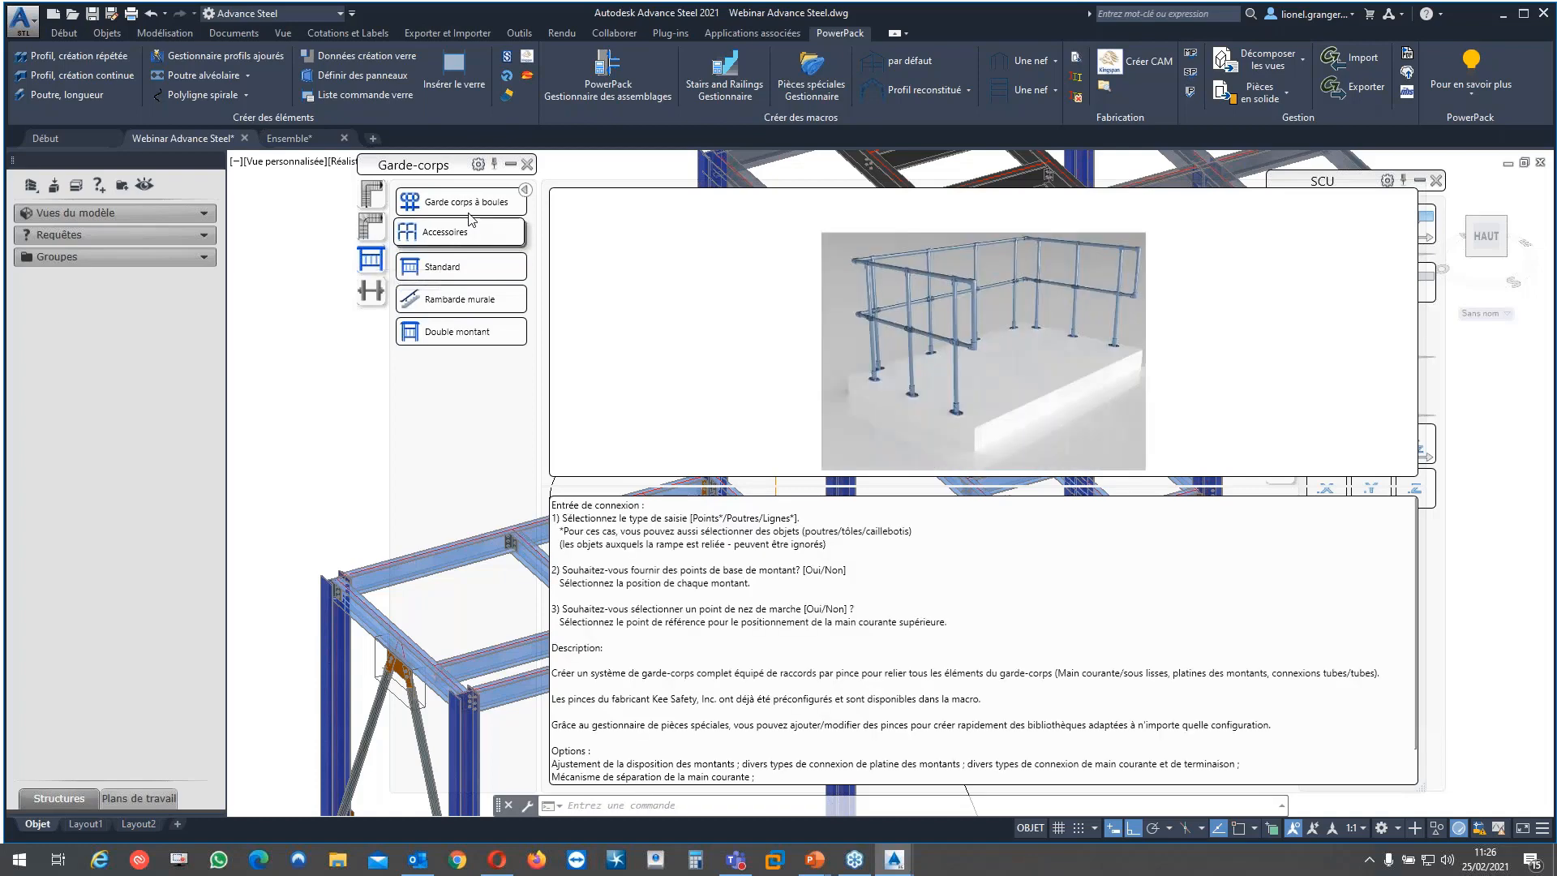
{"action": "left_click", "coordinate": [471, 209]}
{"action": "left_click", "coordinate": [464, 235]}
{"action": "mouse_move", "coordinate": [437, 277]}
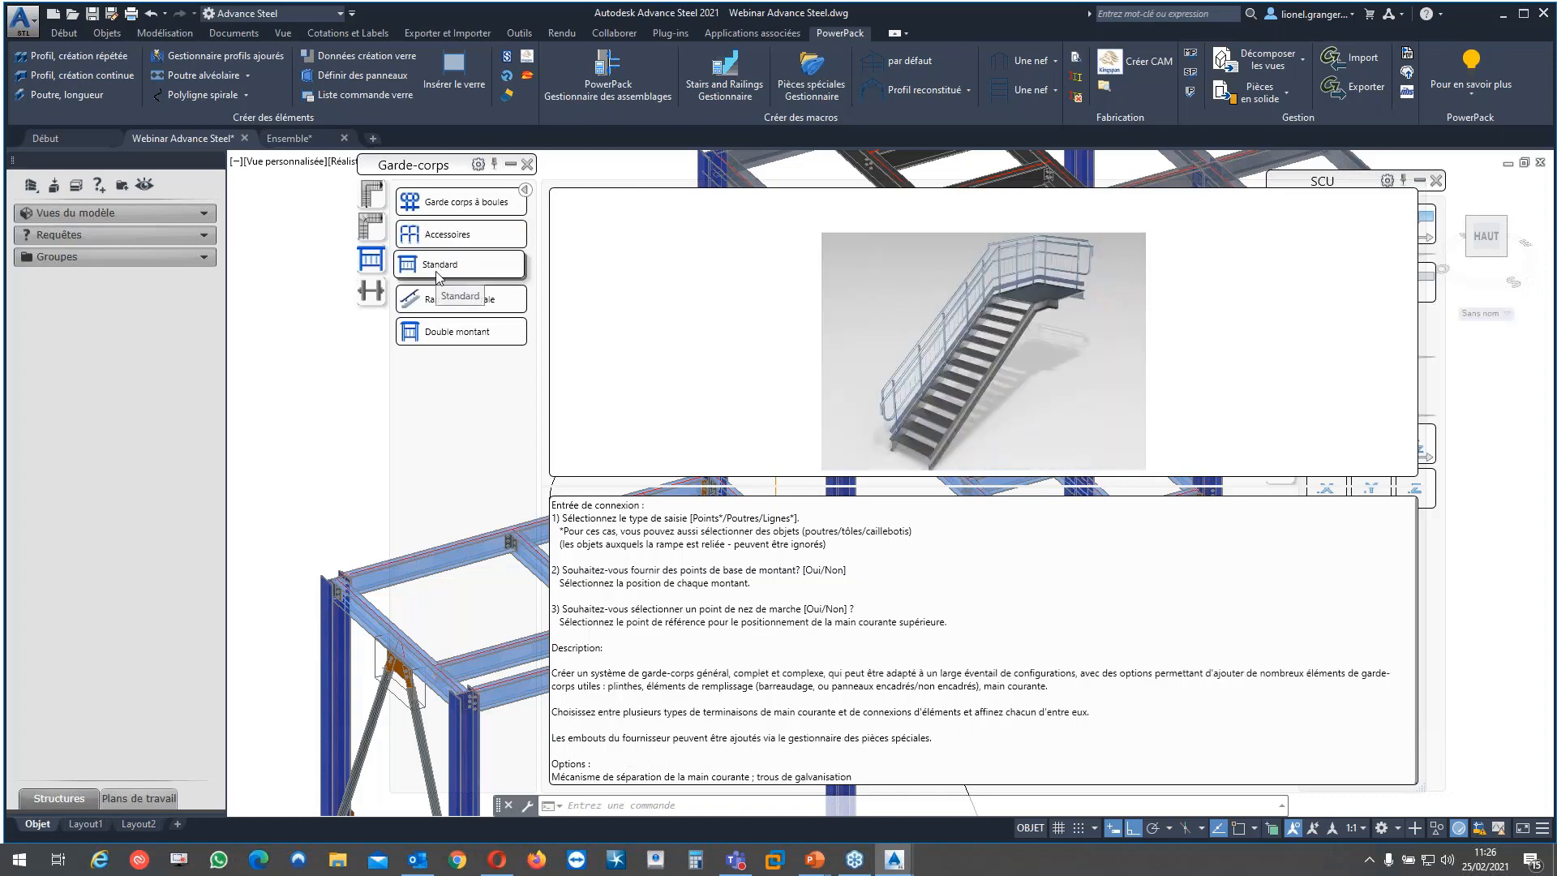